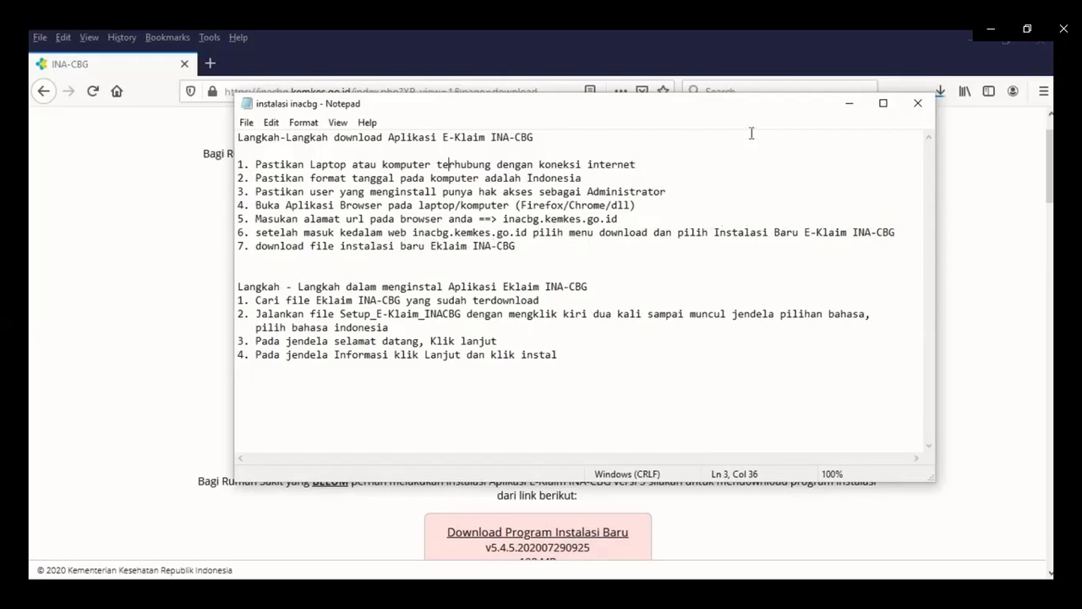
# Move the Notepad installation notes aside and bring the INA-CBG download page to the front.
pyautogui.moveTo(799, 108); pyautogui.dragTo(725, 107)
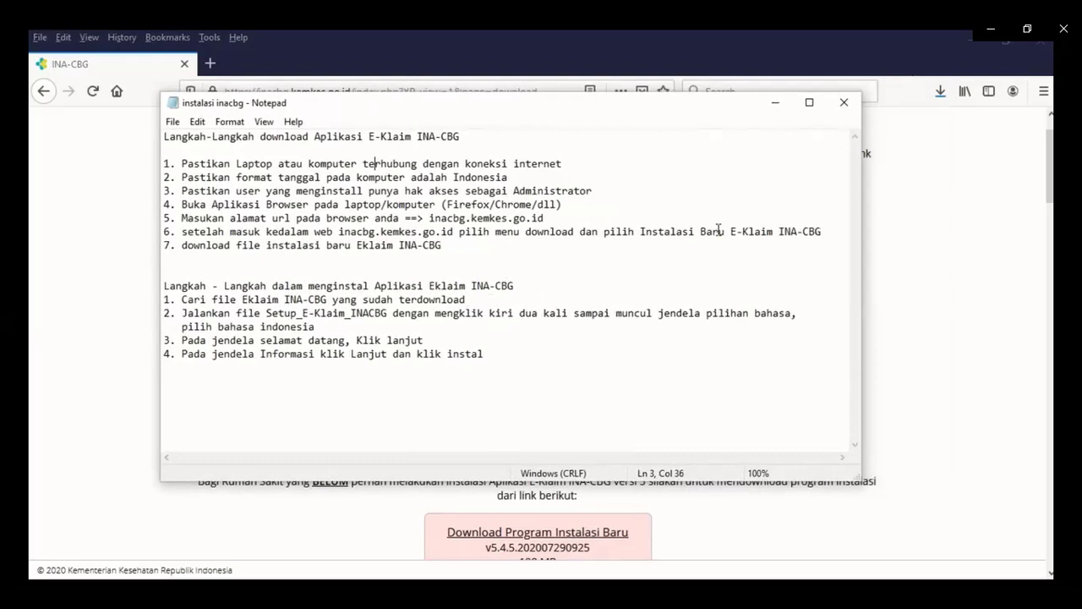
pyautogui.click(935, 100)
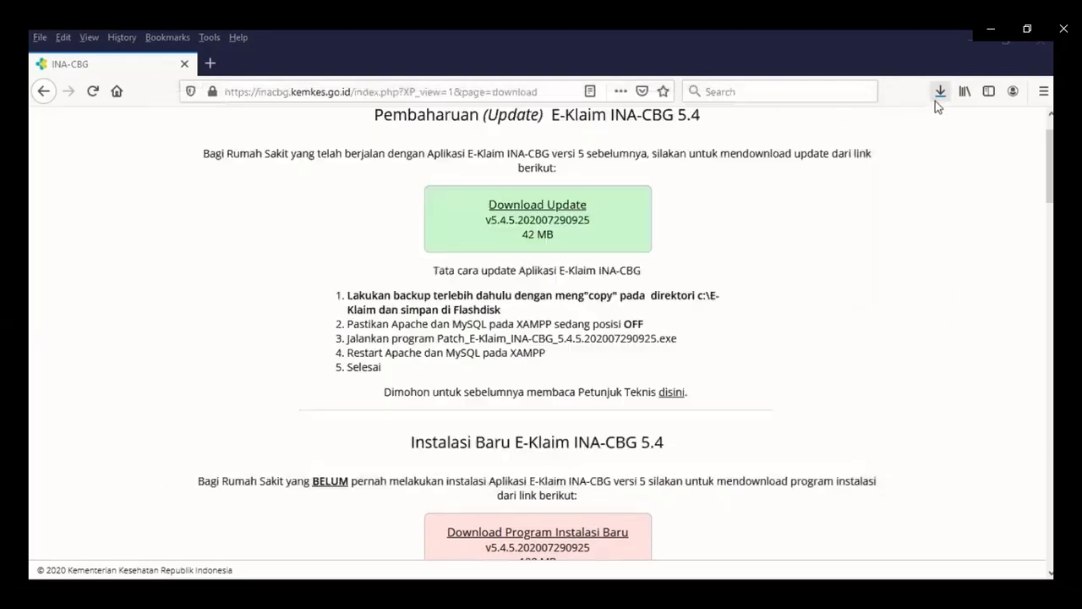
# From Firefox's downloads list, open the folder holding the Setup_E-Klaim_INA-CBG_5.4.5 installer.
pyautogui.click(935, 100)
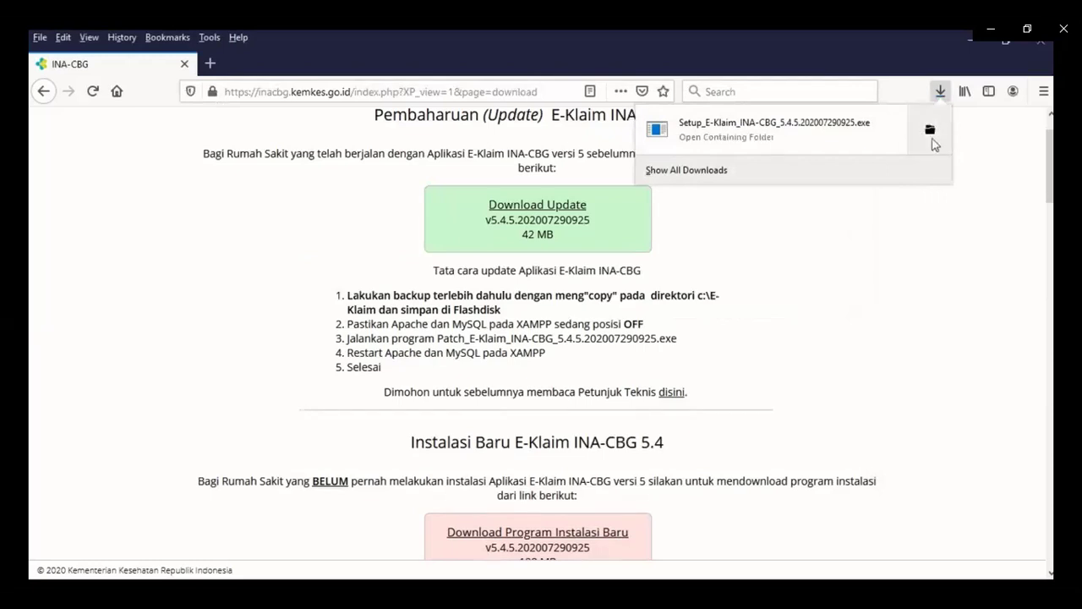
pyautogui.click(930, 134)
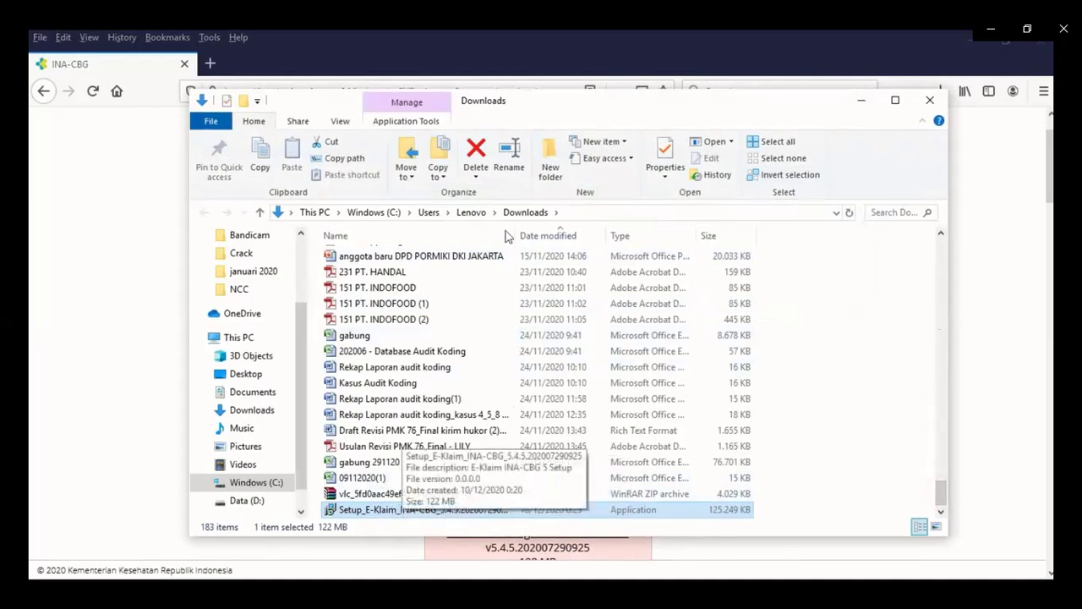
# Widen the Name column and launch Setup_E-Klaim_INA-CBG_5.4.5.202007290925.exe from Downloads.
pyautogui.moveTo(517, 228); pyautogui.dragTo(547, 228)
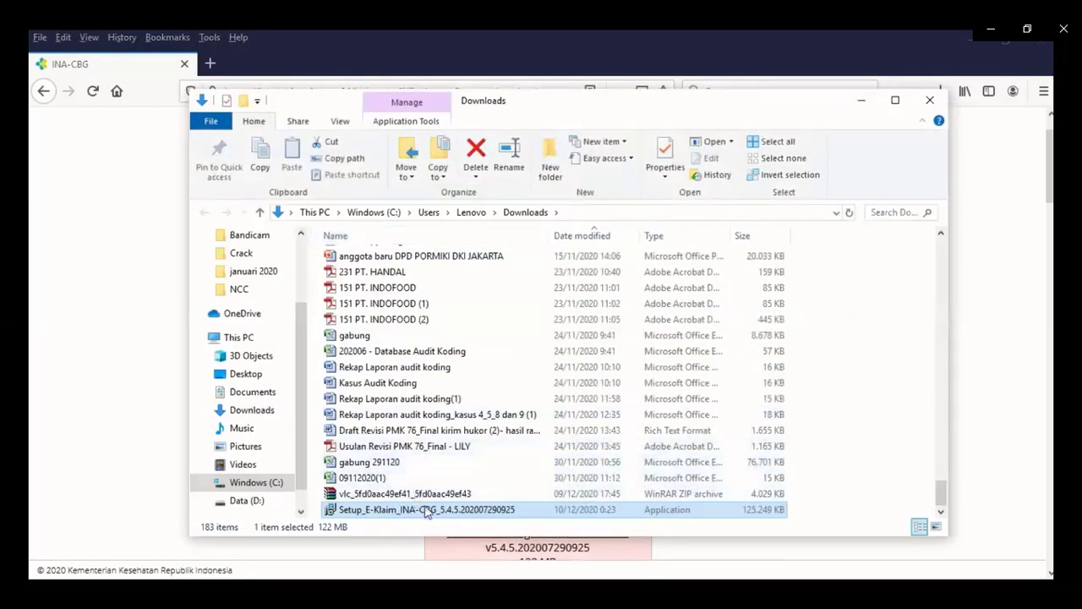
pyautogui.moveTo(427, 517)
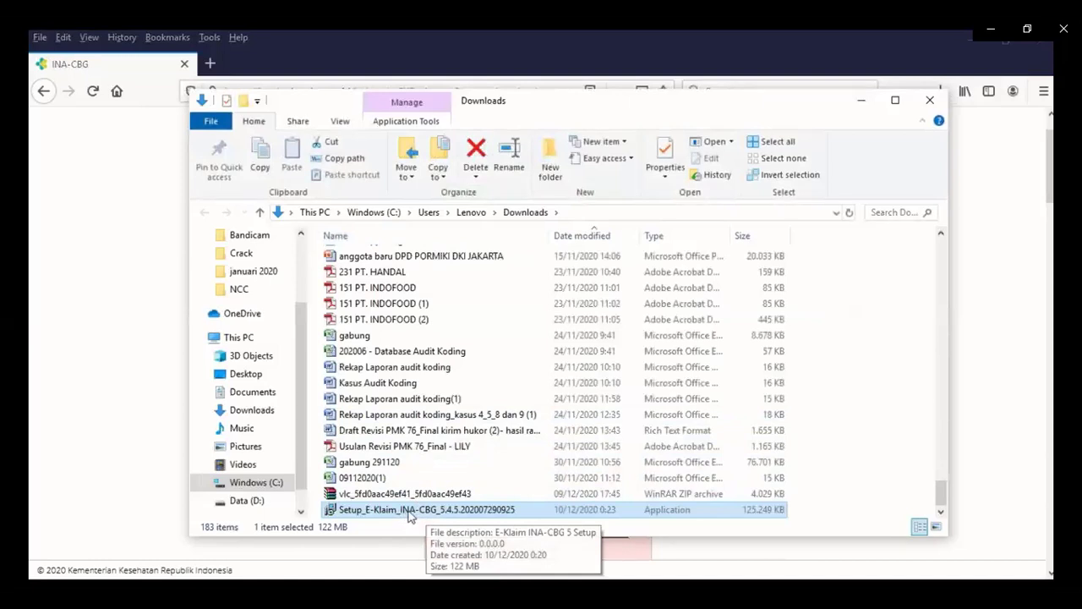
pyautogui.doubleClick(412, 513)
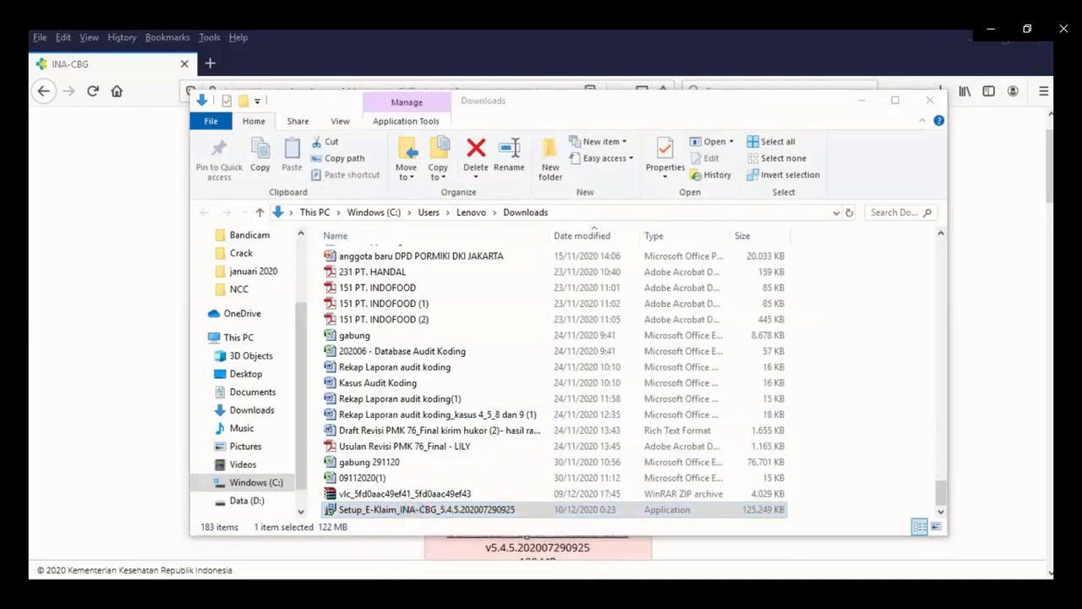
pyautogui.hotkey('alt', 'Tab')
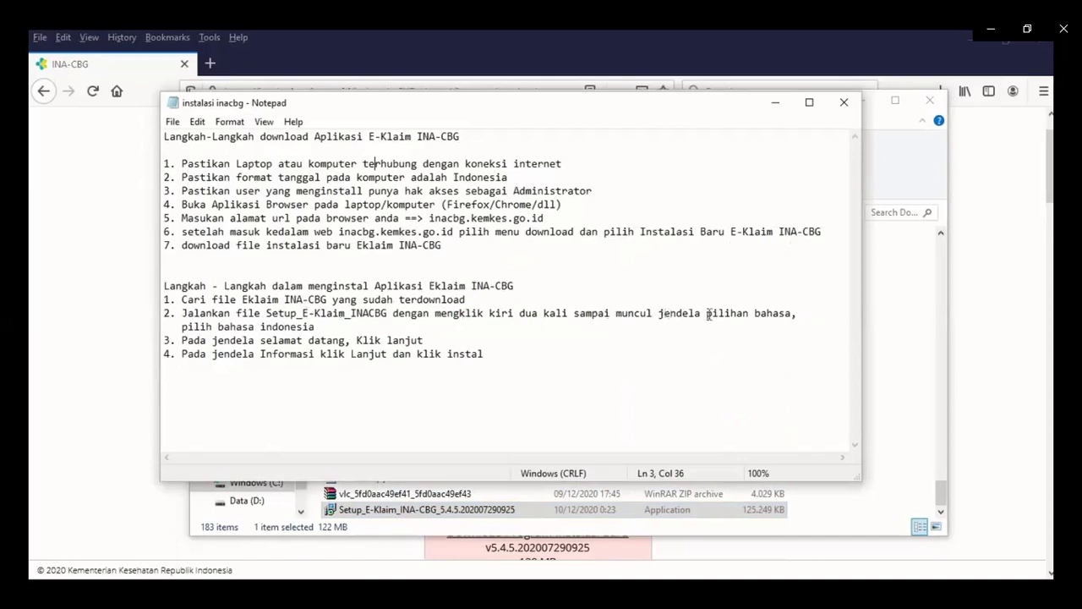
pyautogui.doubleClick(480, 510)
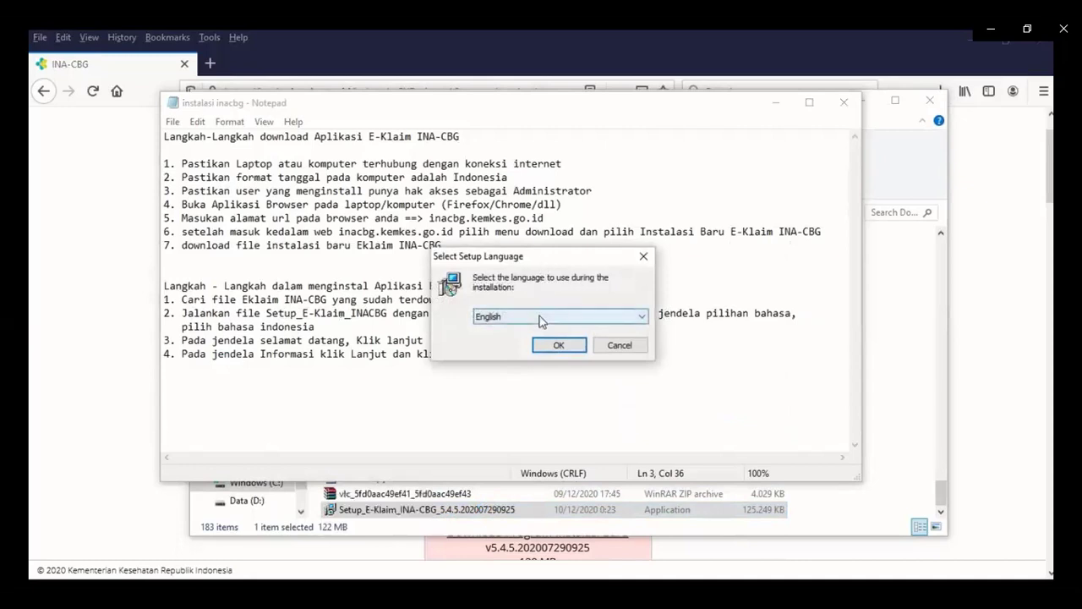
# Choose Bahasa Indonesia as the setup language and confirm it.
pyautogui.click(540, 318)
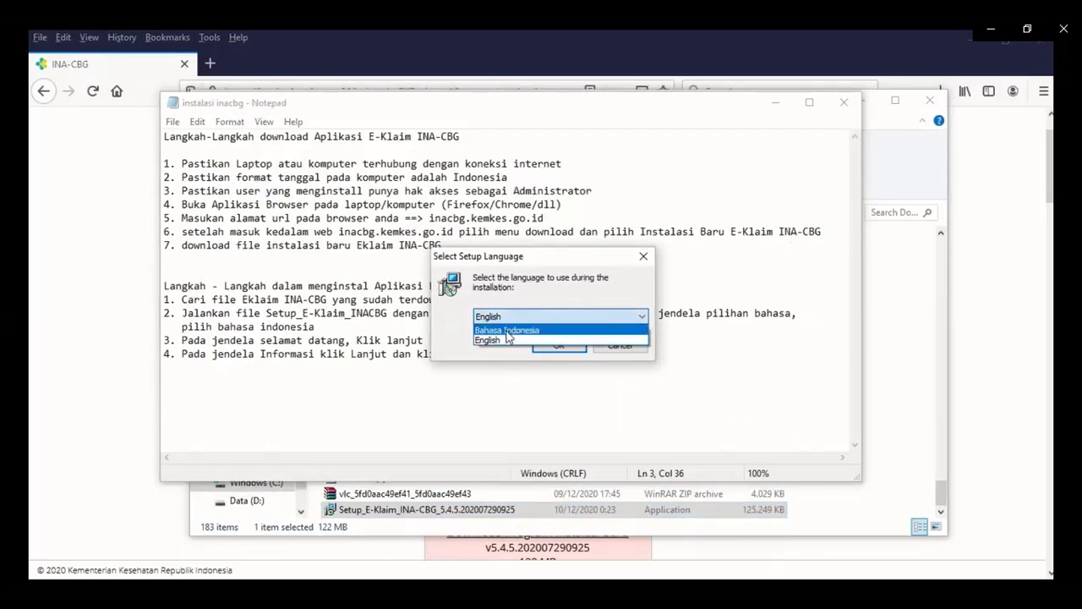
pyautogui.click(508, 333)
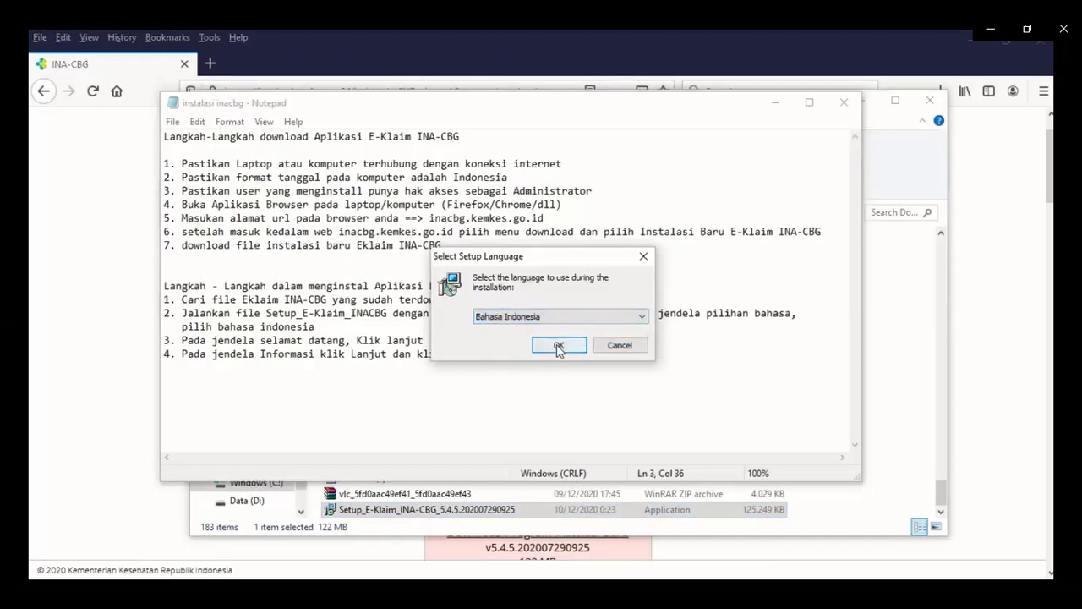
pyautogui.click(558, 346)
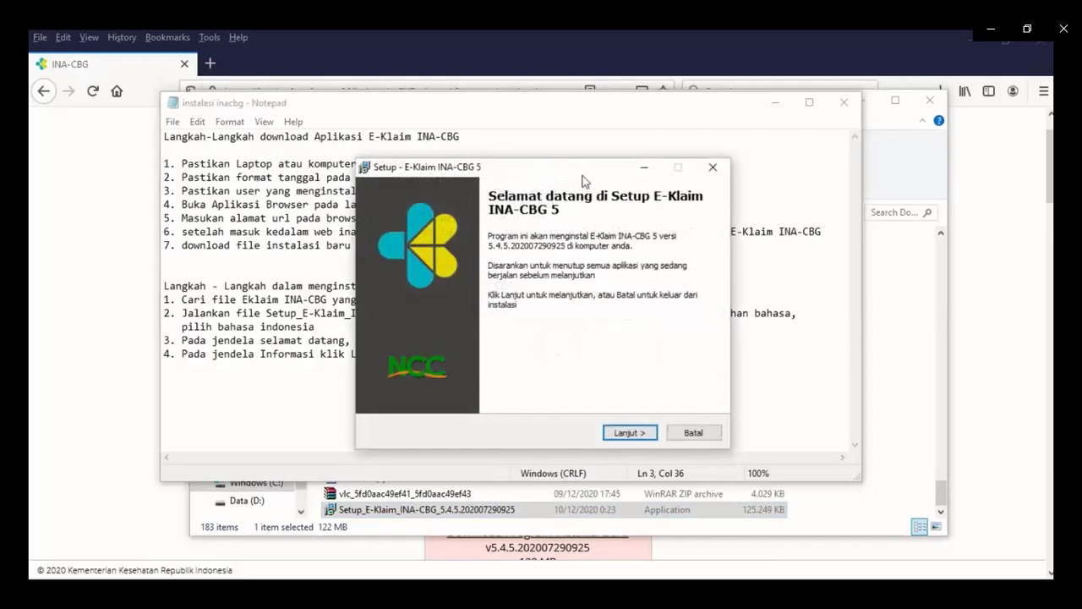
# Continue past the welcome page, read through the Pernyataan Persetujuan terms, and accept them.
pyautogui.moveTo(584, 169); pyautogui.dragTo(880, 139)
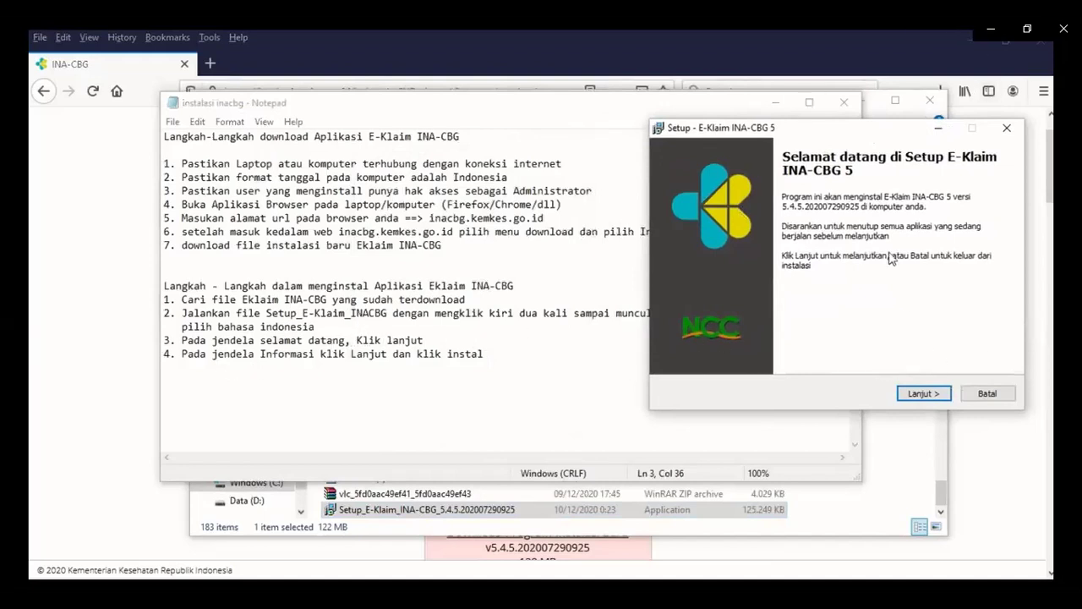
pyautogui.click(919, 394)
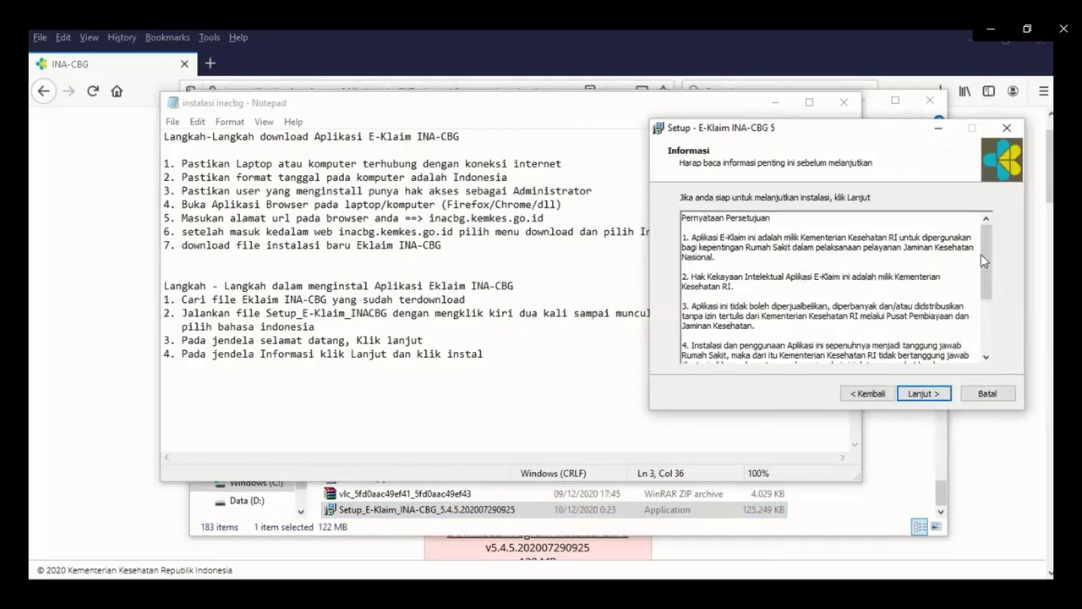
pyautogui.moveTo(985, 254)
pyautogui.mouseDown()
pyautogui.moveTo(987, 291)
pyautogui.moveTo(989, 264)
pyautogui.mouseUp()
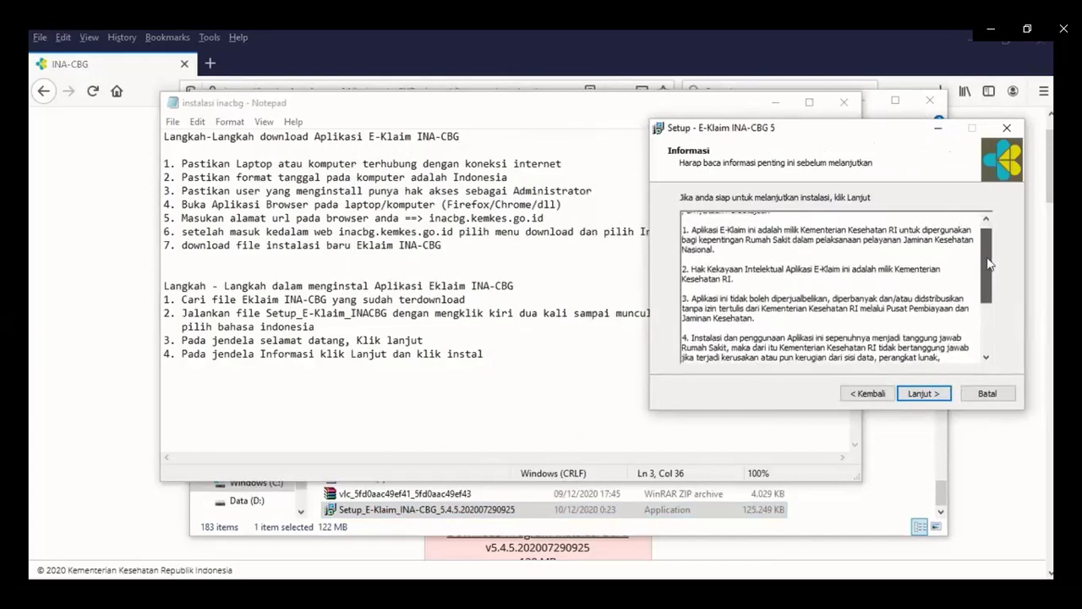
pyautogui.moveTo(989, 264); pyautogui.dragTo(982, 313)
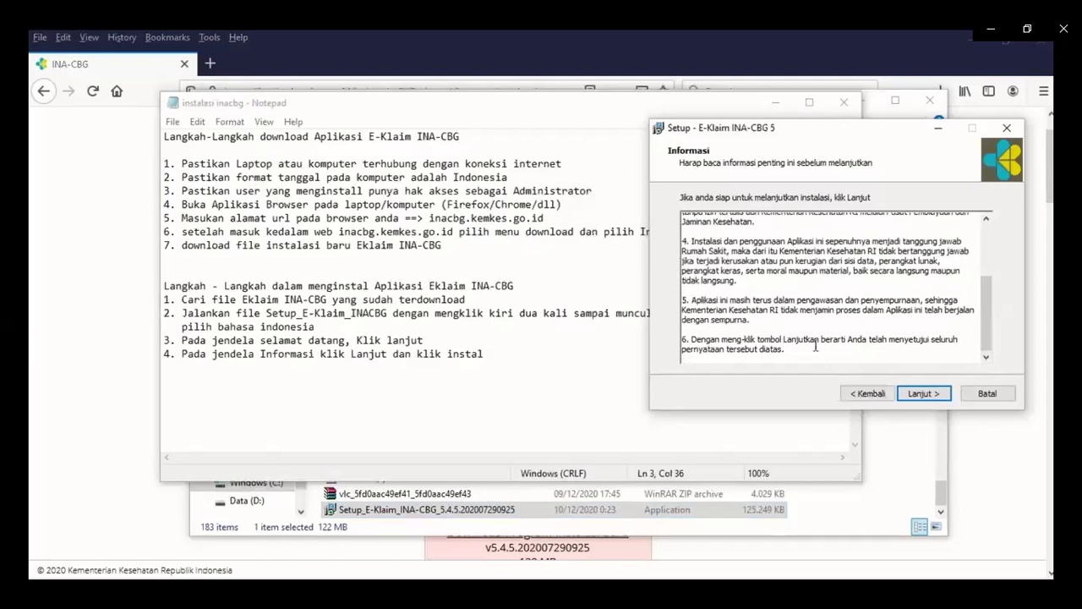
pyautogui.click(935, 396)
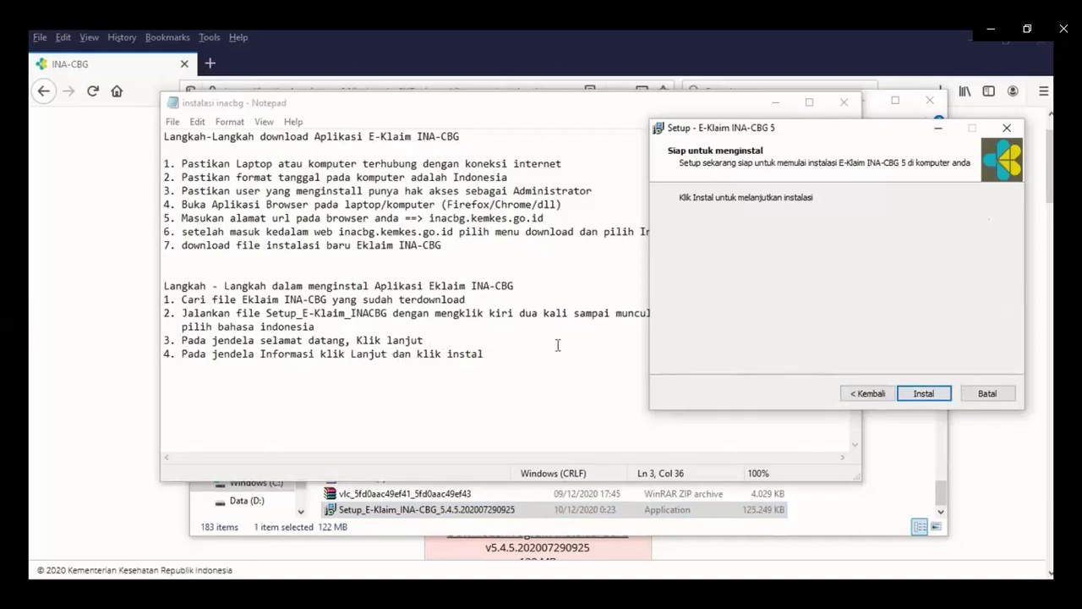
# Start installing E-Klaim INA-CBG 5, minimizing Notepad and File Explorer while it extracts.
pyautogui.click(911, 397)
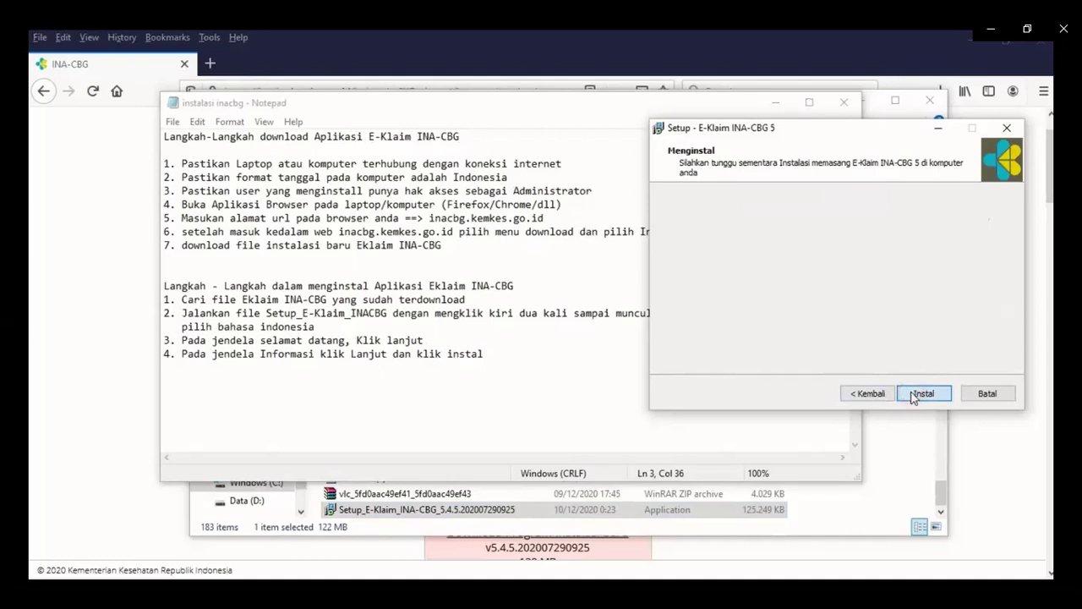
pyautogui.click(574, 346)
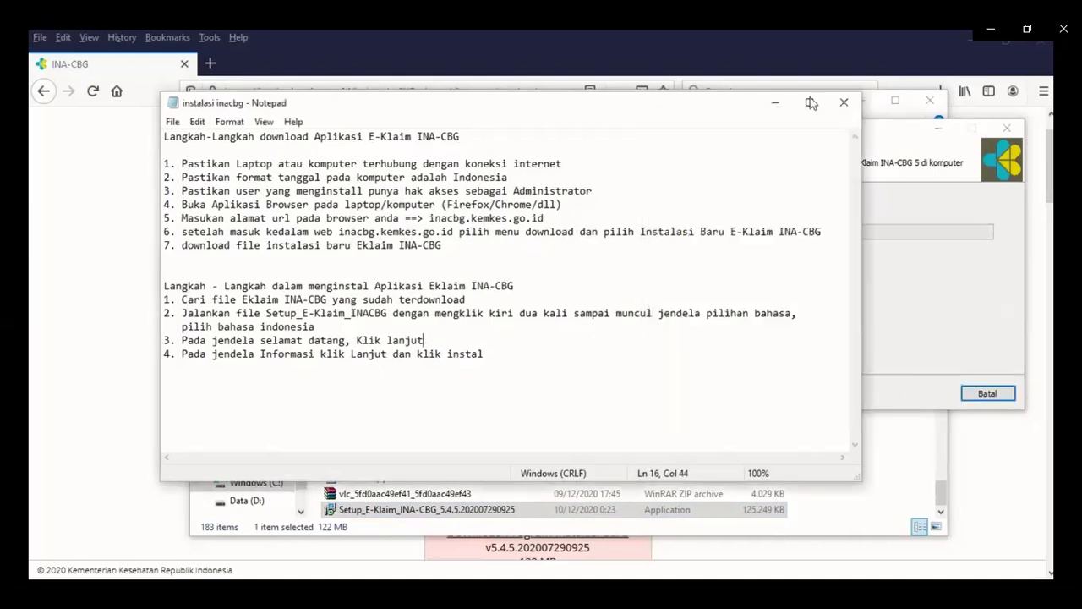
pyautogui.click(769, 107)
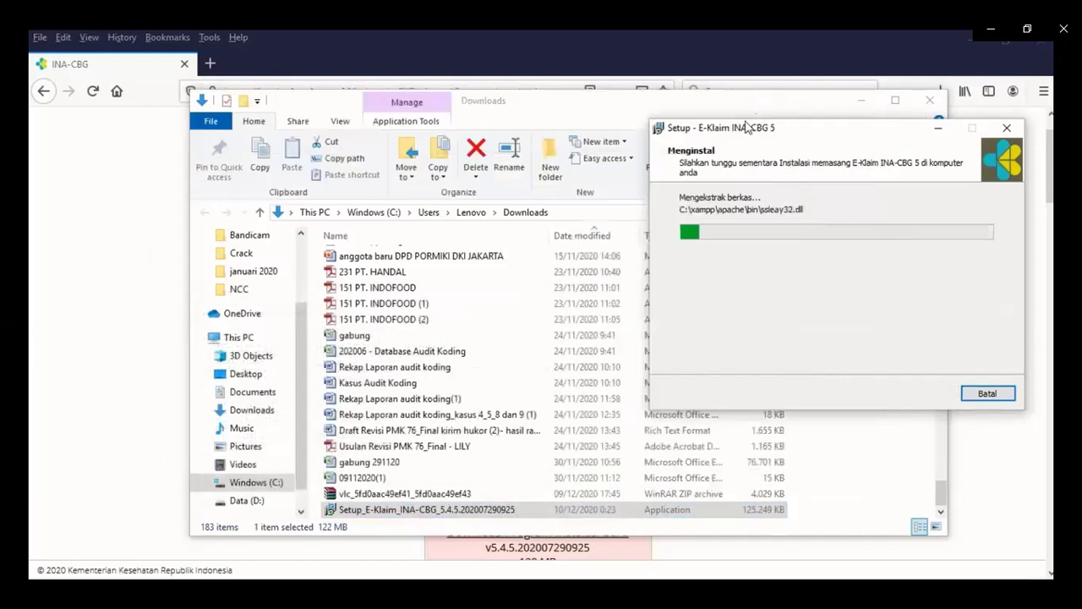
pyautogui.moveTo(744, 125); pyautogui.dragTo(515, 132)
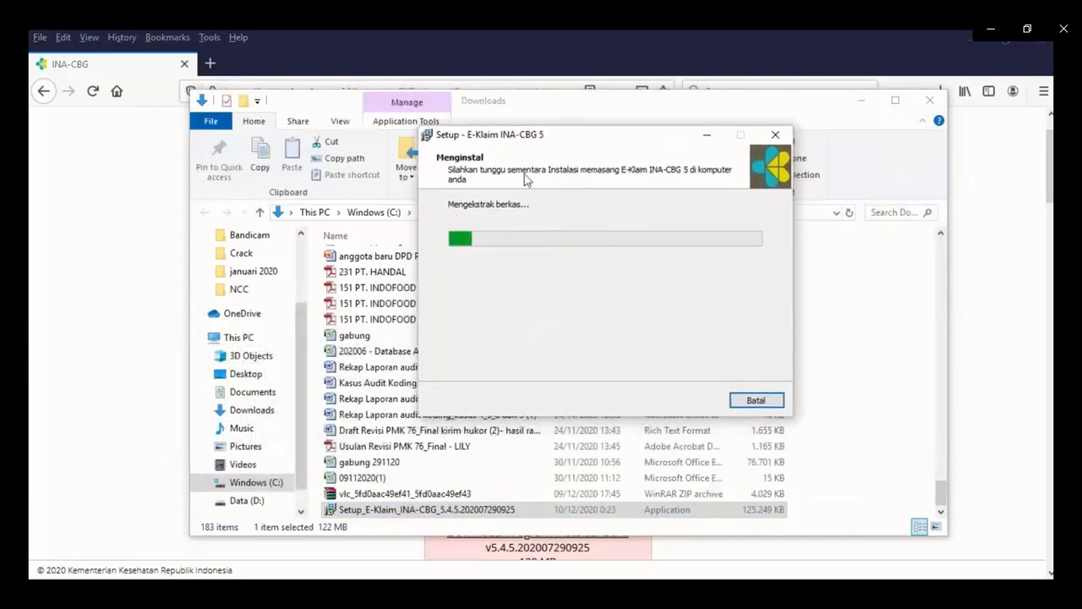
pyautogui.click(861, 100)
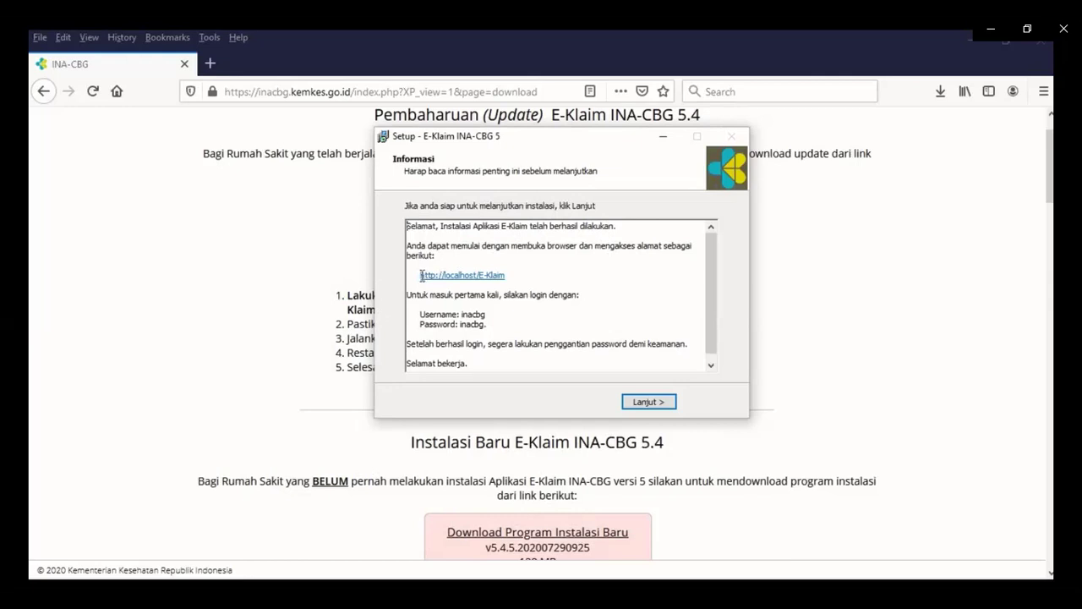
pyautogui.moveTo(421, 275); pyautogui.dragTo(516, 274)
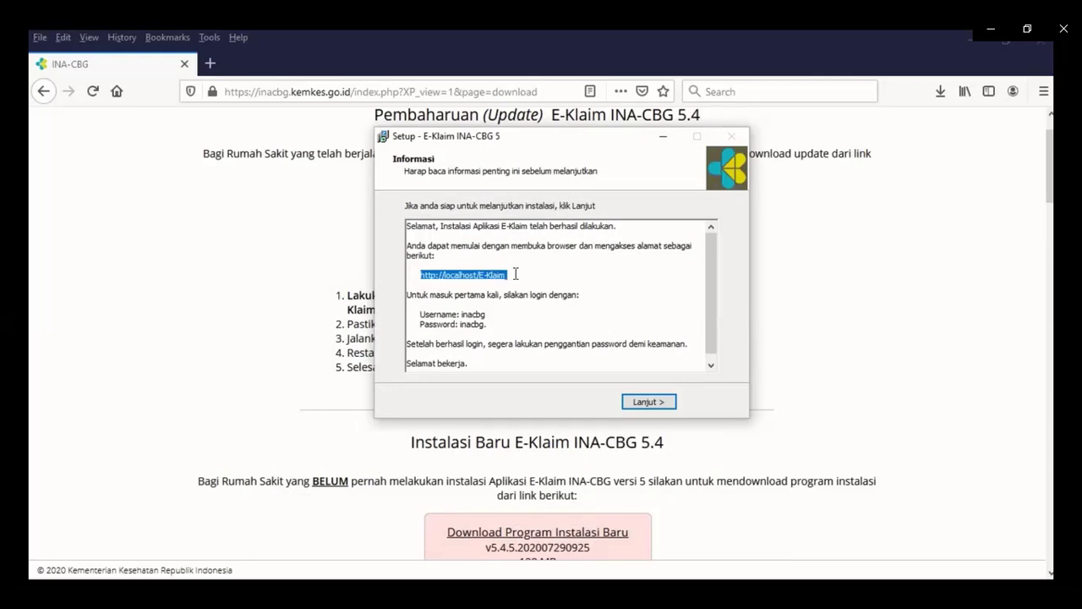
pyautogui.click(515, 274)
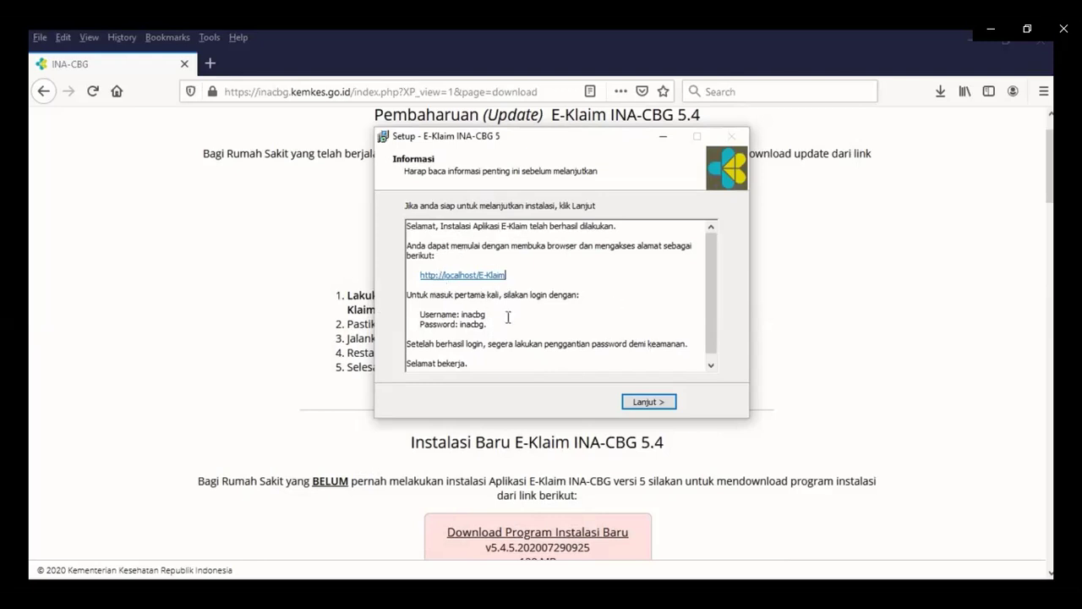
pyautogui.click(650, 403)
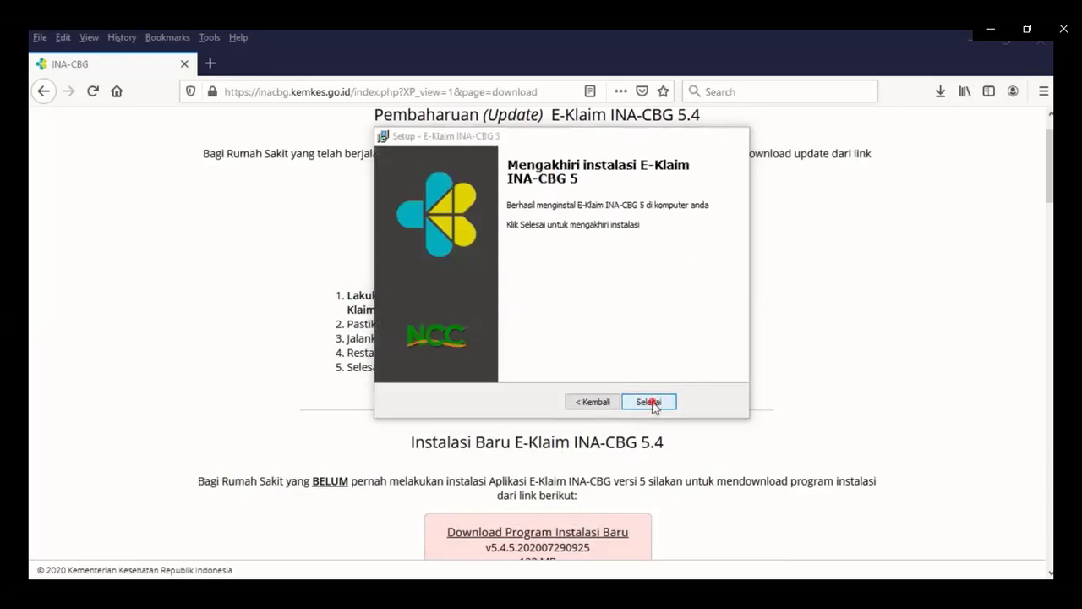
pyautogui.click(648, 403)
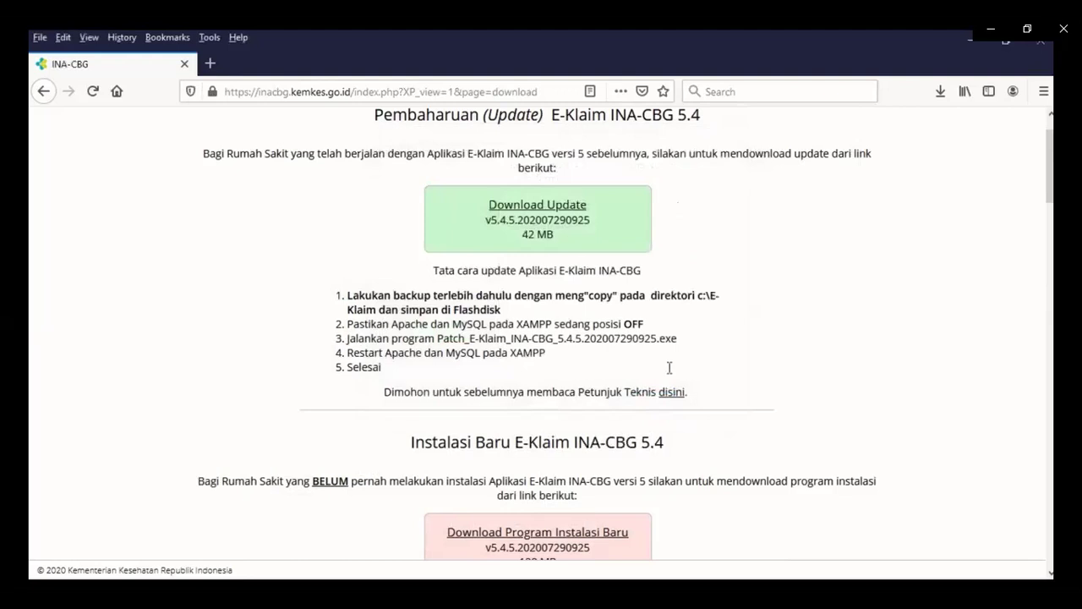
# Minimize Firefox and launch XAMPP Control Panel from its desktop shortcut.
pyautogui.click(969, 37)
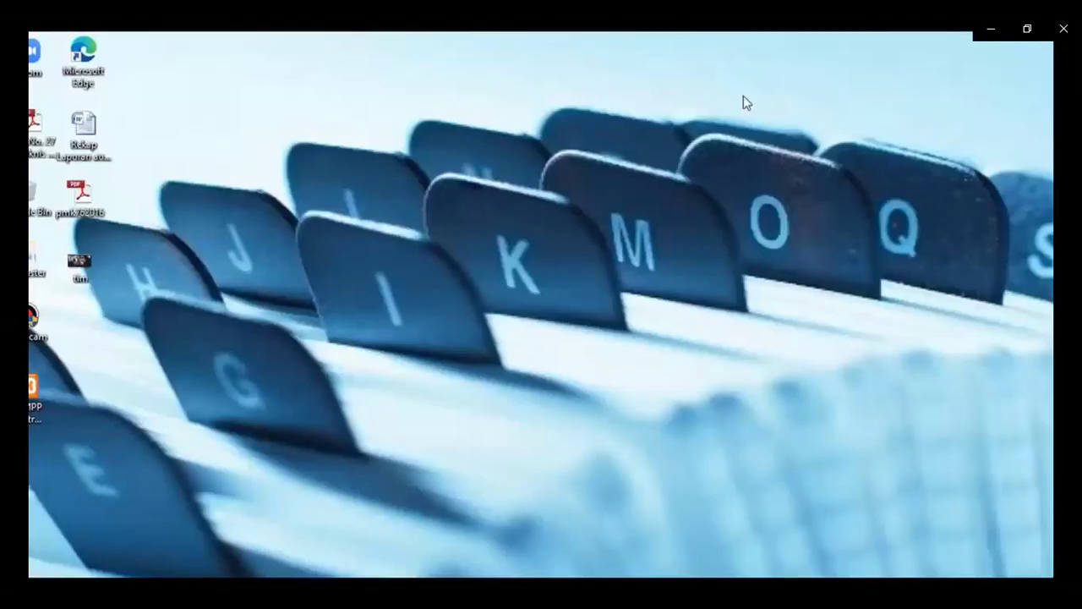
pyautogui.click(31, 410)
pyautogui.doubleClick(32, 404)
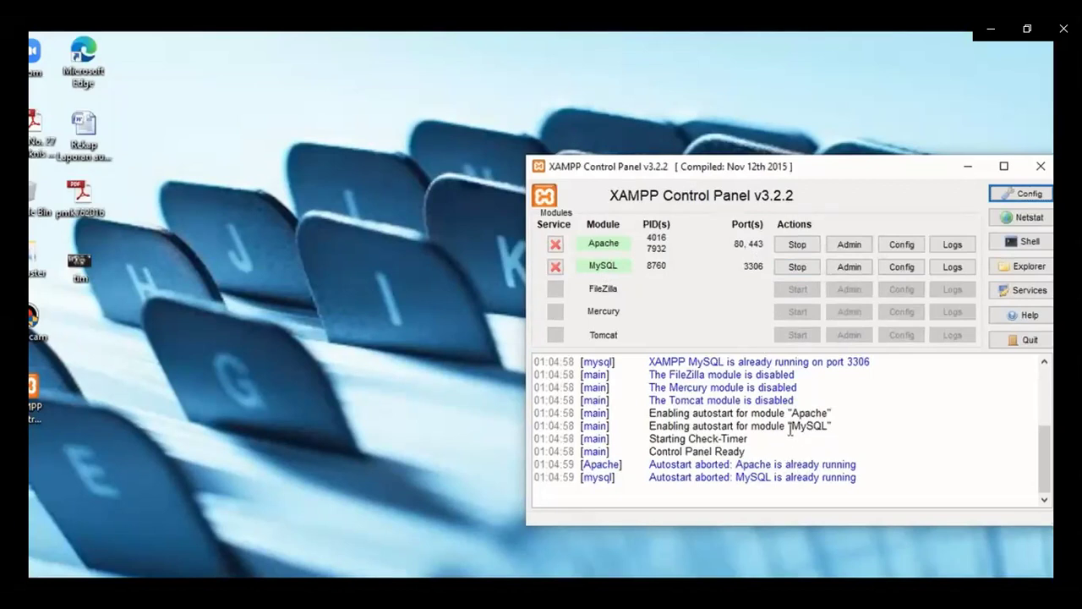
# Stop Apache and MySQL, start both again, and highlight the running status in the log.
pyautogui.click(797, 244)
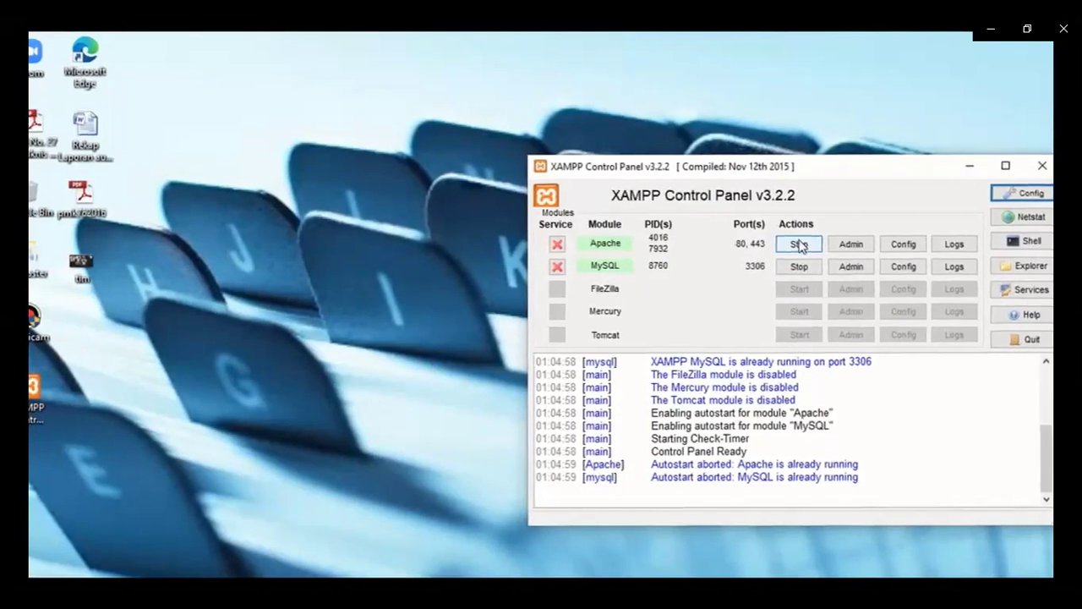
pyautogui.click(798, 265)
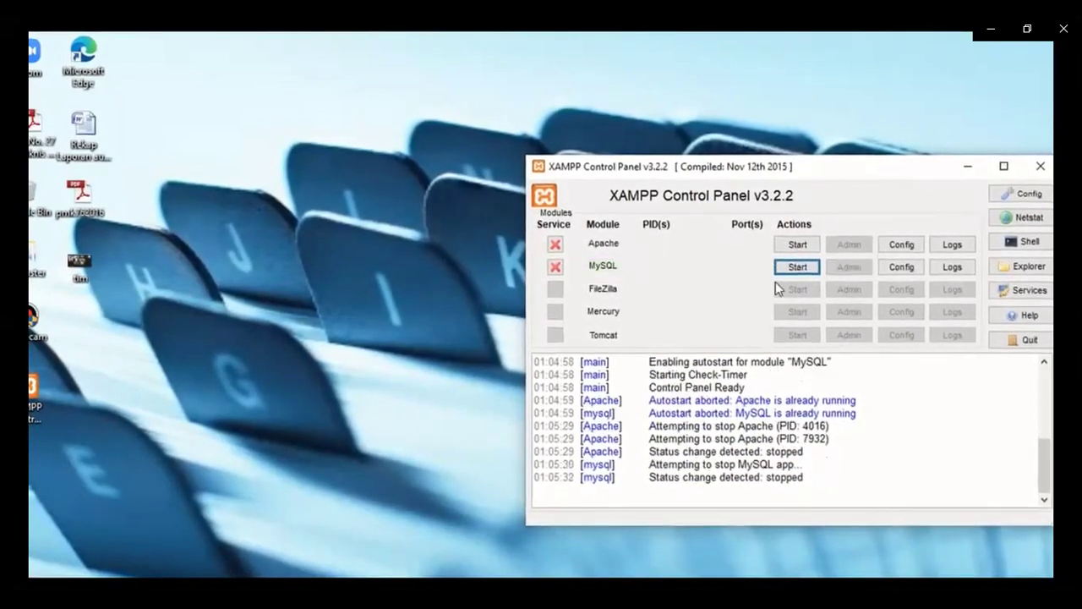
pyautogui.click(797, 244)
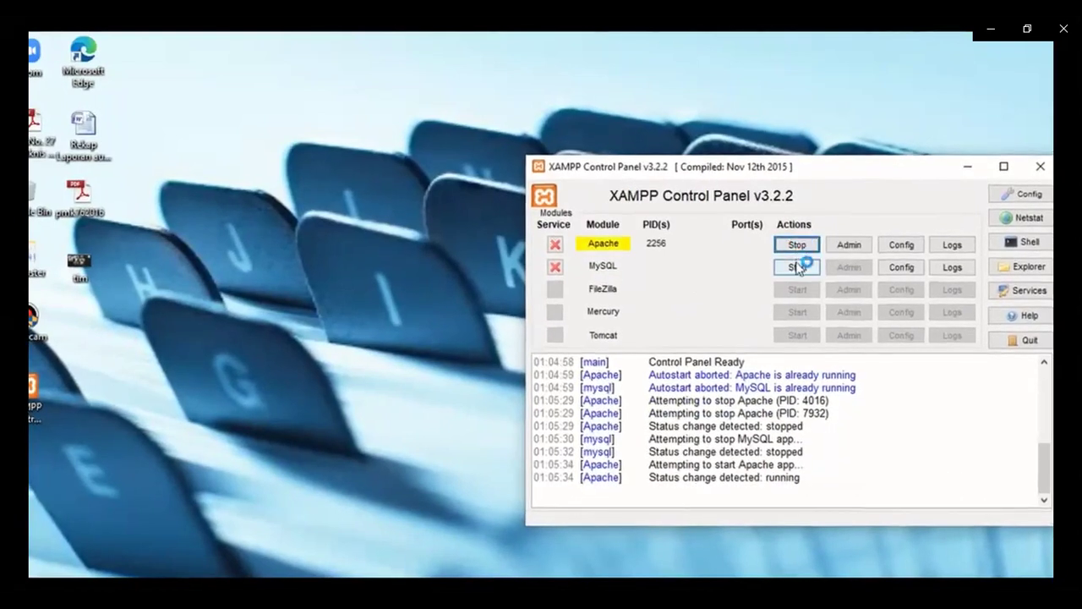
pyautogui.click(797, 267)
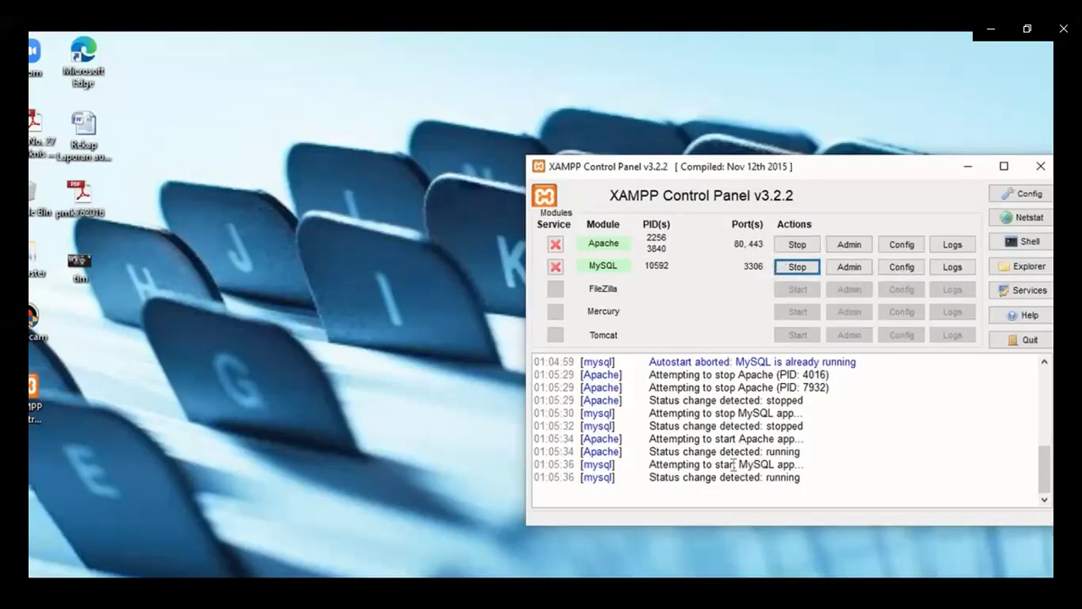
pyautogui.moveTo(764, 451); pyautogui.dragTo(802, 480)
# Minimize XAMPP Control Panel and restore Firefox showing the INA-CBG download page.
pyautogui.click(968, 166)
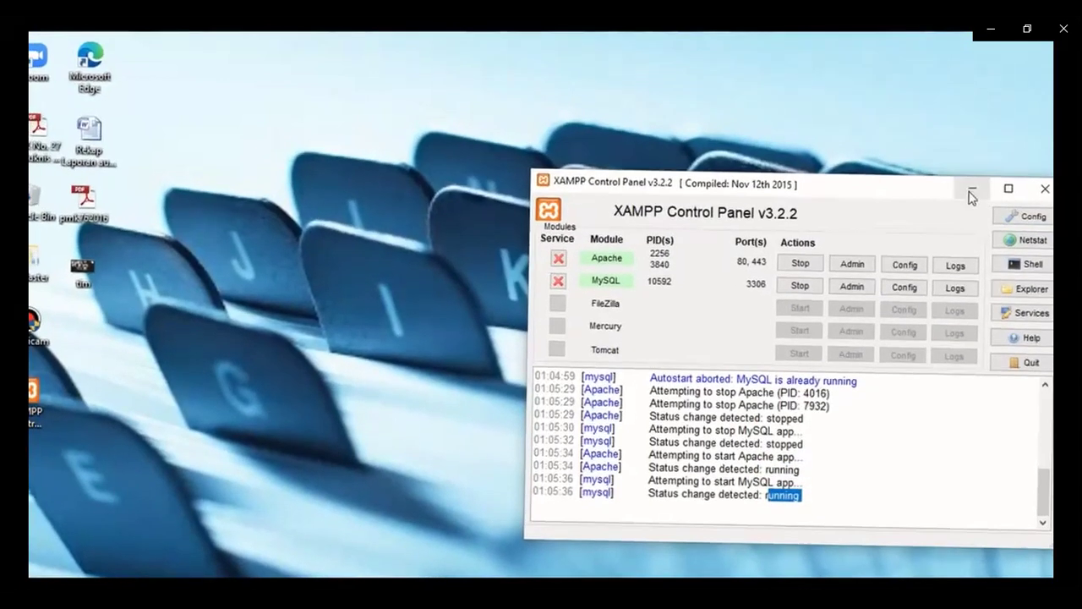
pyautogui.moveTo(169, 575)
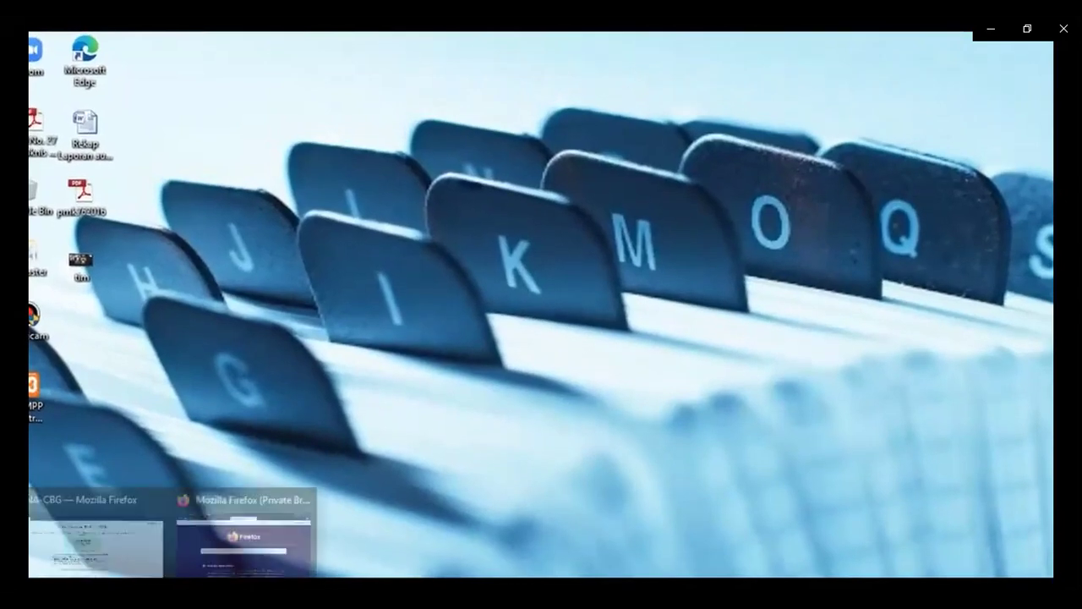
pyautogui.click(96, 558)
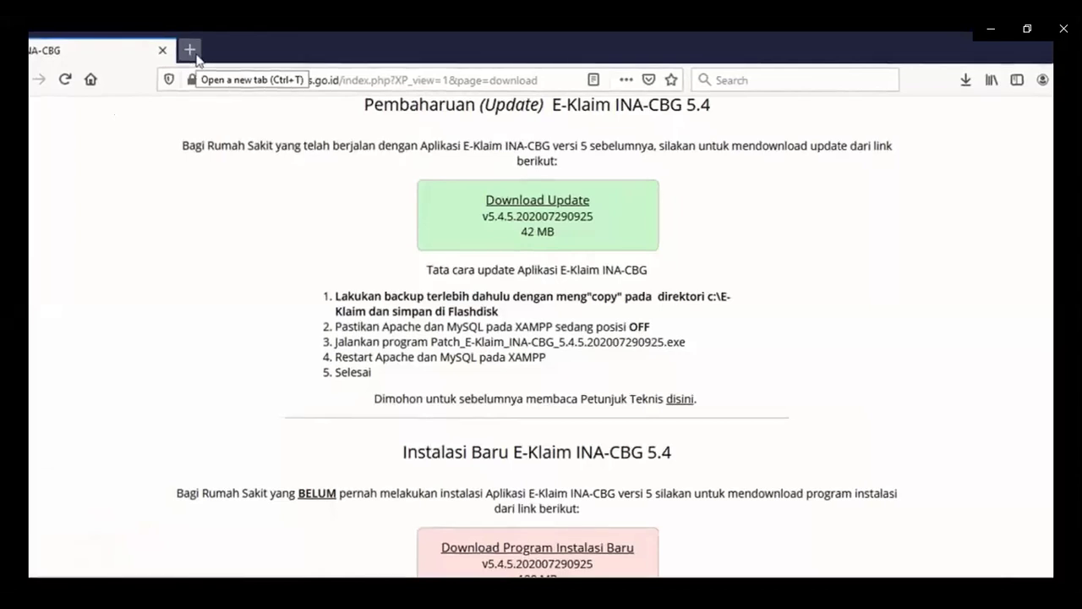
# Load the local E-Klaim INA-CBG at localhost/eklaim in a new Firefox tab.
pyautogui.click(190, 51)
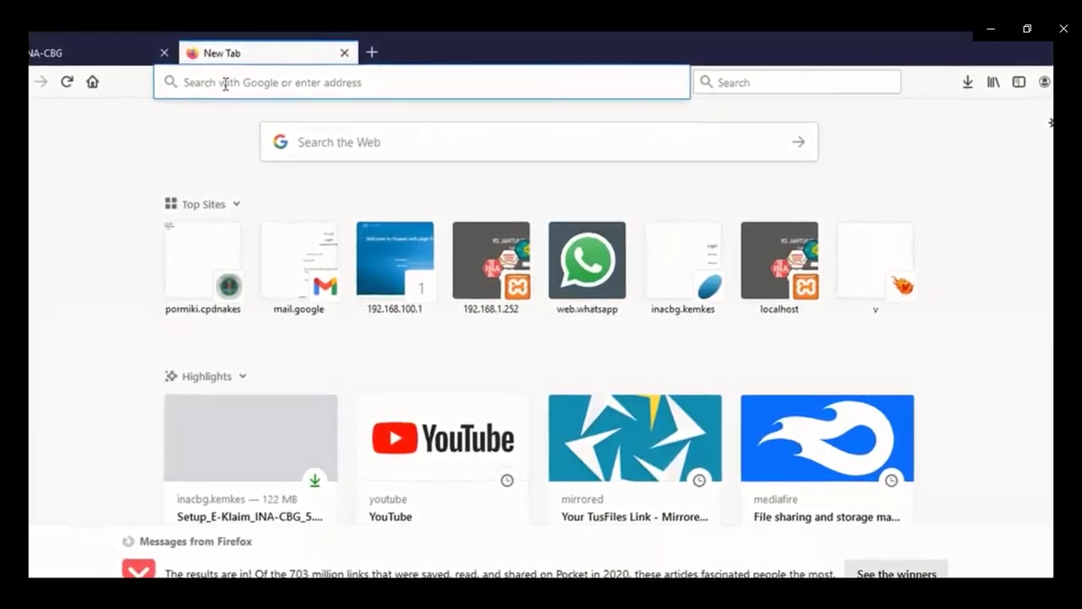
pyautogui.write('htt')
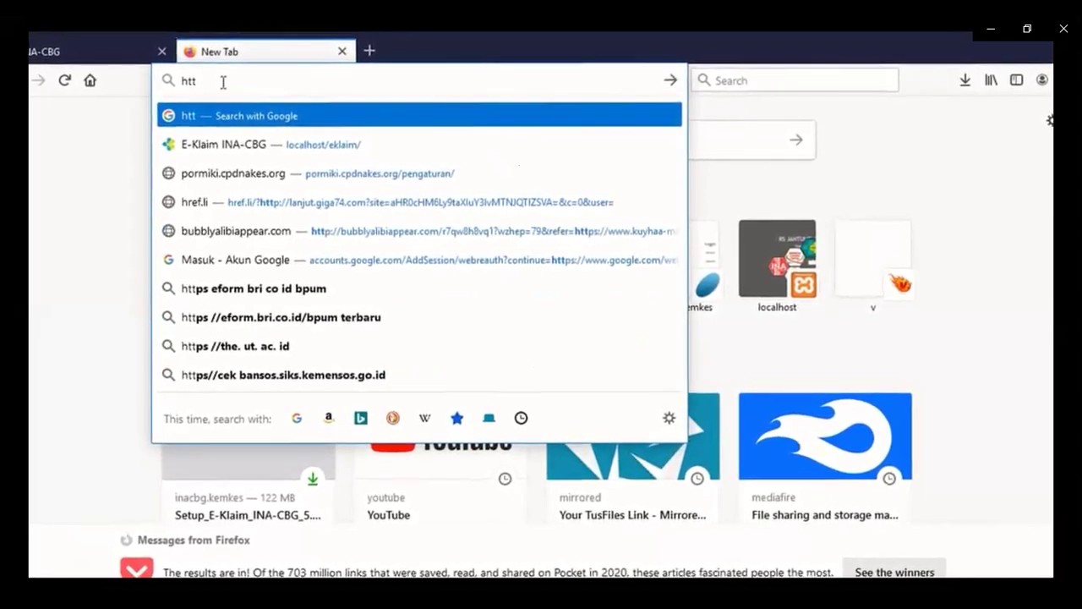
pyautogui.press('Down')
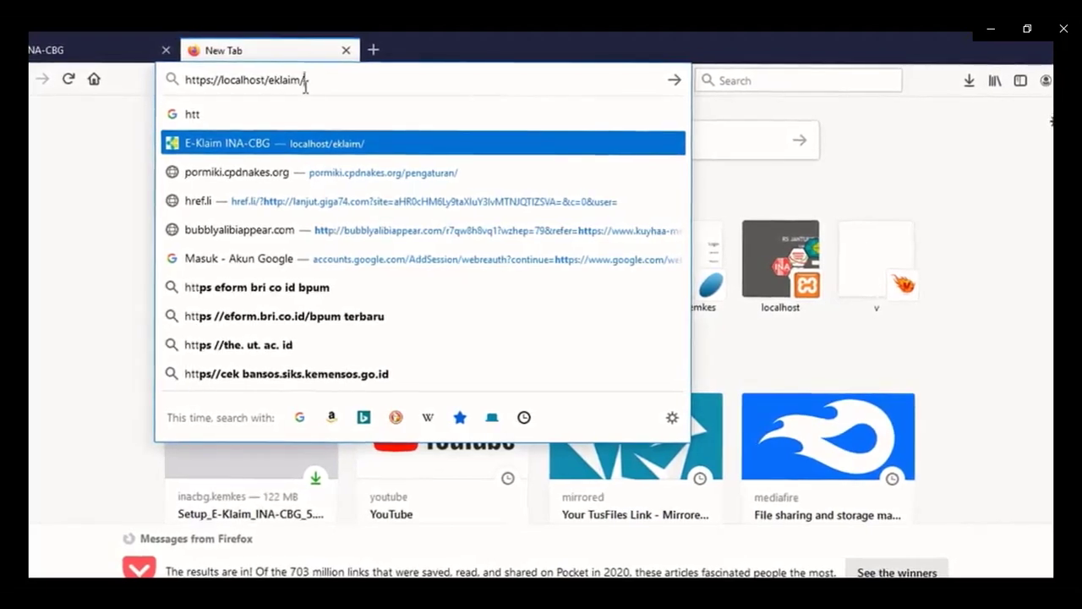
pyautogui.press('Return')
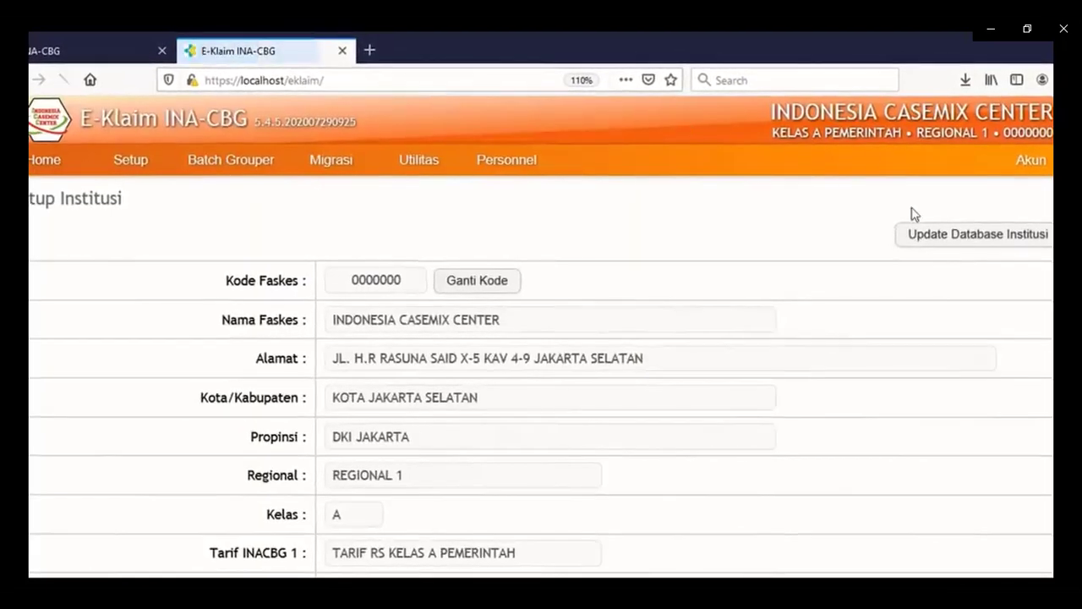
# Log out of E-Klaim INA-CBG from the Akun menu.
pyautogui.click(1028, 160)
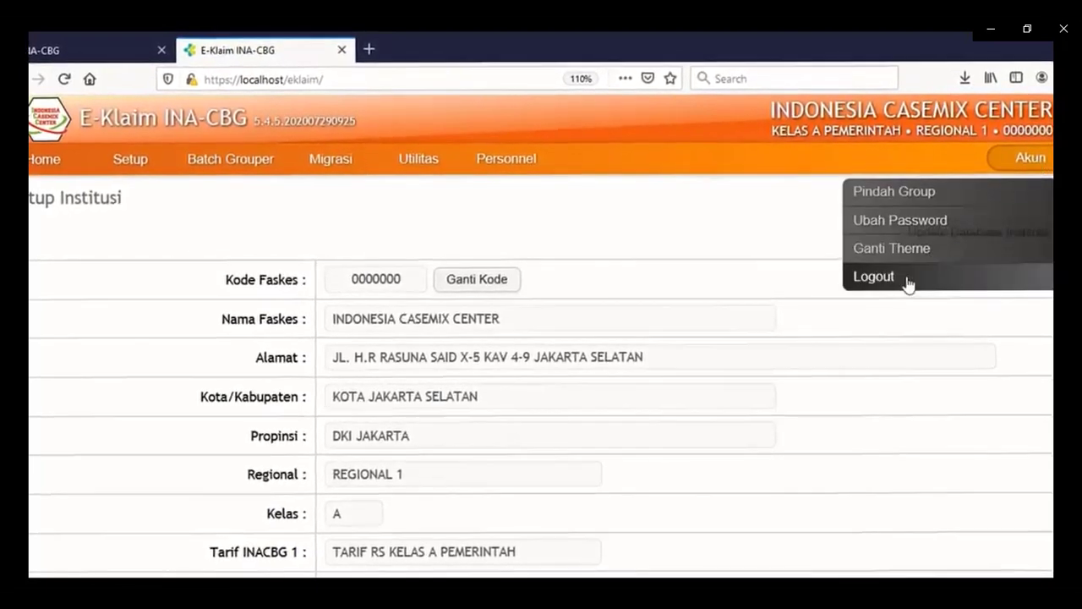
pyautogui.click(908, 279)
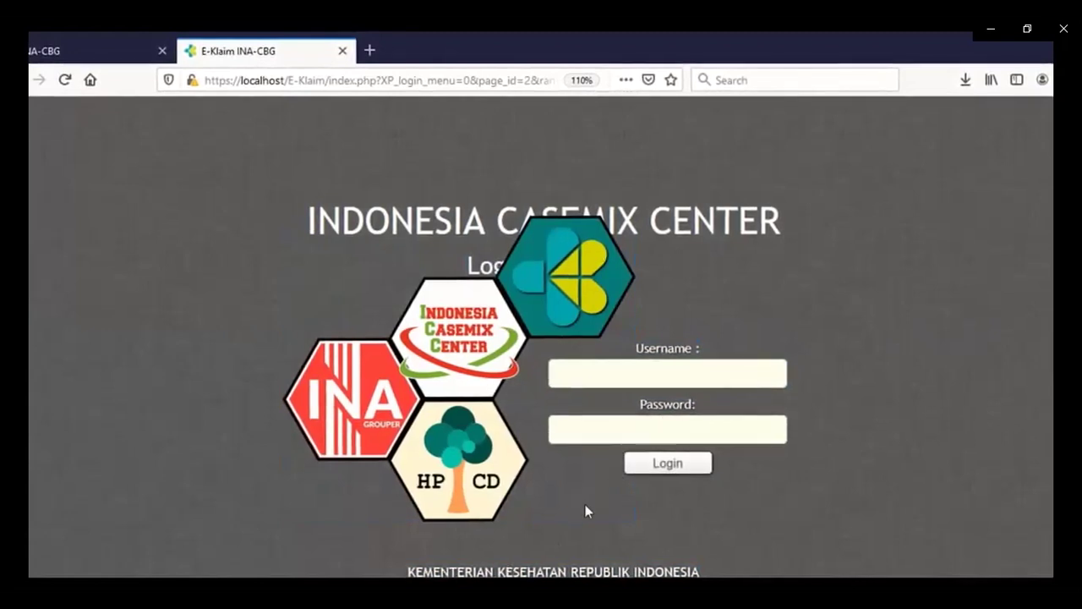
# Sign in with the administrator account's username and password.
pyautogui.click(654, 369)
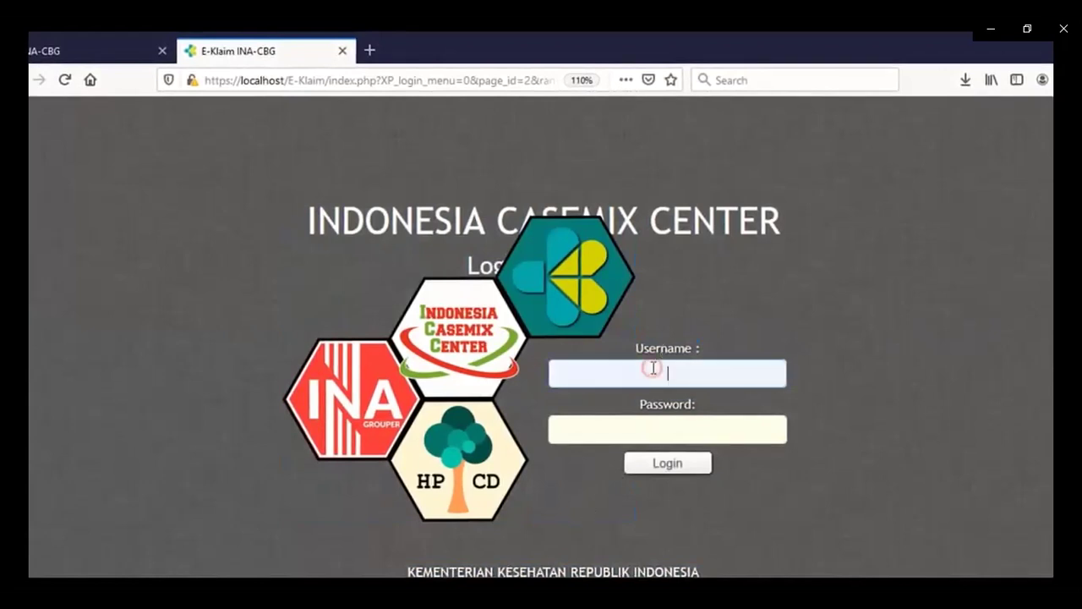
pyautogui.click(658, 424)
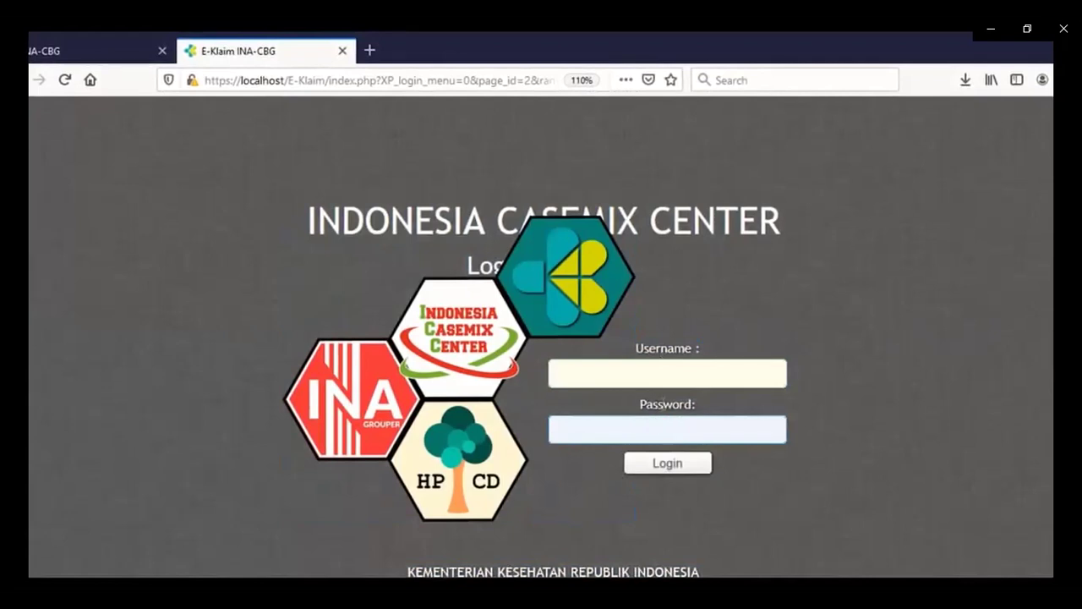
pyautogui.click(673, 380)
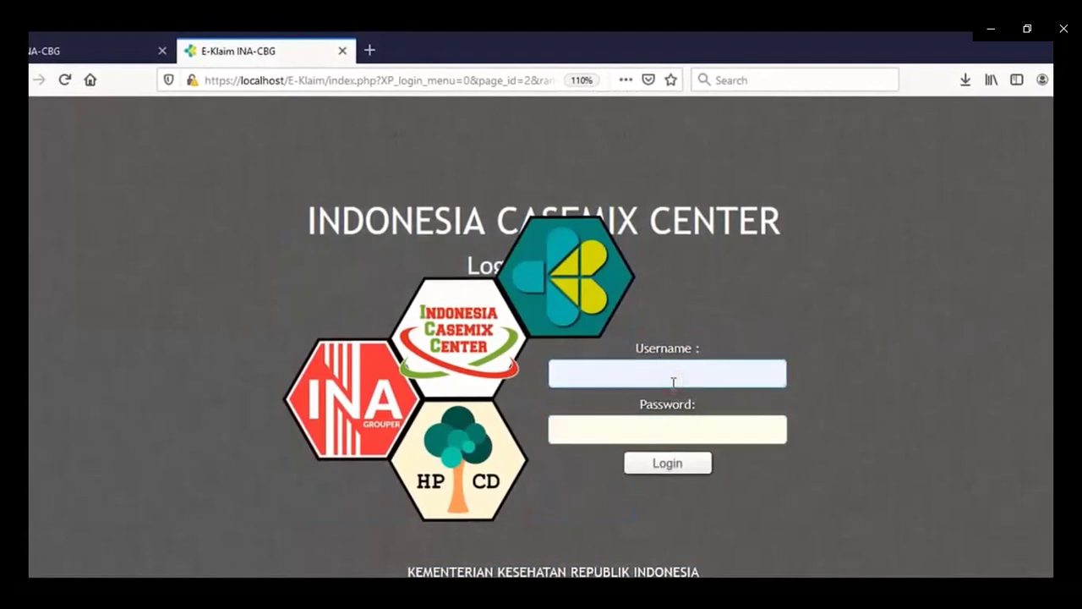
pyautogui.write('inac')
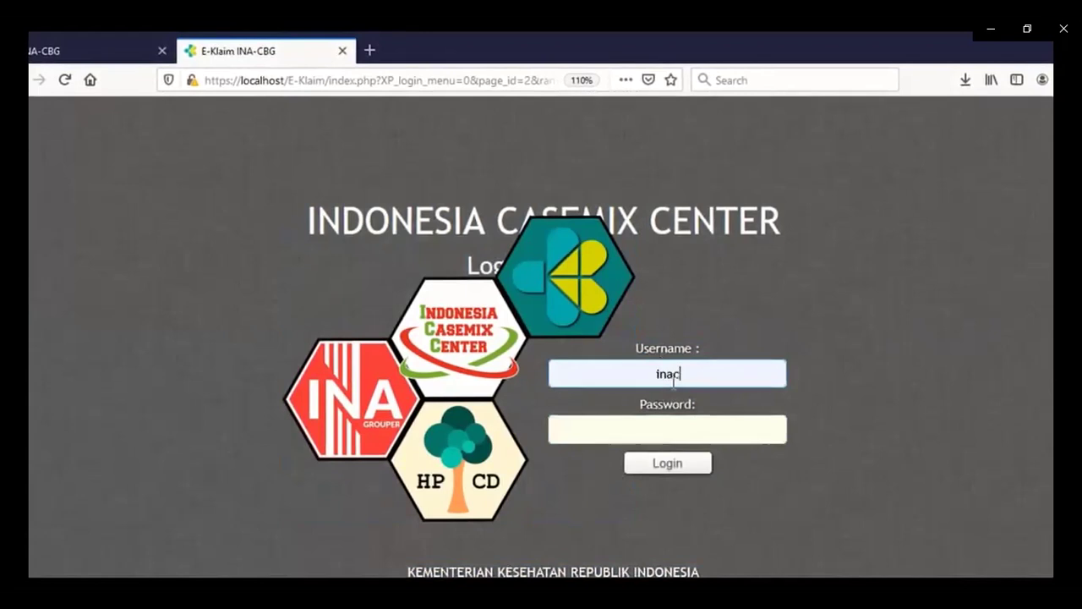
pyautogui.write('bg')
pyautogui.press('Tab')
pyautogui.write('123')
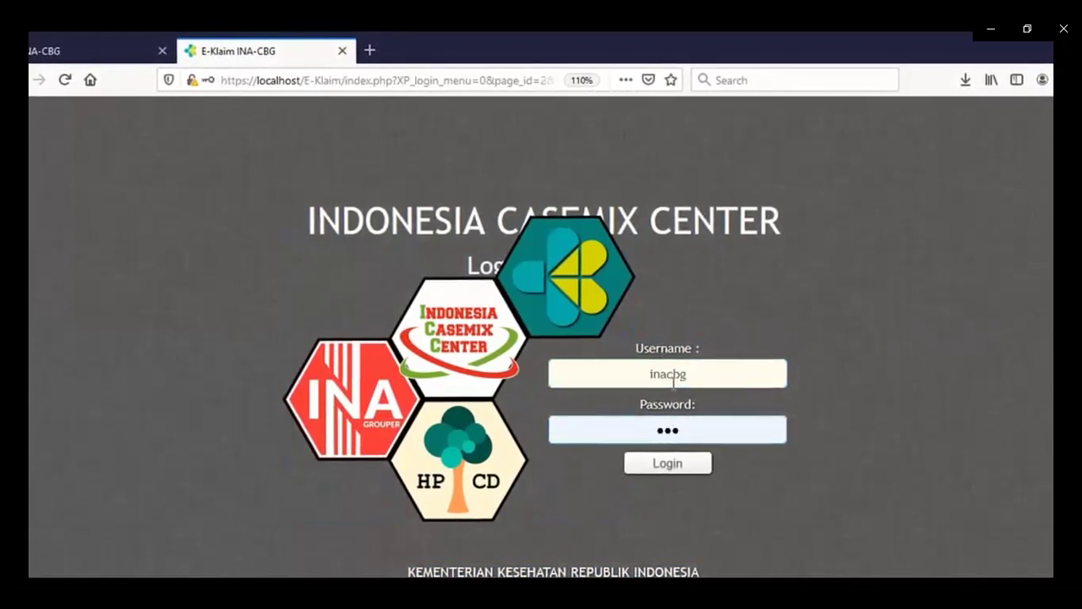
pyautogui.write('456')
pyautogui.press('Return')
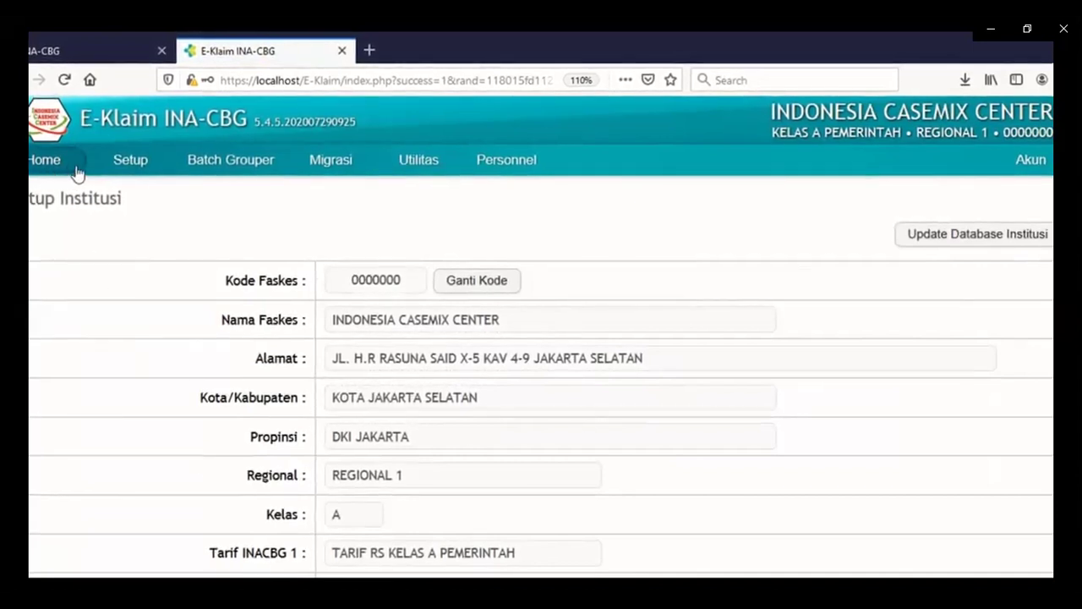
# Look through the menu bar and open Setup > Institusi.
pyautogui.moveTo(127, 171)
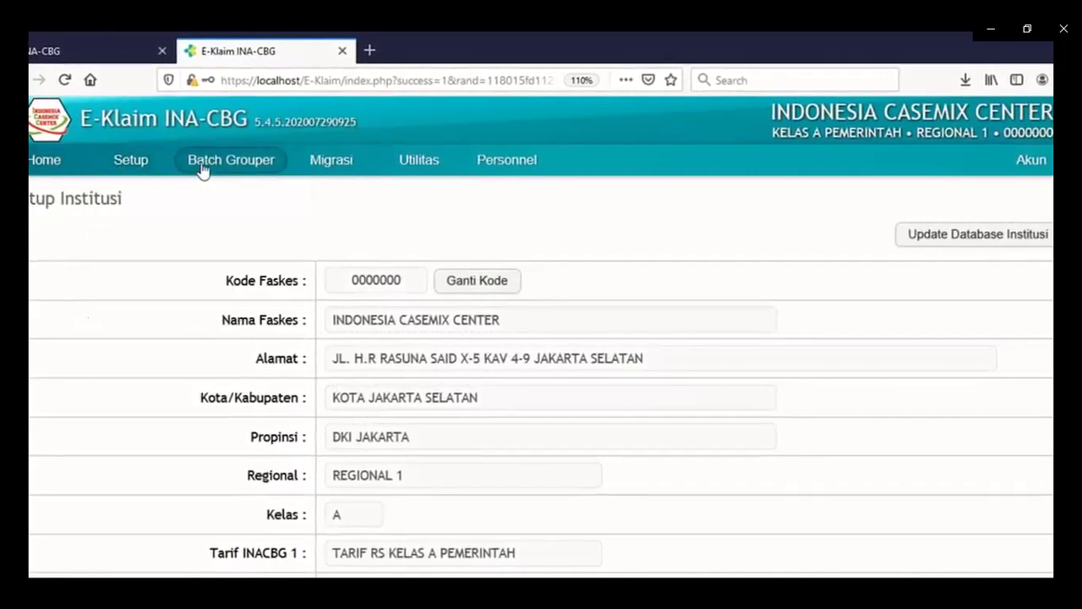
pyautogui.moveTo(322, 175)
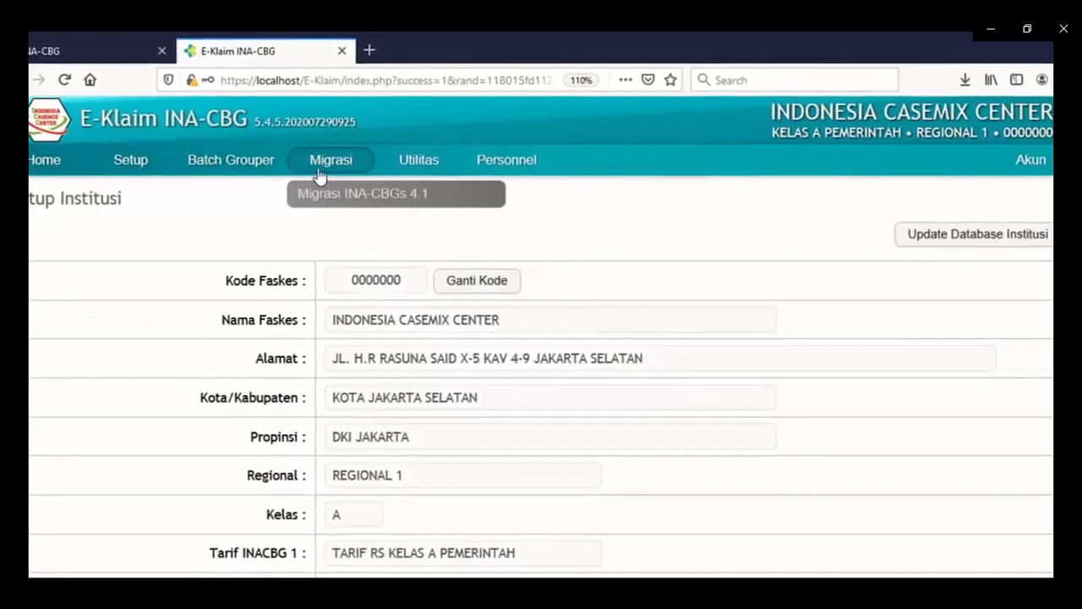
pyautogui.moveTo(418, 169)
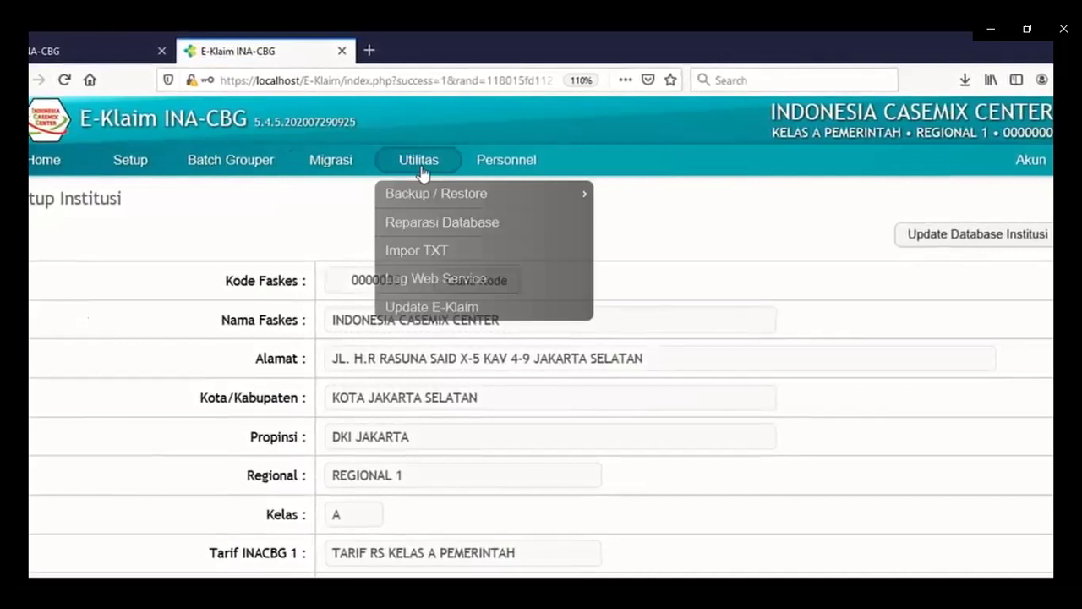
pyautogui.moveTo(505, 172)
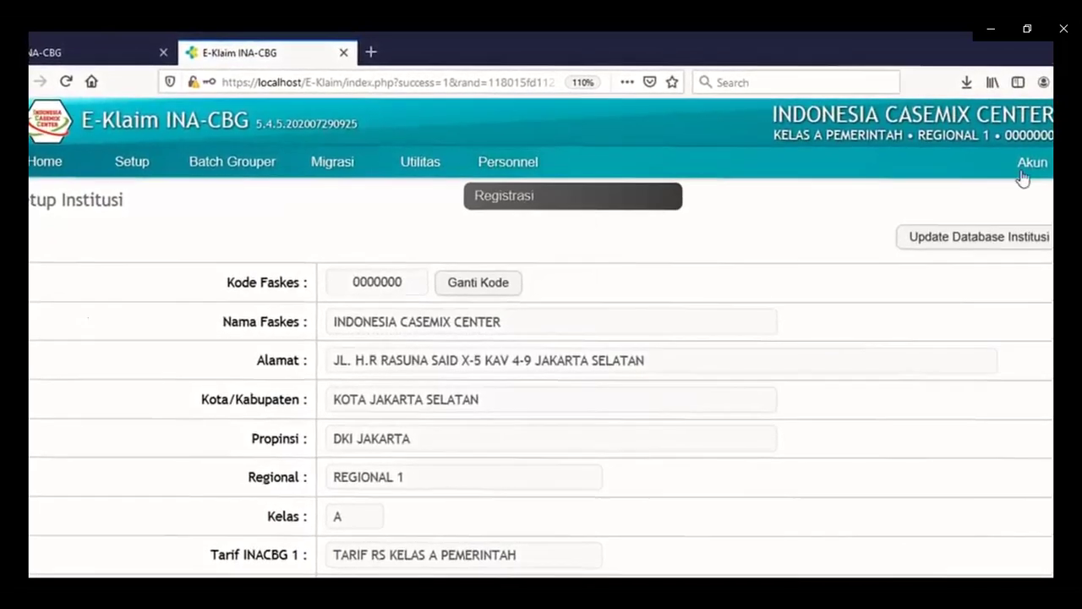
pyautogui.moveTo(1030, 172)
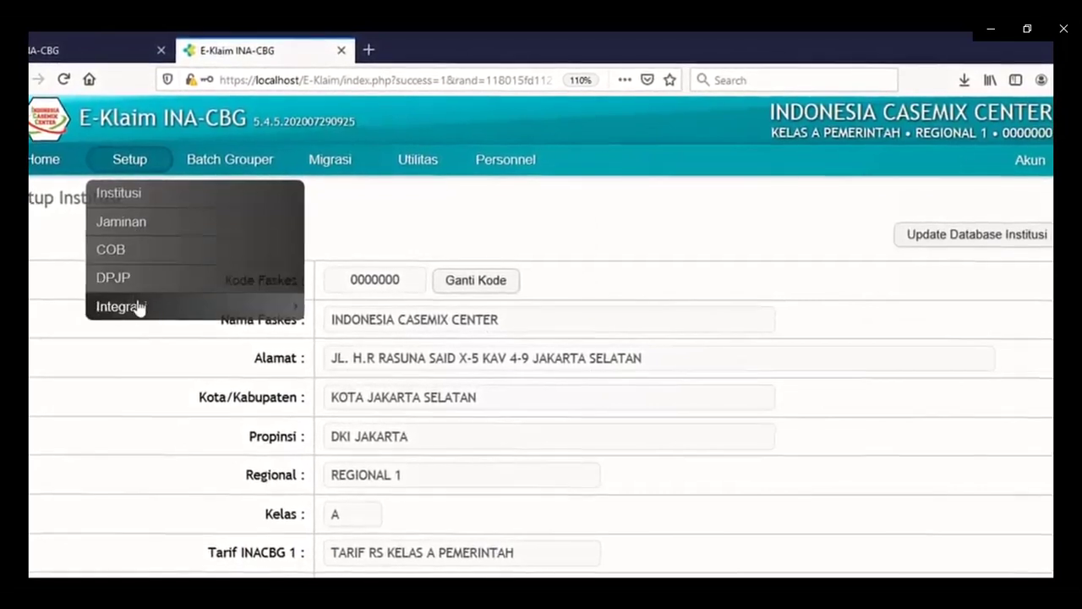
pyautogui.moveTo(142, 311)
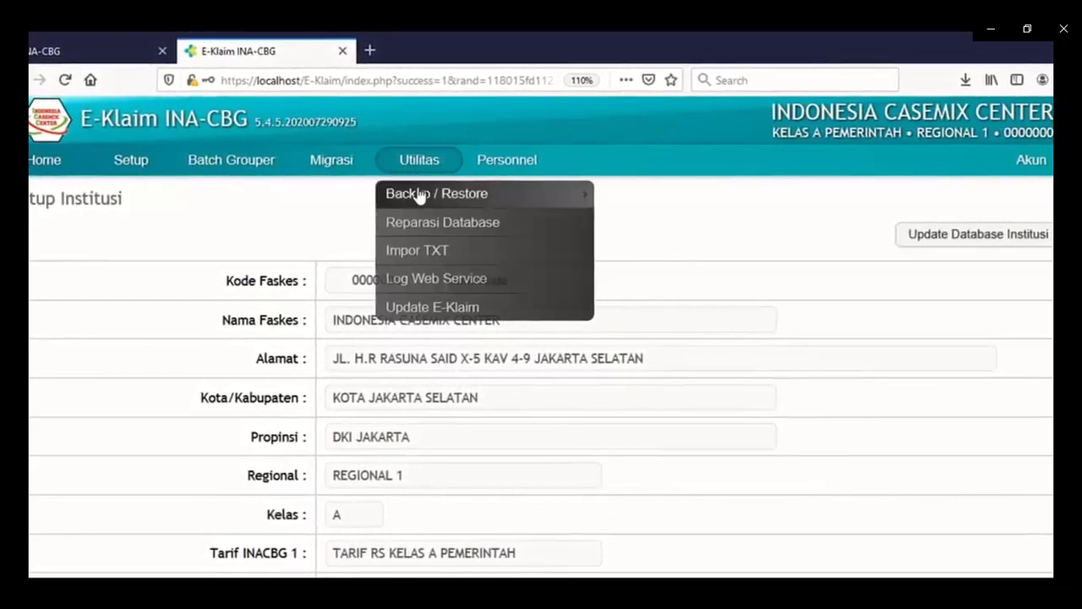
pyautogui.moveTo(418, 196)
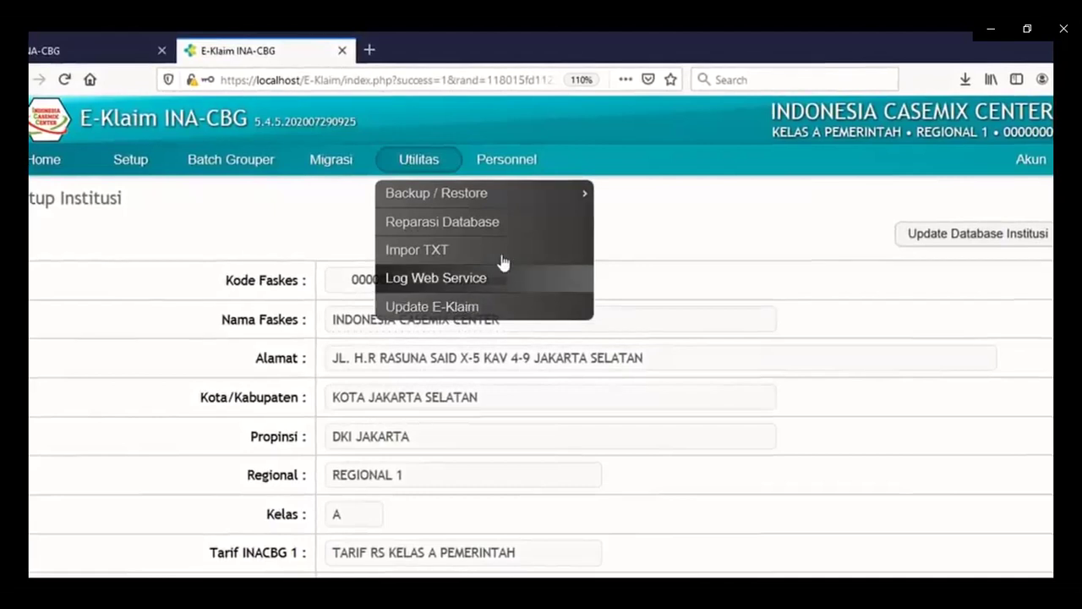
pyautogui.moveTo(499, 160)
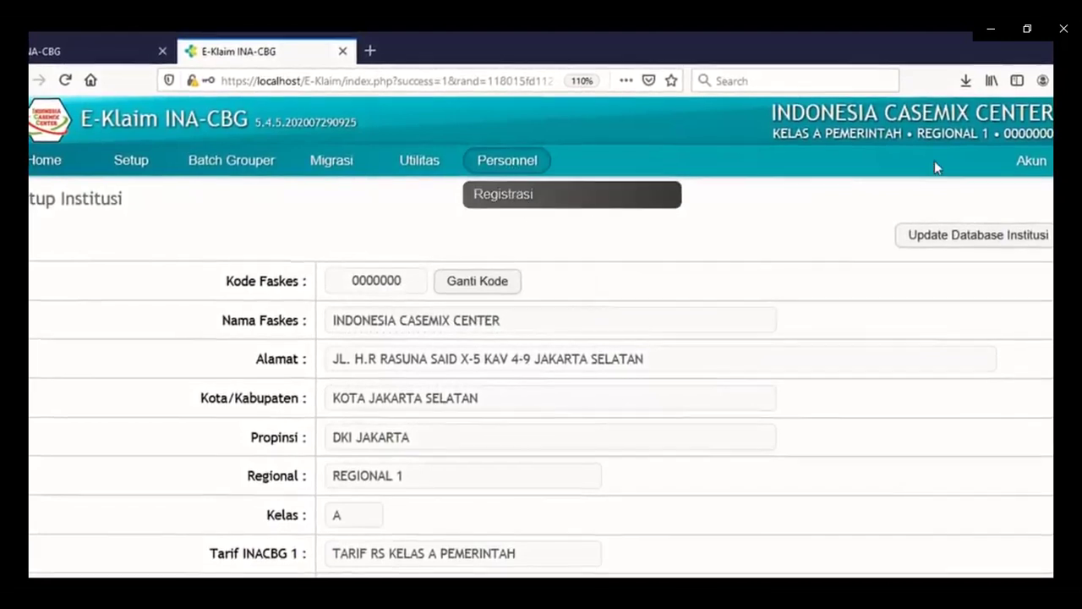
pyautogui.moveTo(1022, 176)
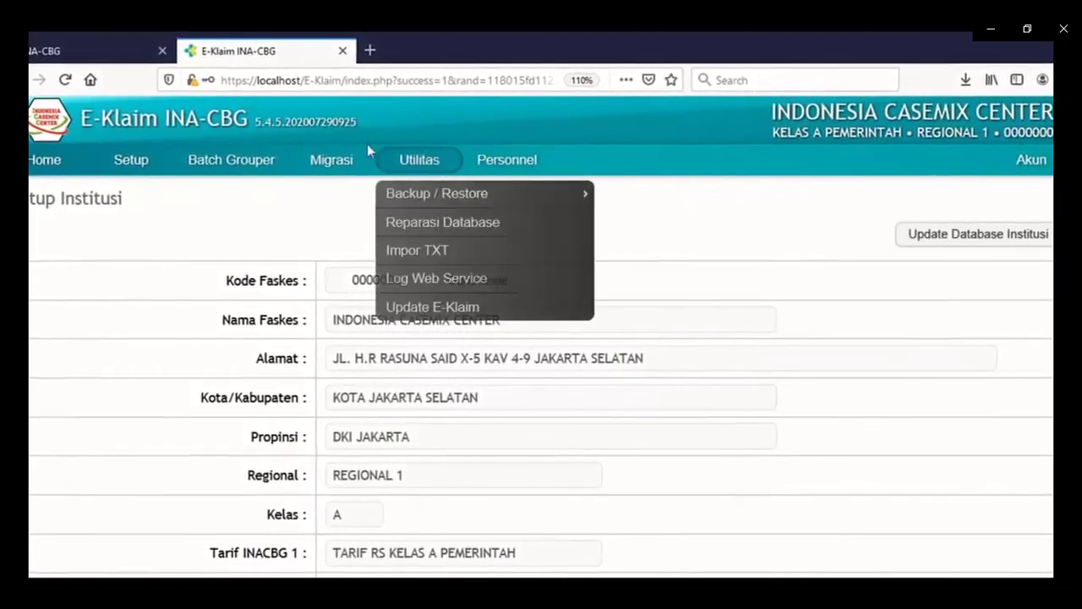
pyautogui.moveTo(145, 180)
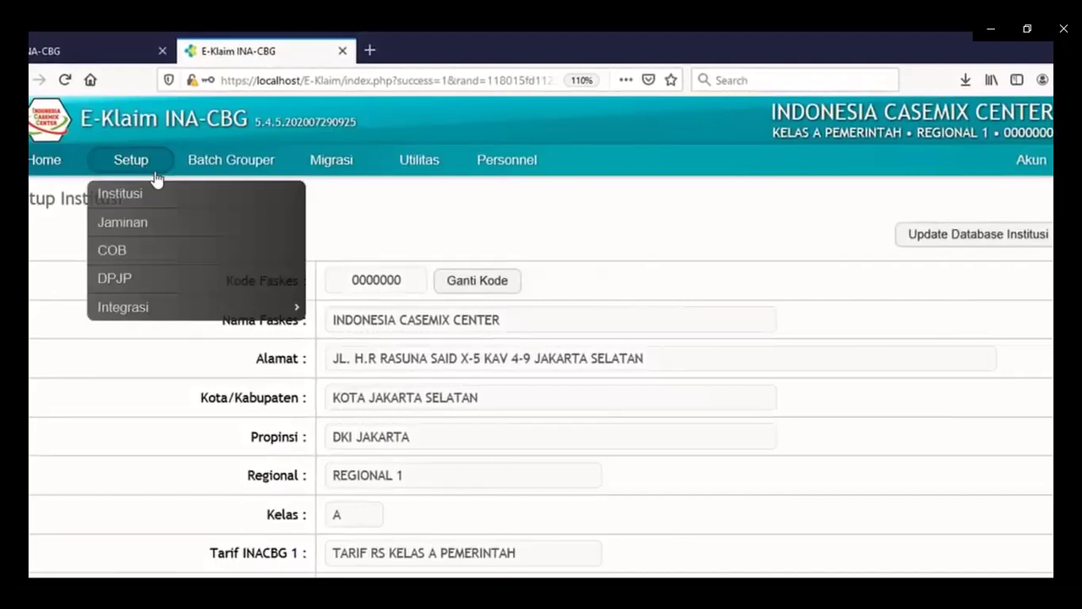
pyautogui.click(150, 193)
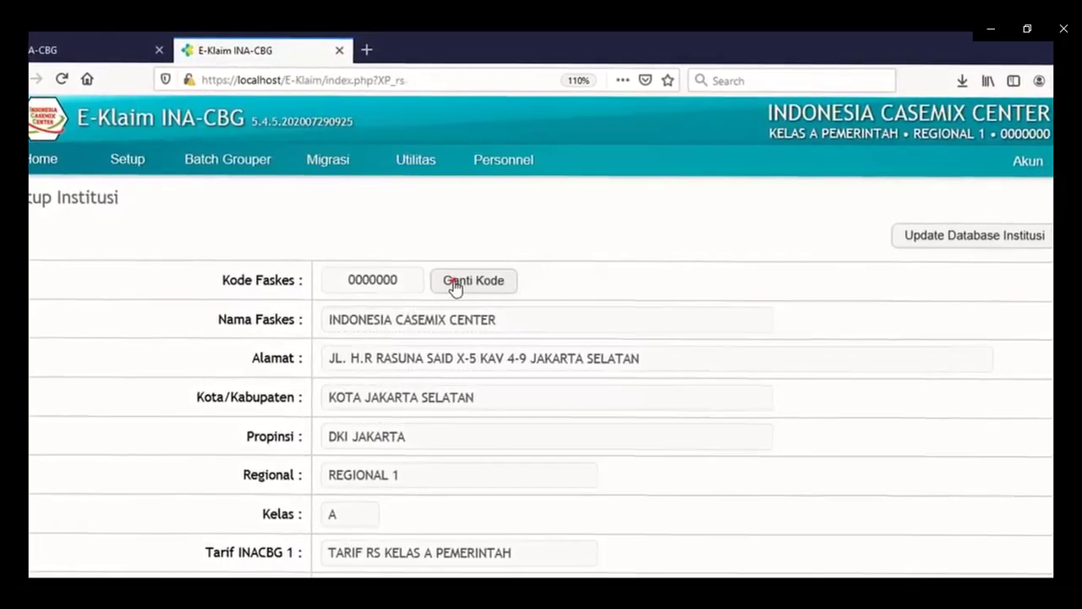
# Replace the Kode Faskes with 0000000 and validate it.
pyautogui.click(440, 290)
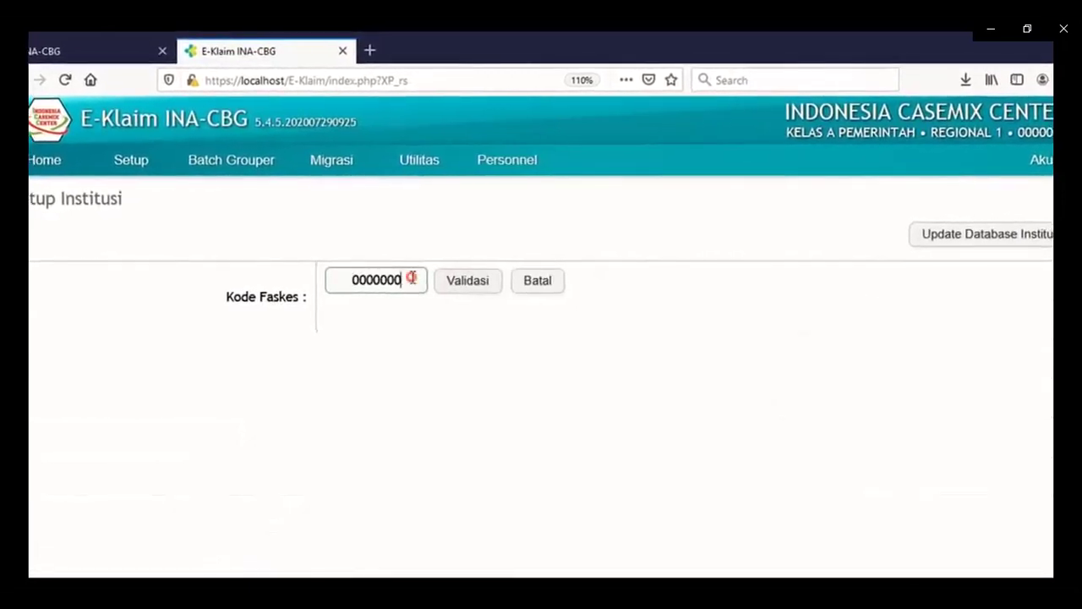
pyautogui.moveTo(411, 280); pyautogui.dragTo(342, 279)
pyautogui.write('432')
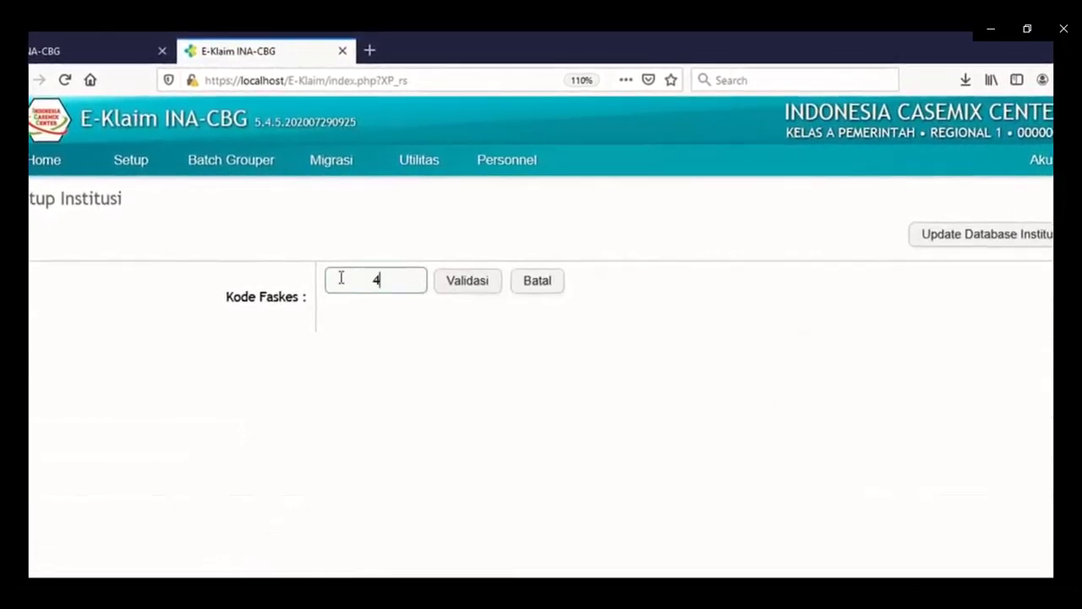
pyautogui.press('BackSpace')
pyautogui.press('BackSpace')
pyautogui.press('BackSpace')
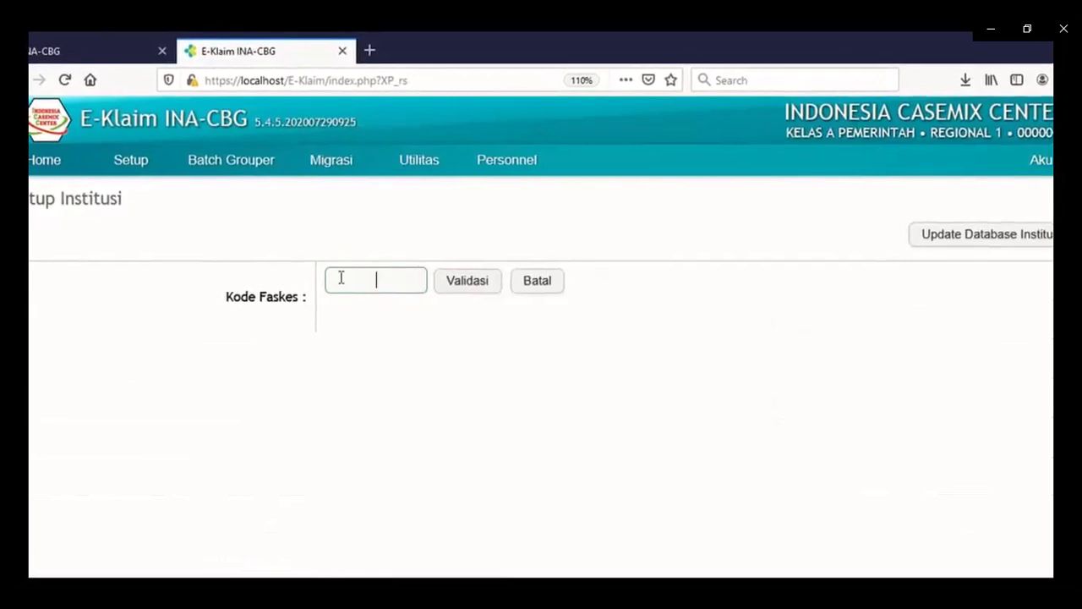
pyautogui.write('0000000')
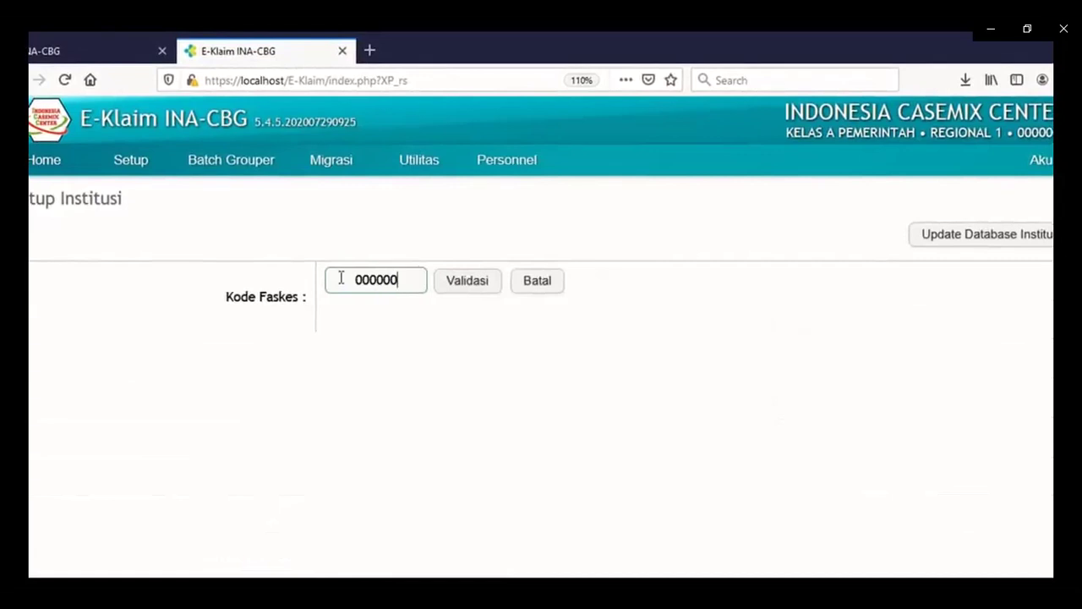
pyautogui.click(485, 287)
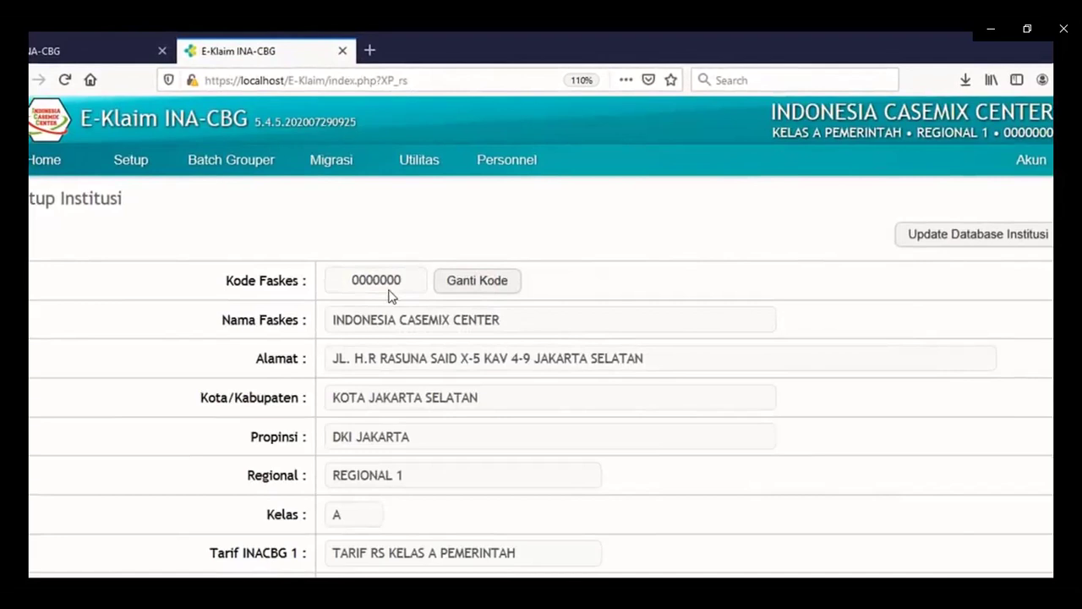
pyautogui.moveTo(145, 184)
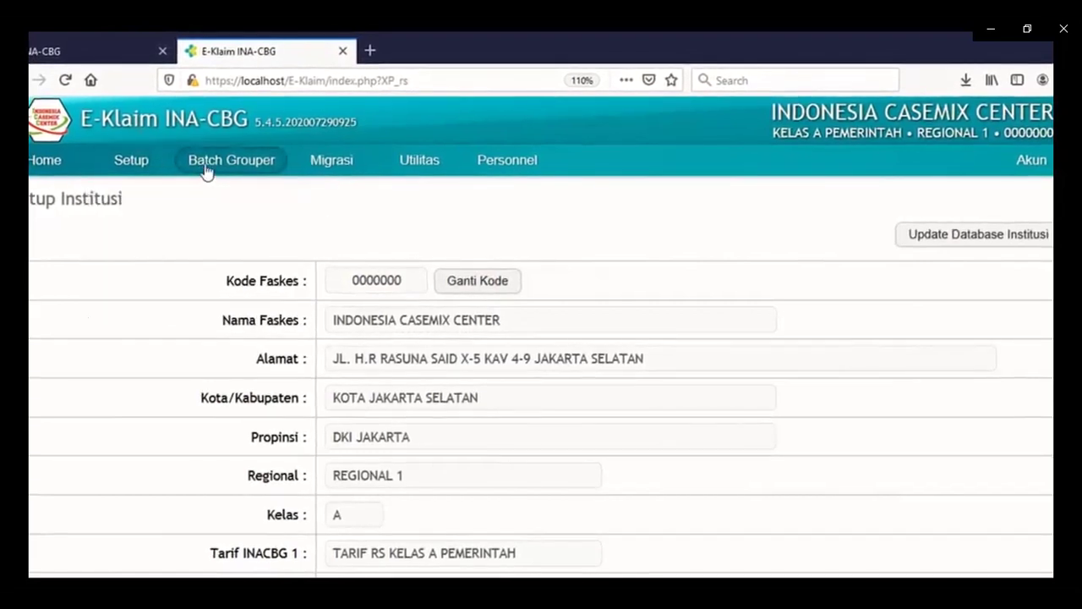
pyautogui.moveTo(405, 178)
pyautogui.moveTo(495, 168)
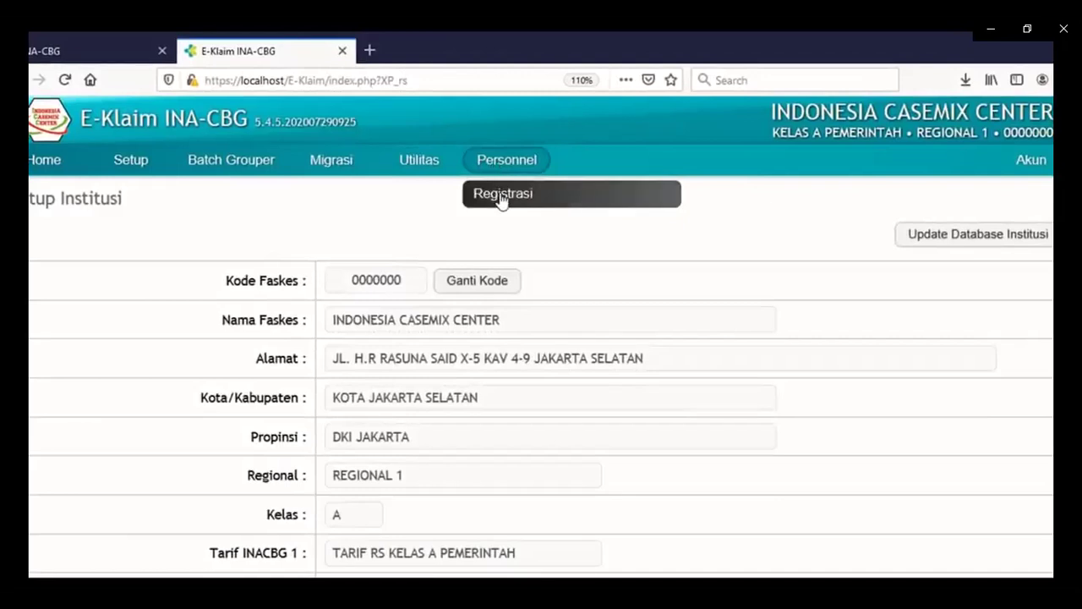
# Through Personnel > Registrasi, create a record with the user's full name and an employee ID.
pyautogui.click(501, 197)
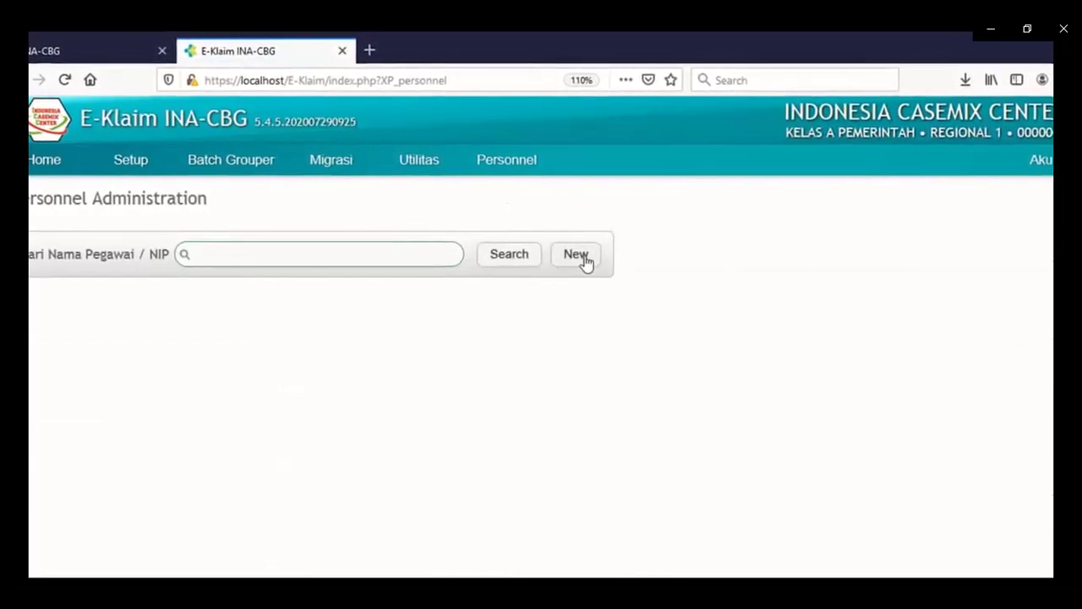
pyautogui.click(584, 258)
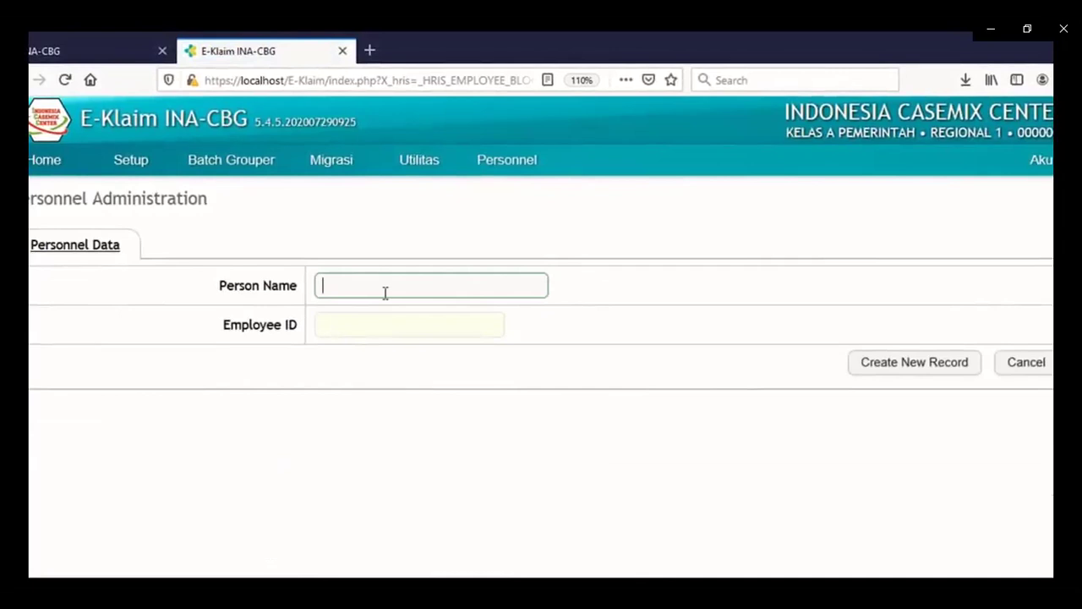
pyautogui.write('shake')
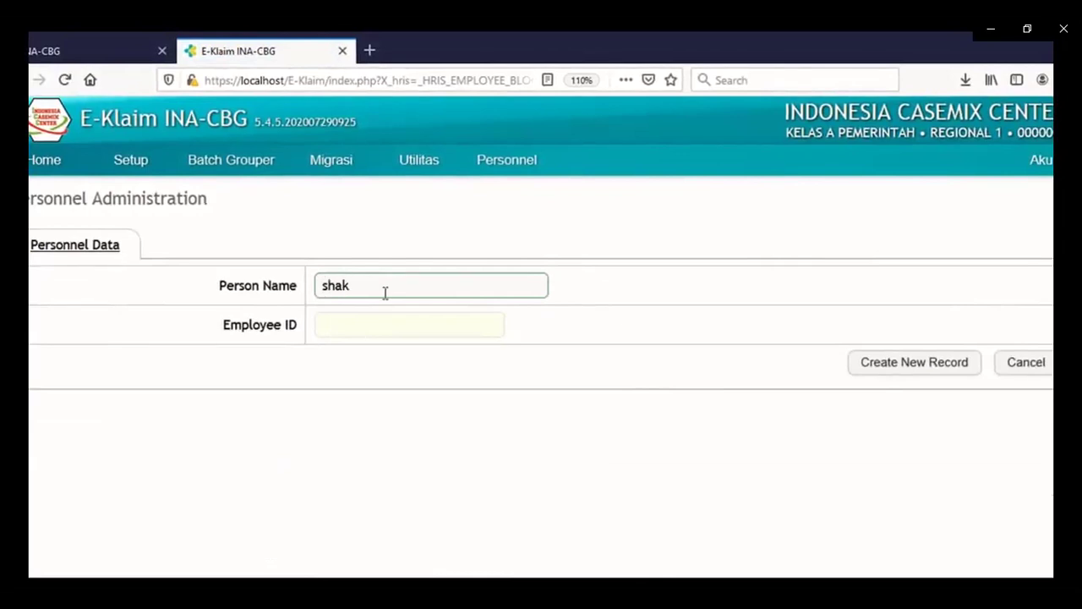
pyautogui.press('BackSpace')
pyautogui.press('BackSpace')
pyautogui.press('BackSpace')
pyautogui.press('BackSpace')
pyautogui.press('BackSpace')
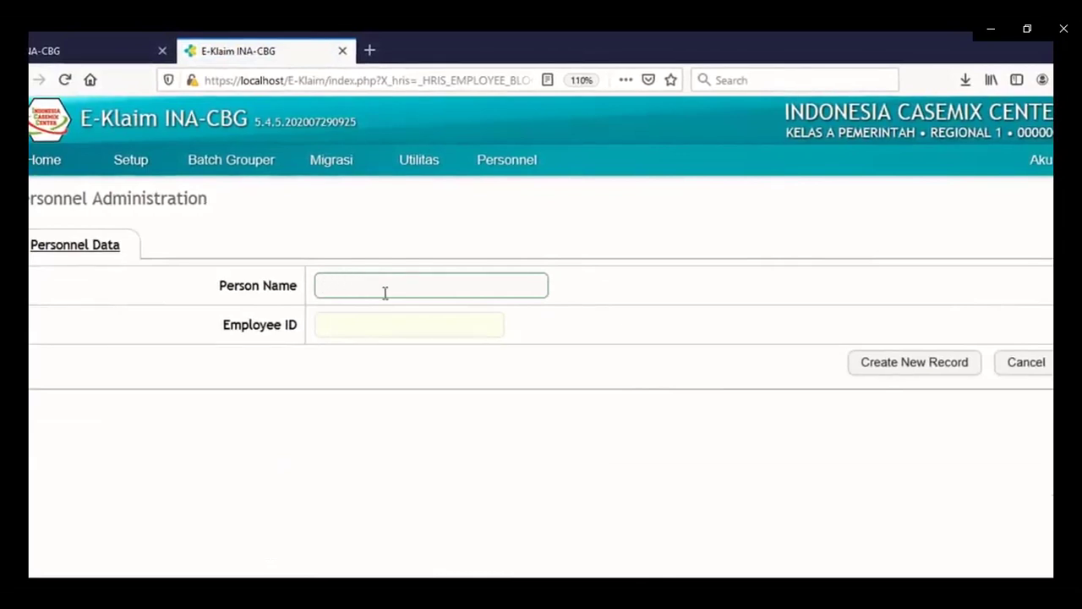
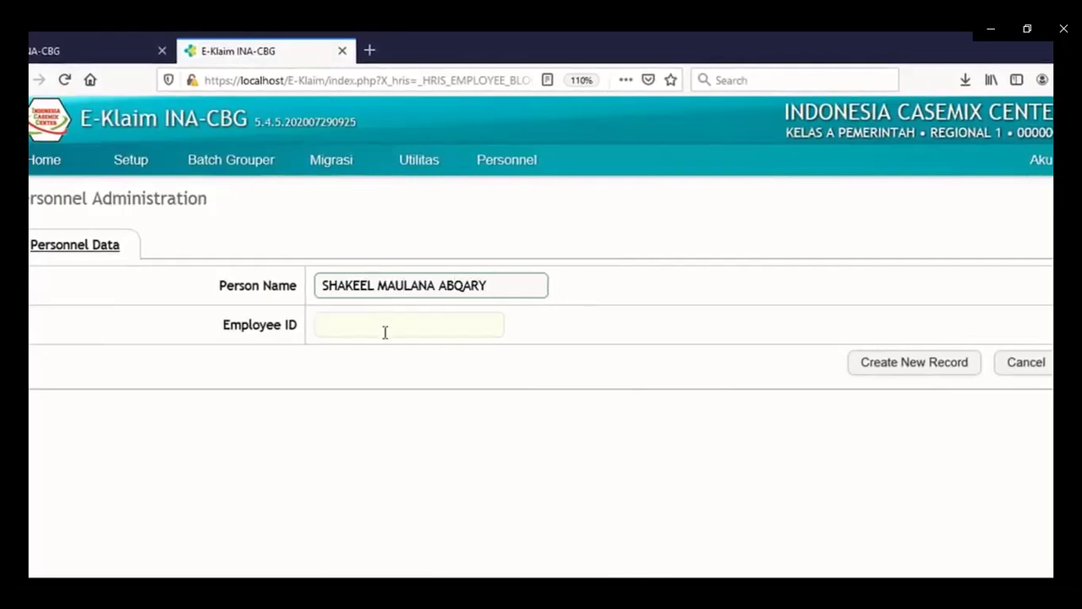
pyautogui.click(384, 330)
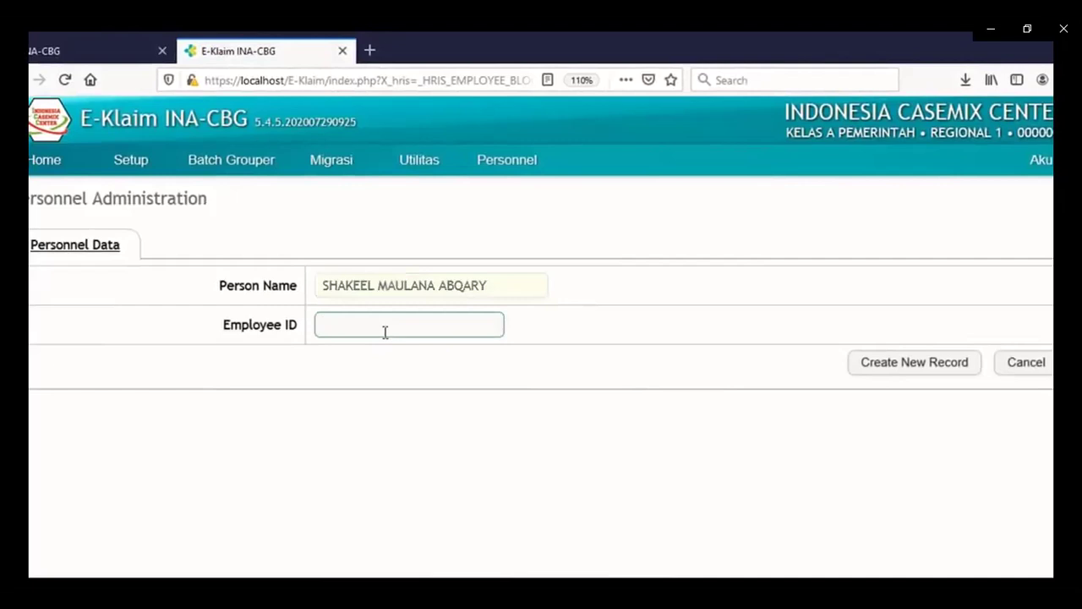
pyautogui.write('shakeel')
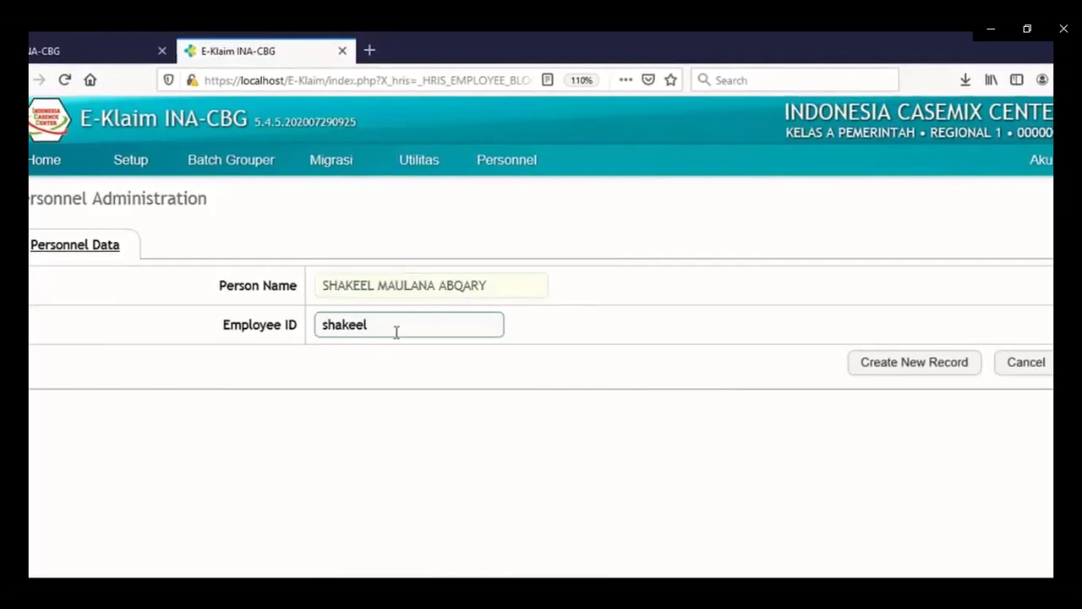
pyautogui.click(909, 363)
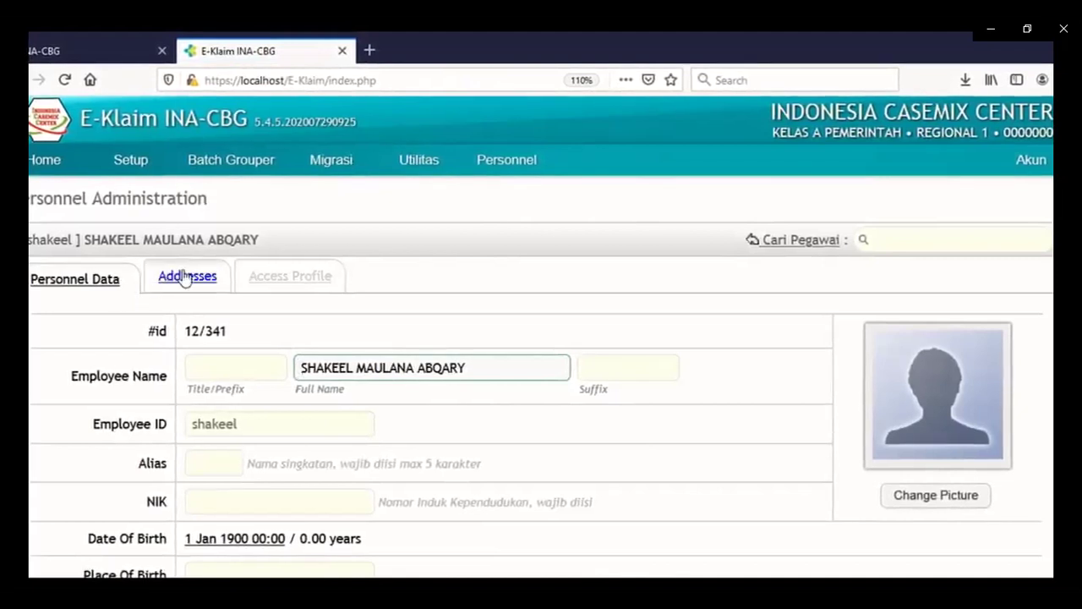
# Add the suffix A.Md, S.MIK after the full name on the Personnel Data tab.
pyautogui.click(261, 277)
pyautogui.click(55, 278)
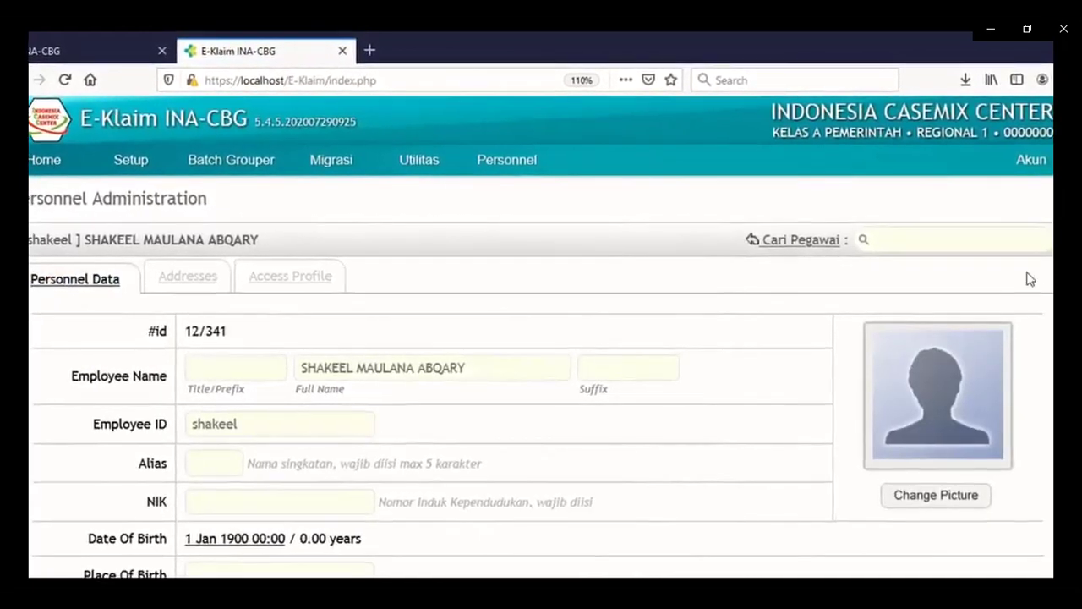
pyautogui.scroll(-2, 541, 372)
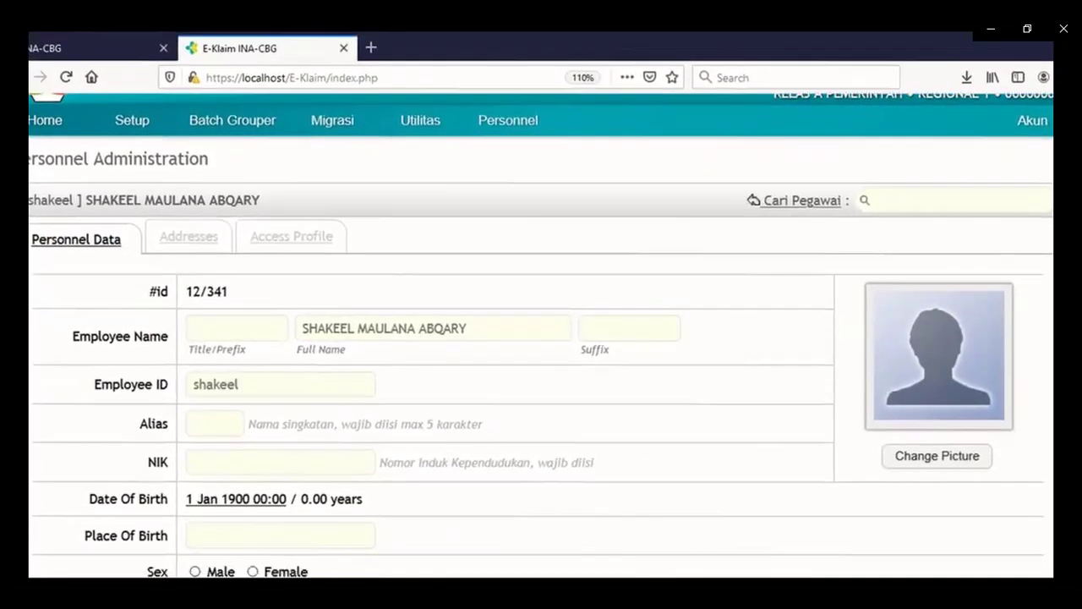
pyautogui.scroll(-2, 498, 343)
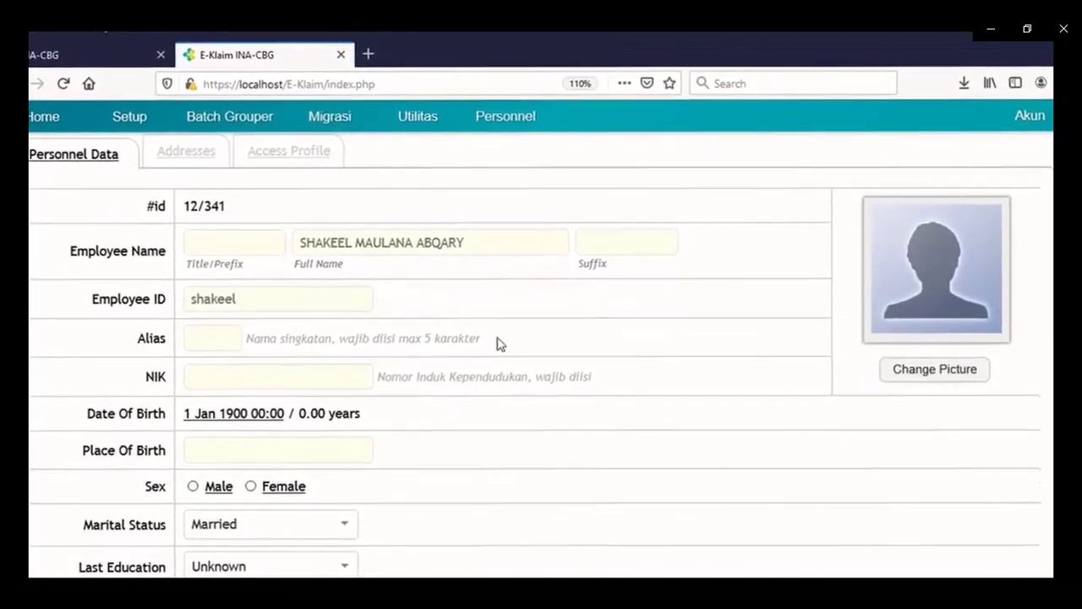
pyautogui.click(208, 244)
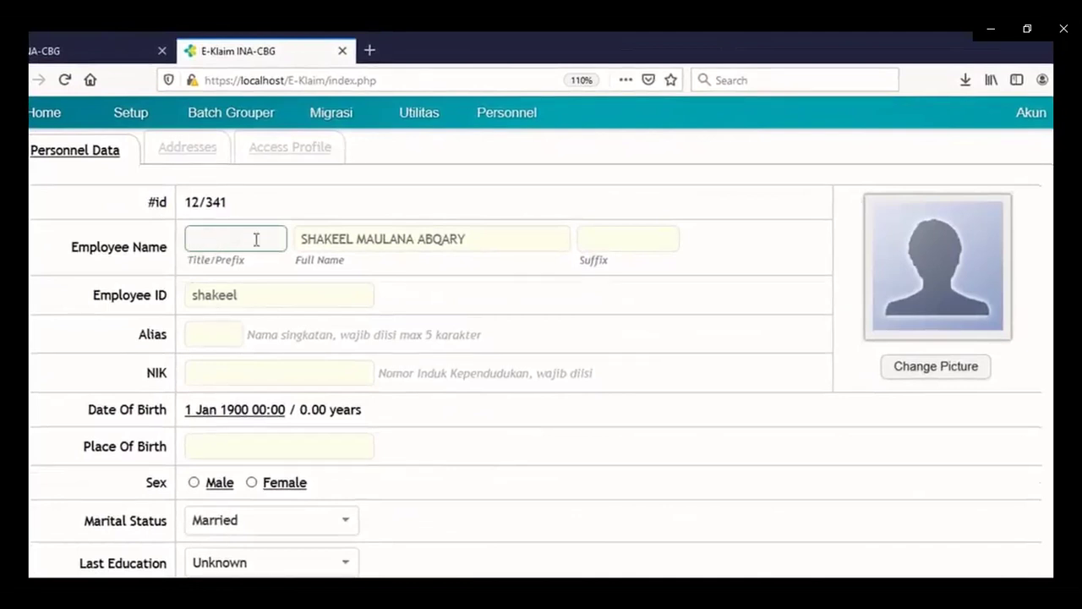
pyautogui.click(605, 245)
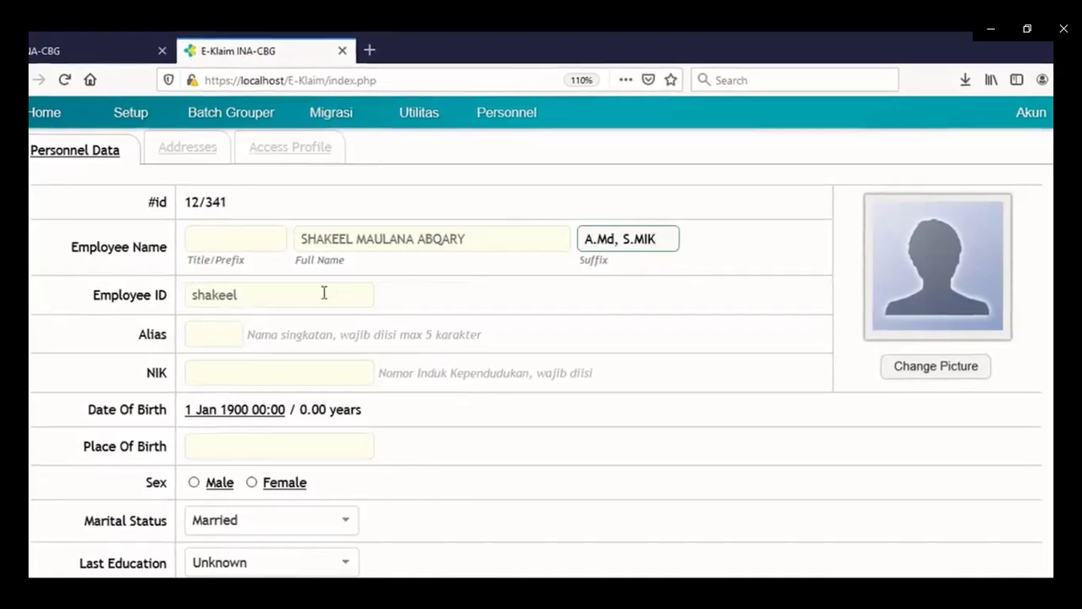
pyautogui.click(235, 295)
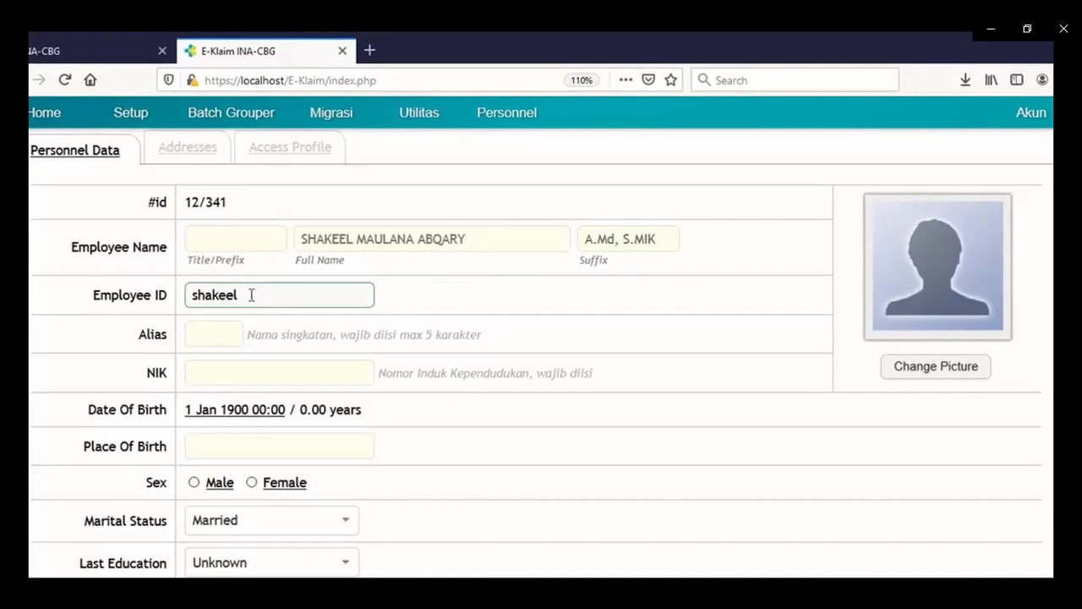
# Enter the employee's five-character alias and NIK national ID number.
pyautogui.click(218, 329)
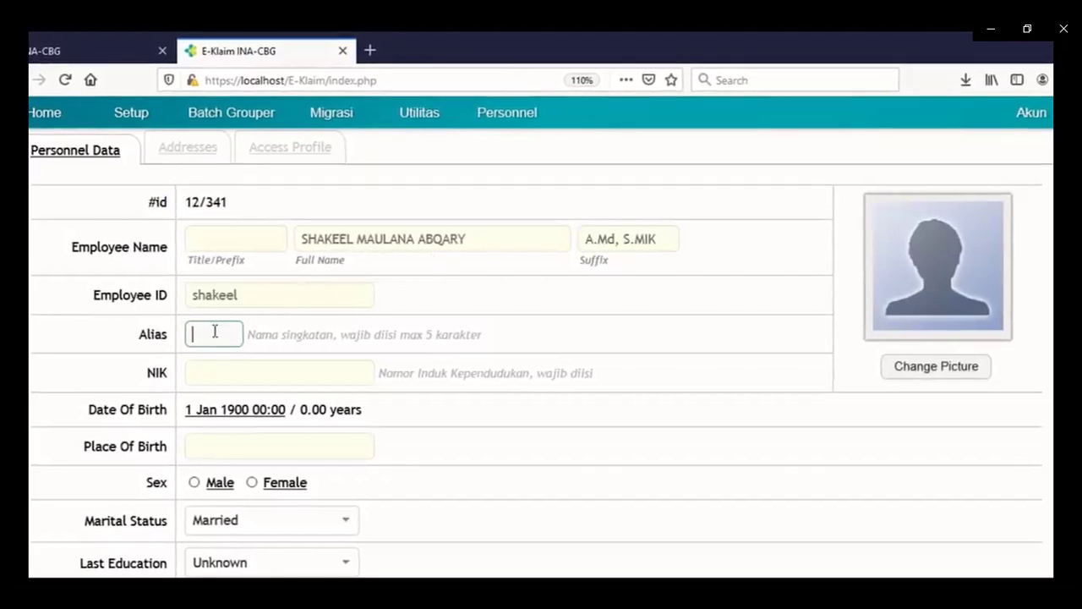
pyautogui.write('m')
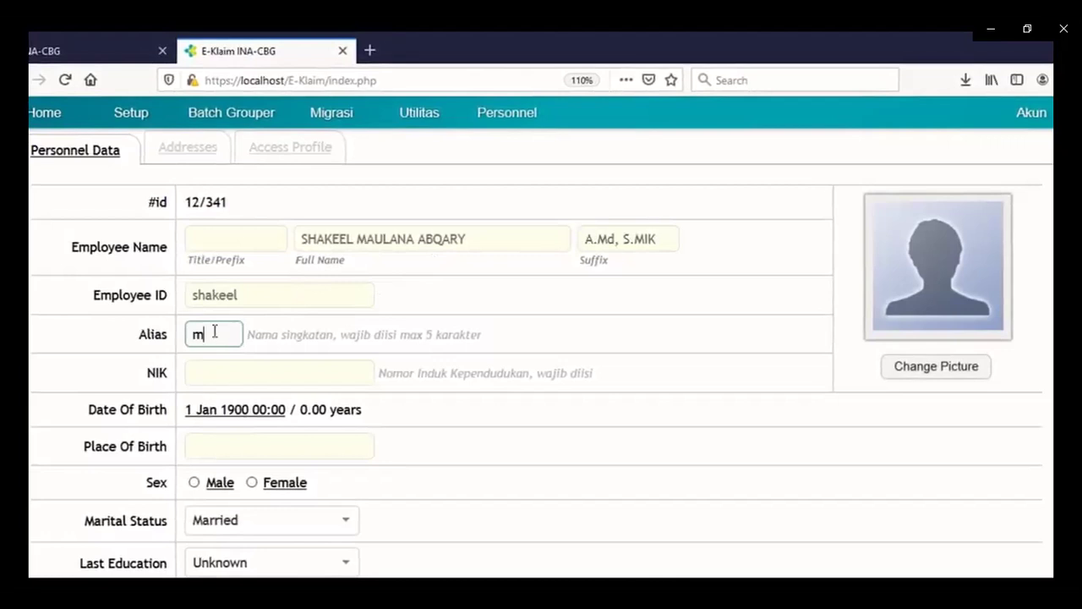
pyautogui.press('BackSpace')
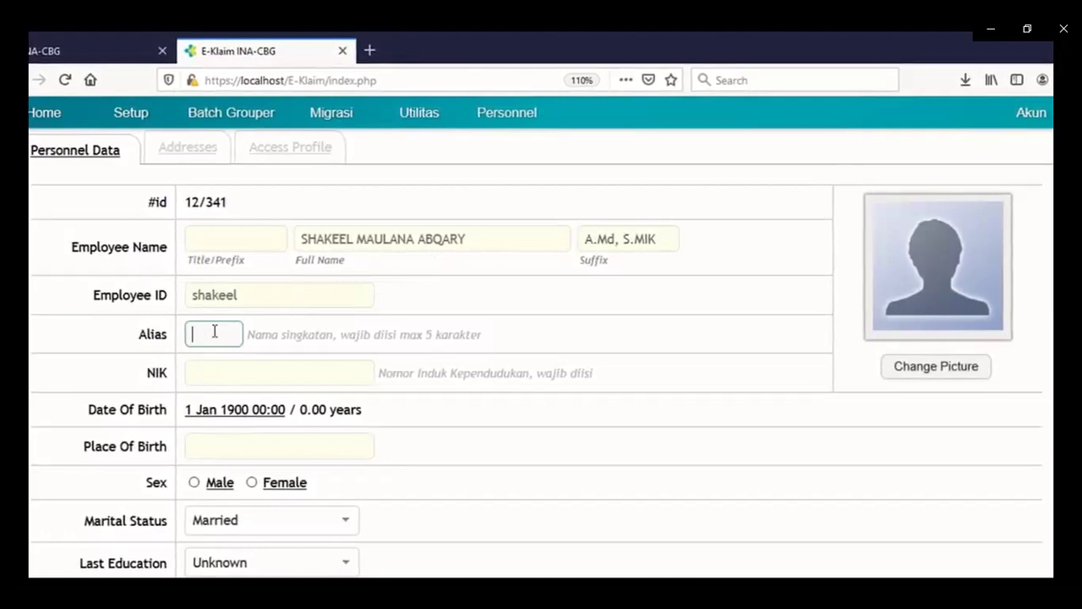
pyautogui.write('maula')
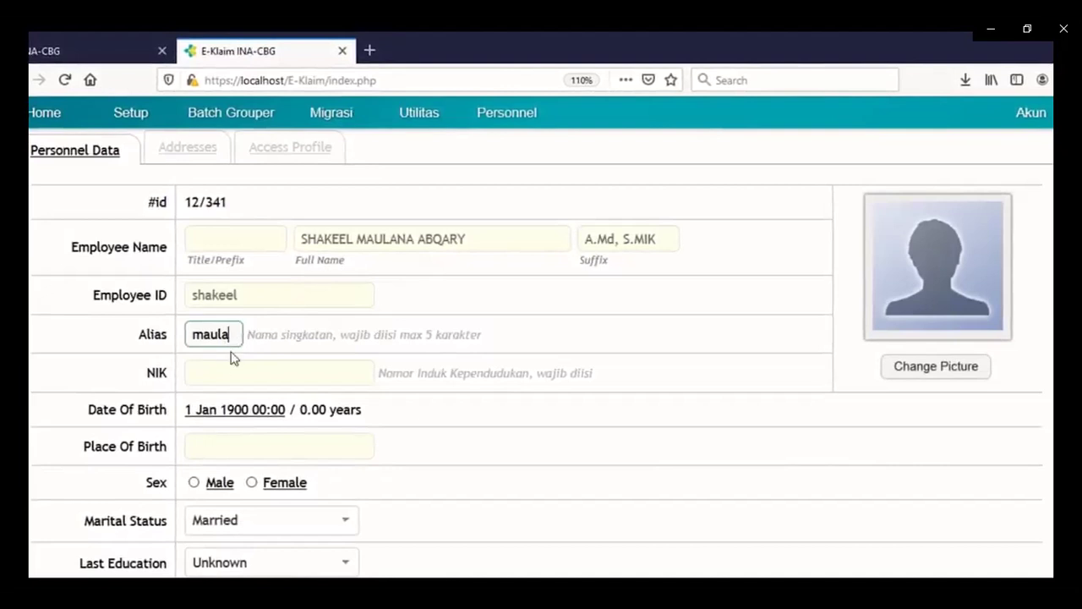
pyautogui.click(216, 374)
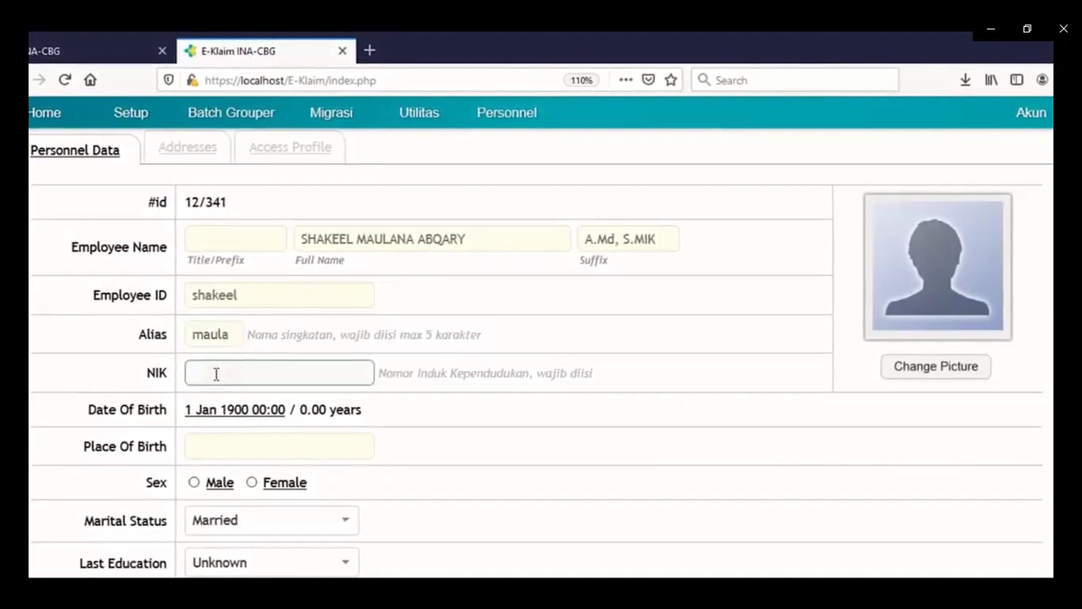
# Set the date of birth year to 1980 in the calendar picker.
pyautogui.click(247, 414)
pyautogui.doubleClick(256, 433)
pyautogui.write('198')
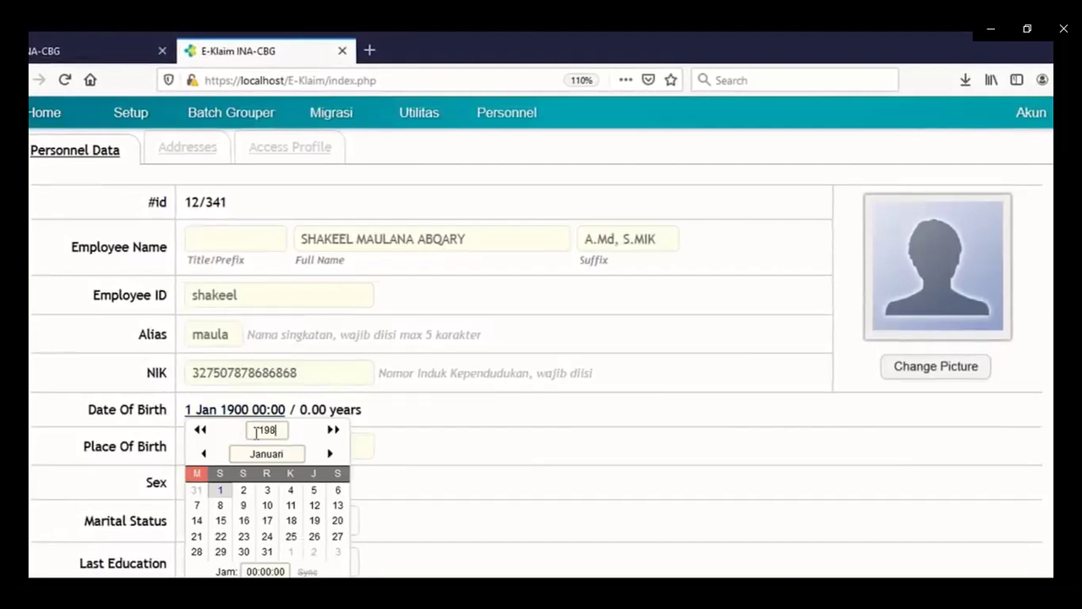
pyautogui.write('0')
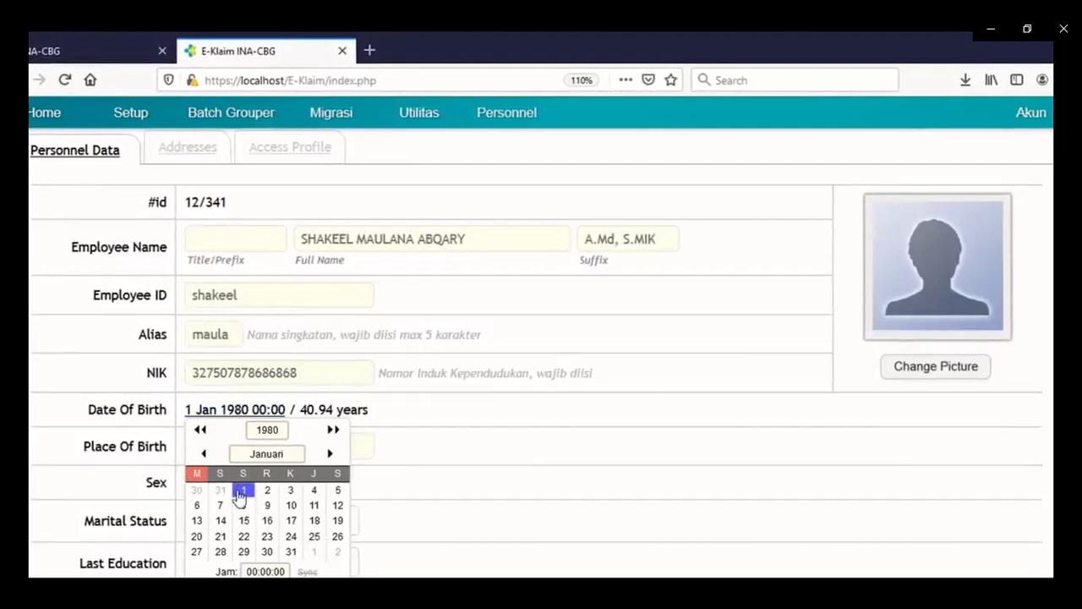
pyautogui.click(252, 409)
# Enter Jakarta as place of birth and select Male as sex.
pyautogui.click(220, 446)
pyautogui.write('Jakarta')
pyautogui.press('Tab')
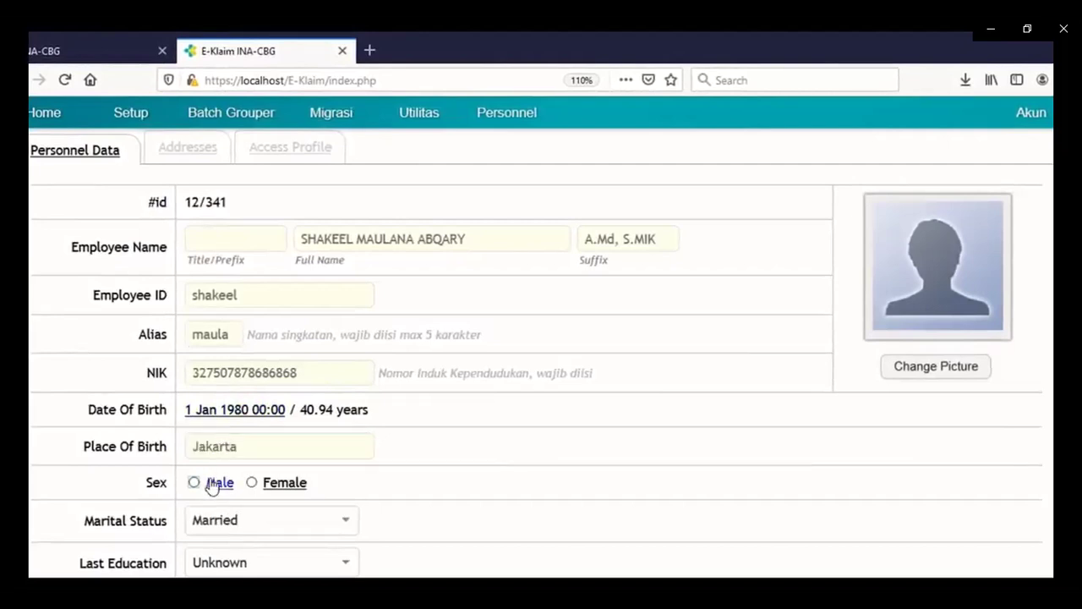
pyautogui.click(217, 482)
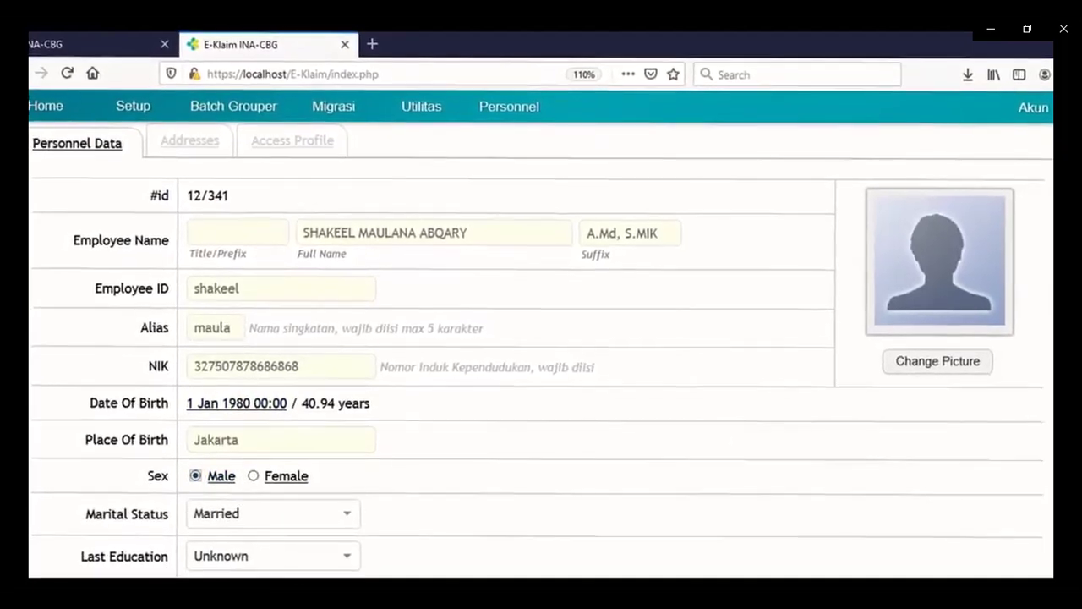
# Keep marital status as Married and choose Diploma as last education.
pyautogui.scroll(-2, 1043, 356)
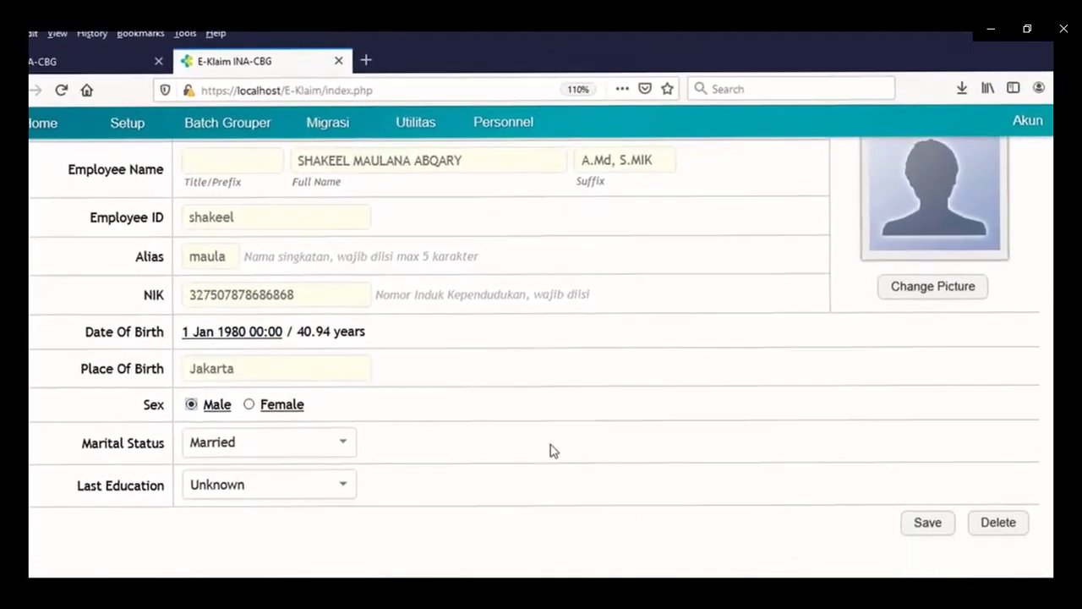
pyautogui.click(283, 451)
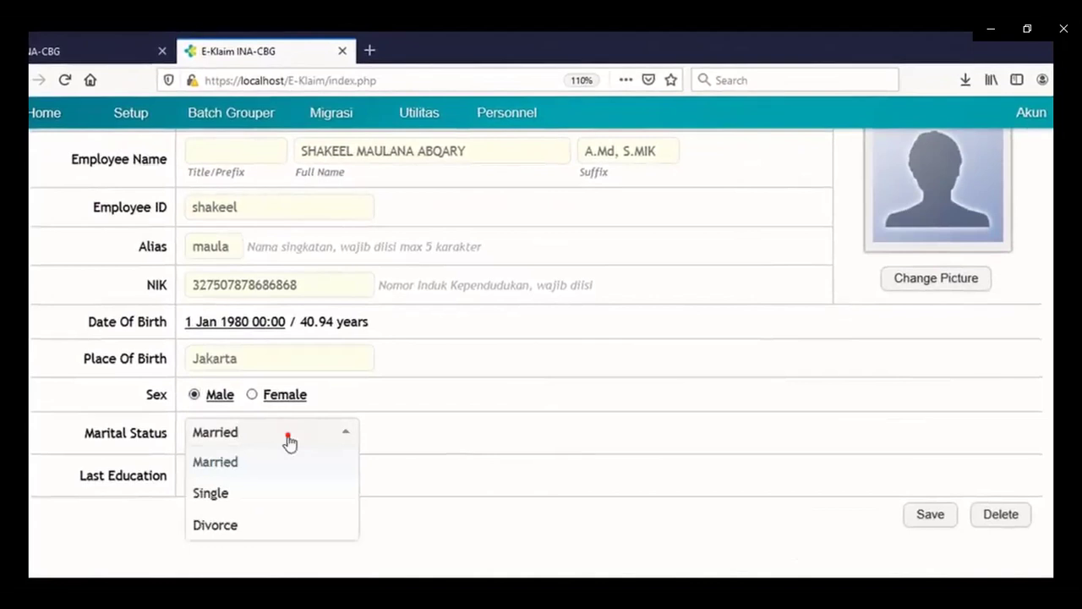
pyautogui.click(287, 443)
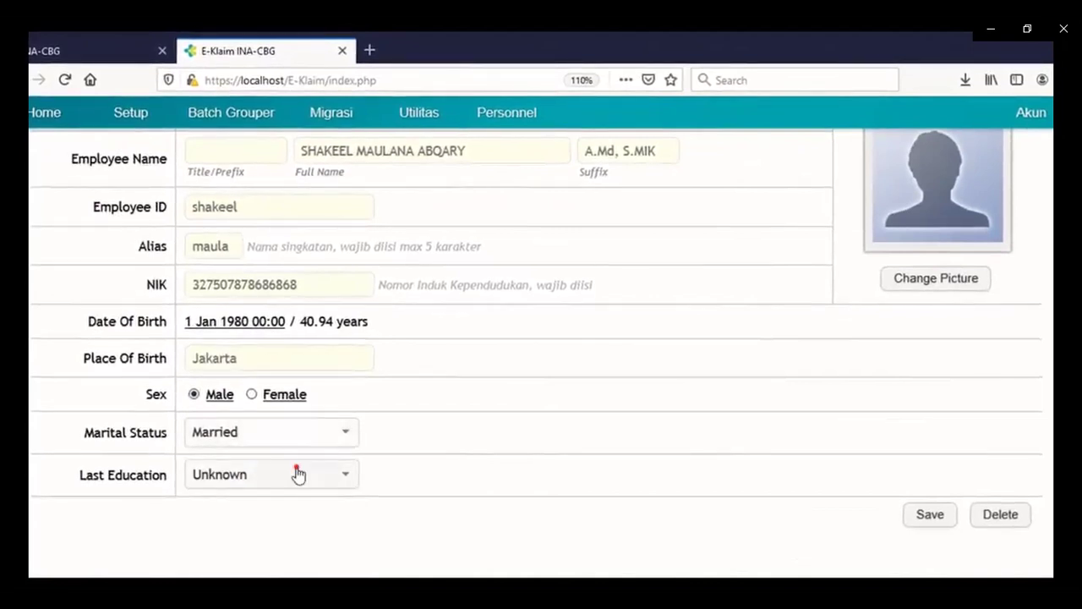
pyautogui.click(297, 472)
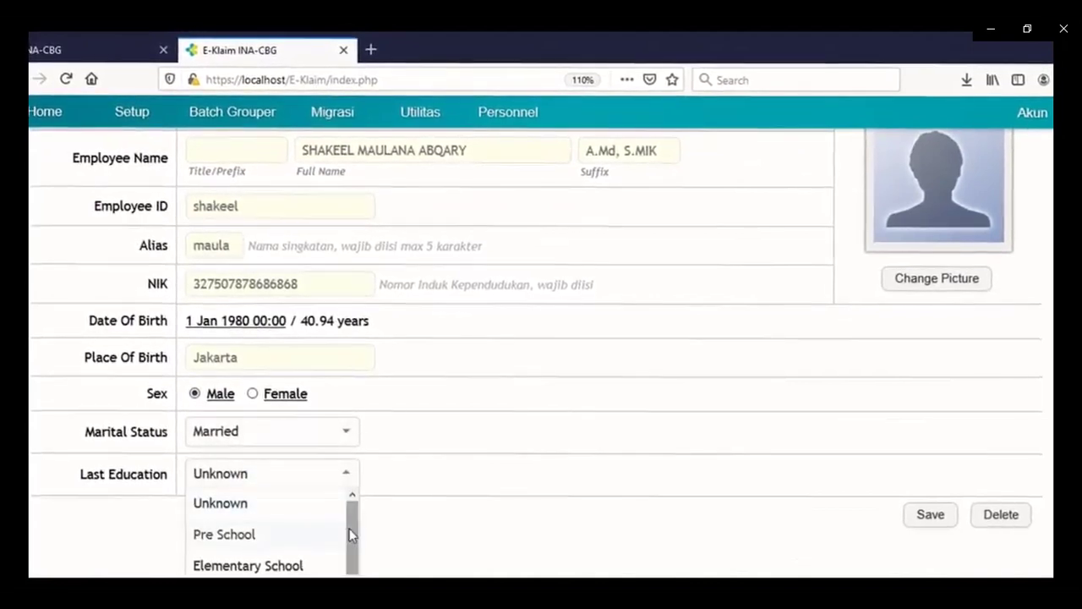
pyautogui.moveTo(349, 527); pyautogui.dragTo(352, 576)
pyautogui.scroll(-1, 286, 547)
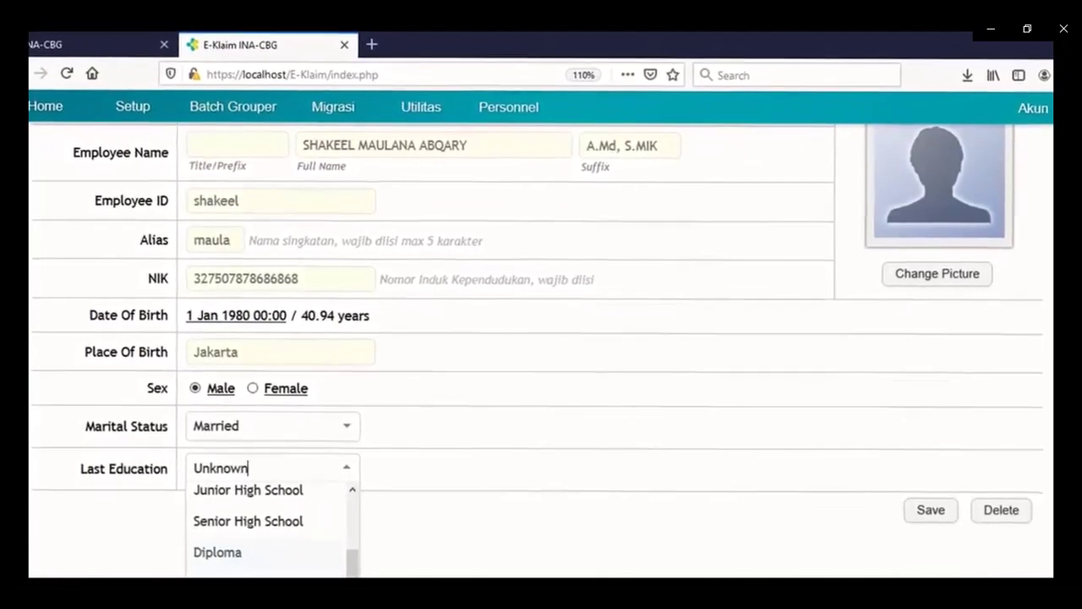
pyautogui.scroll(-2, 394, 335)
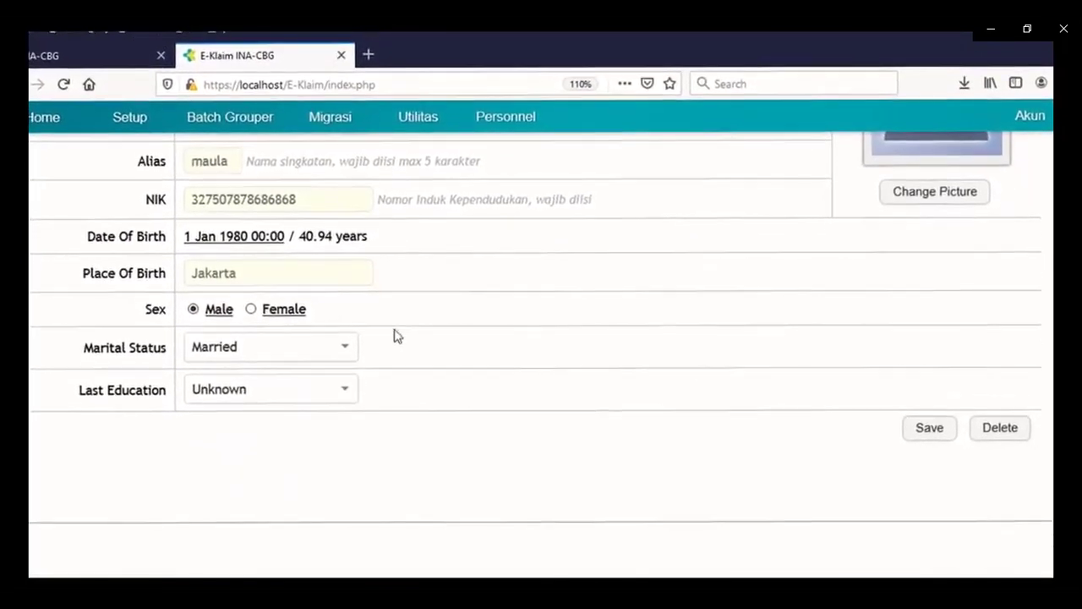
pyautogui.click(347, 388)
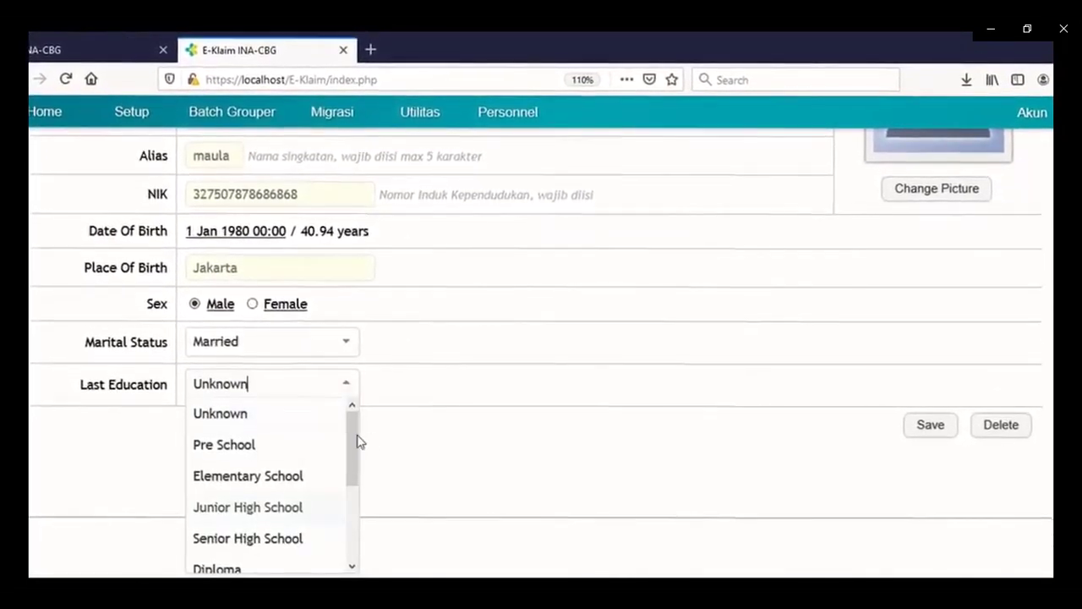
pyautogui.moveTo(353, 437); pyautogui.dragTo(352, 490)
pyautogui.click(245, 475)
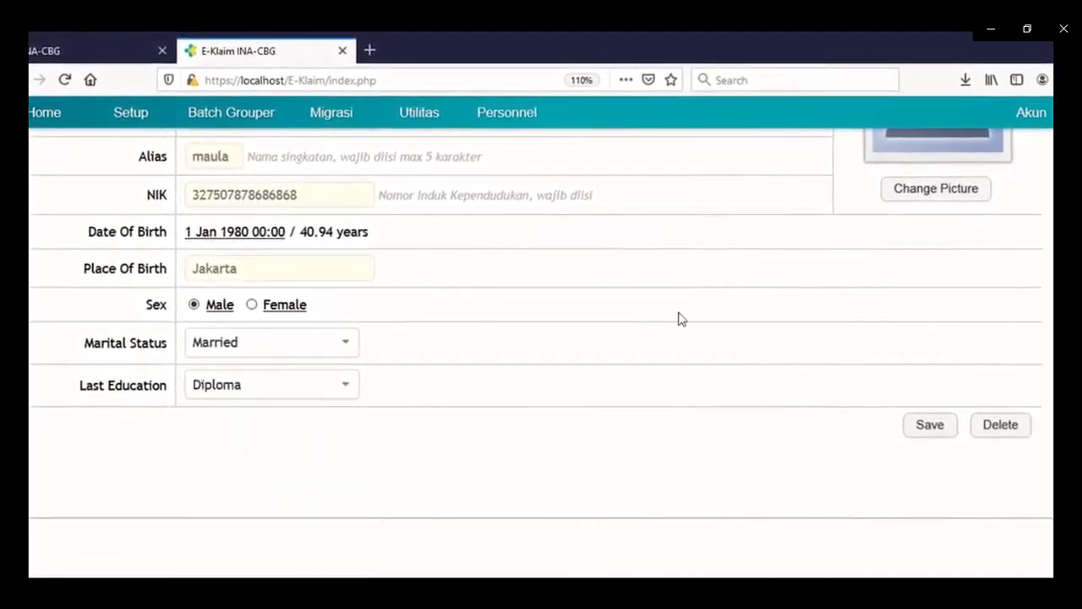
# Save the employee's personnel data.
pyautogui.click(928, 428)
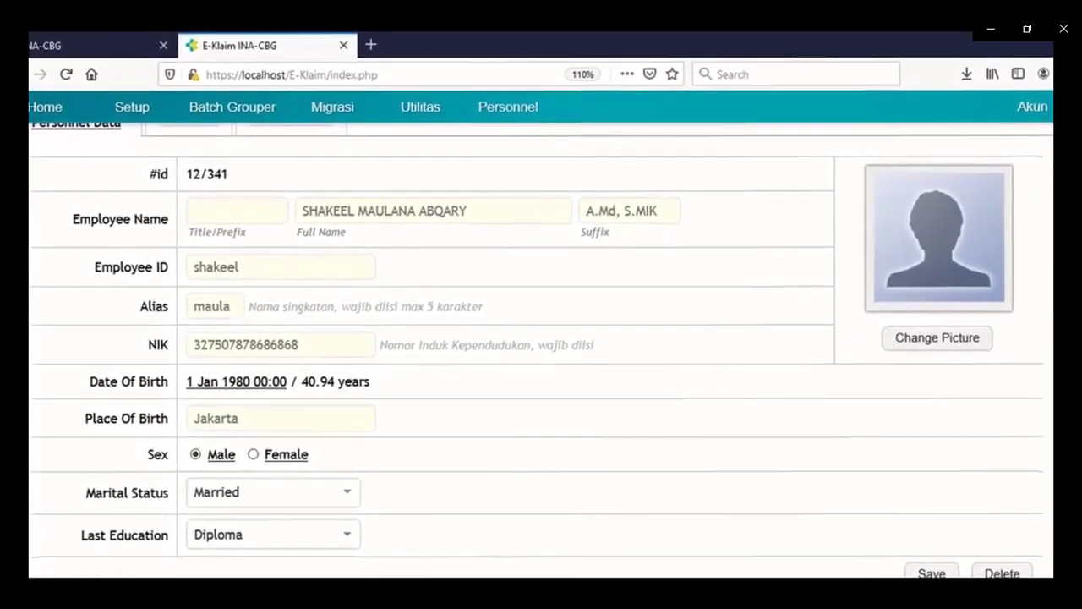
pyautogui.scroll(-1, 541, 355)
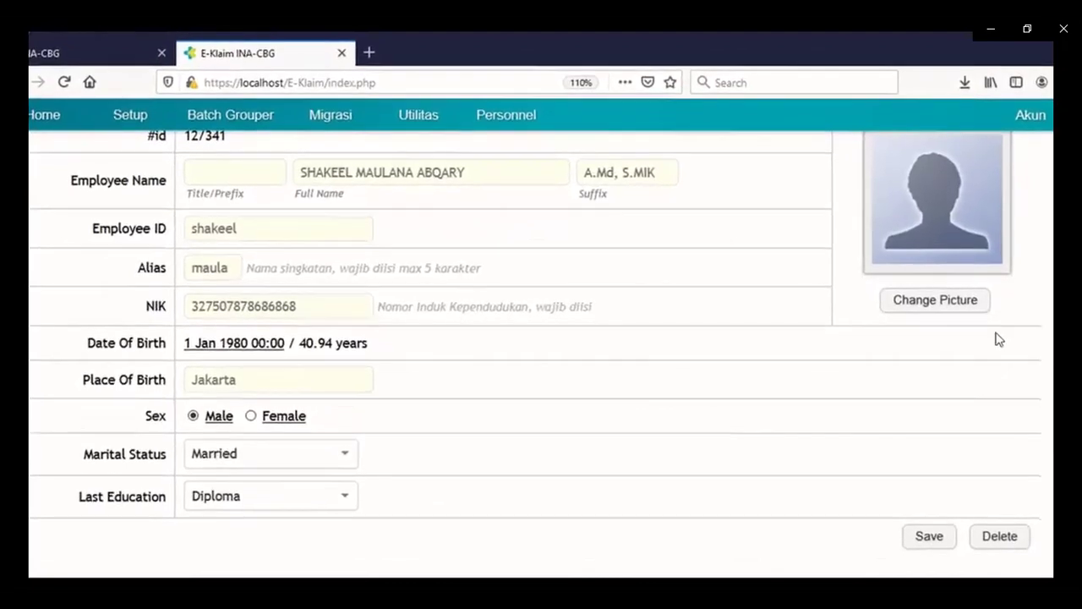
pyautogui.click(930, 536)
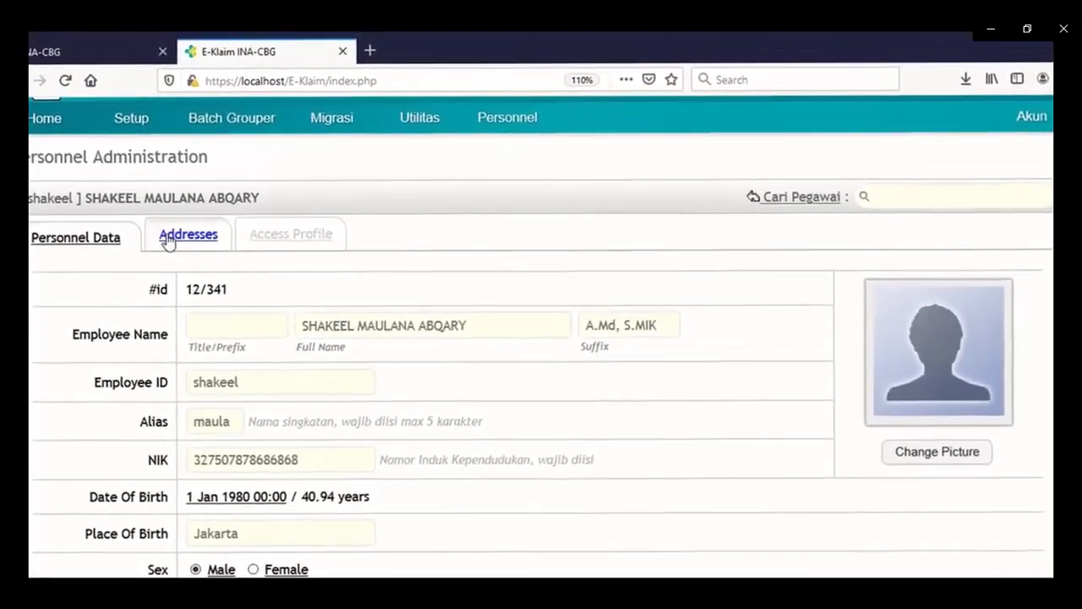
# Enter the employee's street address on the Addresses tab.
pyautogui.click(169, 242)
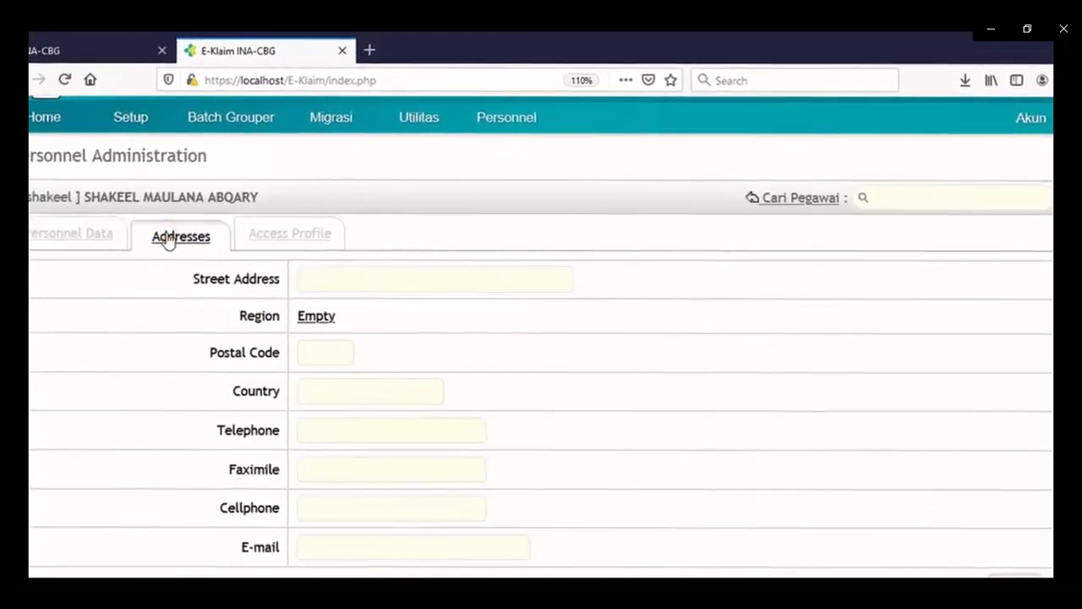
pyautogui.click(319, 278)
pyautogui.write('Jl.p')
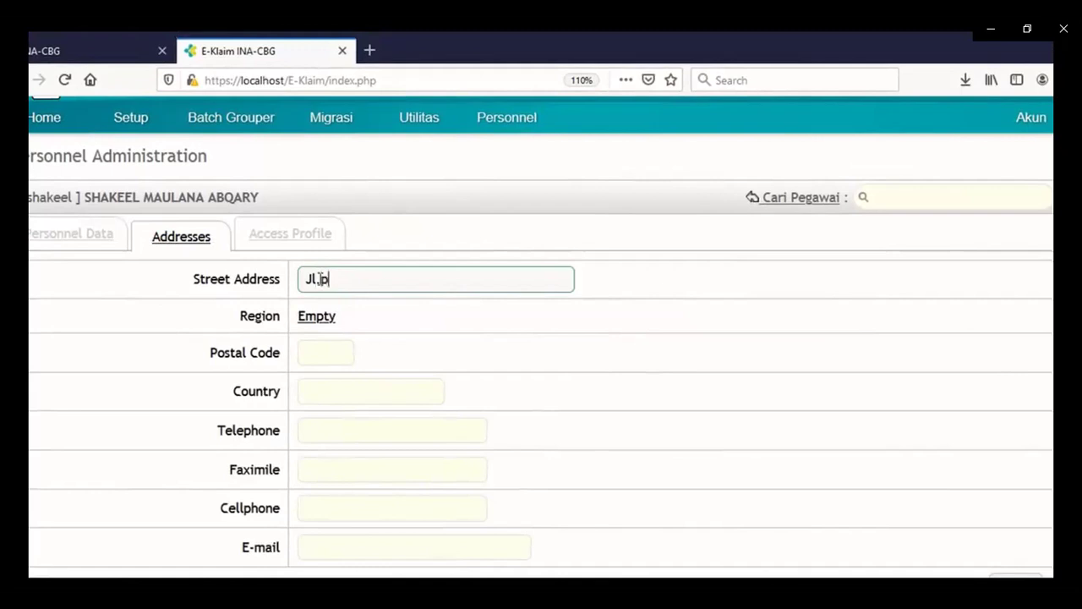
pyautogui.write('2')
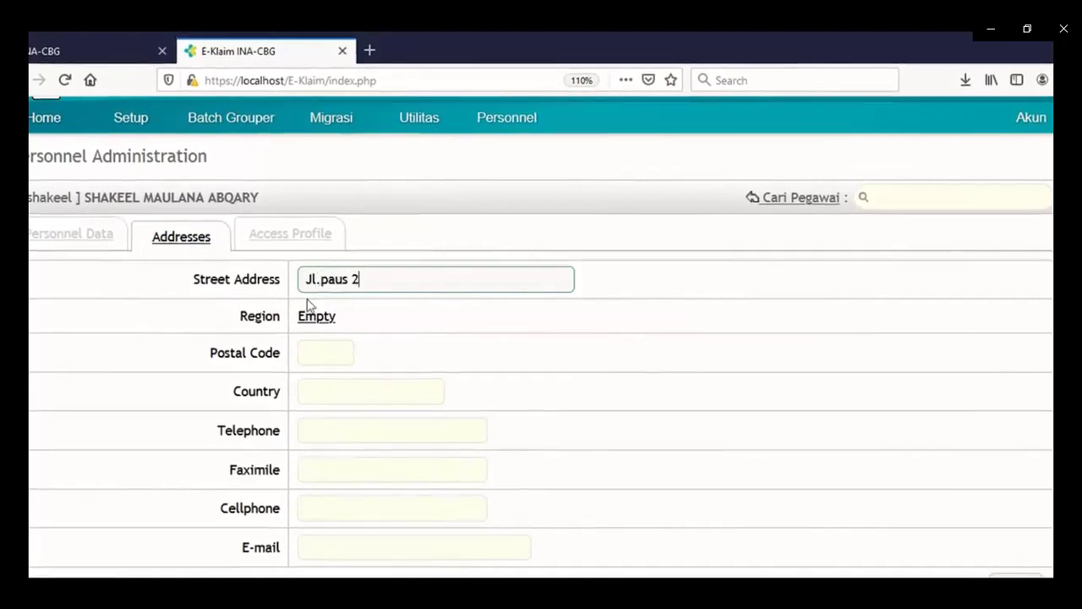
# Set the region to DKI JAKARTA > JAKARTA TIMUR > CIPAYUNG > CILANGKAP and country to indonesia.
pyautogui.click(316, 324)
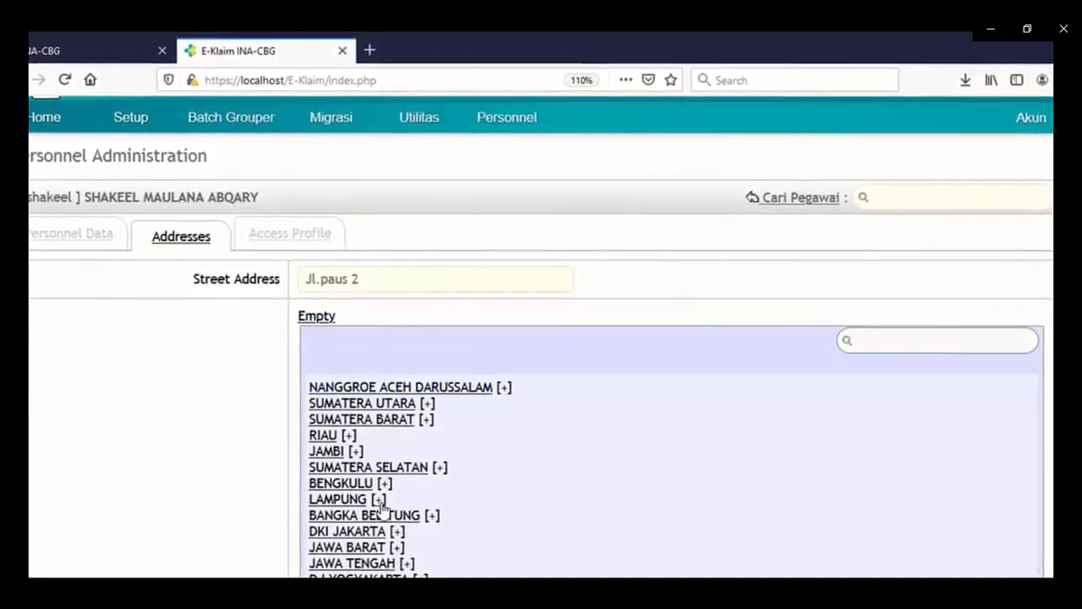
pyautogui.click(358, 534)
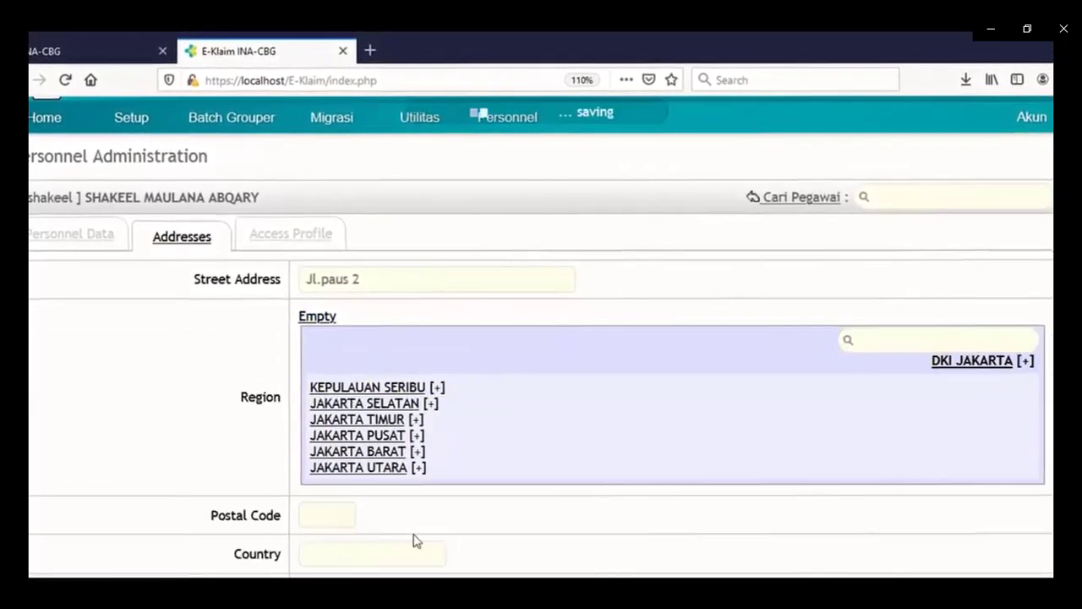
pyautogui.click(359, 420)
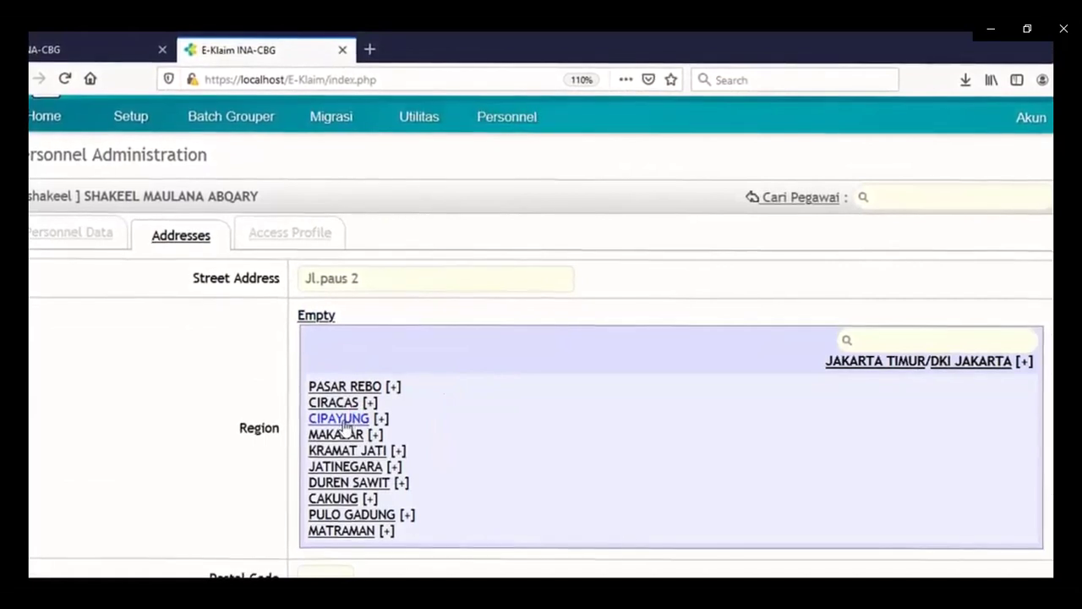
pyautogui.click(361, 420)
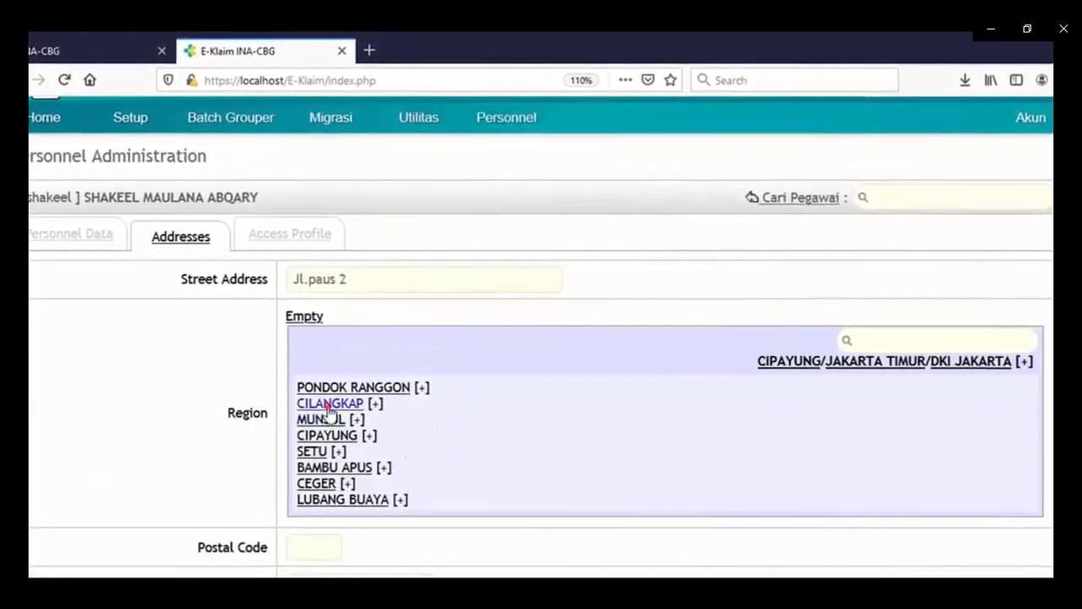
pyautogui.click(329, 404)
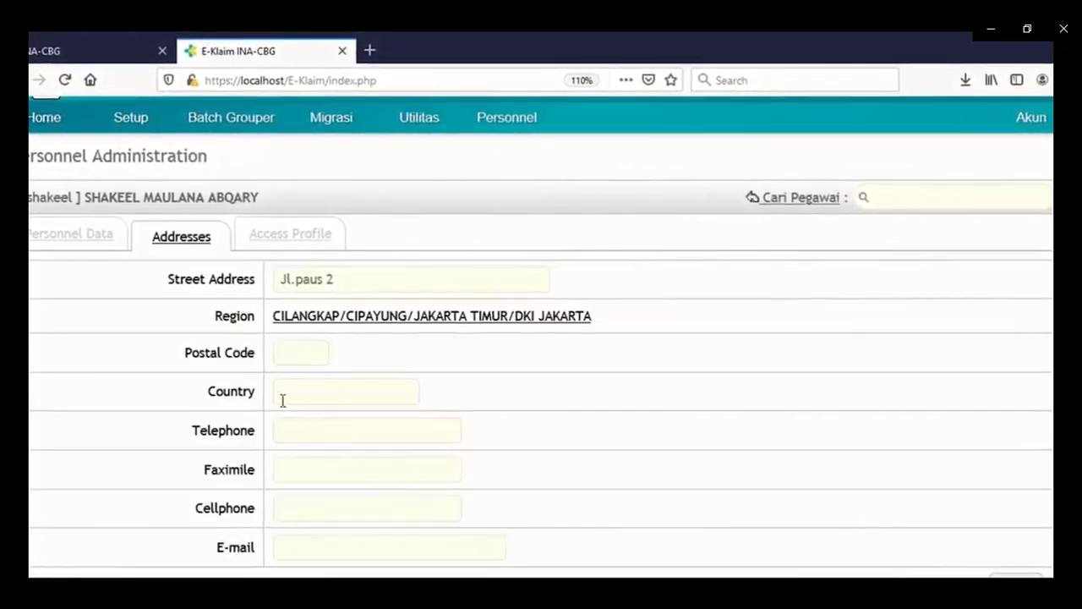
pyautogui.click(296, 393)
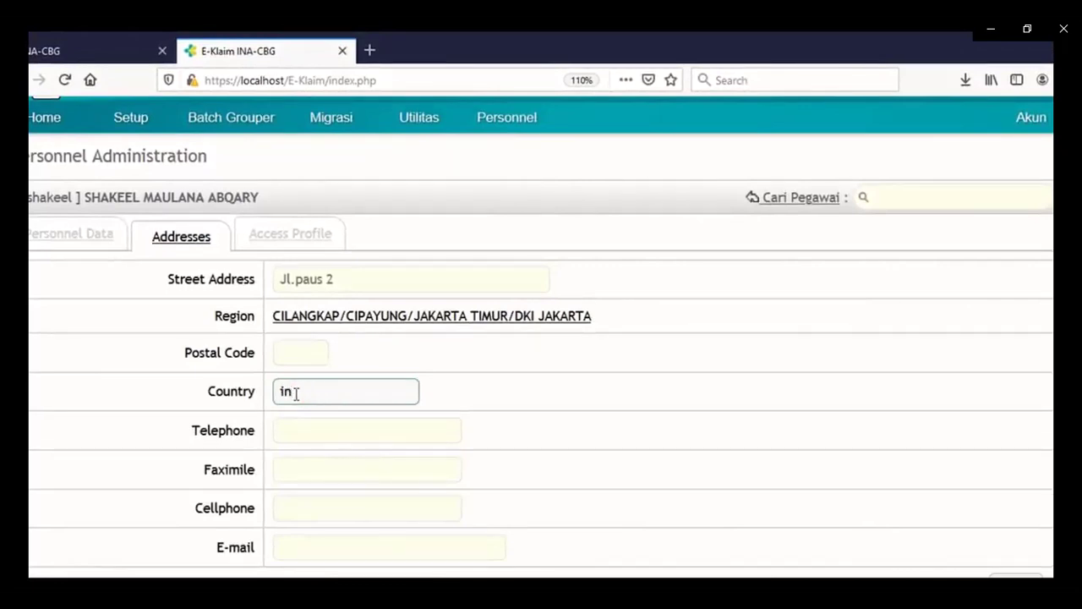
pyautogui.write('indonesia')
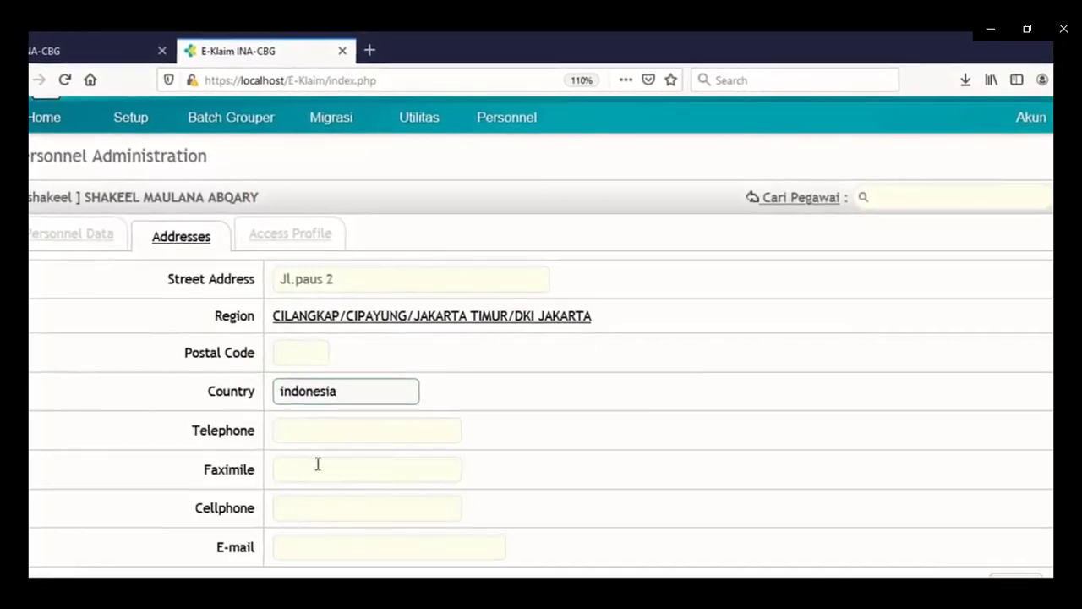
pyautogui.click(308, 437)
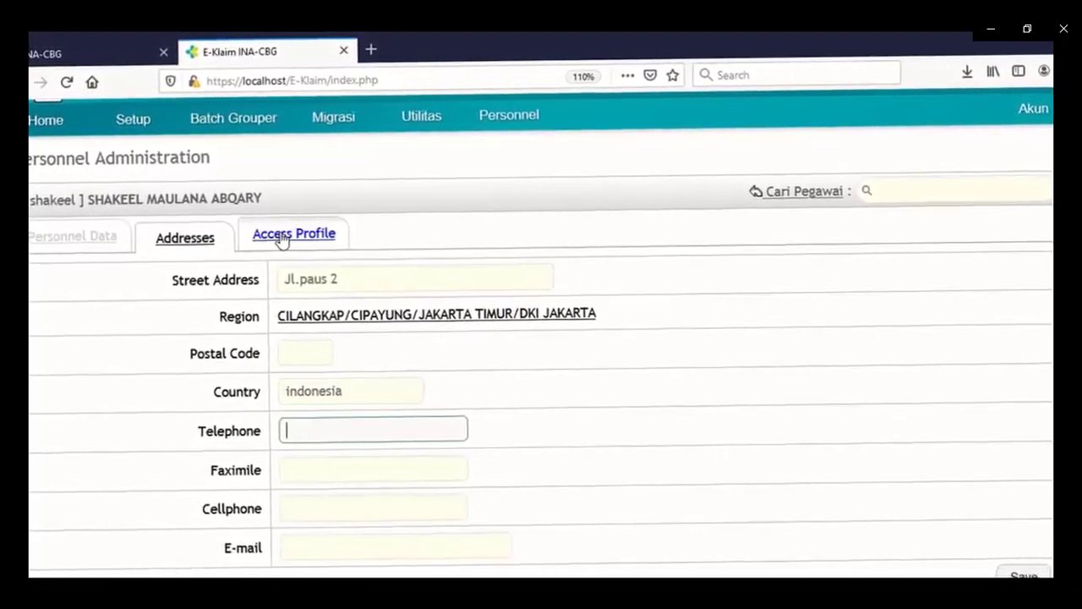
# Check the Access Profile and the employee ID in Personnel Data, then return to Access Profile.
pyautogui.click(281, 239)
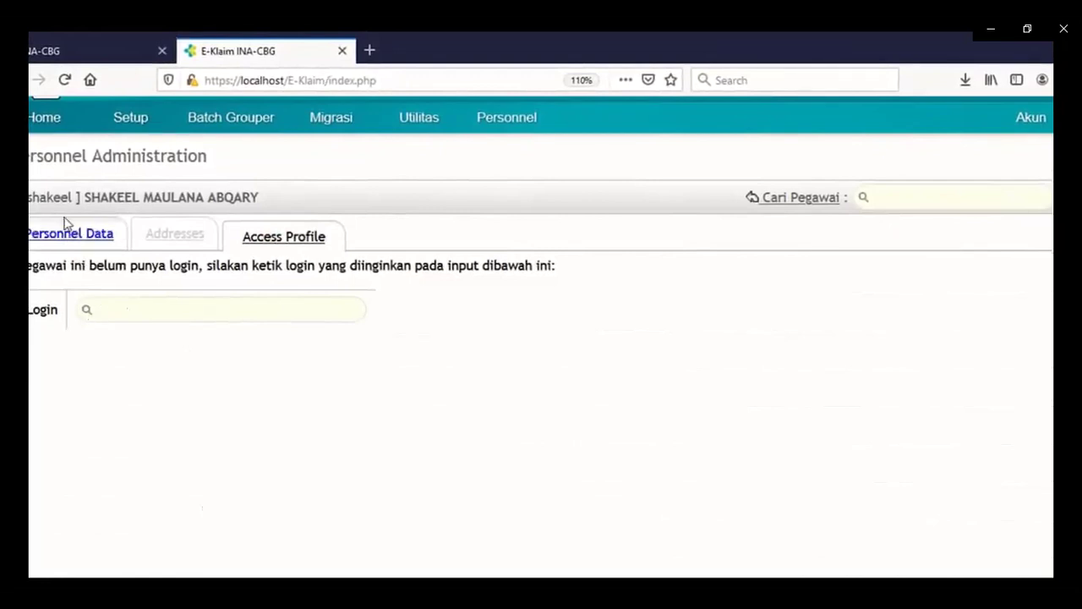
pyautogui.click(127, 309)
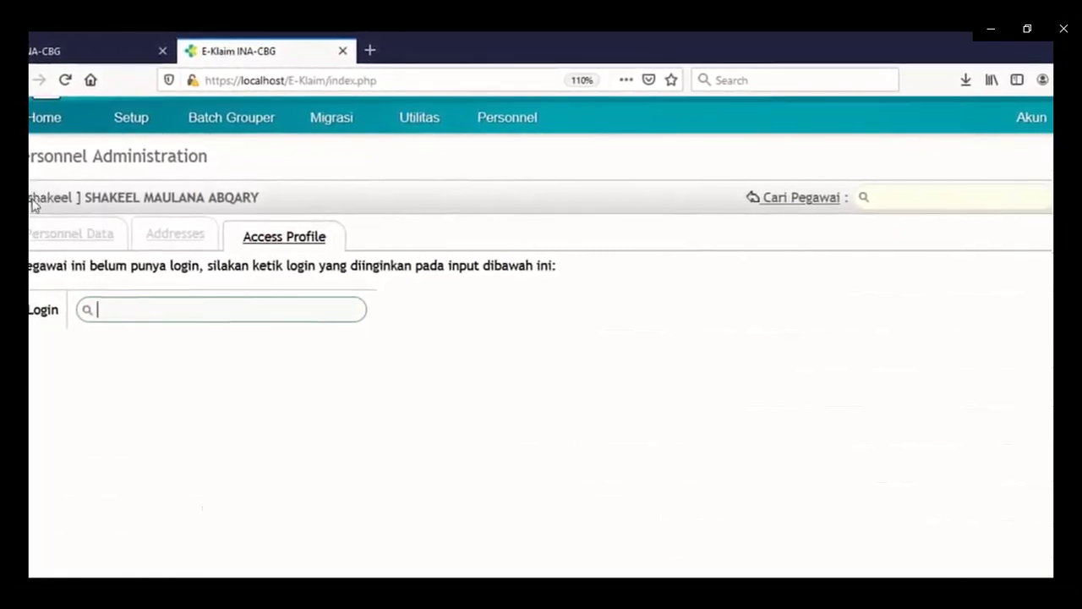
pyautogui.click(48, 246)
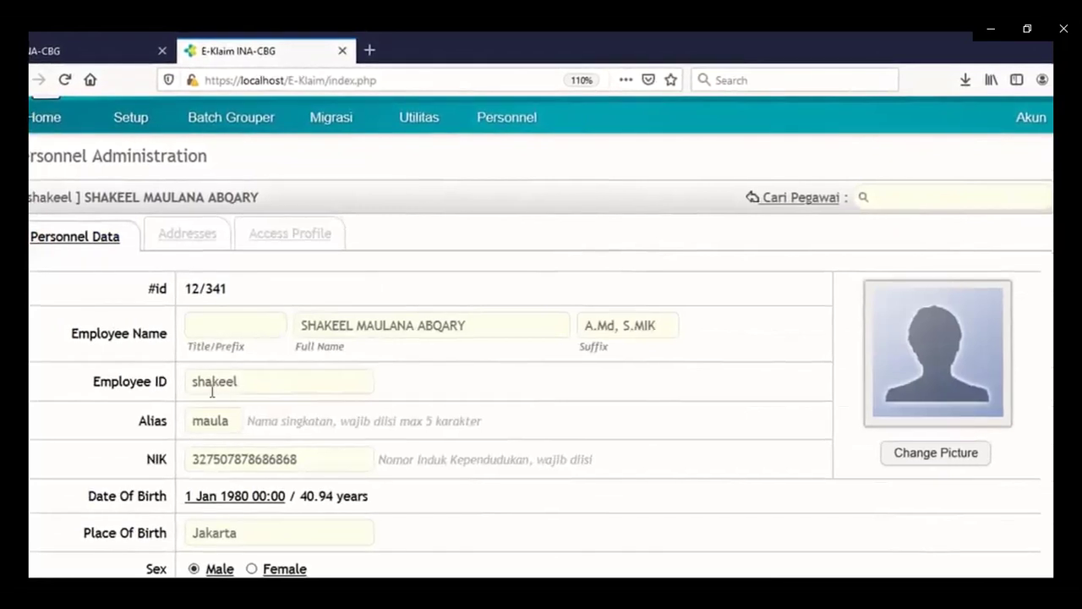
pyautogui.moveTo(256, 389); pyautogui.dragTo(193, 383)
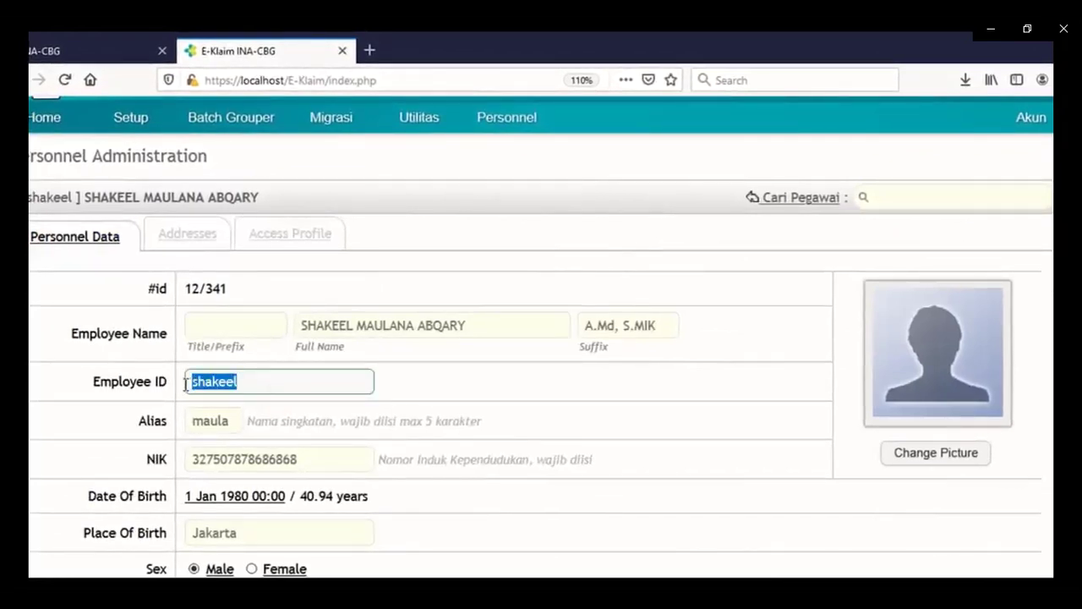
pyautogui.click(269, 247)
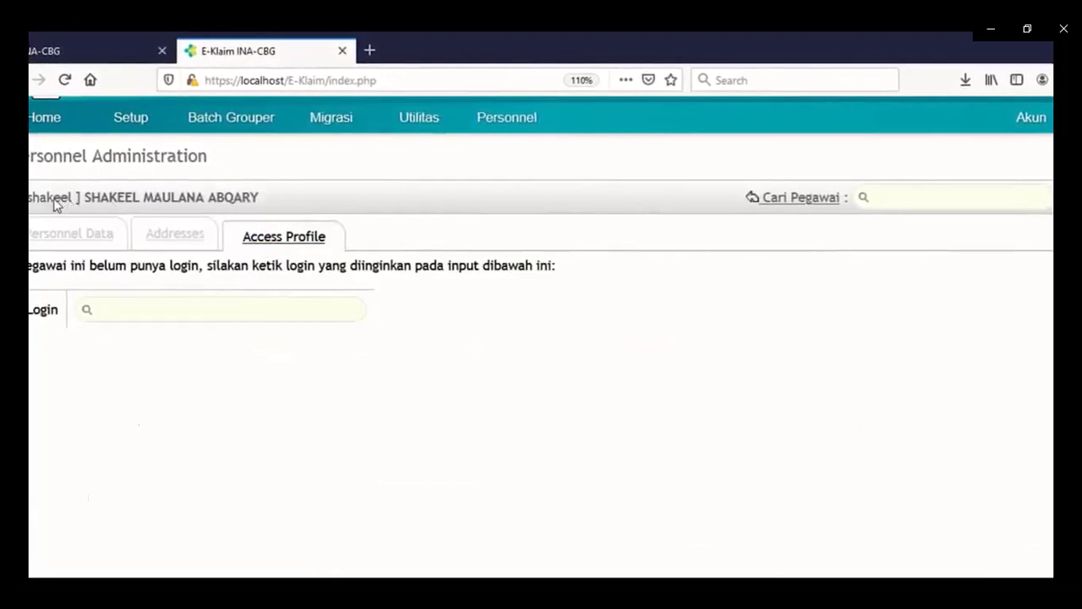
# Type the new login name in the Login field.
pyautogui.click(161, 313)
pyautogui.write('sh')
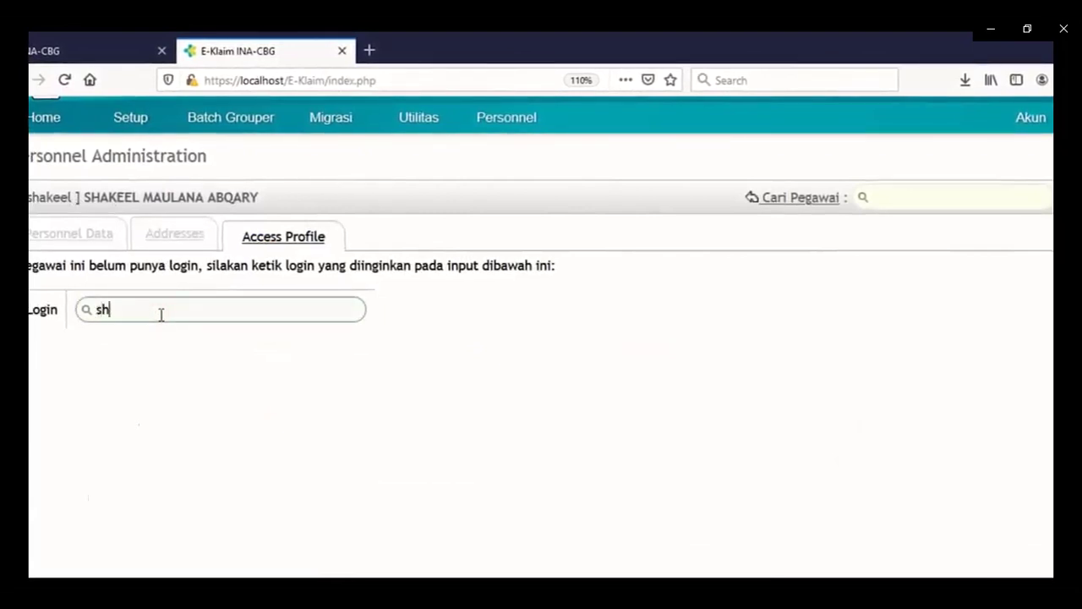
pyautogui.write('ak')
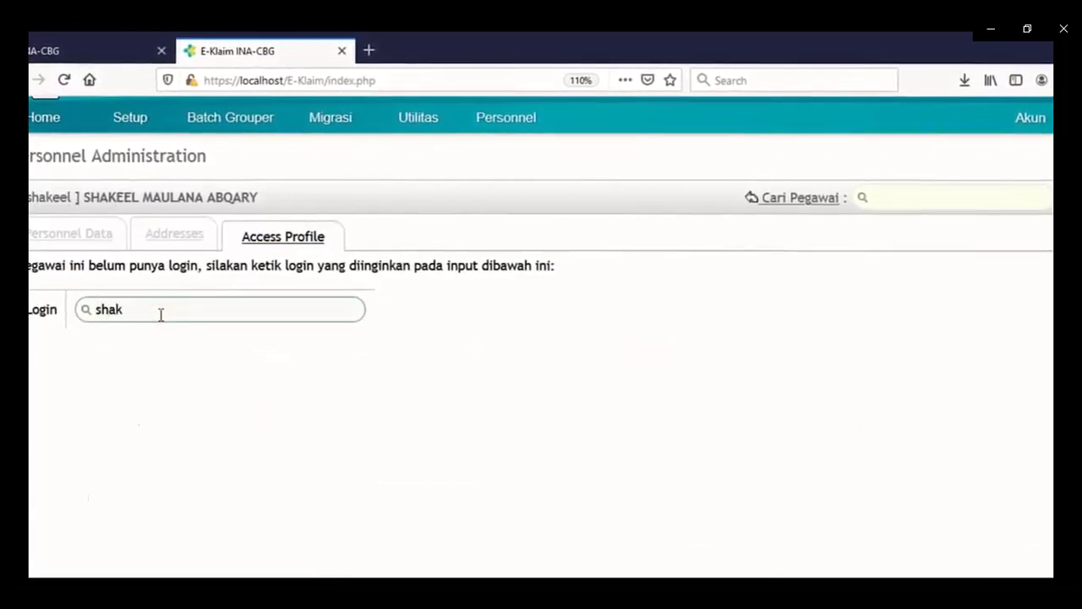
pyautogui.write('ee')
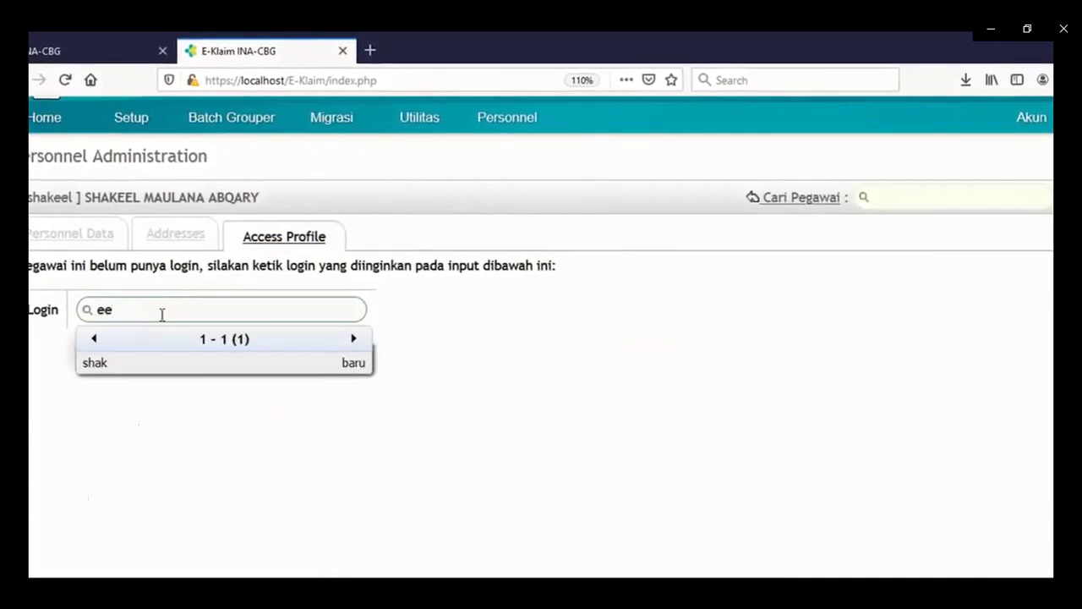
pyautogui.press('BackSpace')
pyautogui.press('BackSpace')
pyautogui.write('shake')
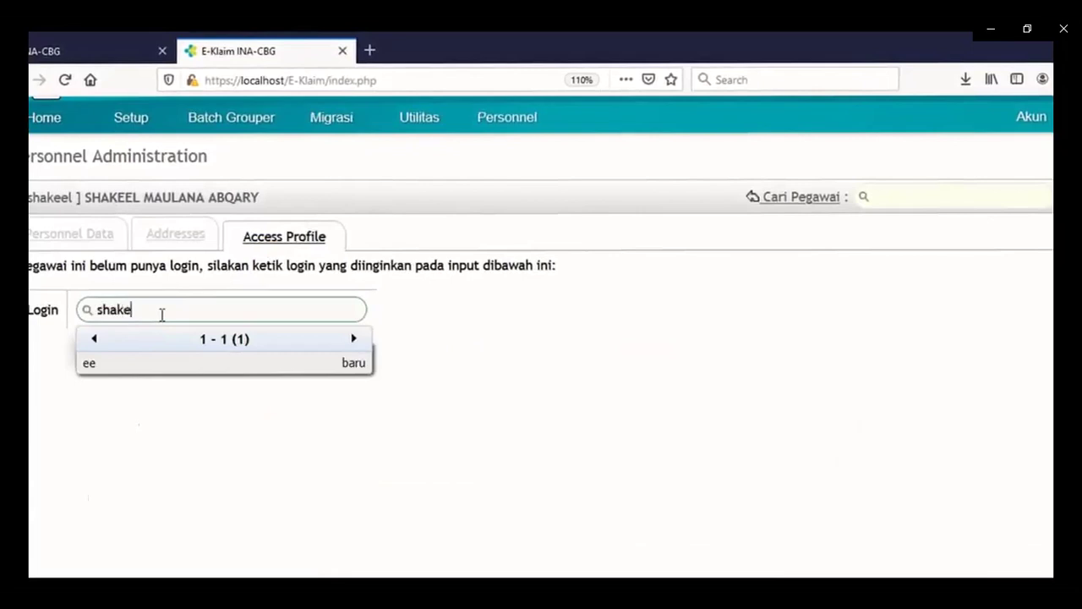
pyautogui.write('el')
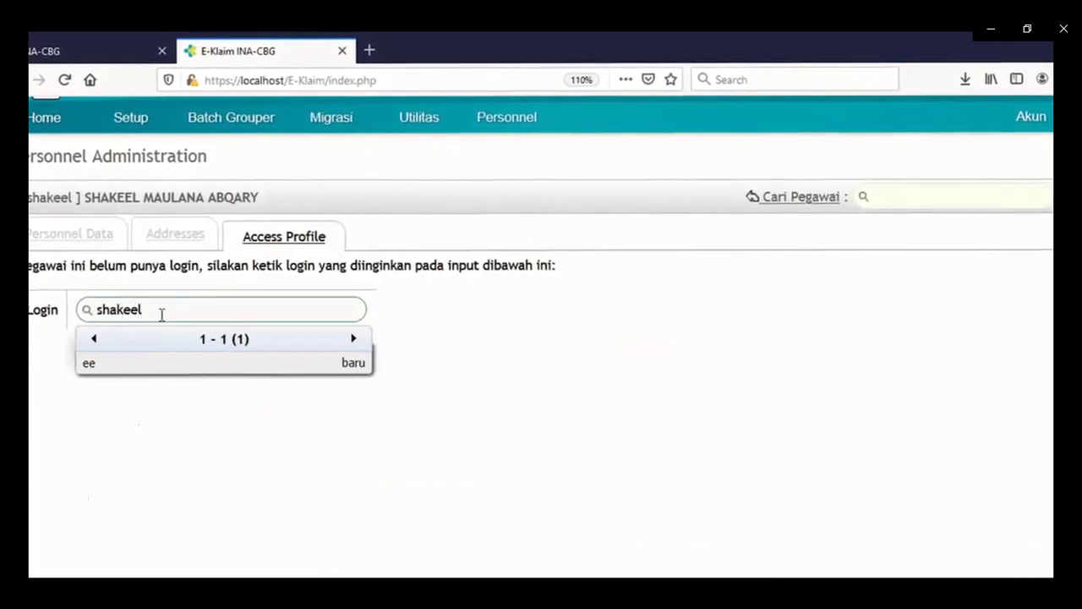
# Create the login from the 'baru' suggestion and generate a password with Reset.
pyautogui.click(191, 367)
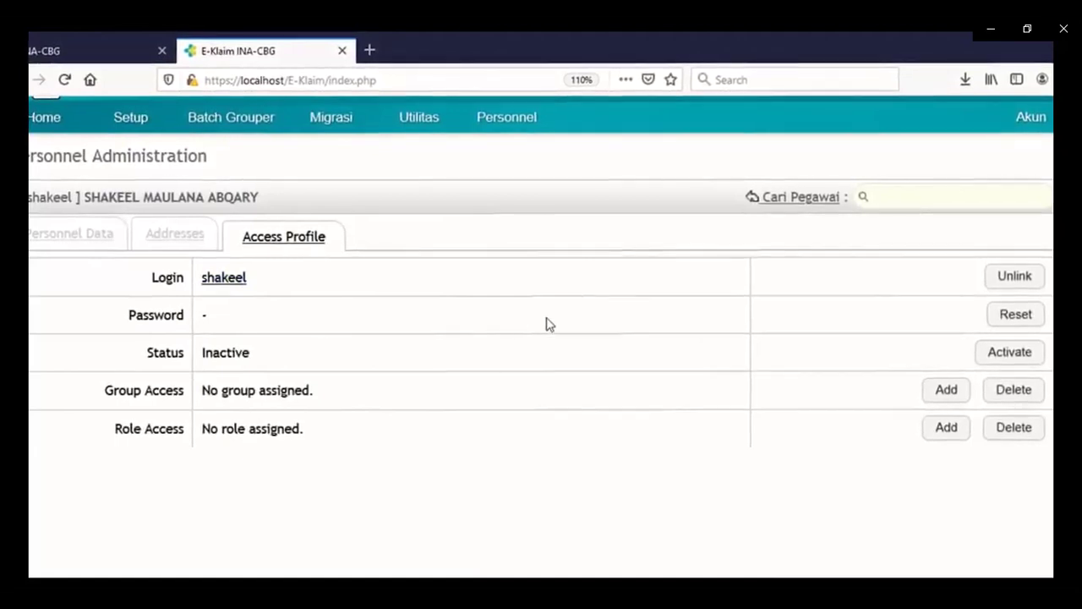
pyautogui.click(1012, 317)
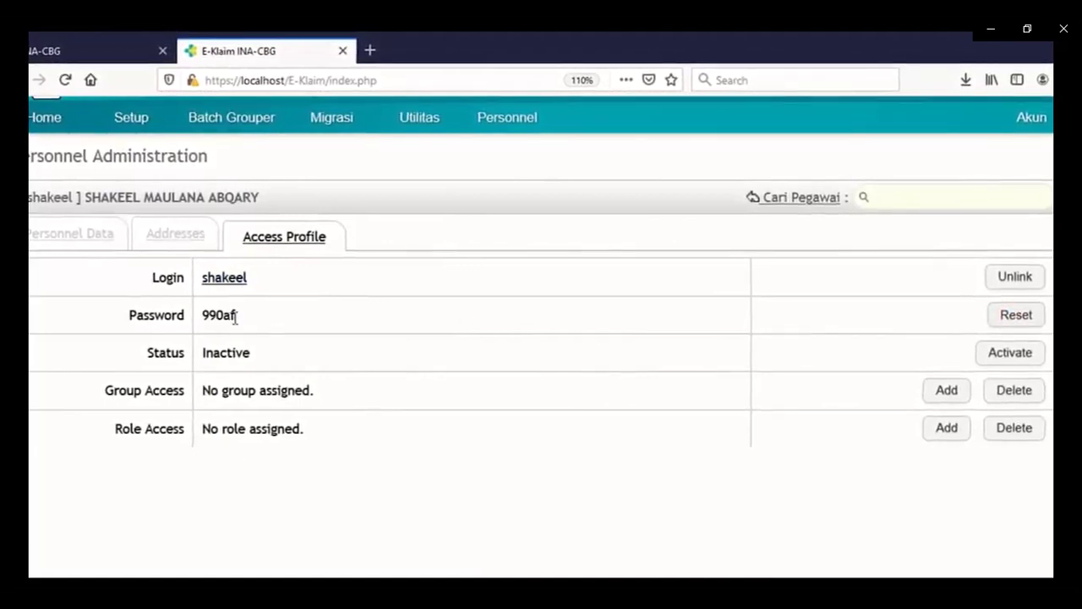
pyautogui.moveTo(237, 319); pyautogui.dragTo(203, 312)
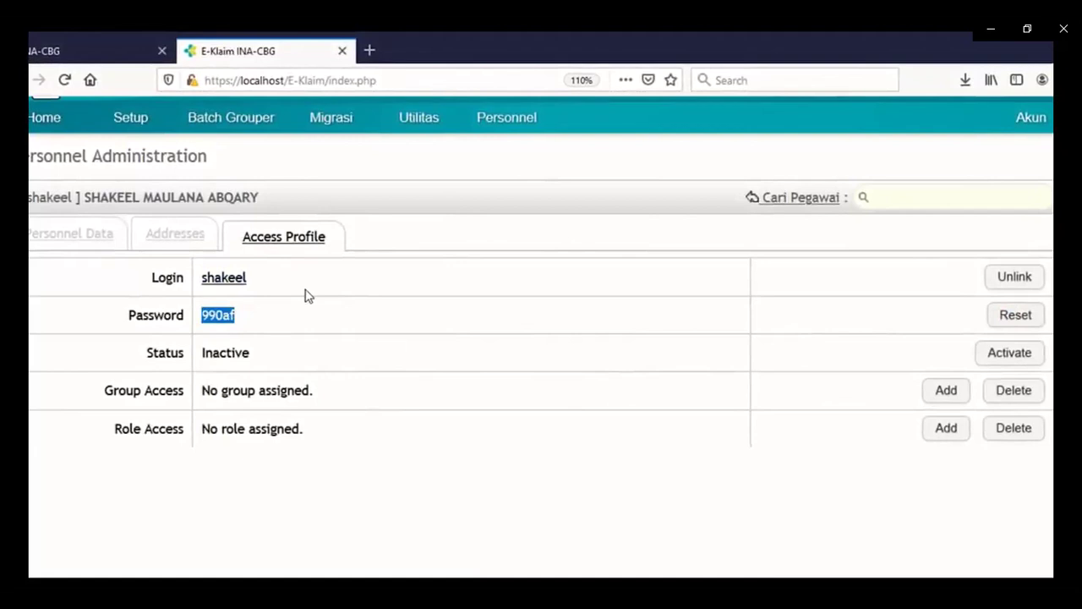
pyautogui.moveTo(204, 359); pyautogui.dragTo(254, 364)
pyautogui.click(258, 353)
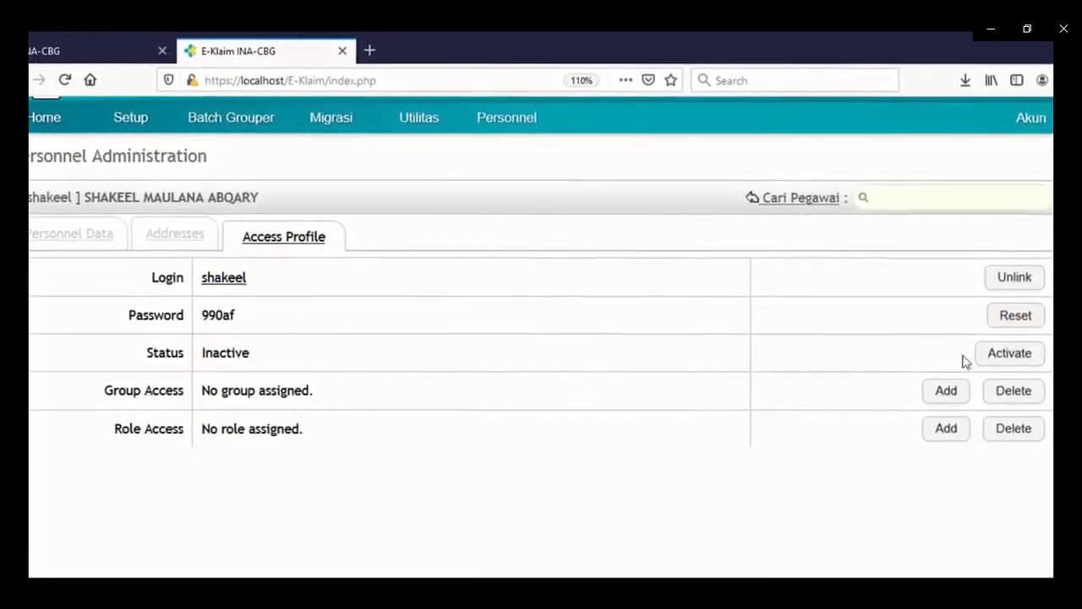
# Activate the login, deactivate it with De-Aktifasi, then reactivate it so status is Aktif.
pyautogui.click(1008, 359)
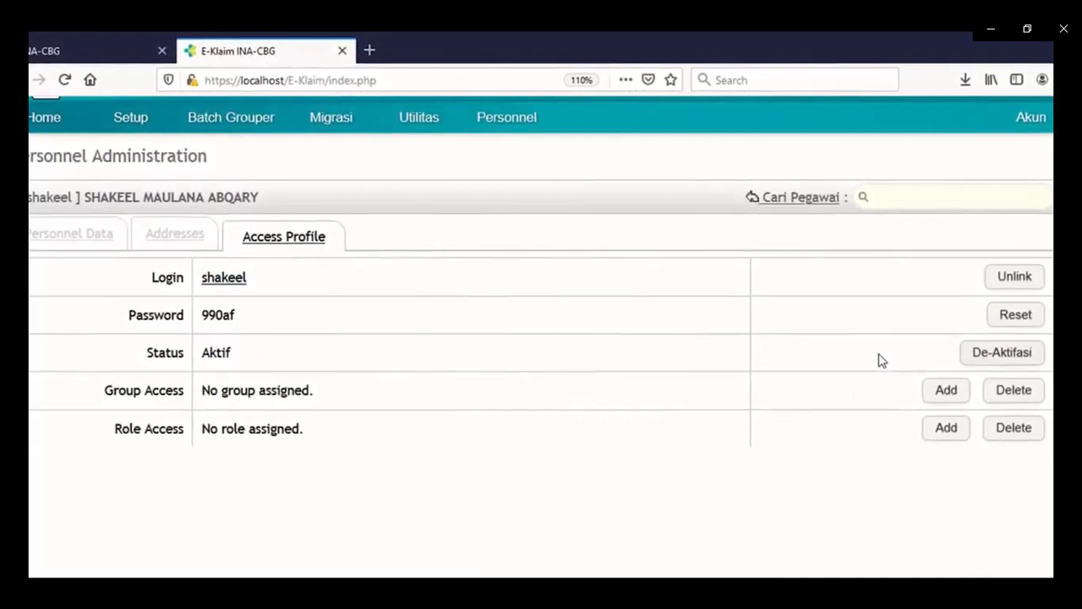
pyautogui.click(981, 359)
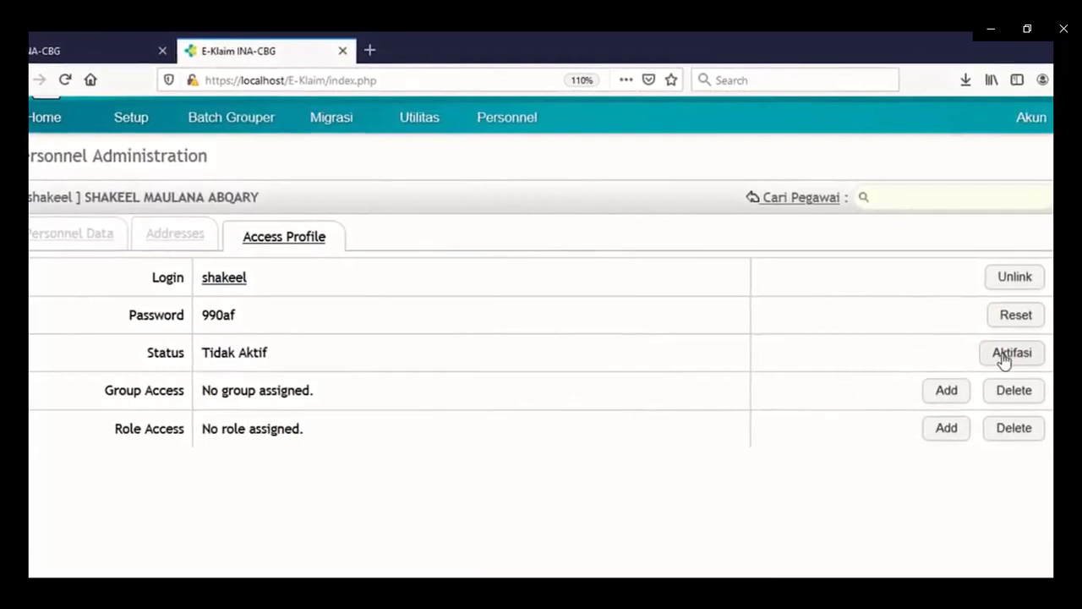
pyautogui.click(1004, 358)
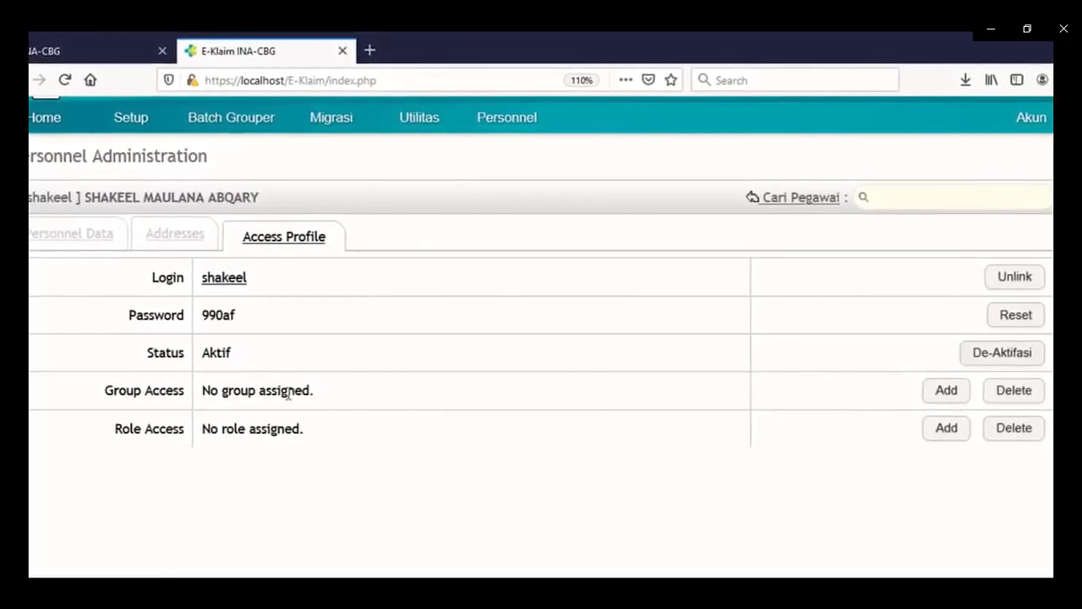
# Add Administrasi Klaim to the login's Group Access.
pyautogui.click(948, 394)
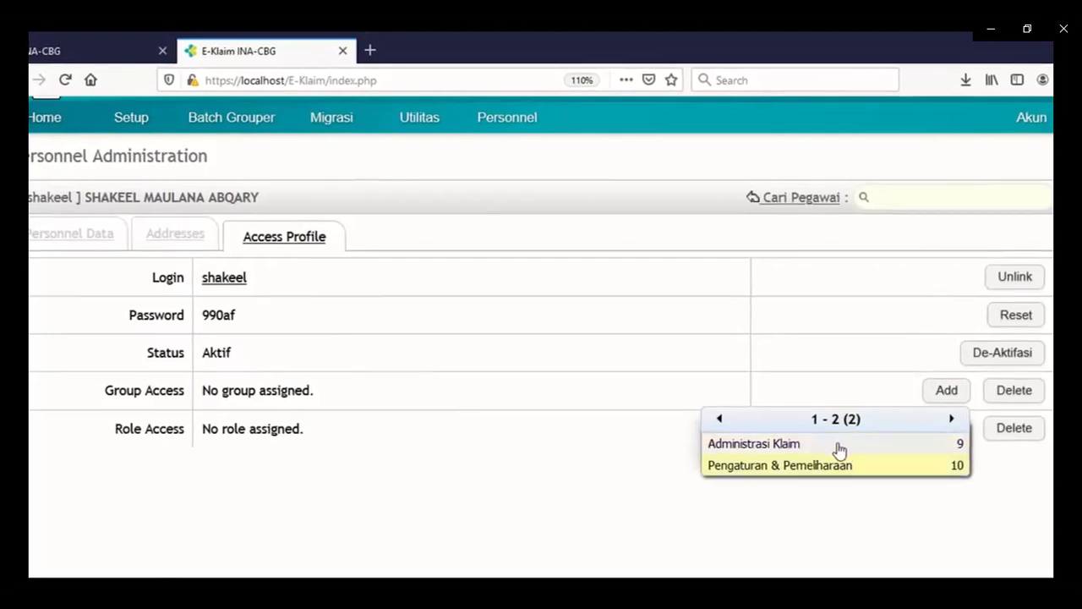
pyautogui.click(839, 445)
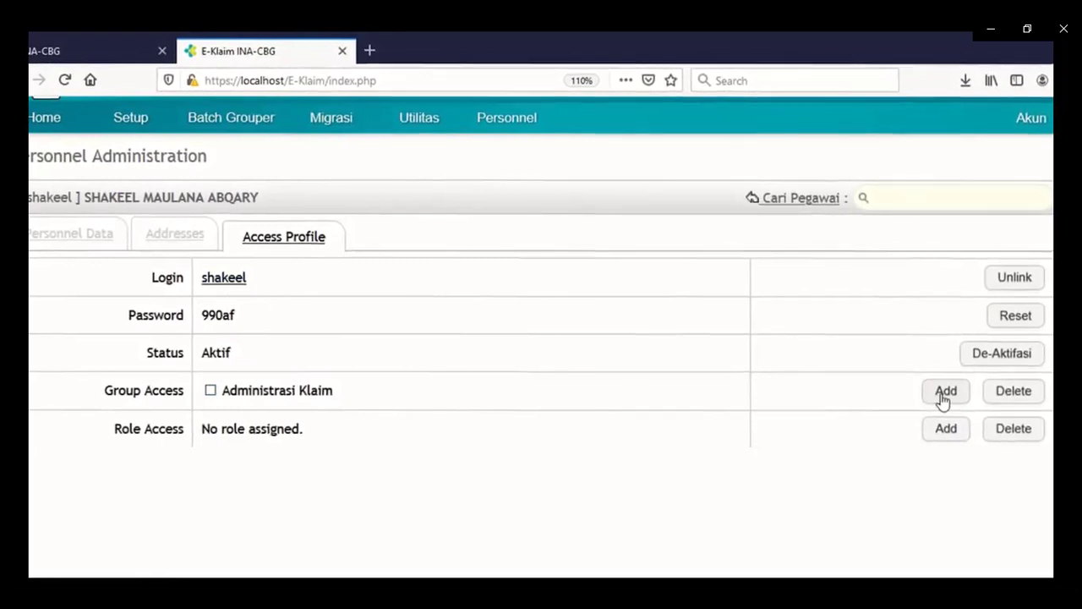
# Add Pengaturan & Pemeliharaan to Group Access alongside Administrasi Klaim.
pyautogui.click(943, 396)
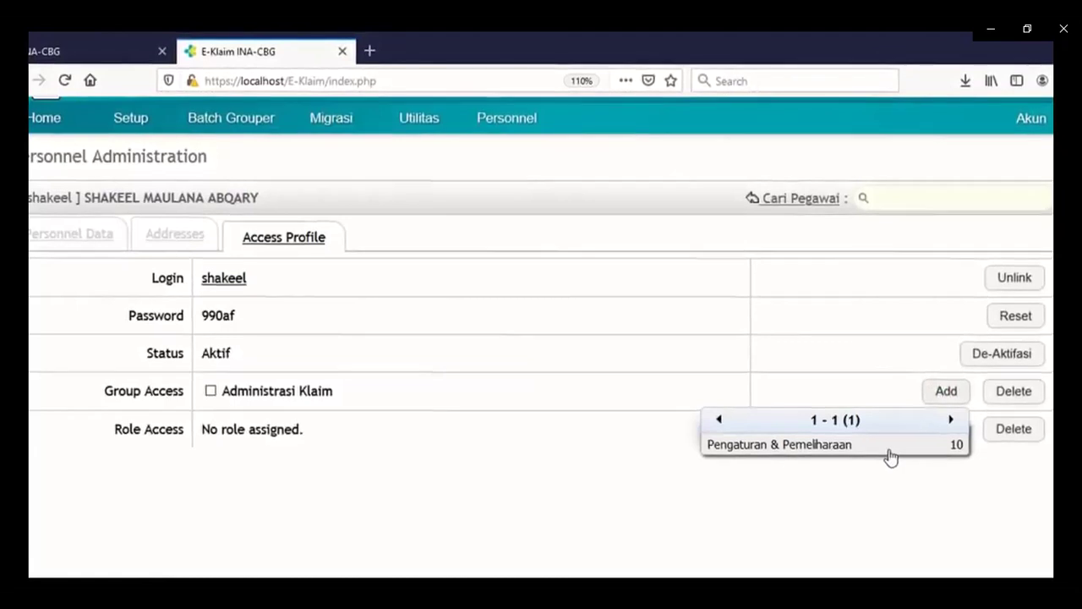
pyautogui.click(892, 448)
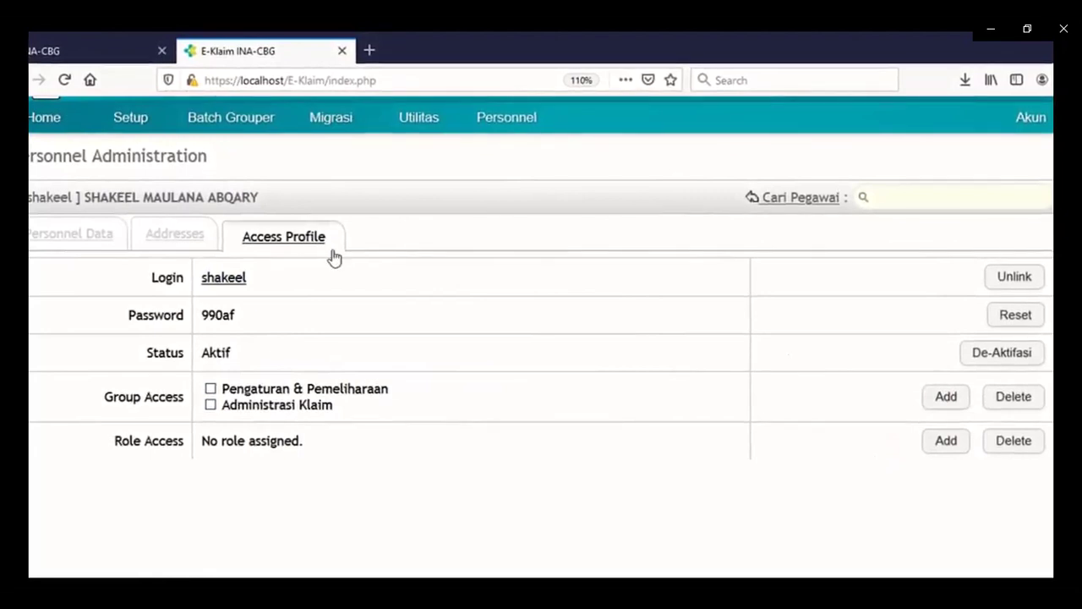
pyautogui.moveTo(247, 280); pyautogui.dragTo(199, 319)
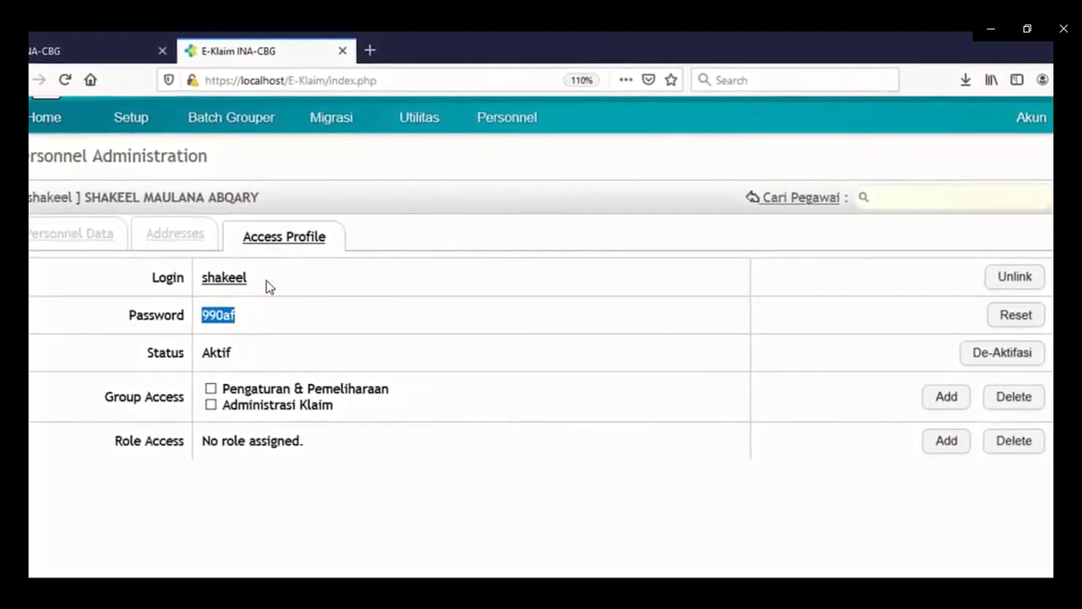
pyautogui.click(1031, 118)
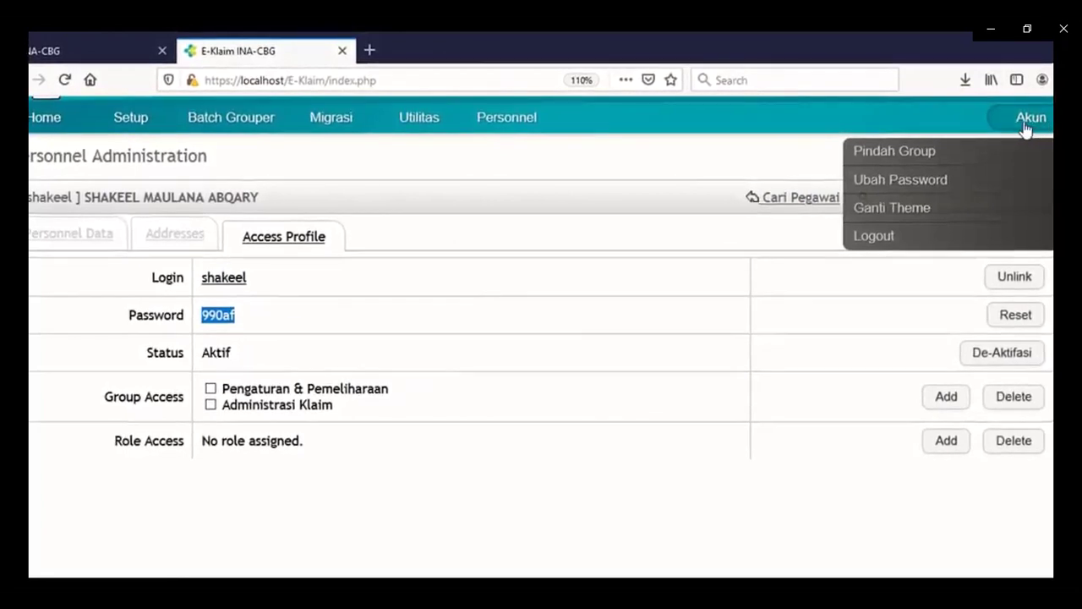
# Log out via Akun > Logout and sign in with the new user's username and password.
pyautogui.click(911, 238)
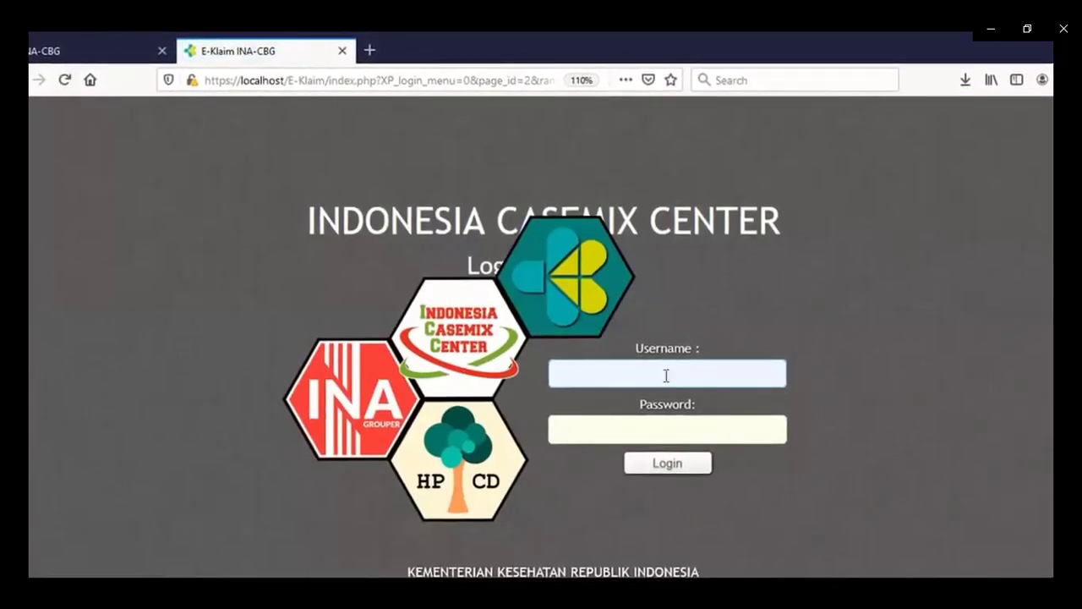
pyautogui.click(667, 375)
pyautogui.write('shake')
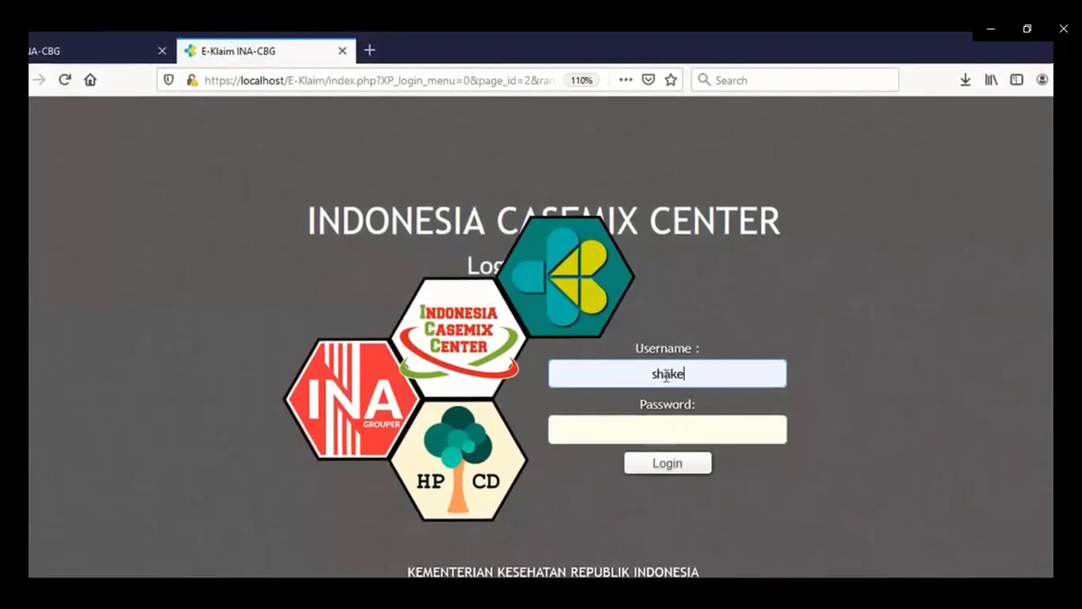
pyautogui.write('el')
pyautogui.click(686, 430)
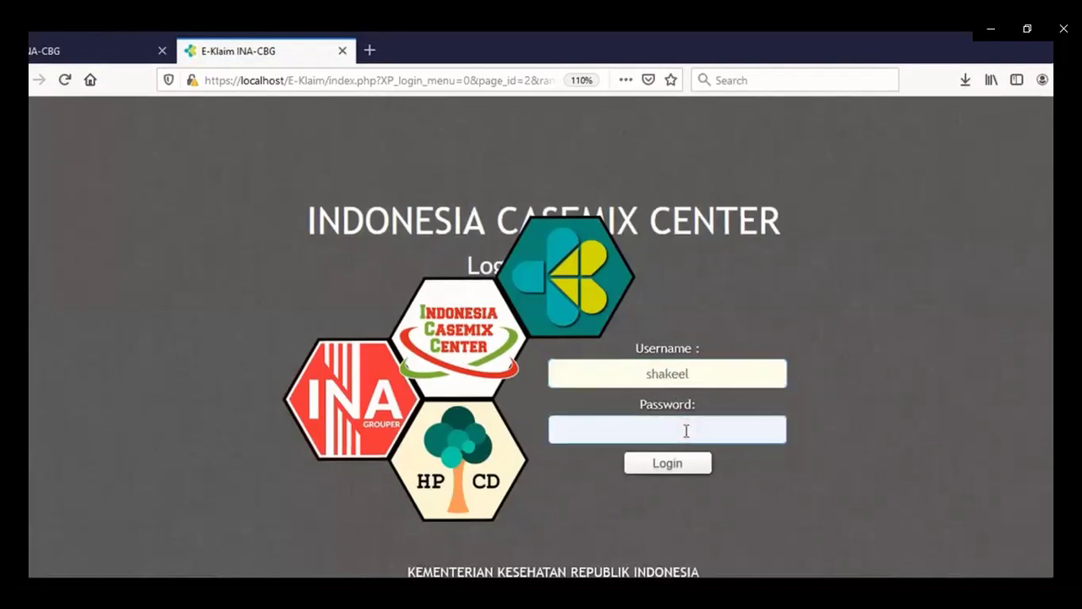
pyautogui.write('admin')
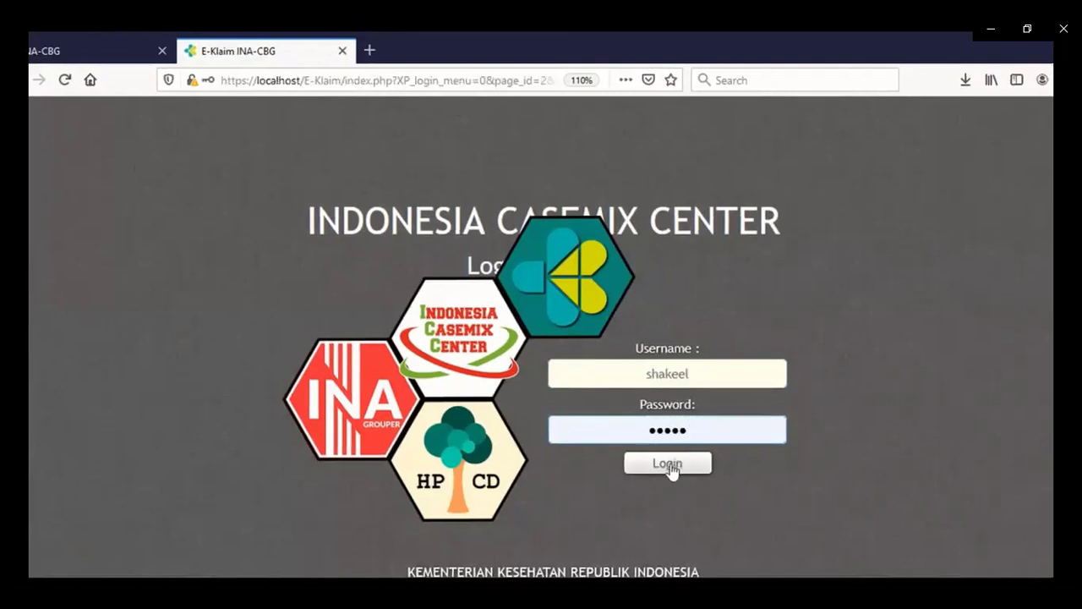
pyautogui.click(670, 466)
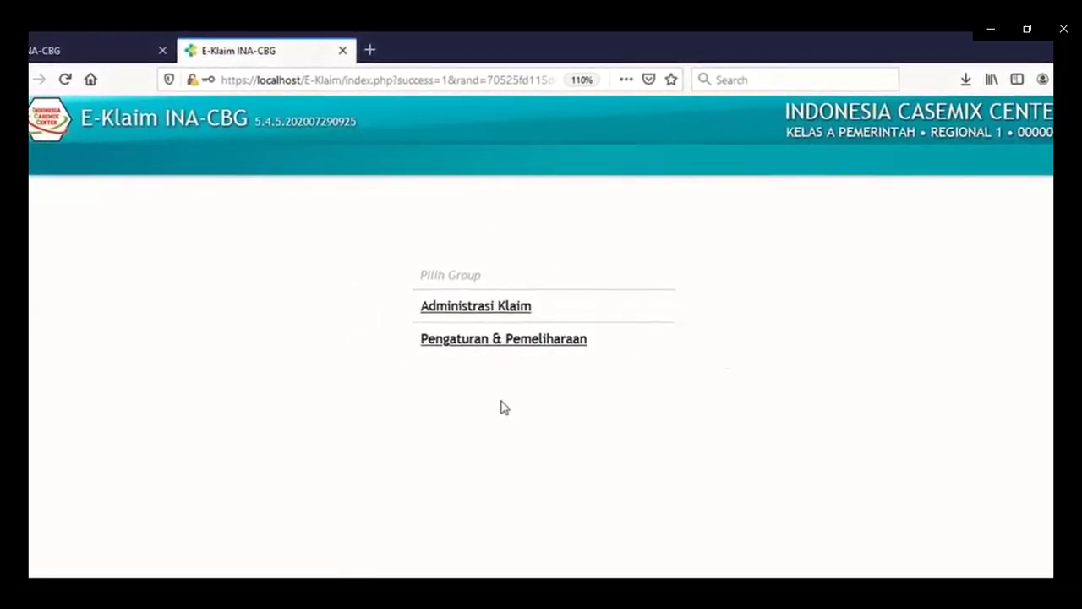
# Enter the Administrasi Klaim group, then return to Pilih Group via Akun > Pindah Group.
pyautogui.click(472, 315)
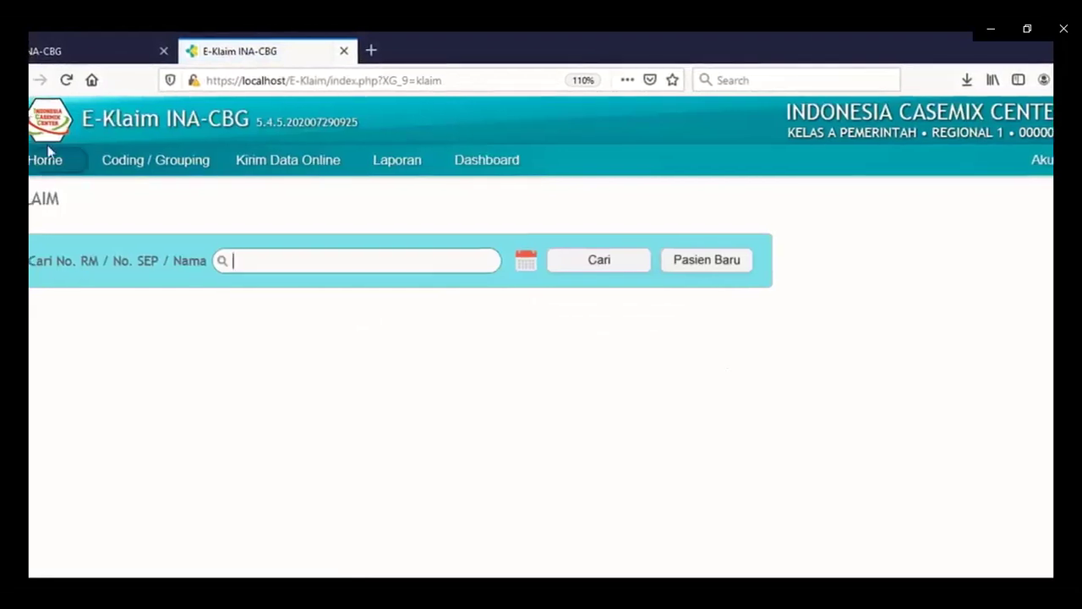
pyautogui.moveTo(414, 166)
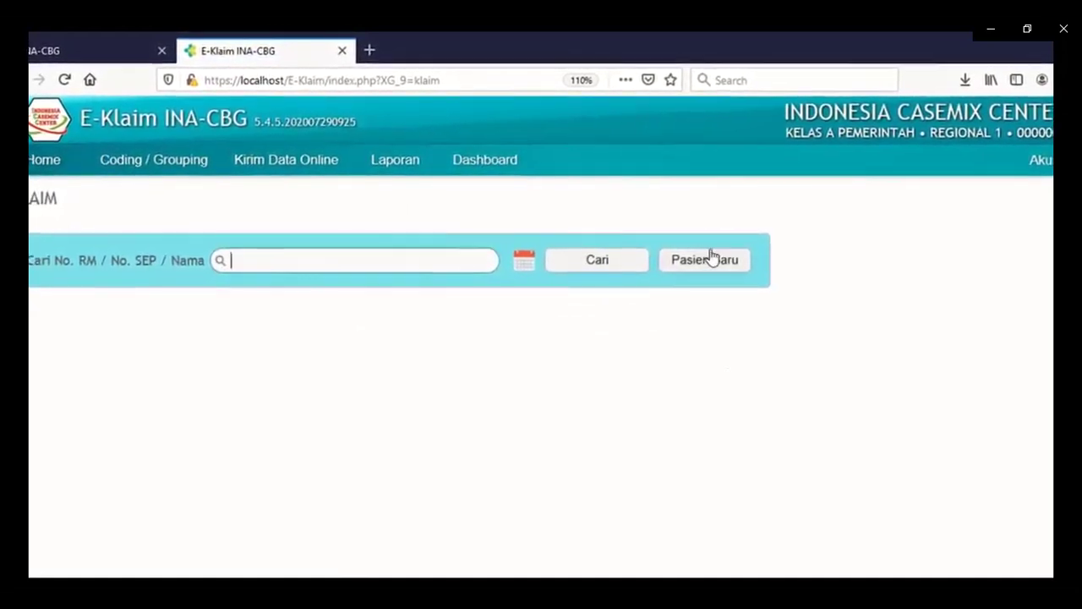
pyautogui.moveTo(1038, 160)
pyautogui.click(1002, 197)
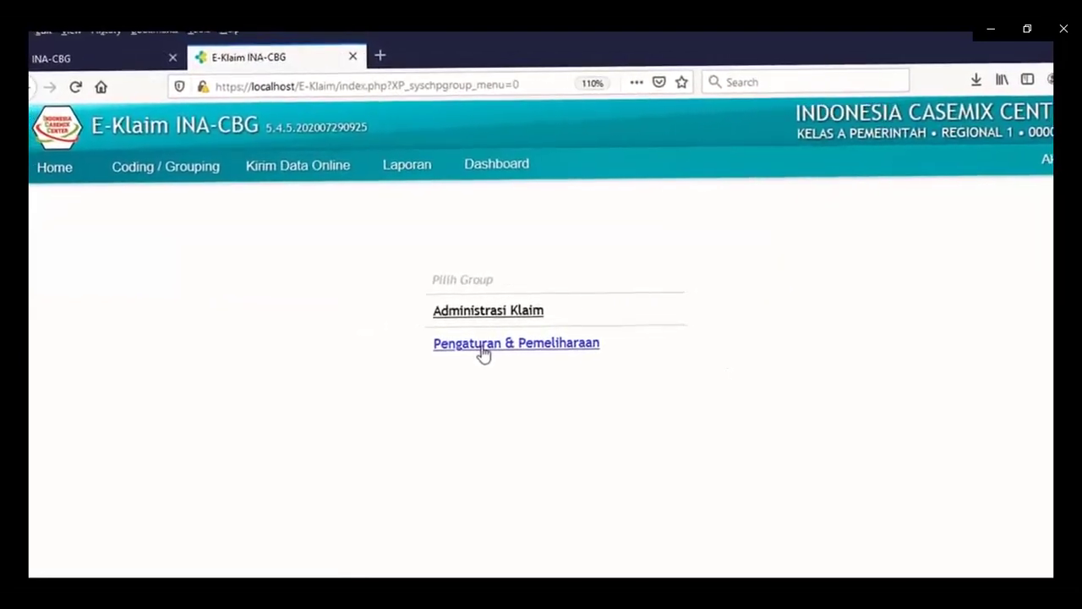
# Enter the Pengaturan & Pemeliharaan group, then return to Pilih Group via Akun > Pindah Group.
pyautogui.click(469, 345)
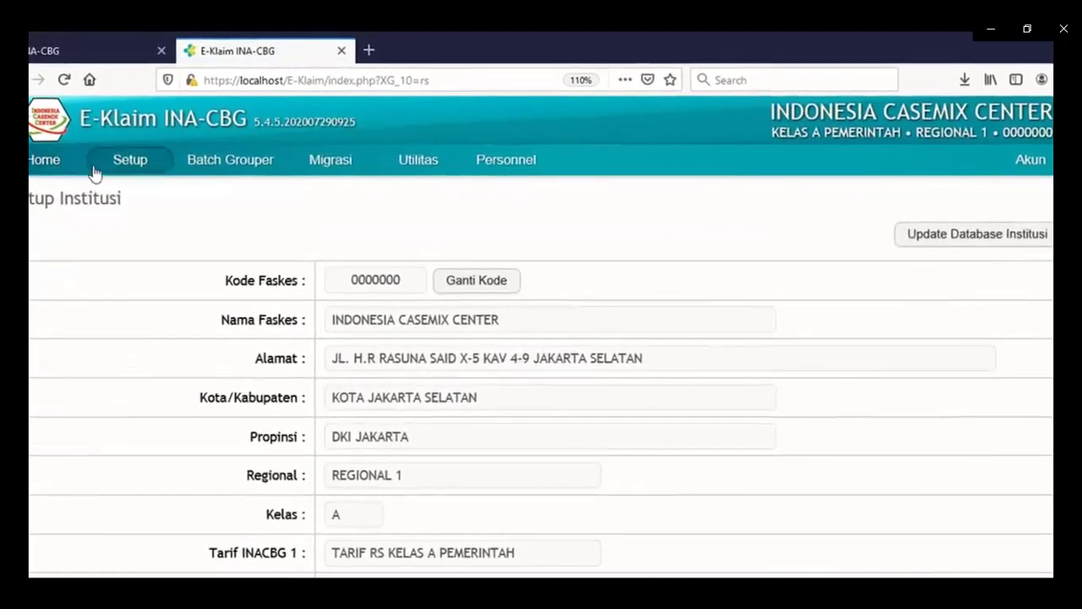
pyautogui.moveTo(121, 173)
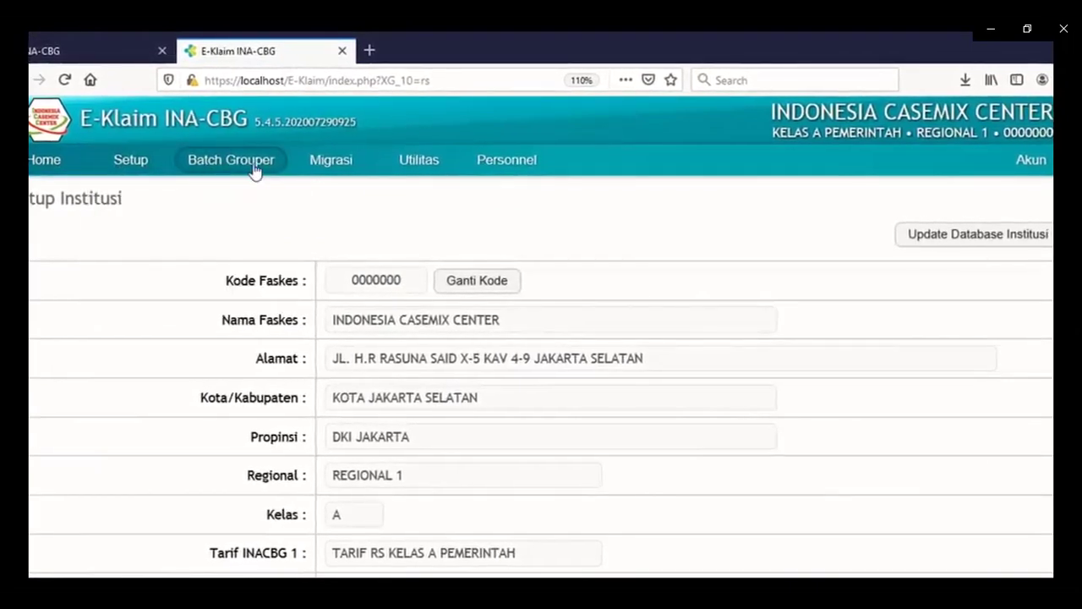
pyautogui.moveTo(391, 170)
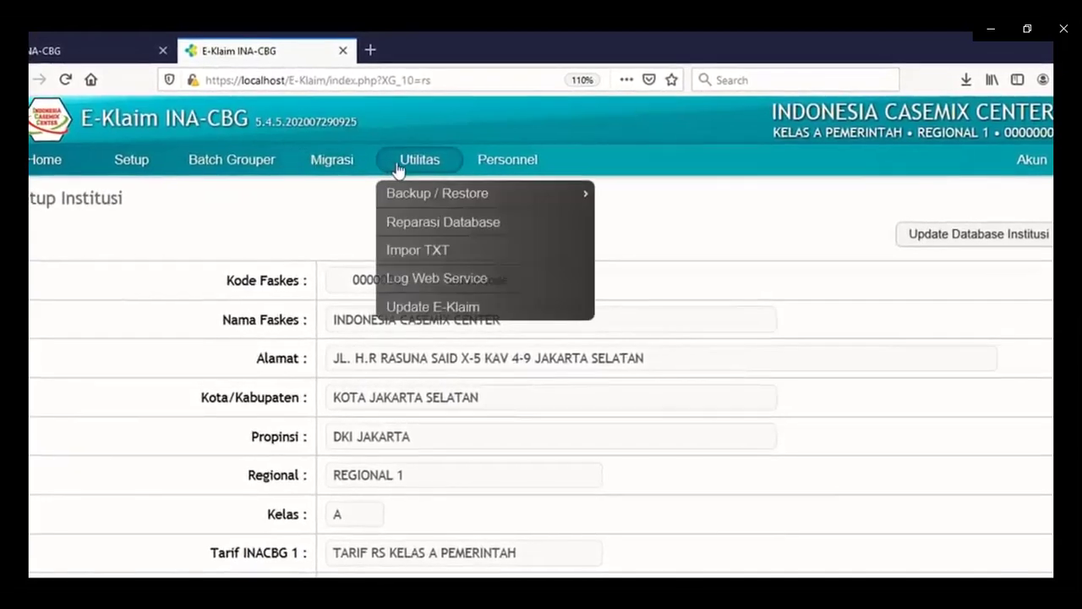
pyautogui.moveTo(504, 171)
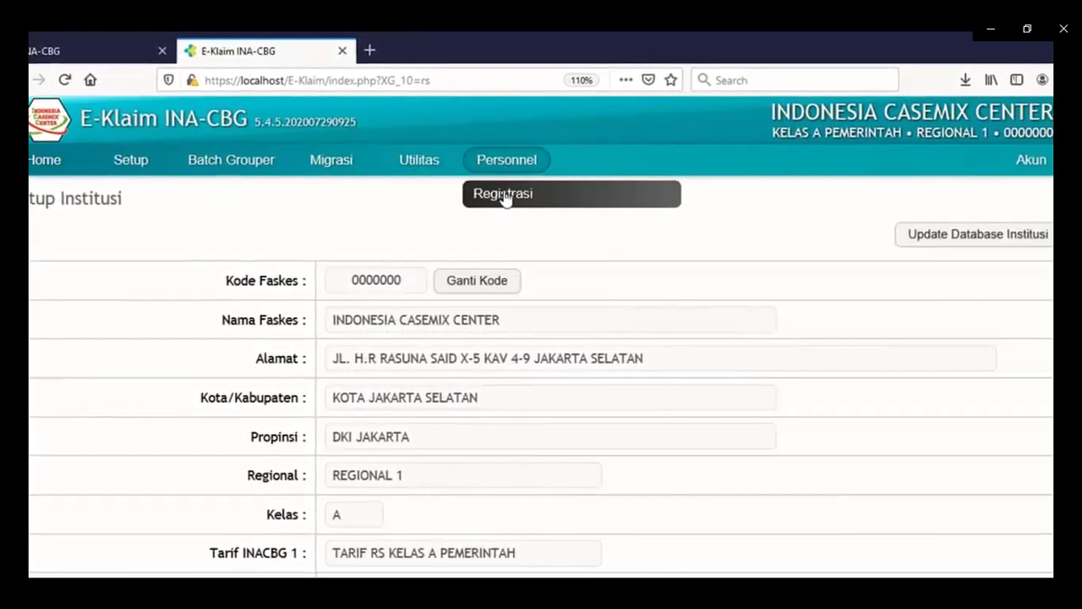
pyautogui.moveTo(1049, 163)
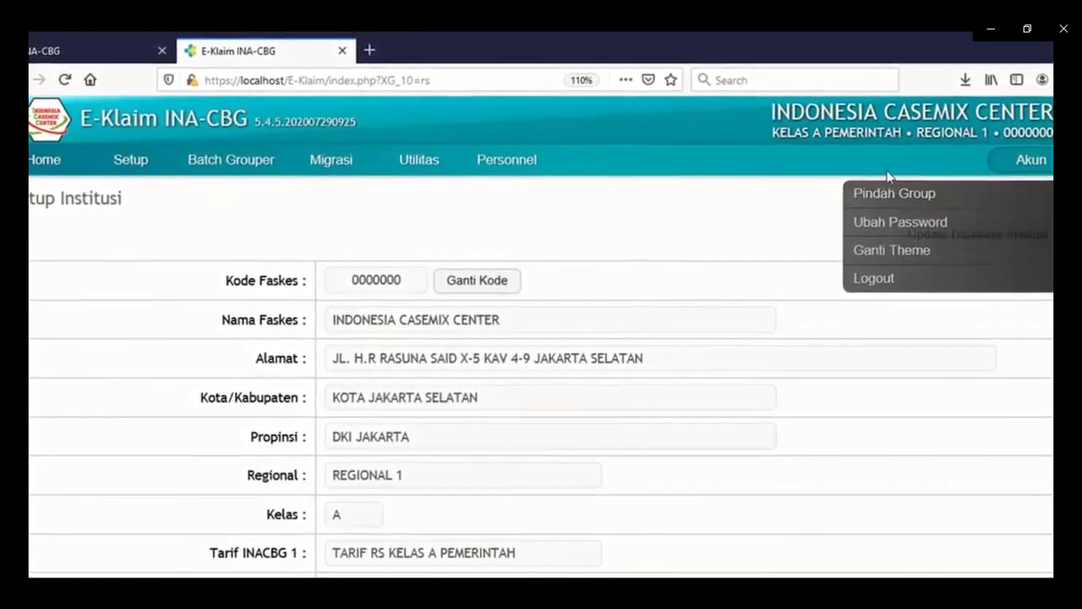
pyautogui.moveTo(1021, 174)
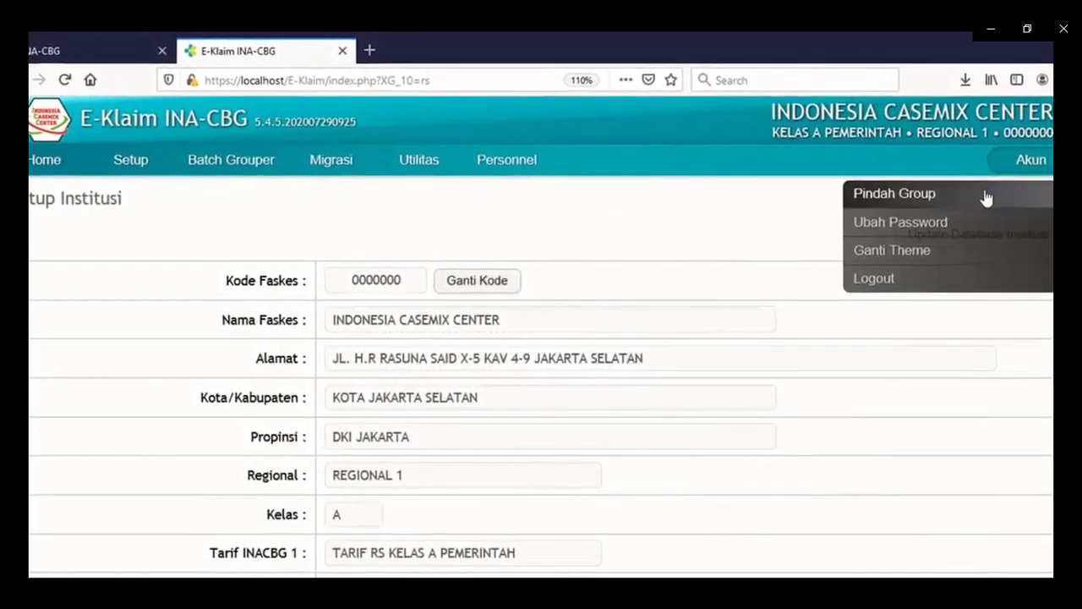
pyautogui.click(986, 197)
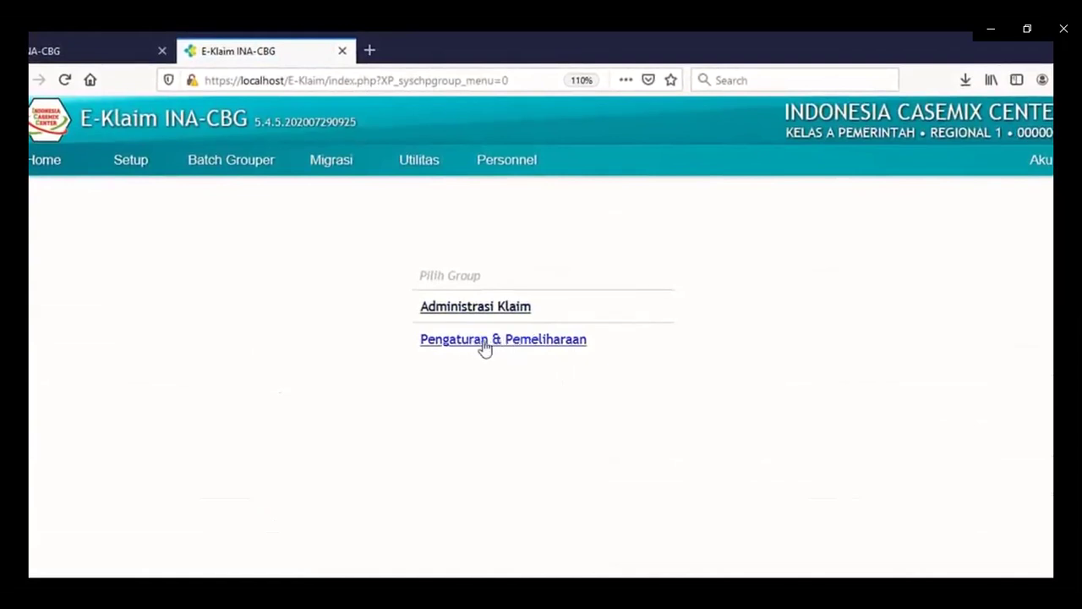
pyautogui.moveTo(294, 174)
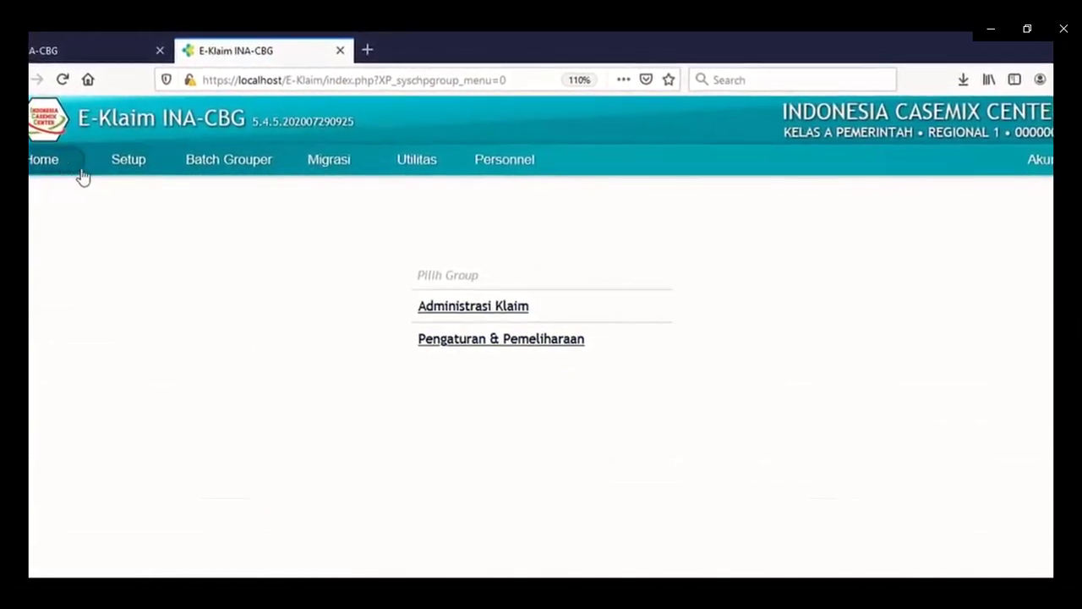
pyautogui.moveTo(323, 171)
pyautogui.moveTo(495, 166)
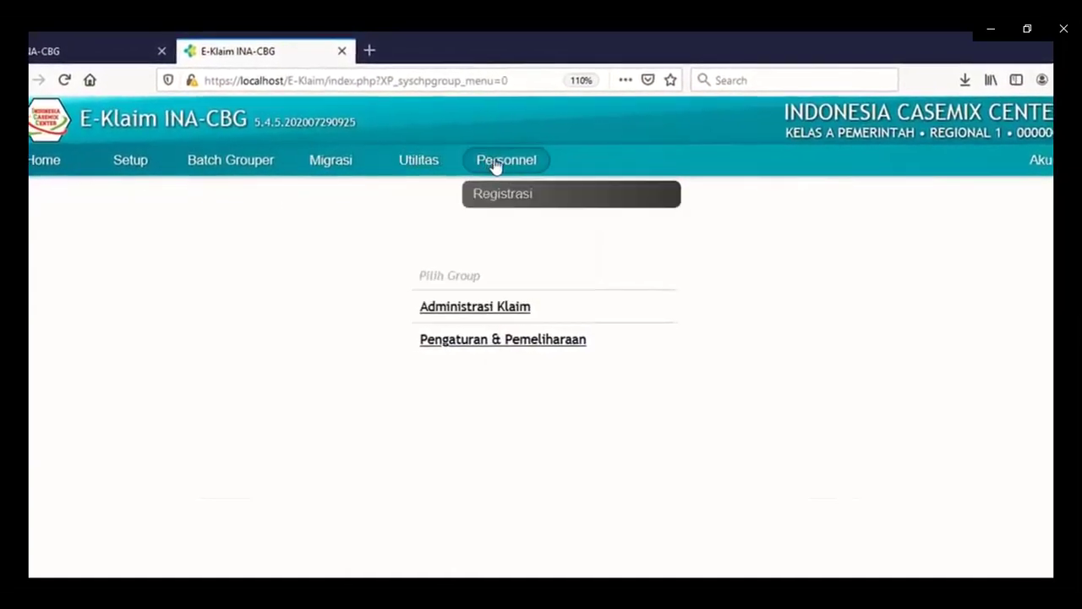
# Switch into Administrasi Klaim and open the Coding / Grouping KLAIM search page.
pyautogui.click(468, 318)
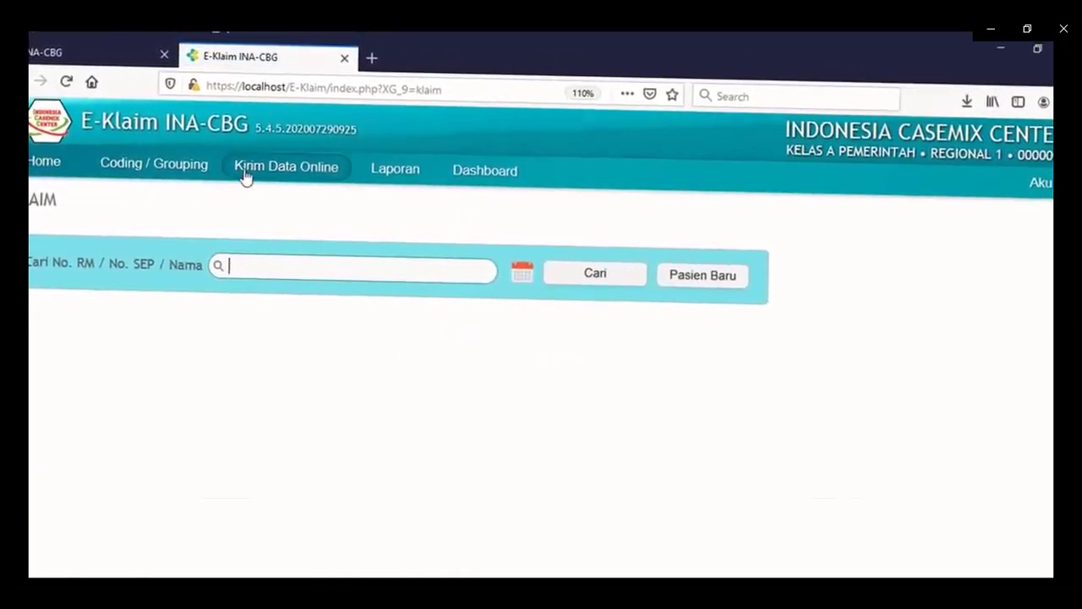
pyautogui.moveTo(244, 168)
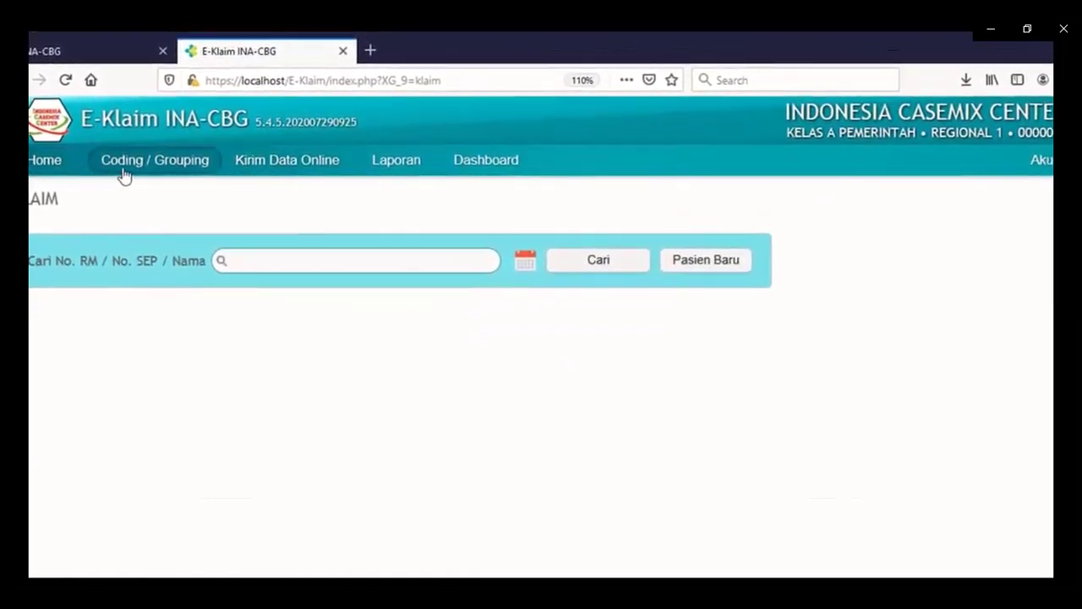
pyautogui.moveTo(258, 173)
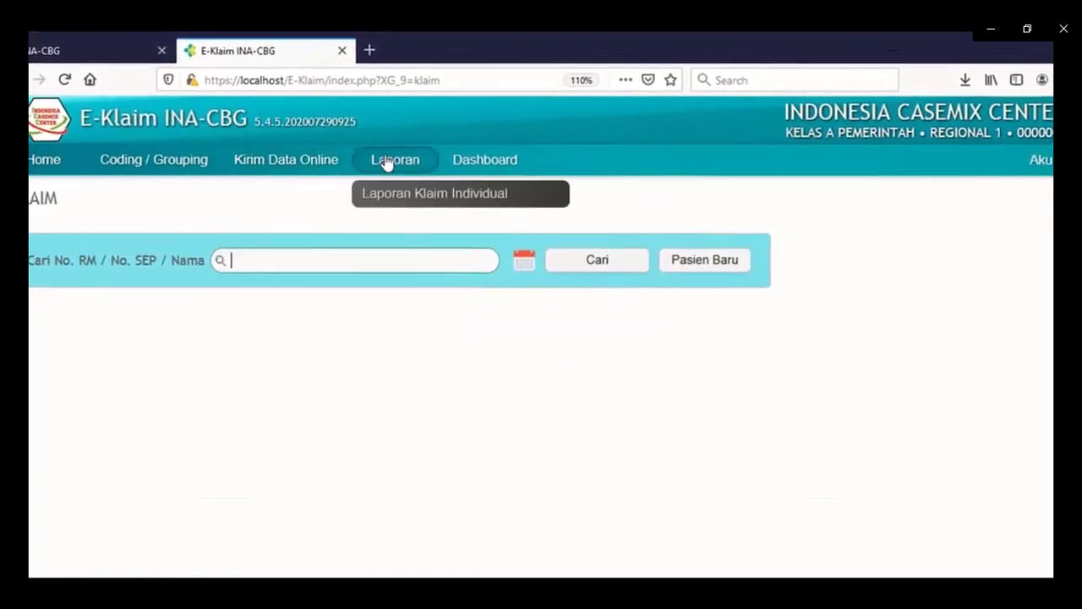
pyautogui.moveTo(457, 163)
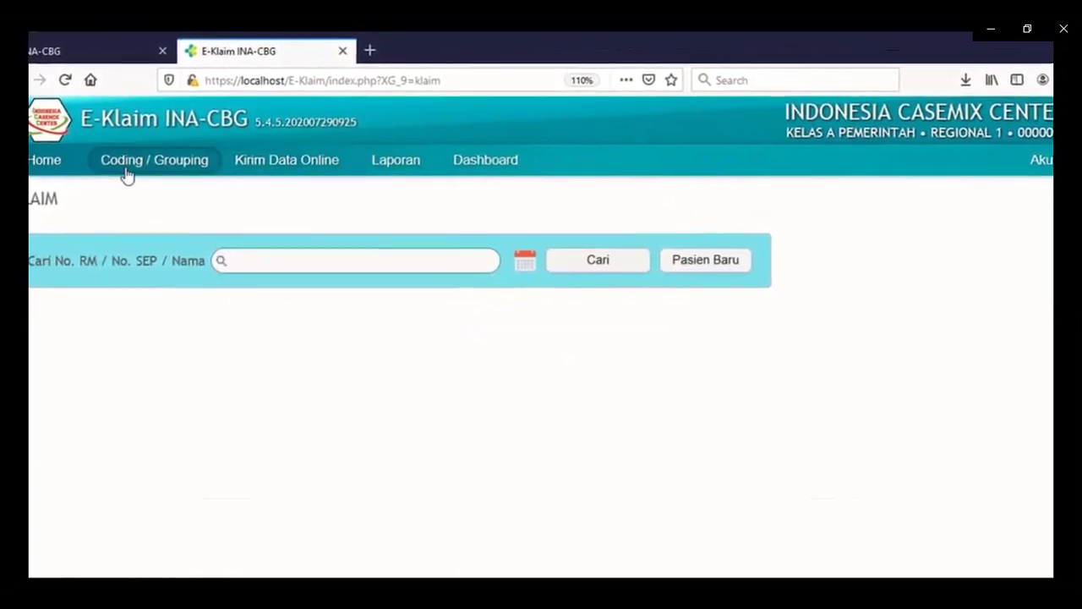
pyautogui.click(131, 177)
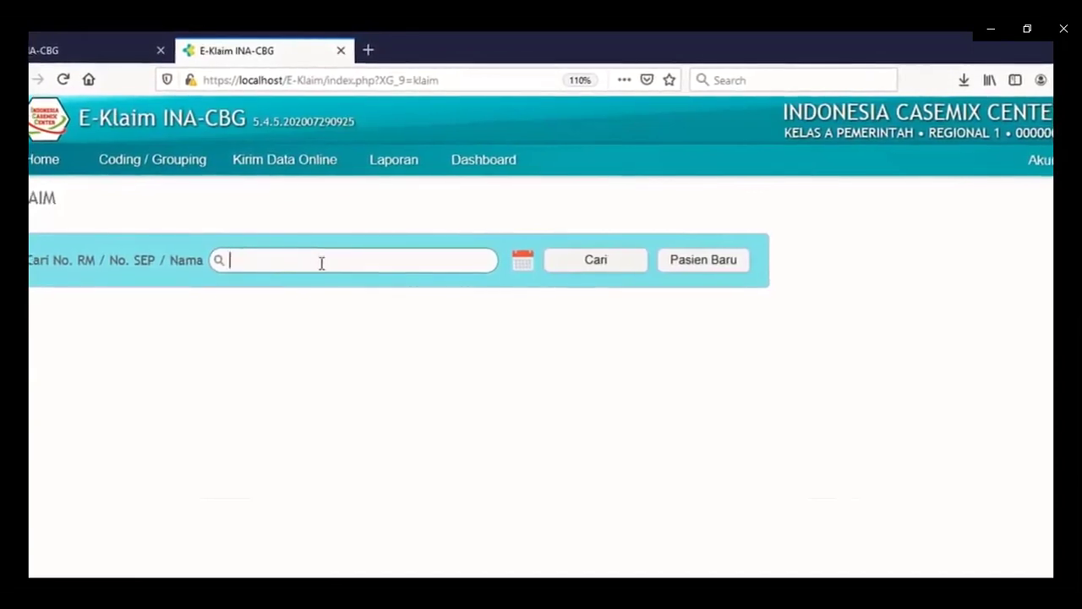
pyautogui.click(140, 164)
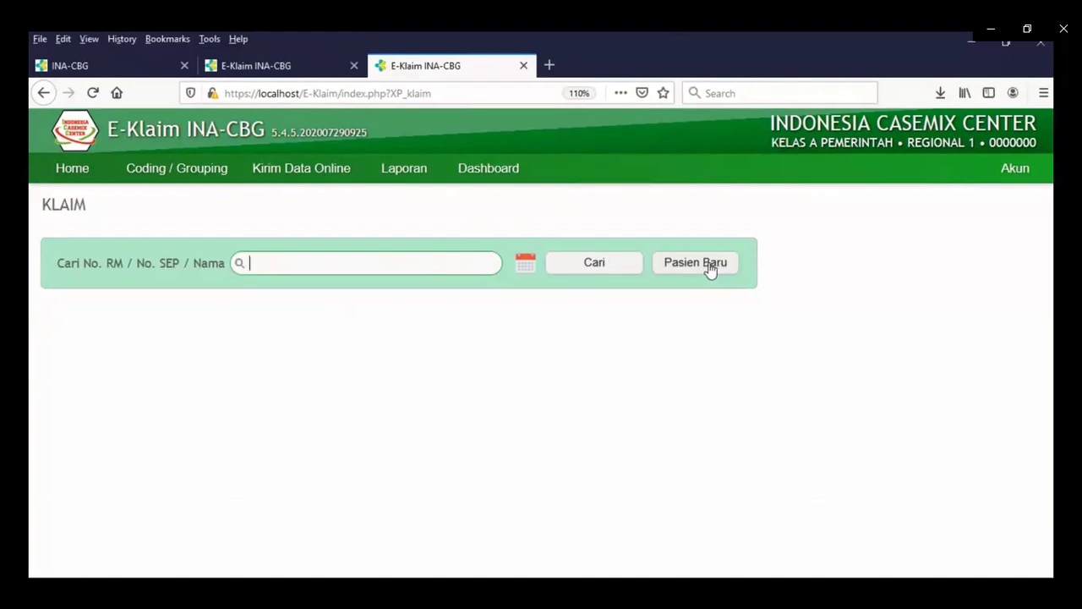
# Start a new patient record and enter the medical record number and the patient's full name.
pyautogui.click(711, 266)
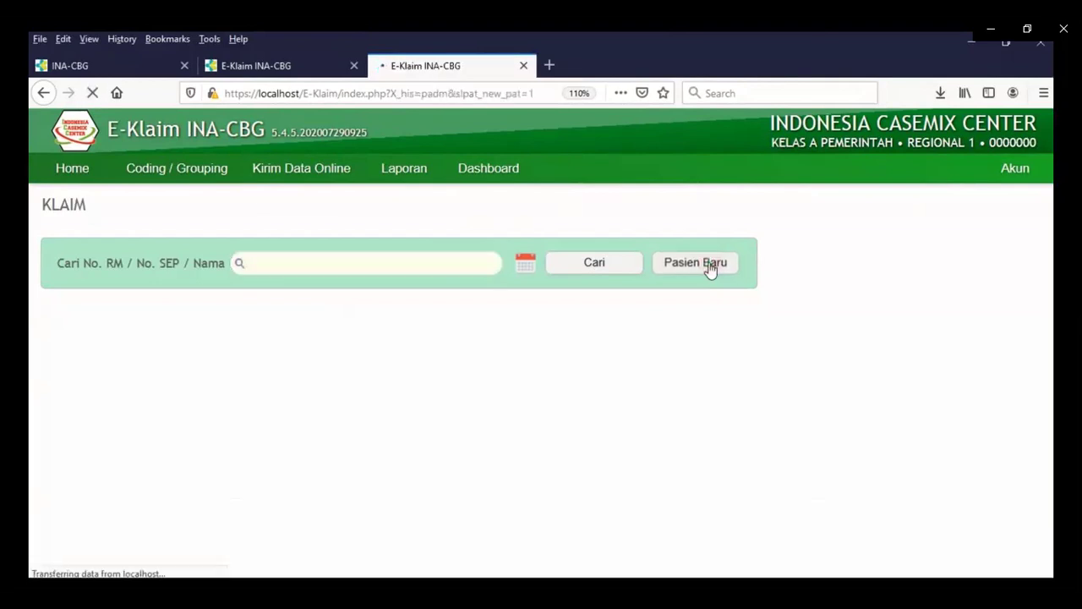
pyautogui.write('01-01-0')
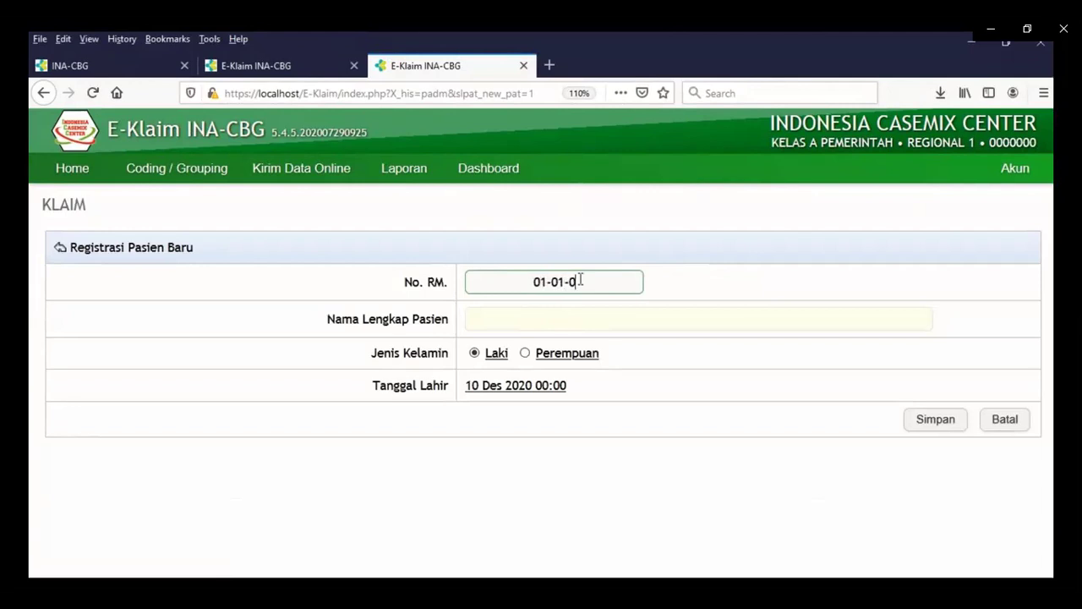
pyautogui.write('1')
pyautogui.click(574, 321)
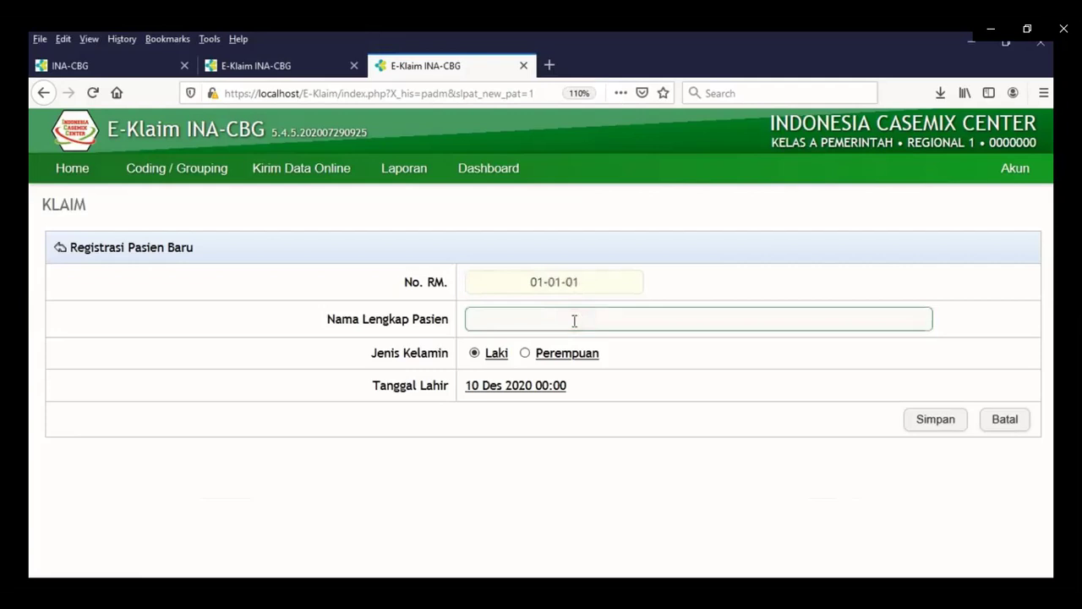
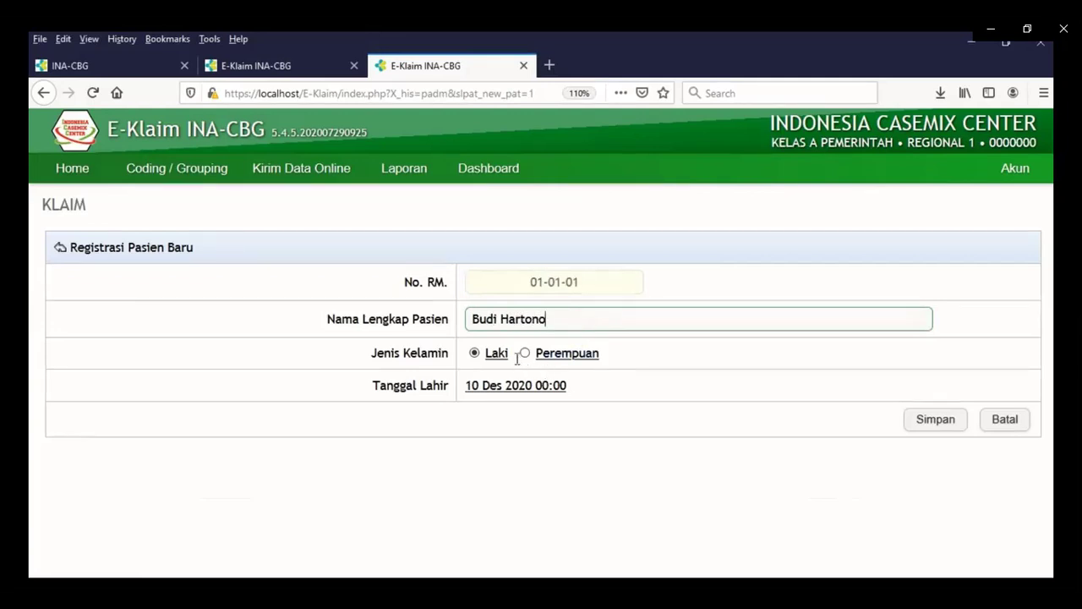
# Set the birth date to 10 Des 2012, keep sex as Laki, and save the patient.
pyautogui.click(513, 390)
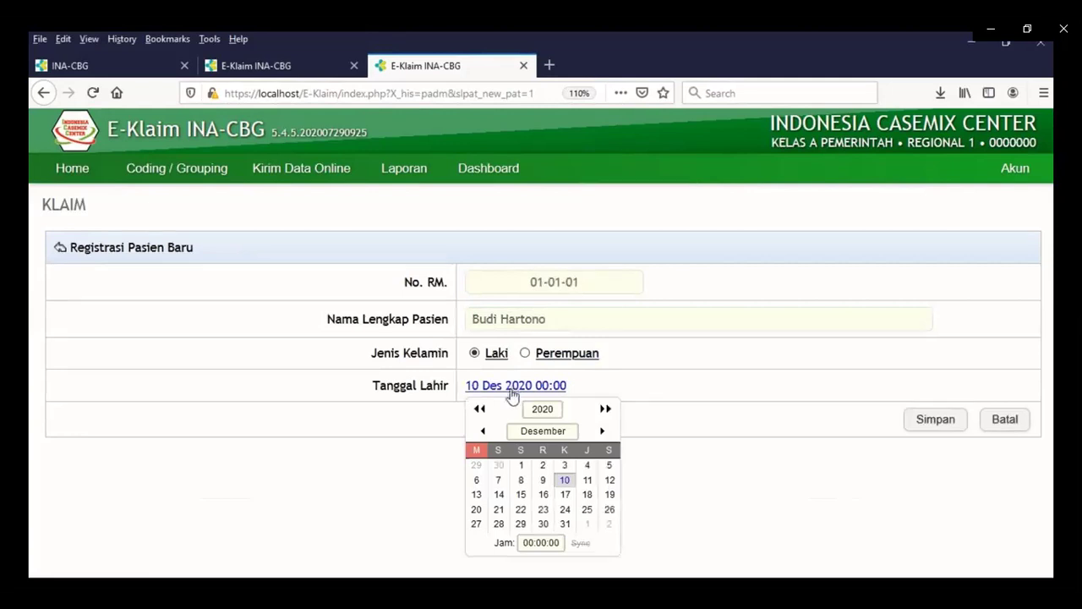
pyautogui.click(479, 409)
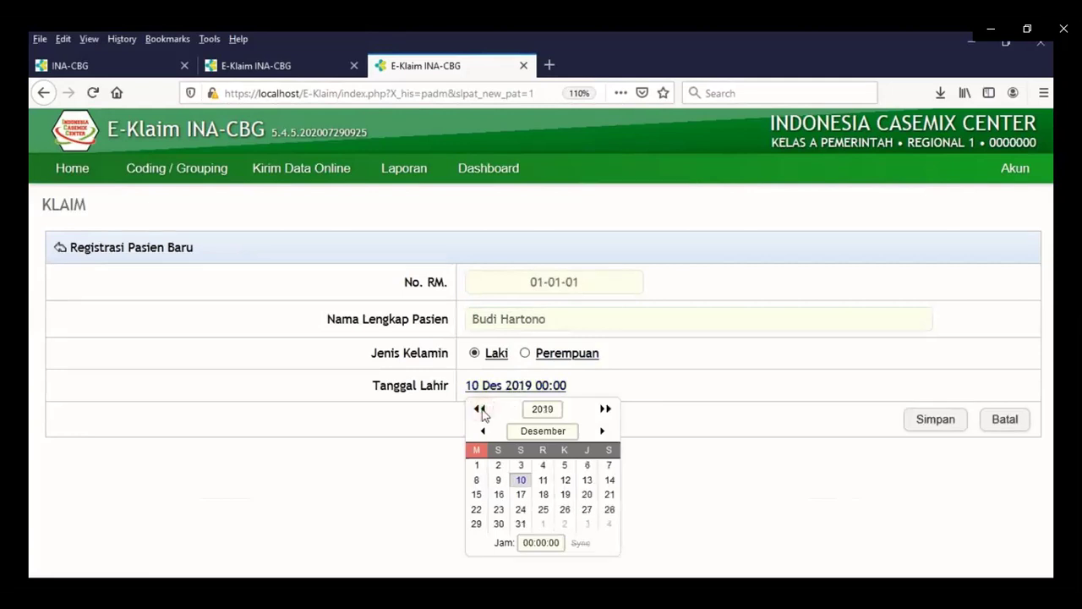
pyautogui.click(480, 409)
pyautogui.click(479, 409)
pyautogui.click(479, 409)
pyautogui.click(479, 409)
pyautogui.click(480, 409)
pyautogui.click(480, 409)
pyautogui.click(480, 409)
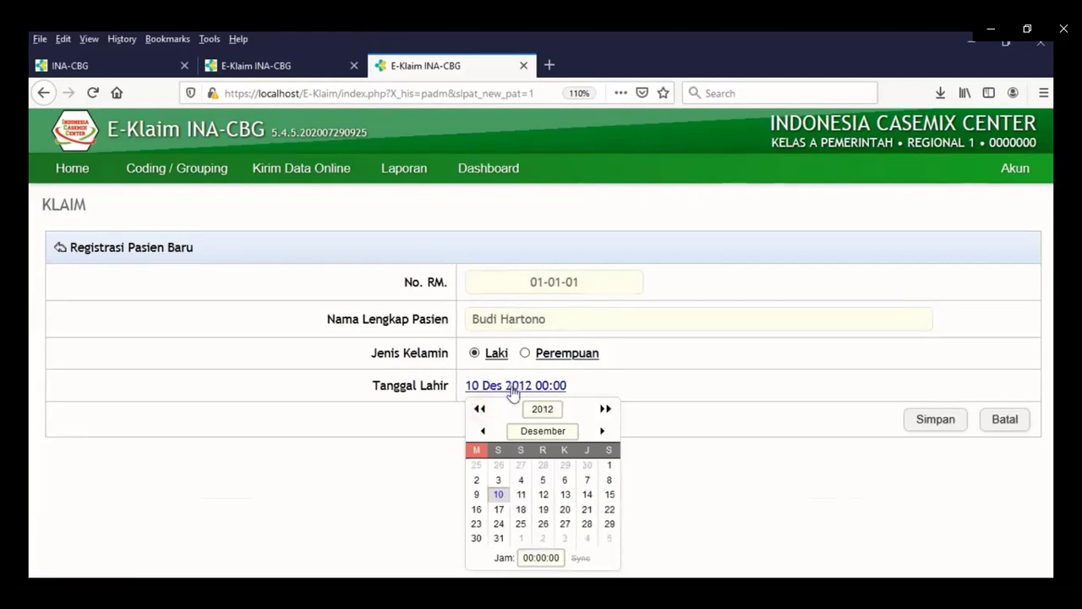
pyautogui.click(513, 388)
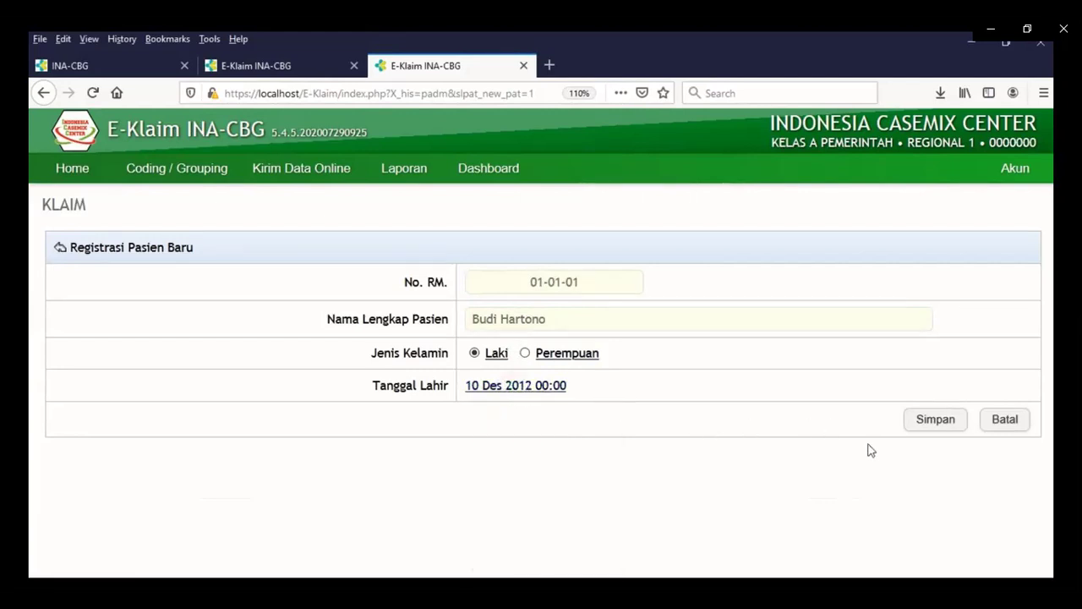
pyautogui.click(933, 421)
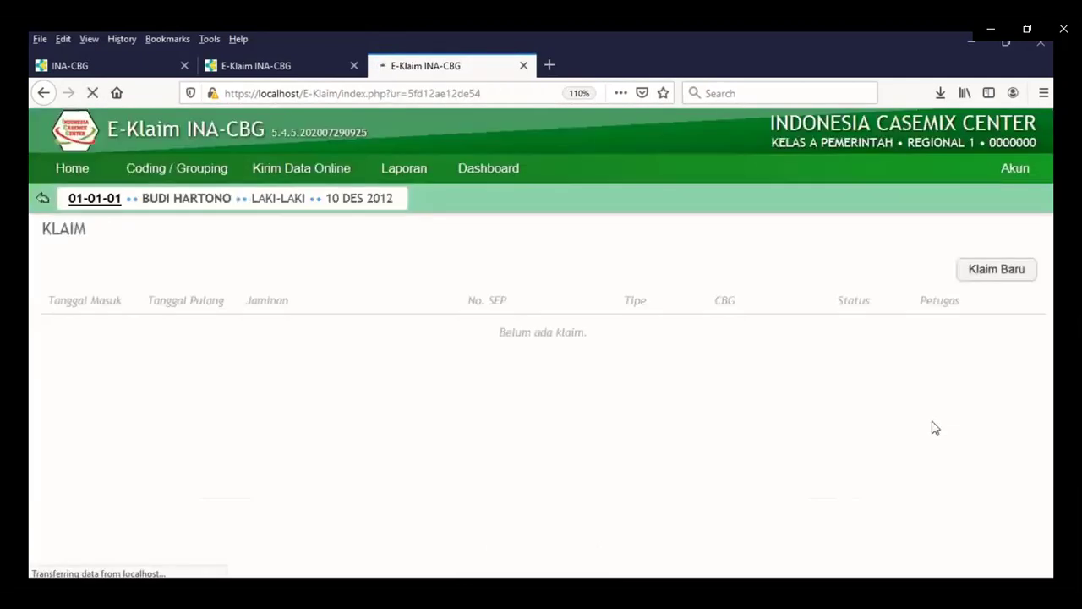
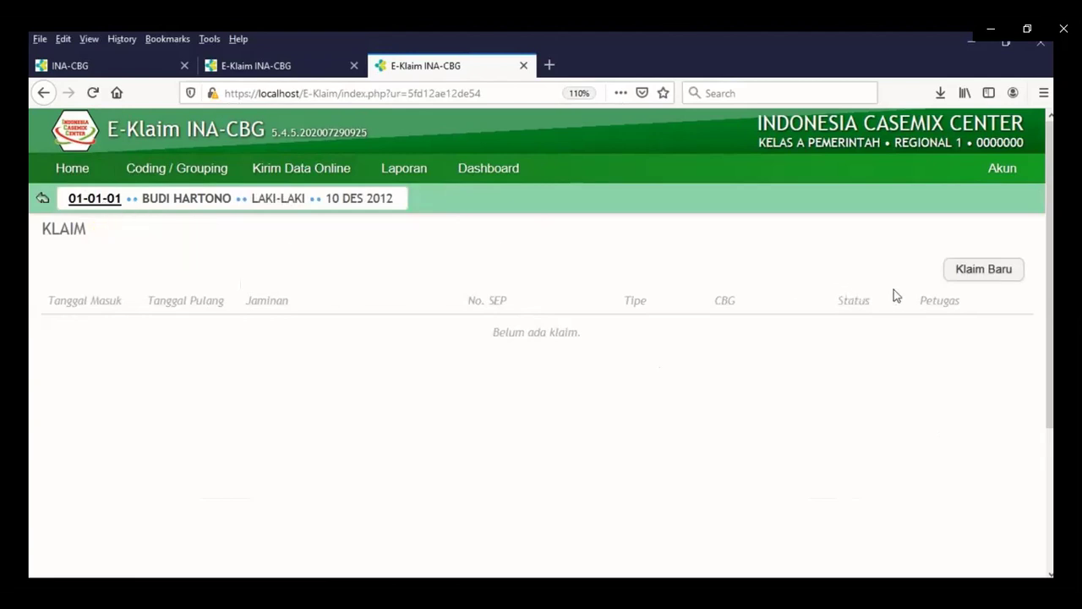
# Create a new JKN claim for the patient dated 10 Des 2020, with all tariffs at 0.
pyautogui.click(967, 275)
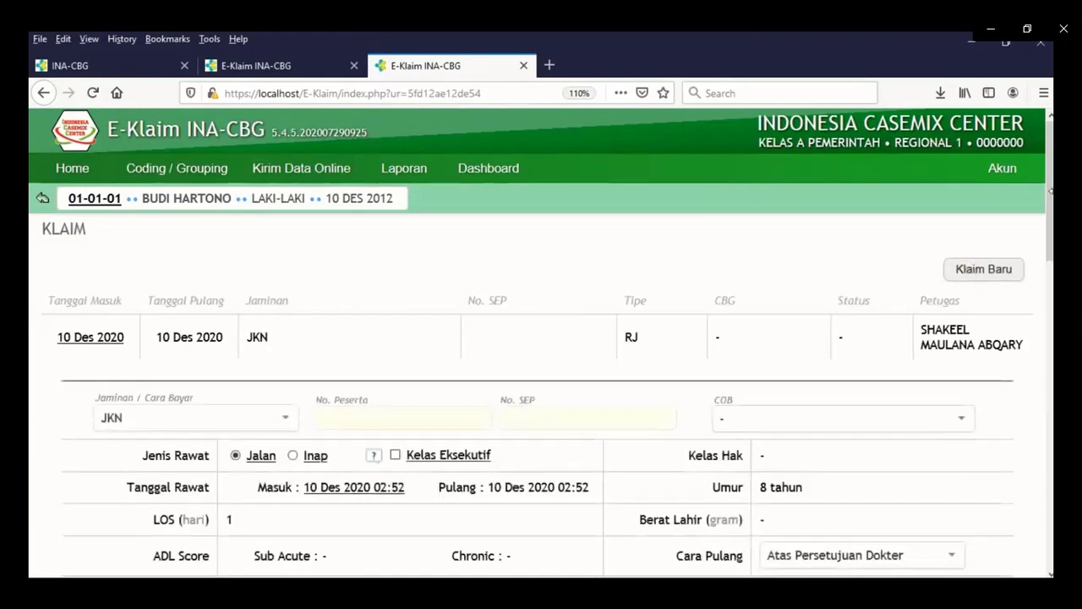
pyautogui.moveTo(1051, 193)
pyautogui.mouseDown()
pyautogui.moveTo(1053, 245)
pyautogui.moveTo(1053, 214)
pyautogui.mouseUp()
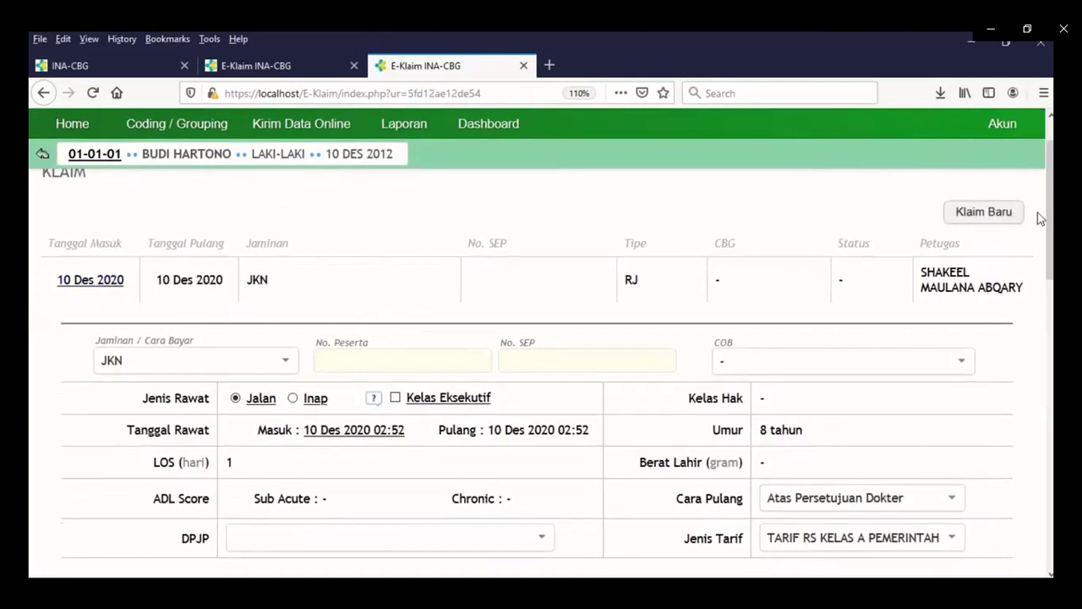
pyautogui.moveTo(1051, 225); pyautogui.dragTo(1051, 252)
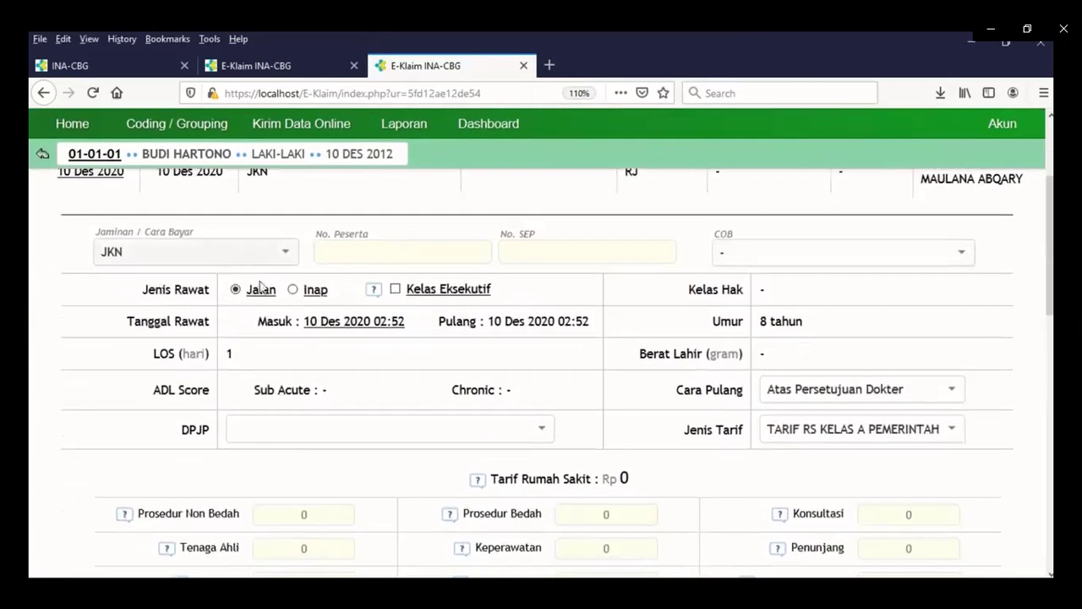
pyautogui.press('Print')
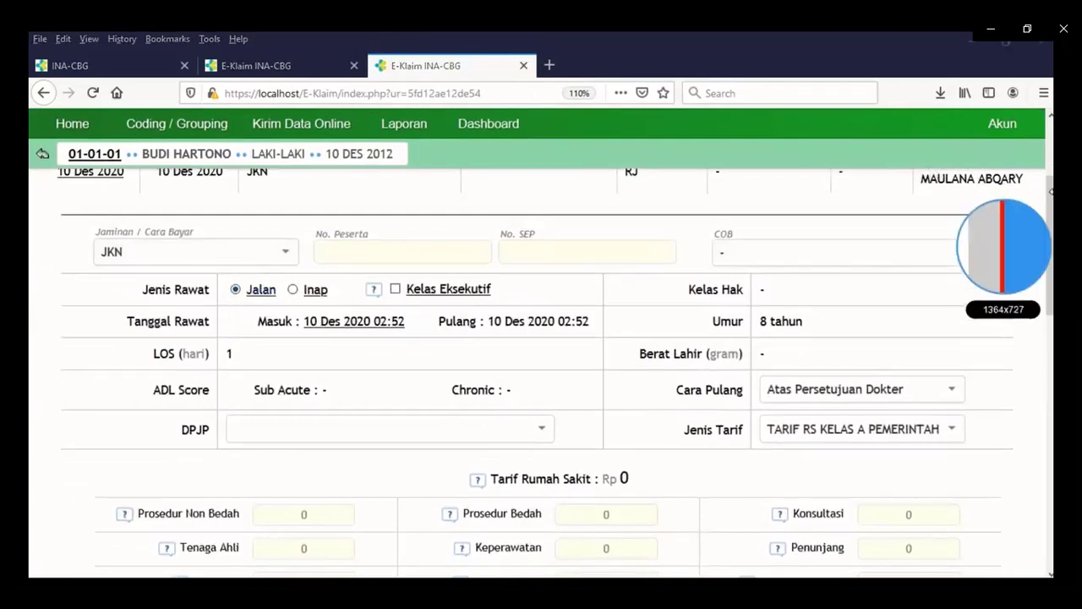
# Keep JKN as the payer and enter the participant number and SEP number.
pyautogui.click(1051, 192)
pyautogui.moveTo(1051, 193); pyautogui.dragTo(1051, 165)
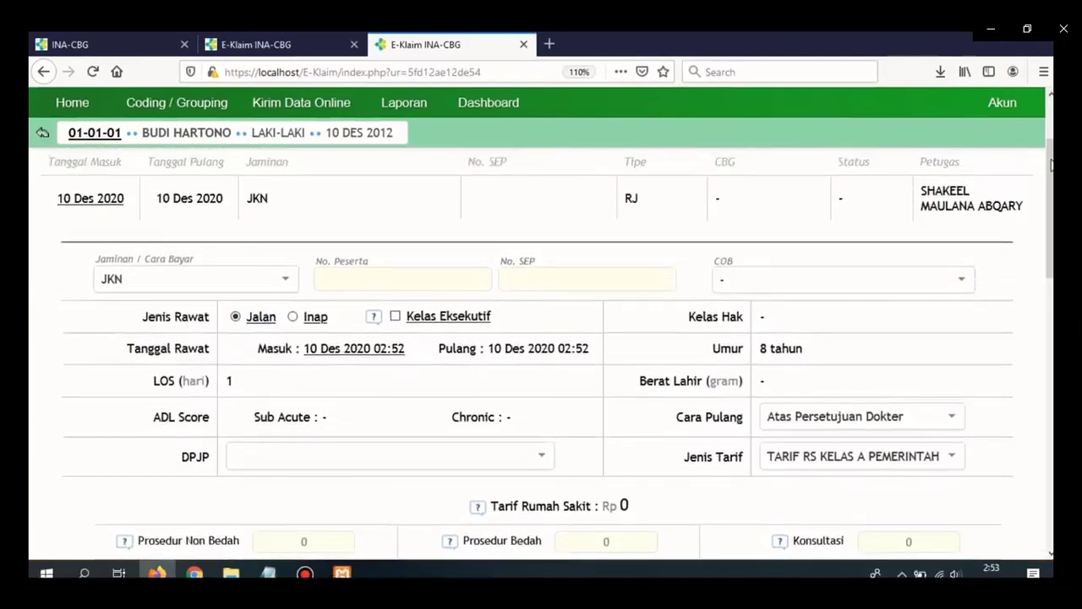
pyautogui.click(237, 281)
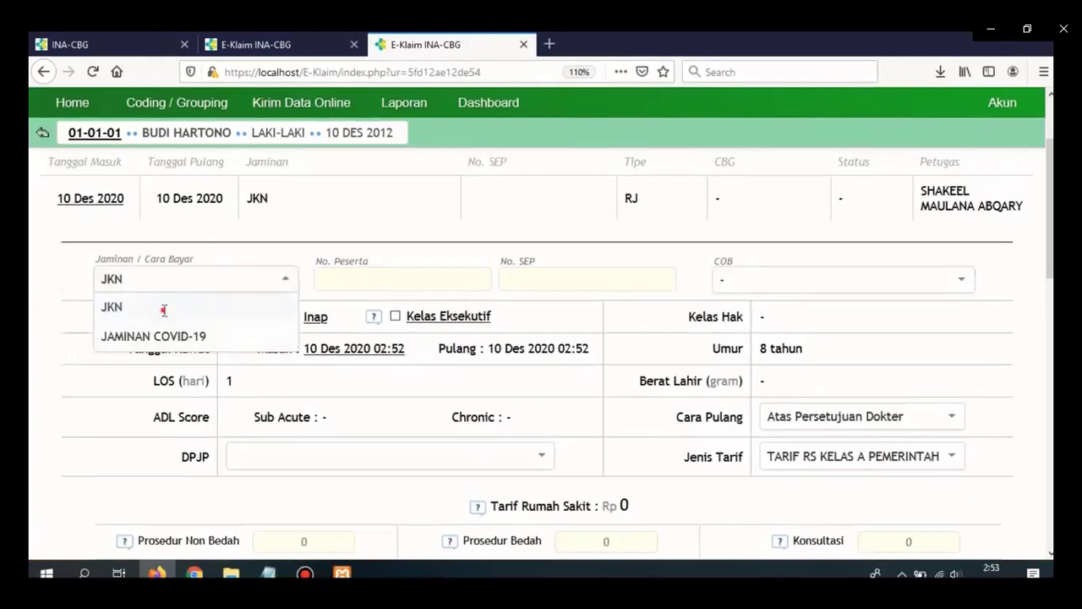
pyautogui.click(164, 311)
pyautogui.click(359, 286)
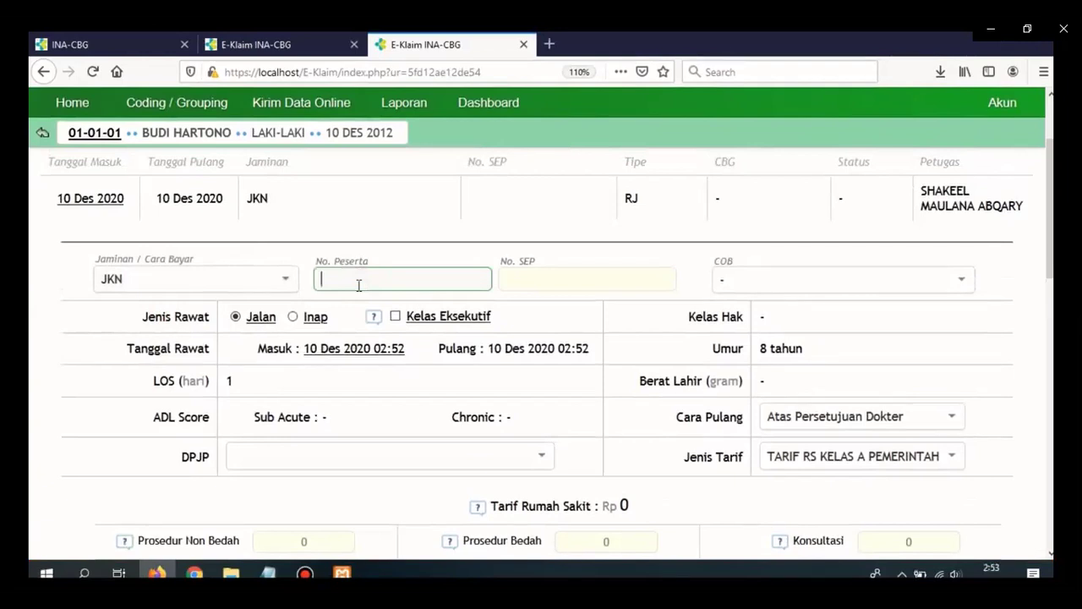
pyautogui.write('11111')
pyautogui.press('Tab')
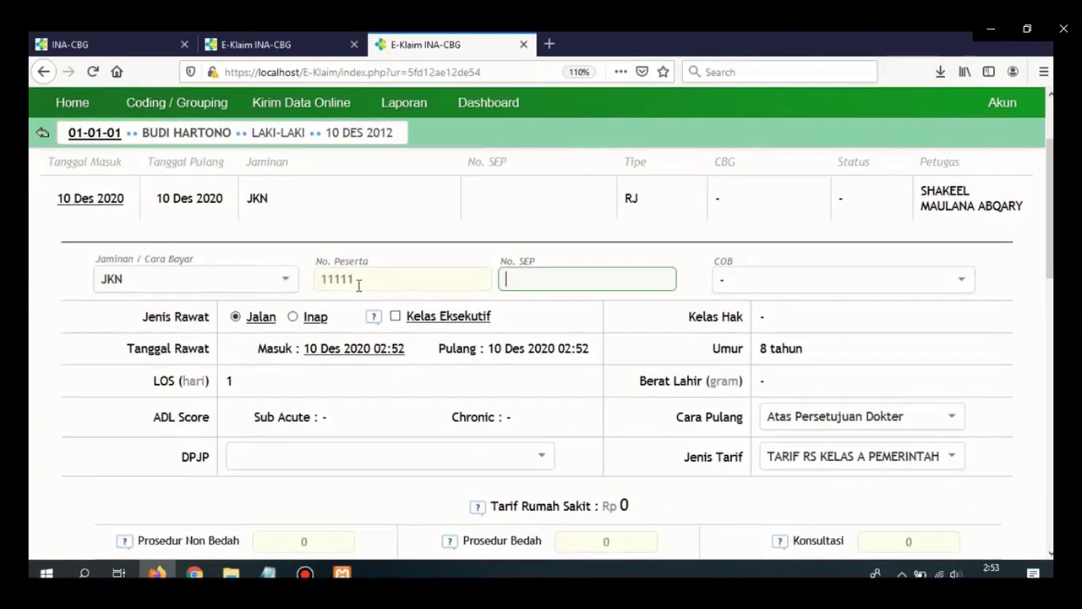
pyautogui.write('1111111')
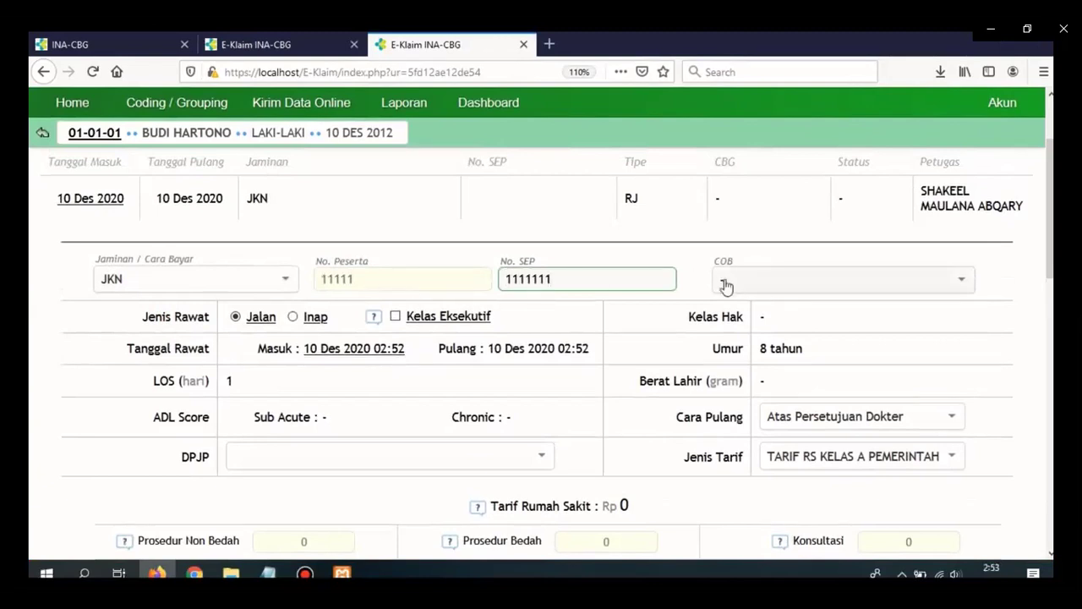
# Leave the COB insurer at '-' (none).
pyautogui.click(758, 287)
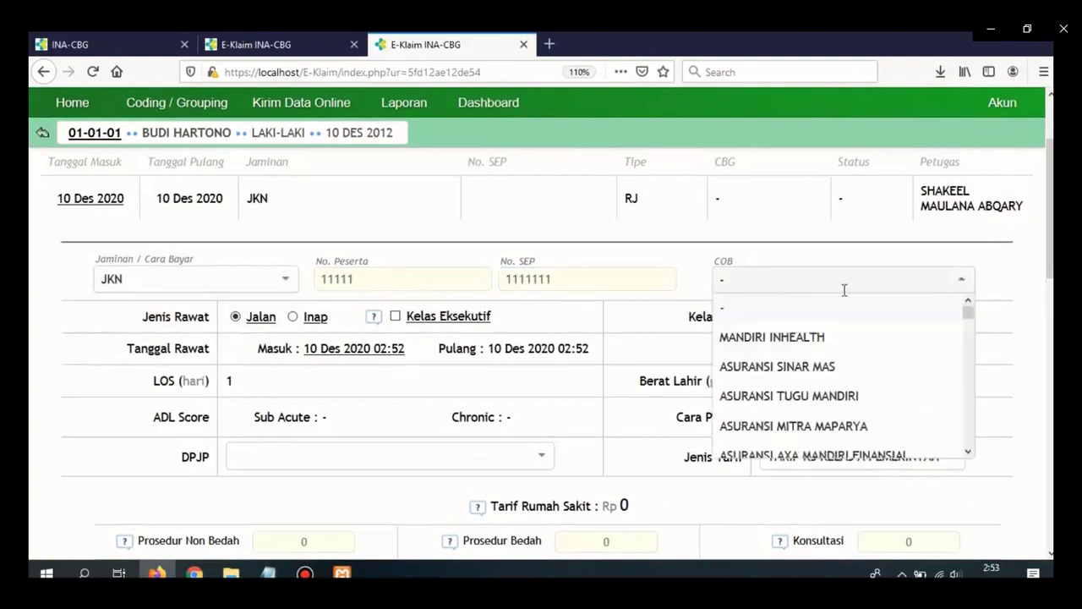
pyautogui.moveTo(970, 314); pyautogui.dragTo(967, 285)
pyautogui.click(967, 285)
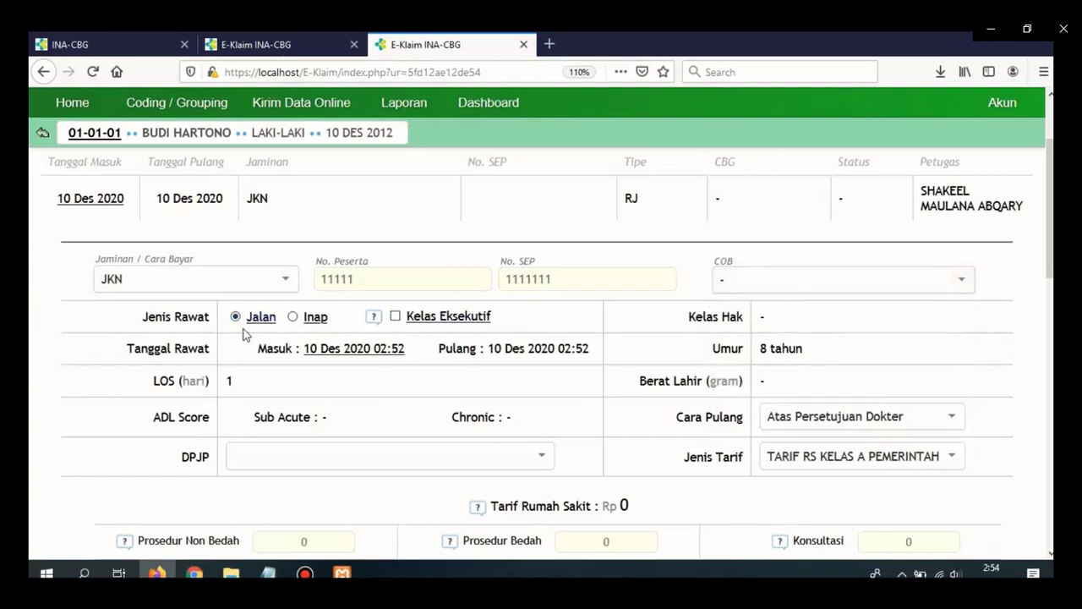
pyautogui.moveTo(1051, 177); pyautogui.dragTo(1050, 212)
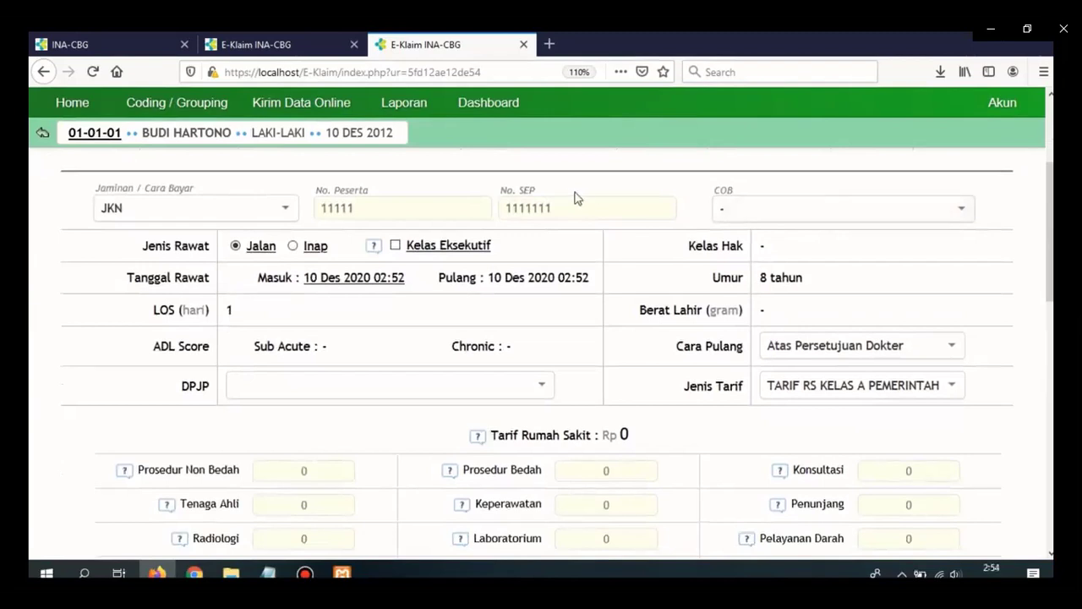
# Set the admission date to 1 Des 2020, giving a 1-day length of stay.
pyautogui.scroll(1, 1052, 249)
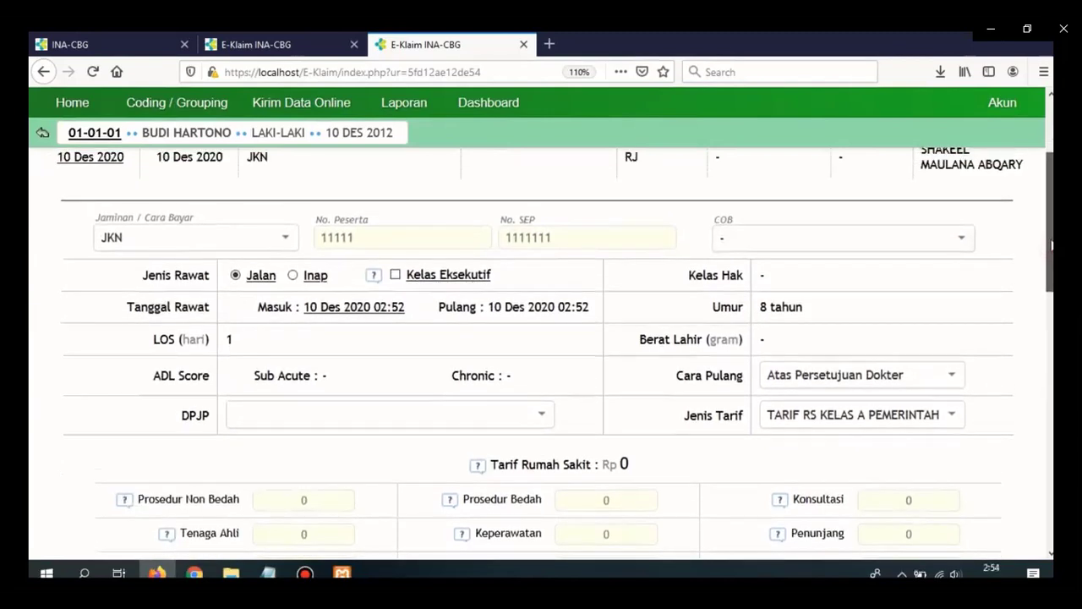
pyautogui.scroll(-1, 1052, 248)
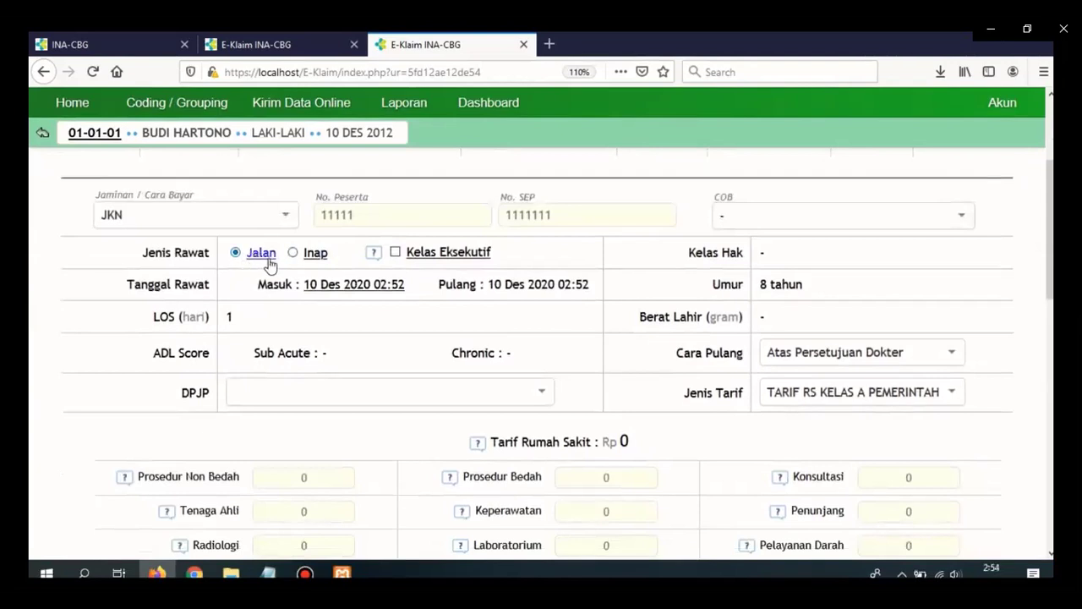
pyautogui.click(333, 288)
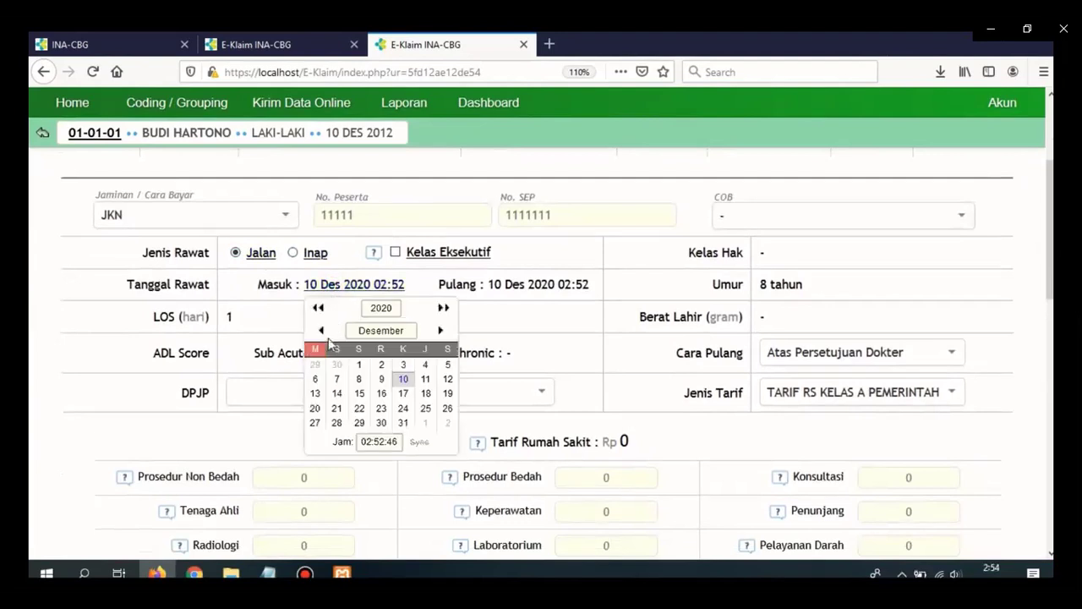
pyautogui.click(358, 365)
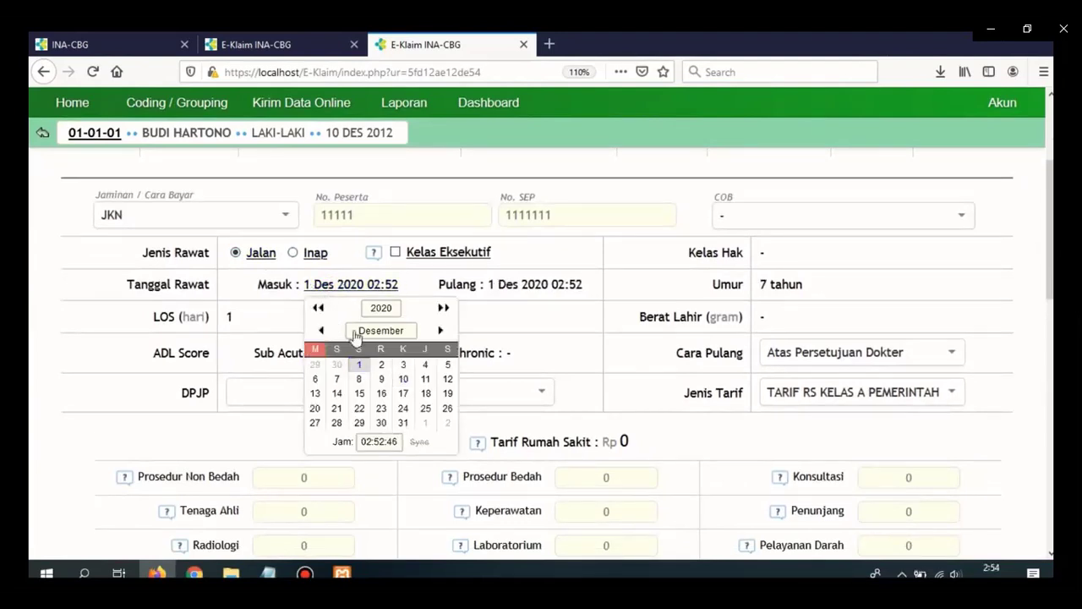
pyautogui.click(358, 285)
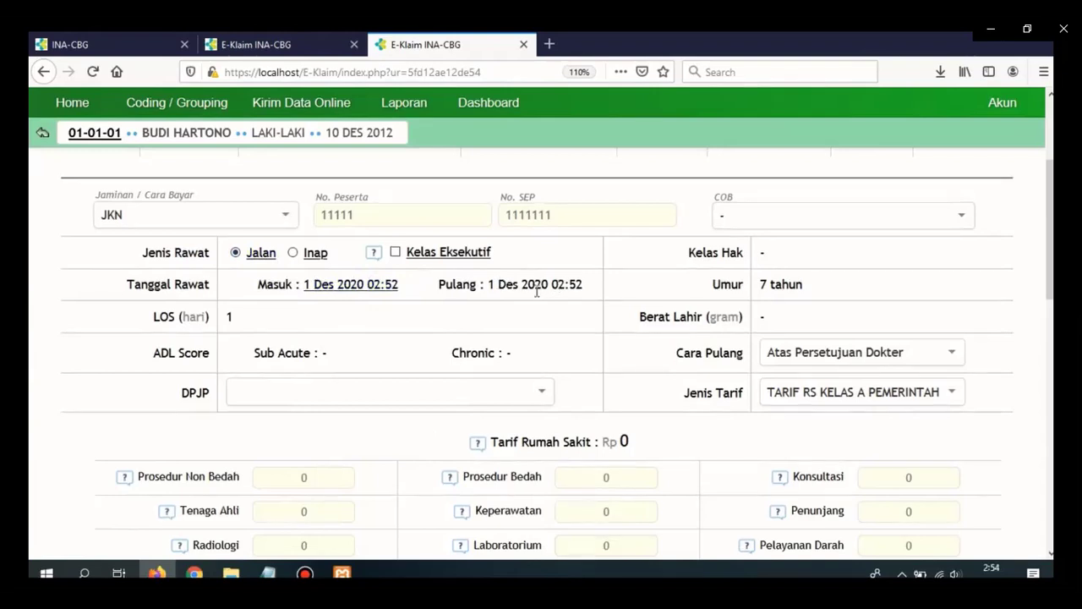
pyautogui.click(1052, 240)
pyautogui.moveTo(1052, 239); pyautogui.dragTo(1052, 241)
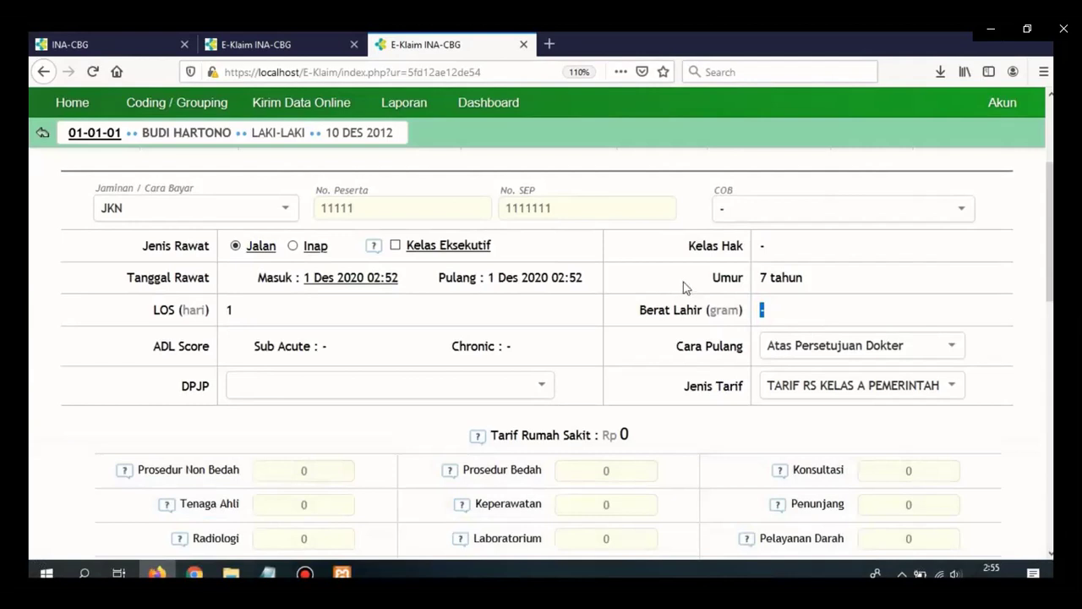
pyautogui.click(785, 318)
pyautogui.scroll(-1, 1049, 237)
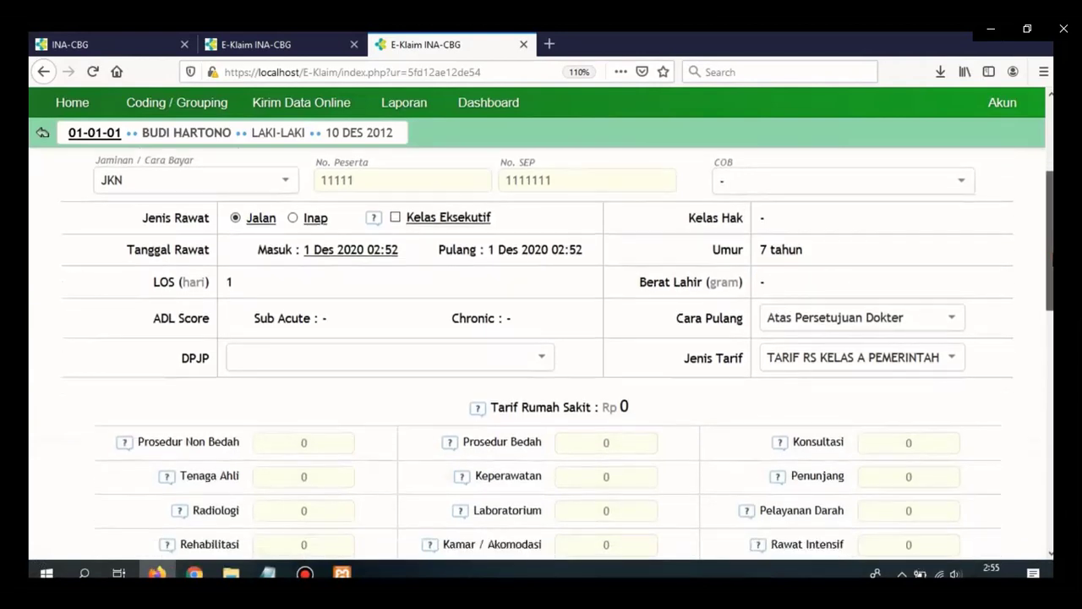
pyautogui.click(859, 318)
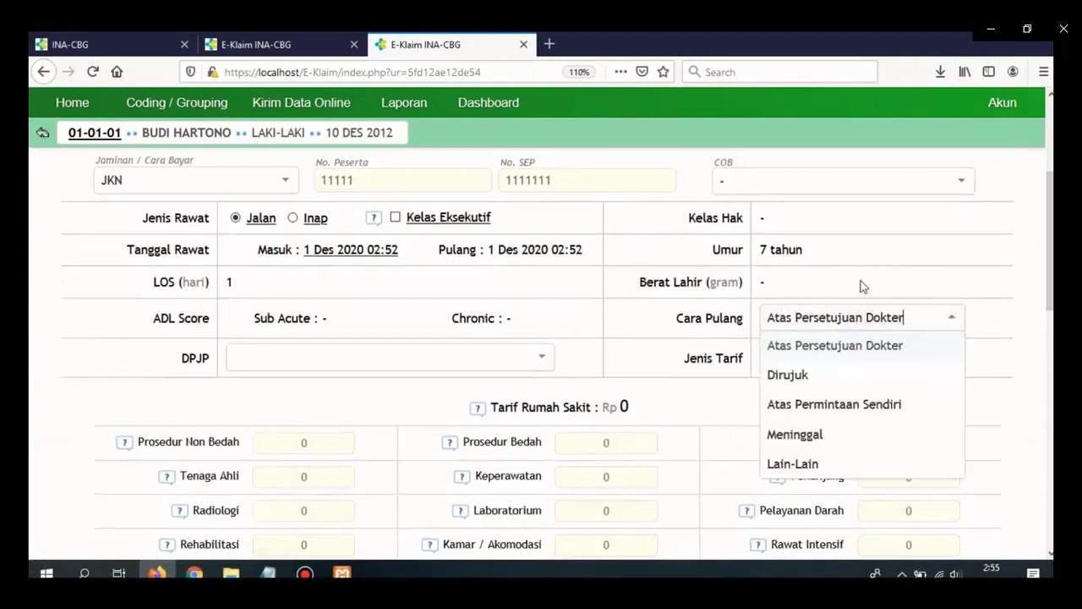
pyautogui.click(861, 280)
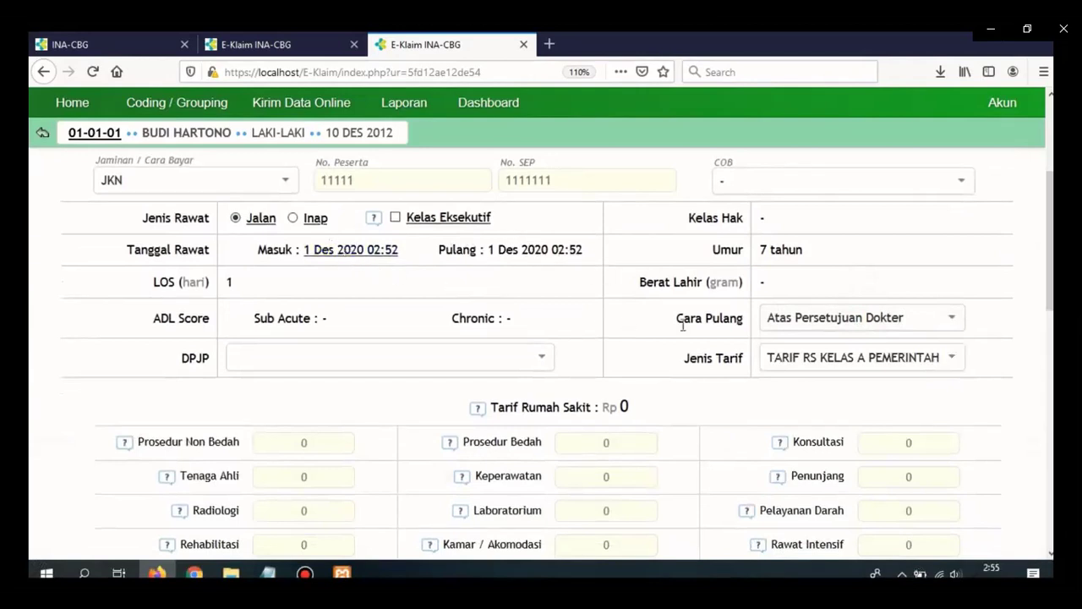
pyautogui.click(782, 318)
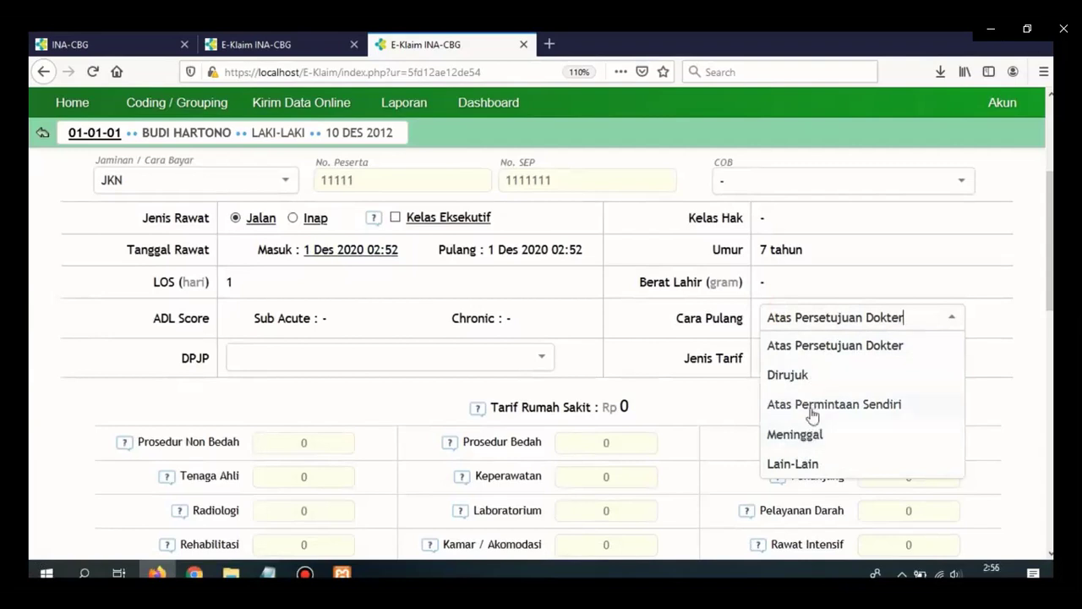
pyautogui.click(788, 378)
pyautogui.click(812, 318)
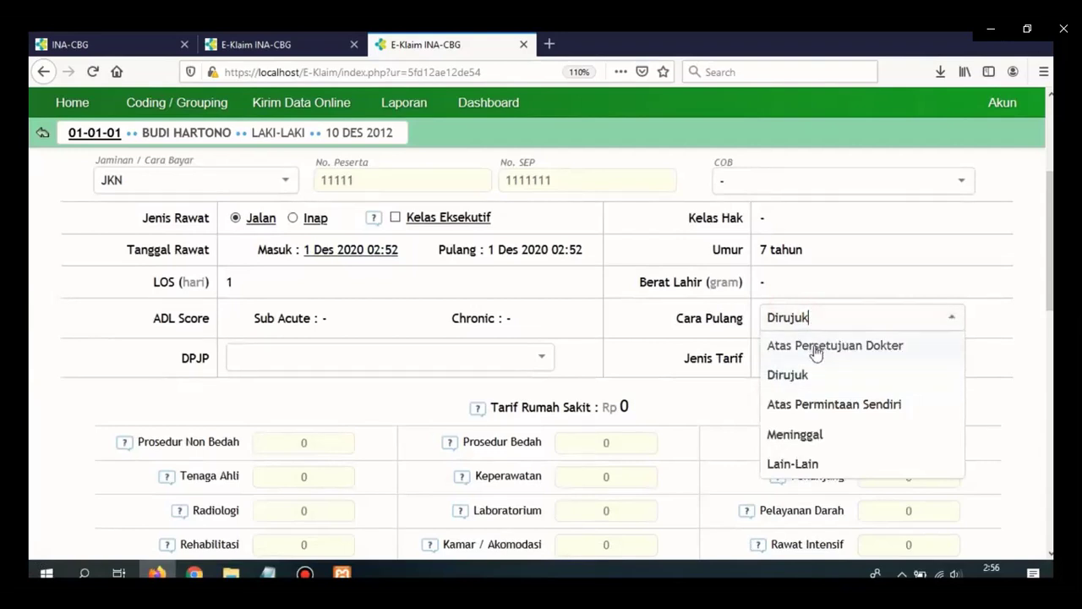
pyautogui.click(815, 351)
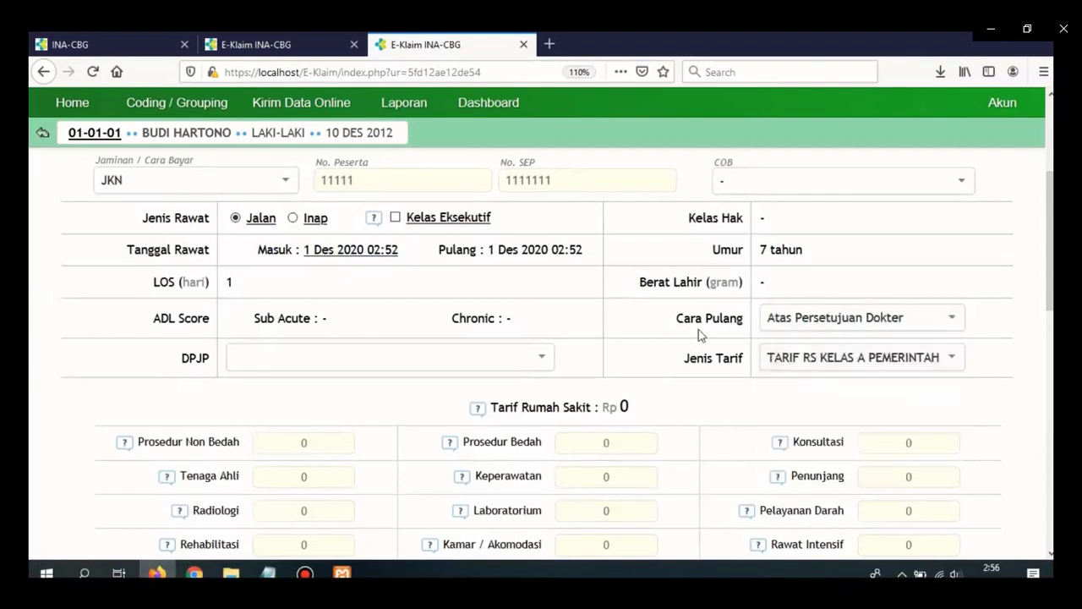
pyautogui.click(515, 358)
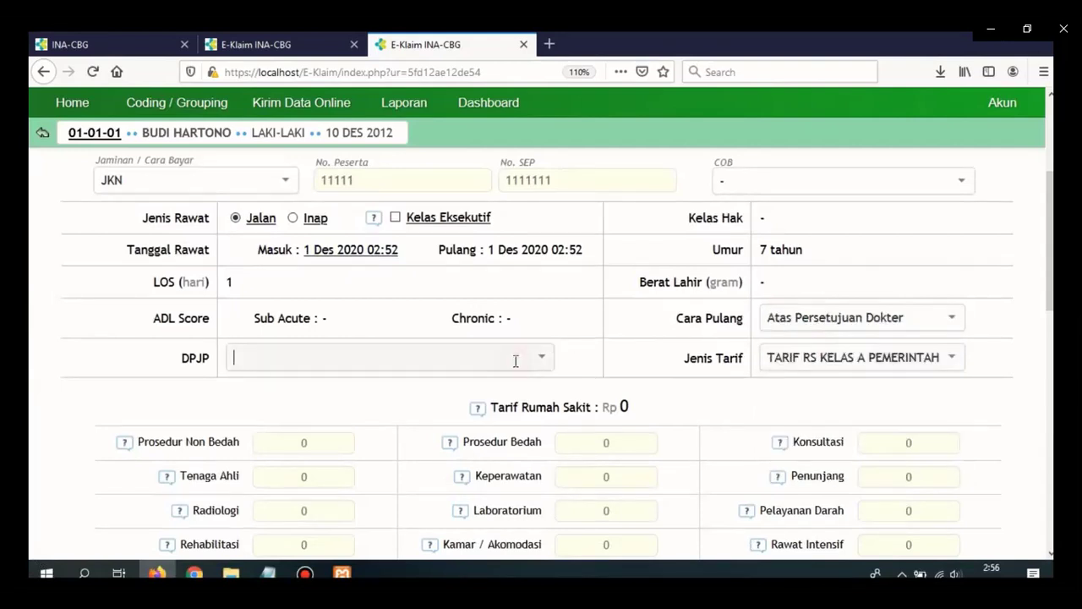
pyautogui.click(370, 350)
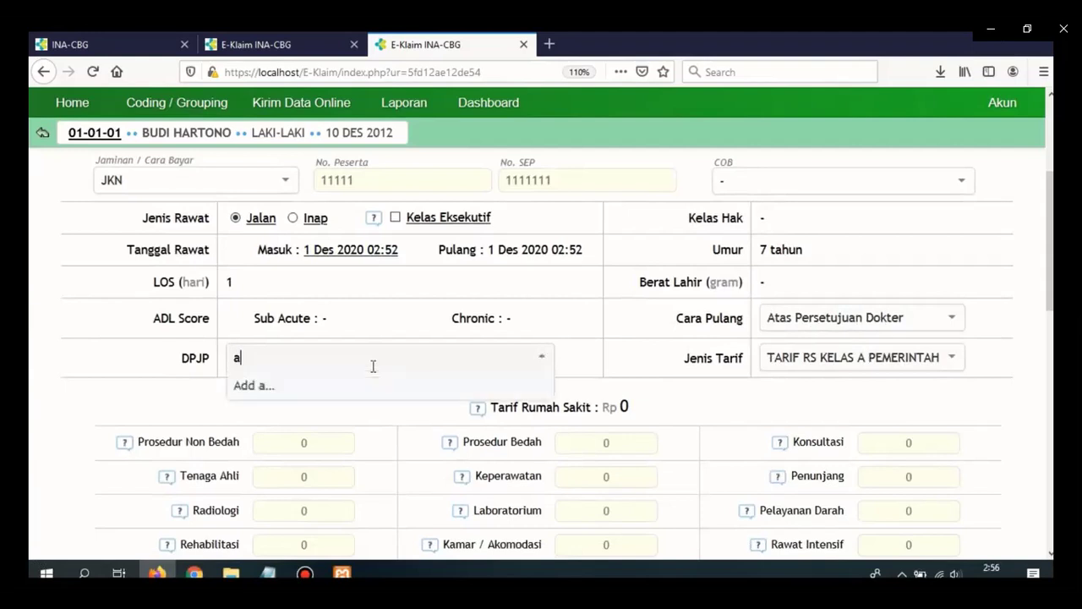
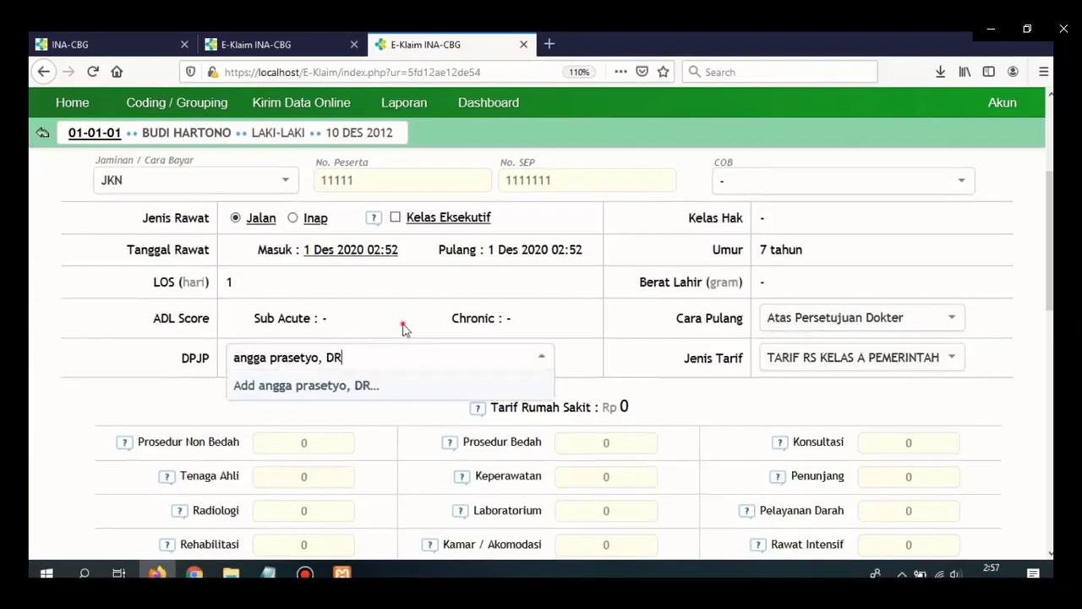
# Add the attending doctor's name, in lowercase with 'dr', as a new DPJP entry.
pyautogui.click(403, 325)
pyautogui.click(371, 364)
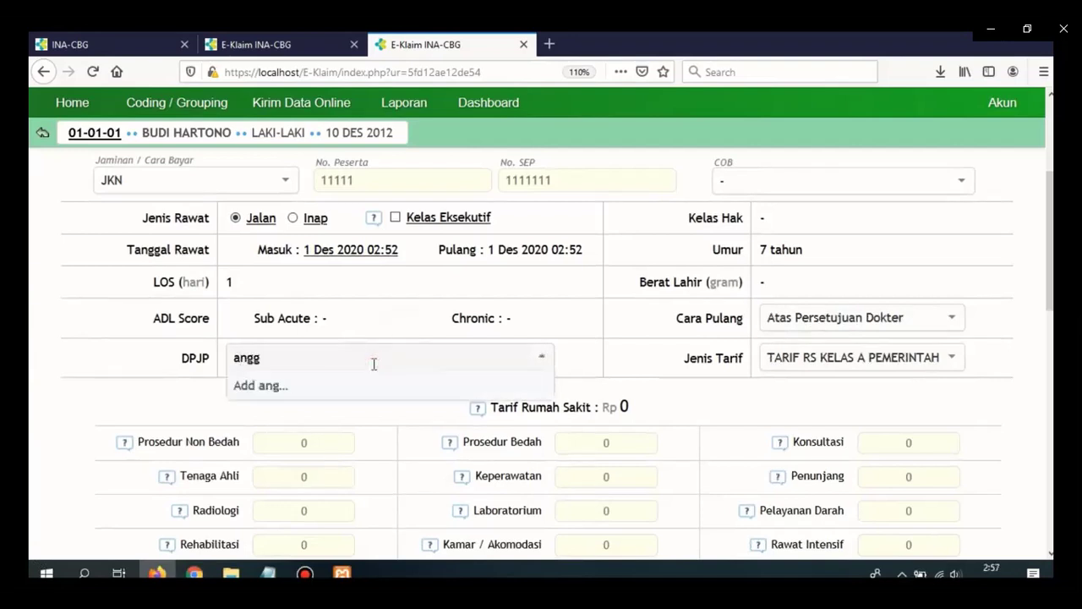
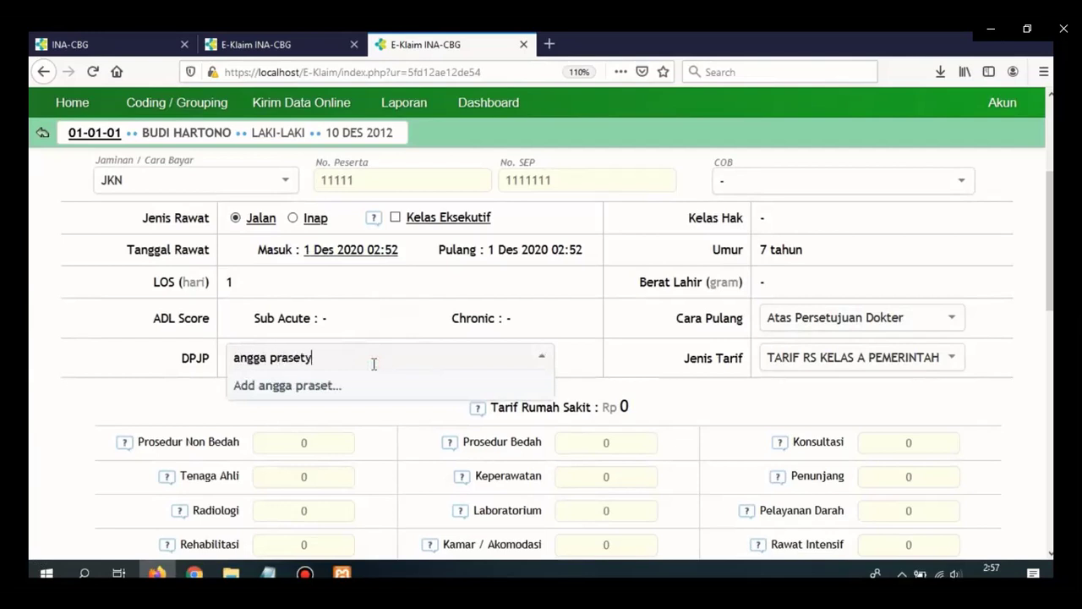
pyautogui.click(374, 373)
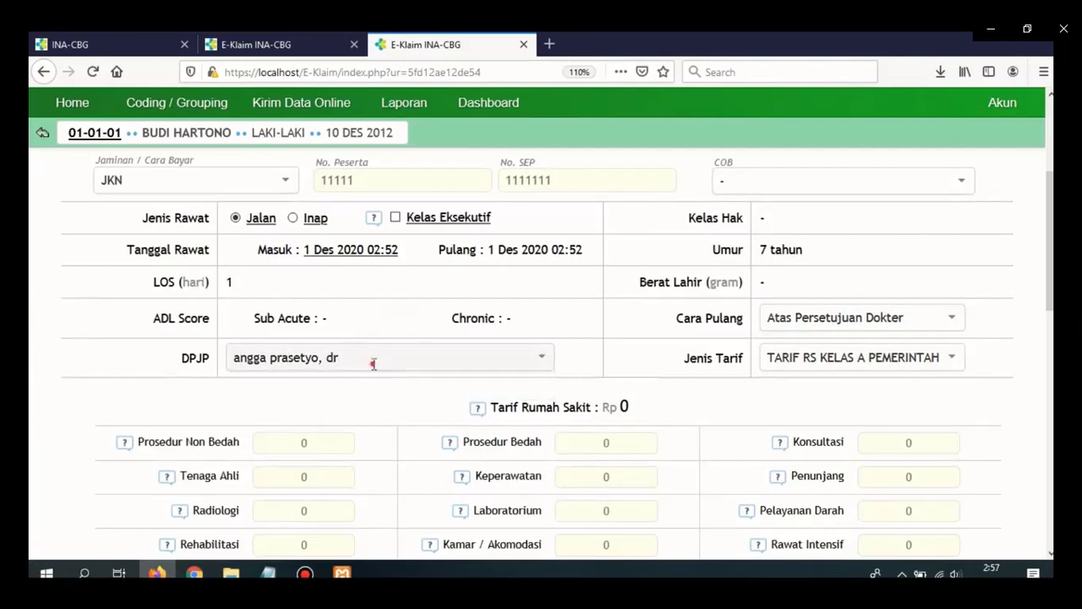
# Check that the DPJP list offers the newly added doctor as its only choice.
pyautogui.click(373, 363)
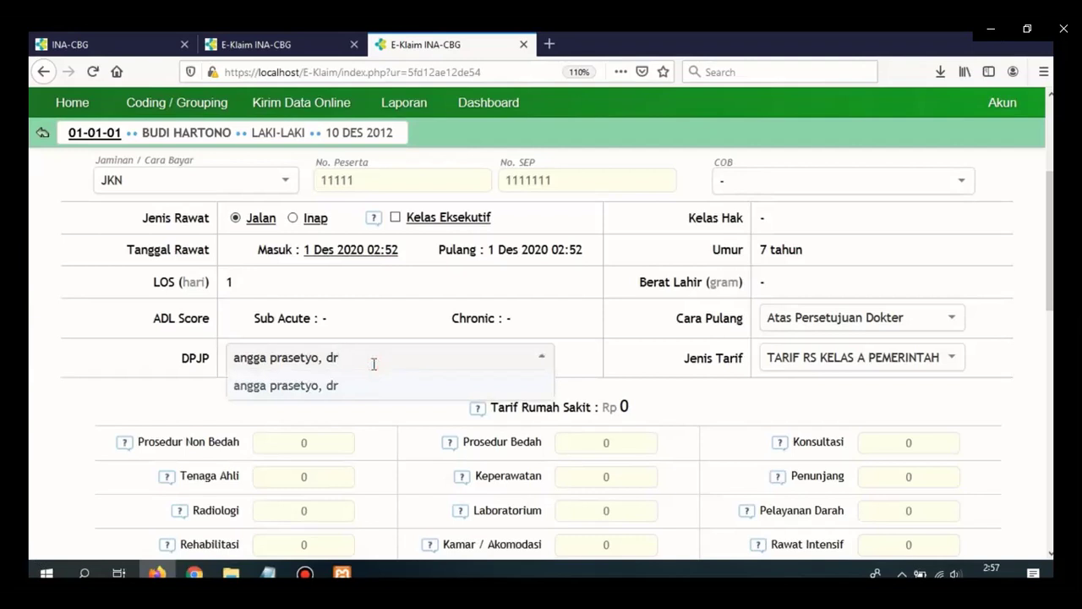
pyautogui.click(376, 326)
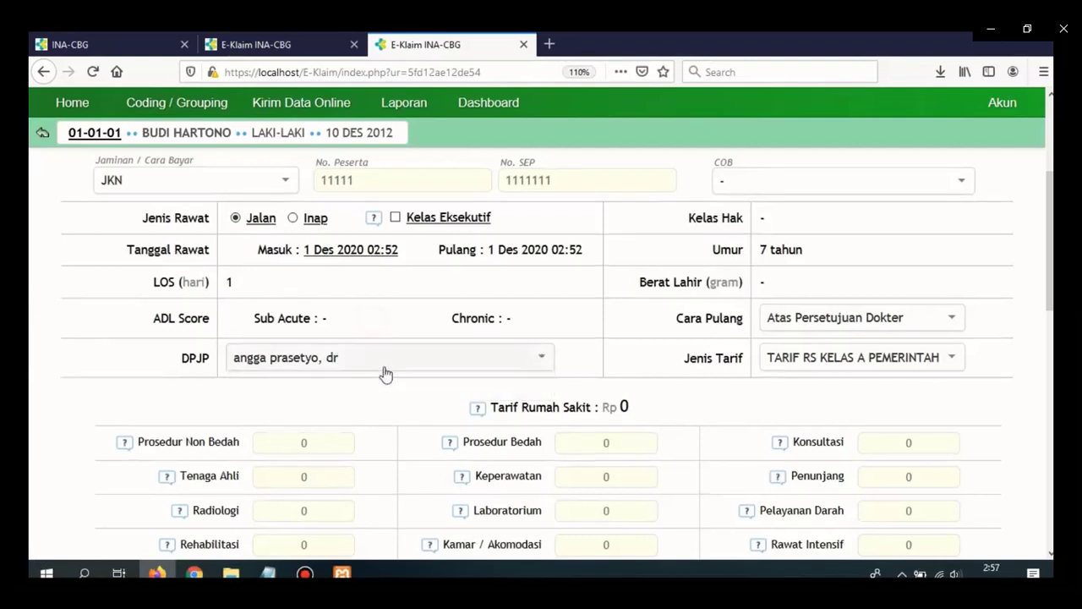
pyautogui.click(435, 350)
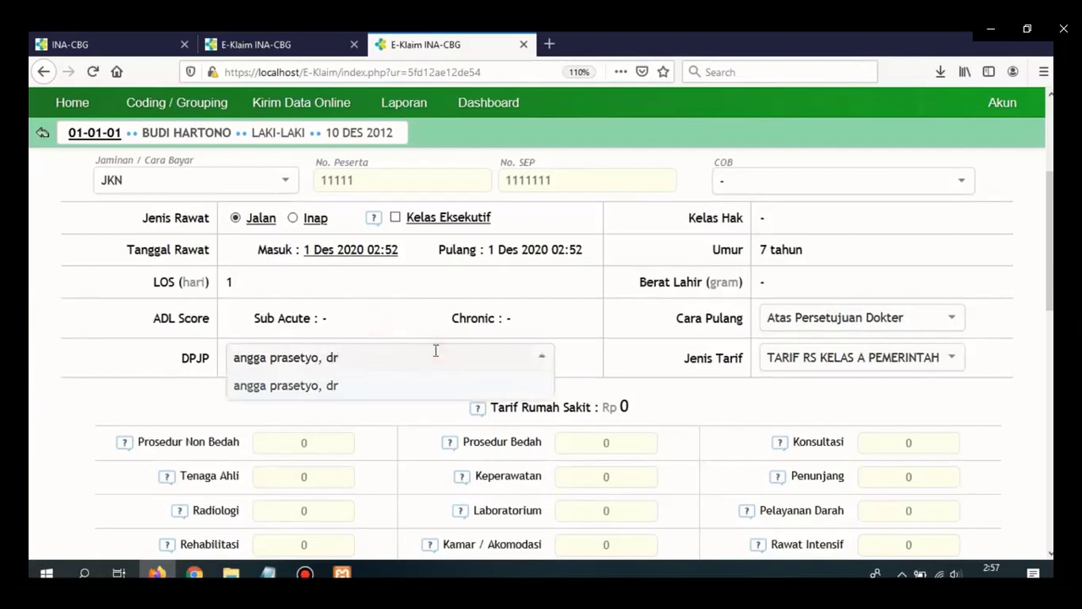
pyautogui.click(436, 351)
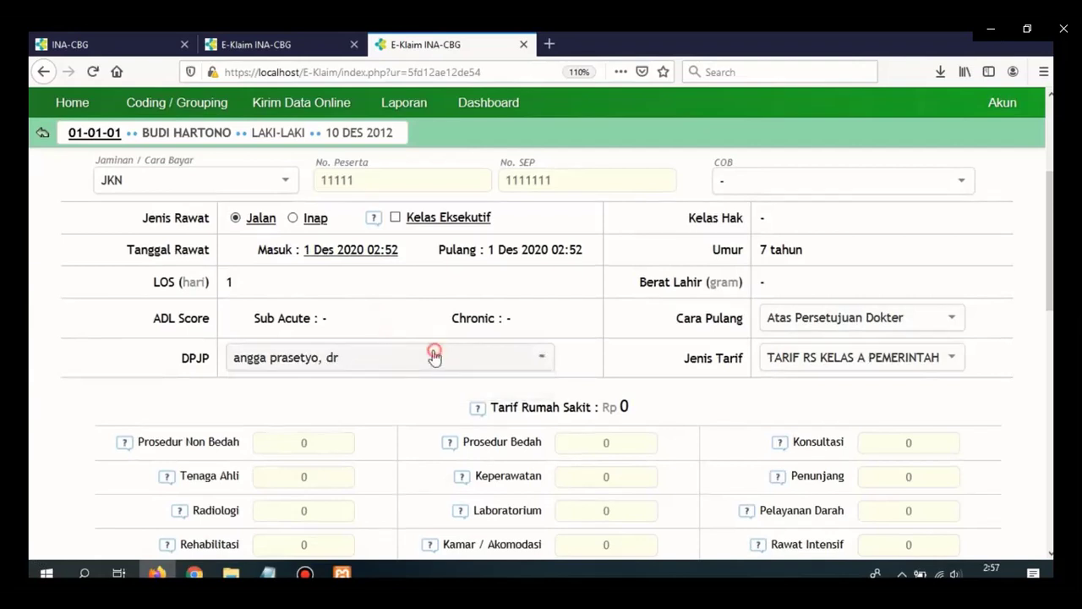
pyautogui.click(365, 358)
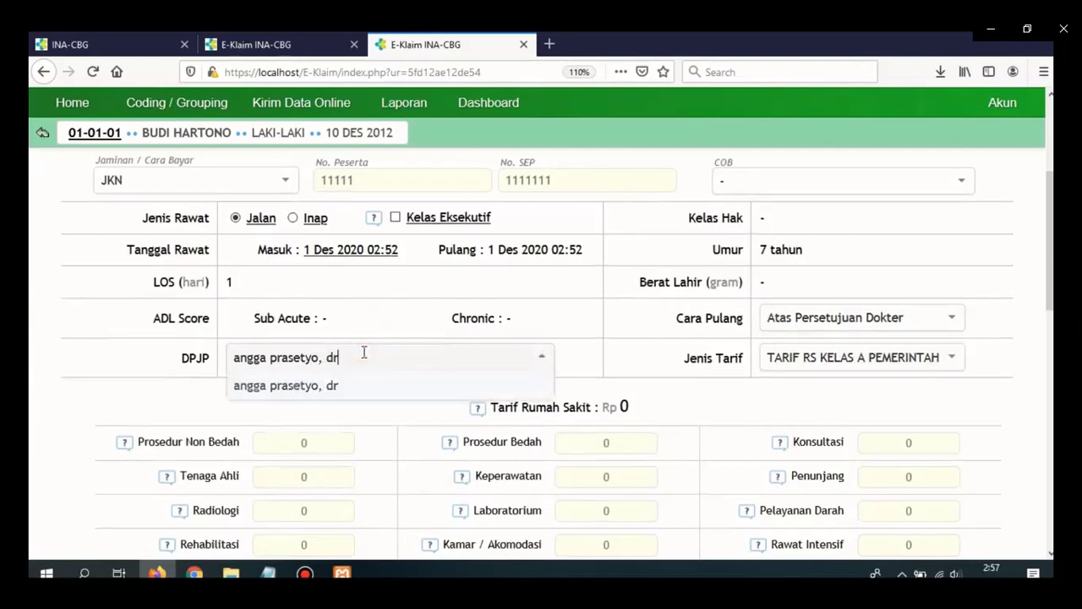
pyautogui.click(364, 355)
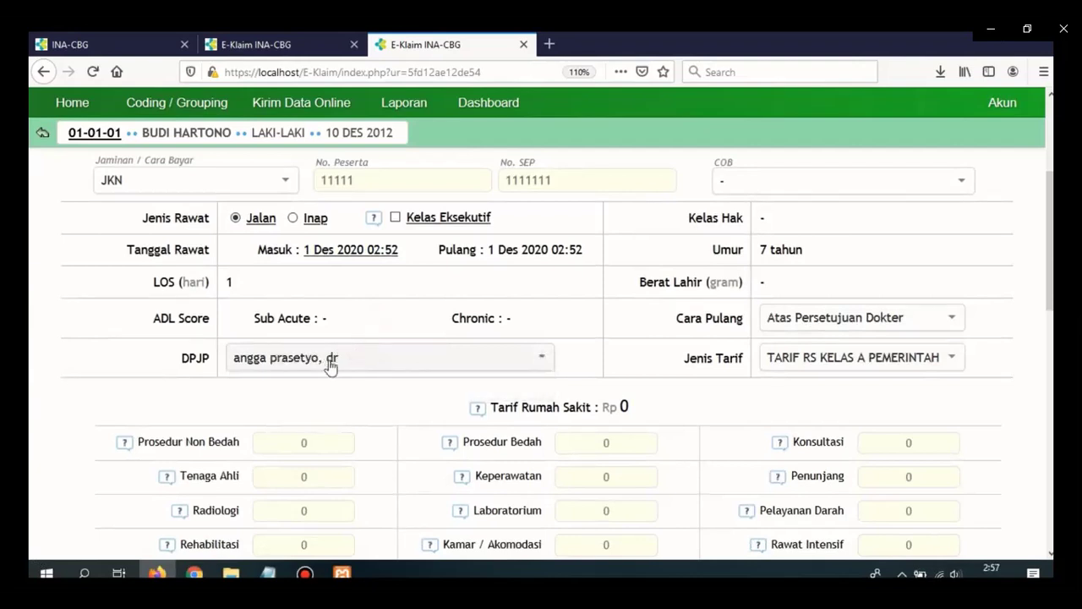
pyautogui.click(345, 362)
# Add a second attending doctor as DPJP, with the list now offering two doctors.
pyautogui.press('BackSpace')
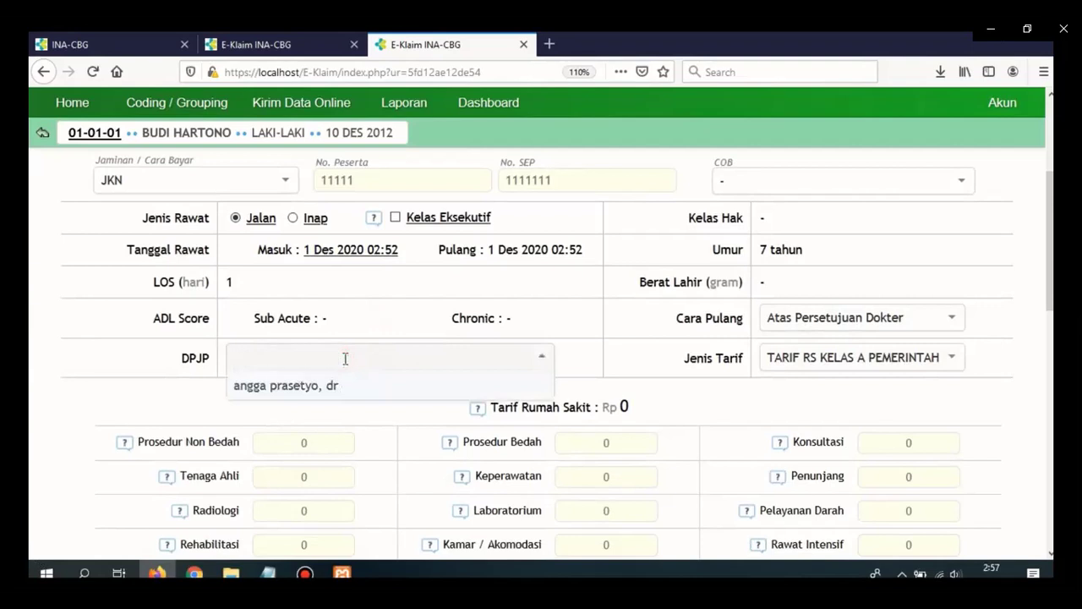
pyautogui.write('ni')
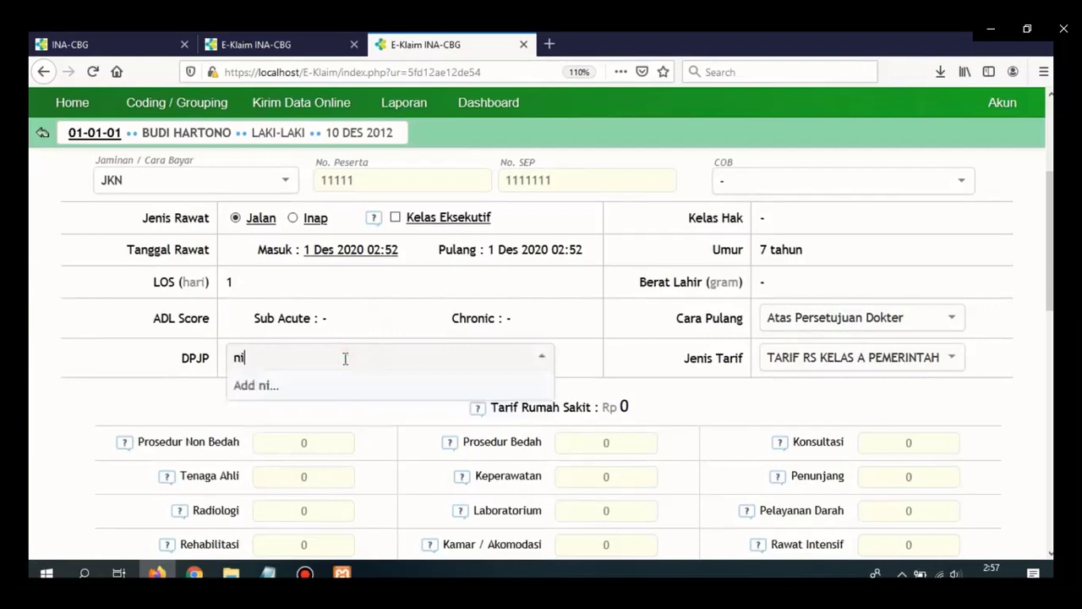
pyautogui.write('lasari, dr')
pyautogui.press('Return')
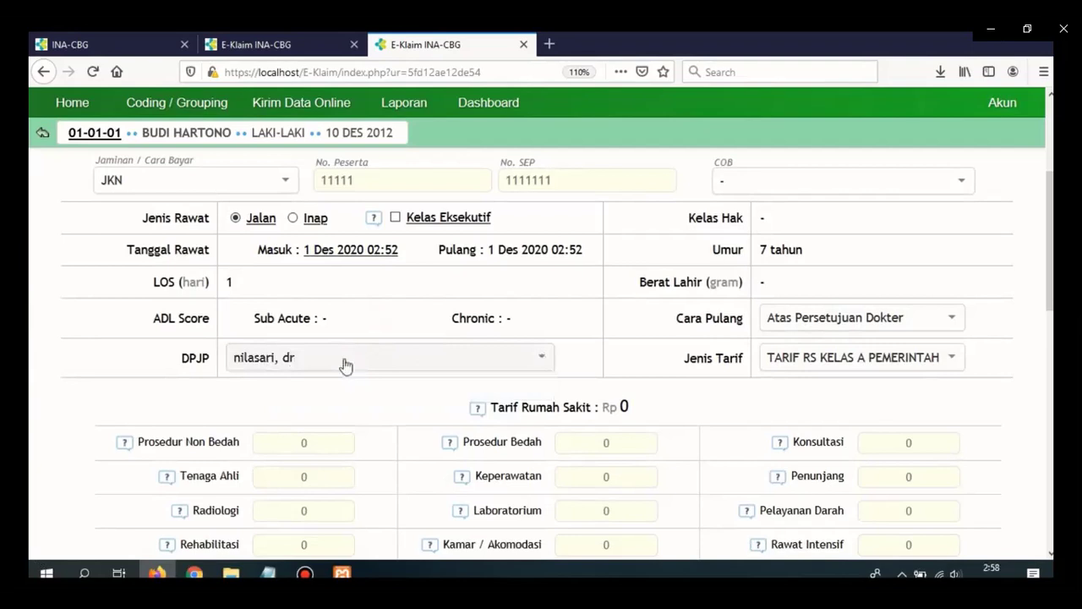
pyautogui.click(447, 362)
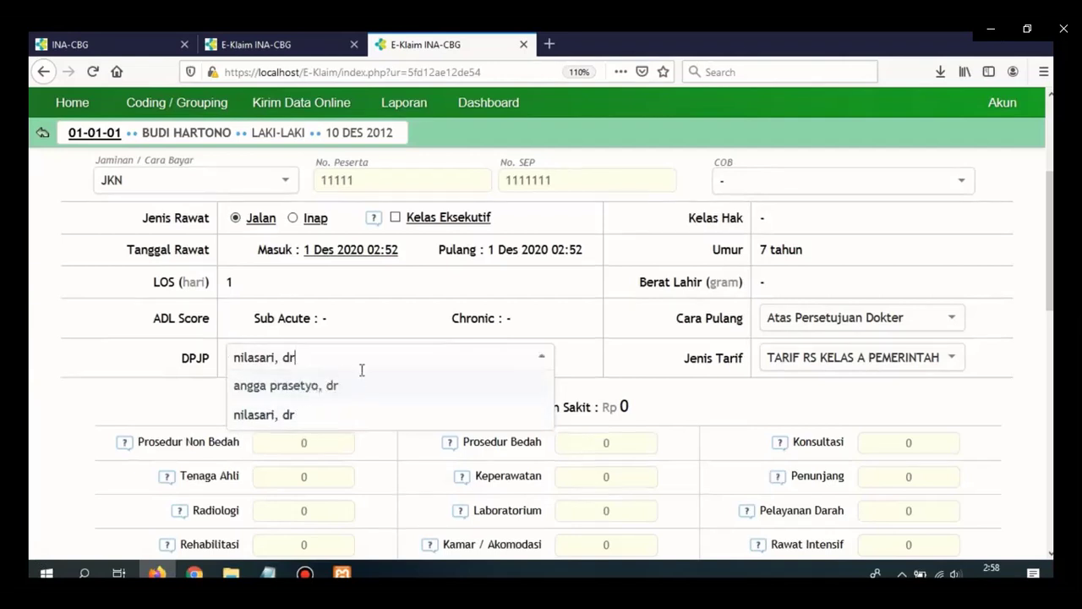
pyautogui.click(411, 364)
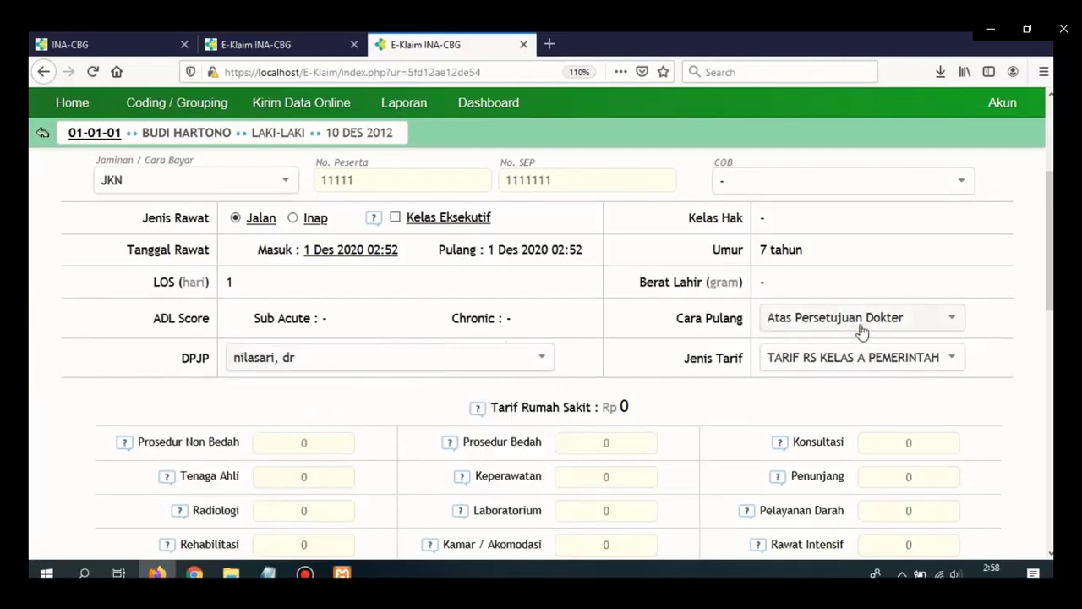
# Clear the Prosedur Bedah charge in the tariff table.
pyautogui.moveTo(1050, 254); pyautogui.dragTo(1047, 316)
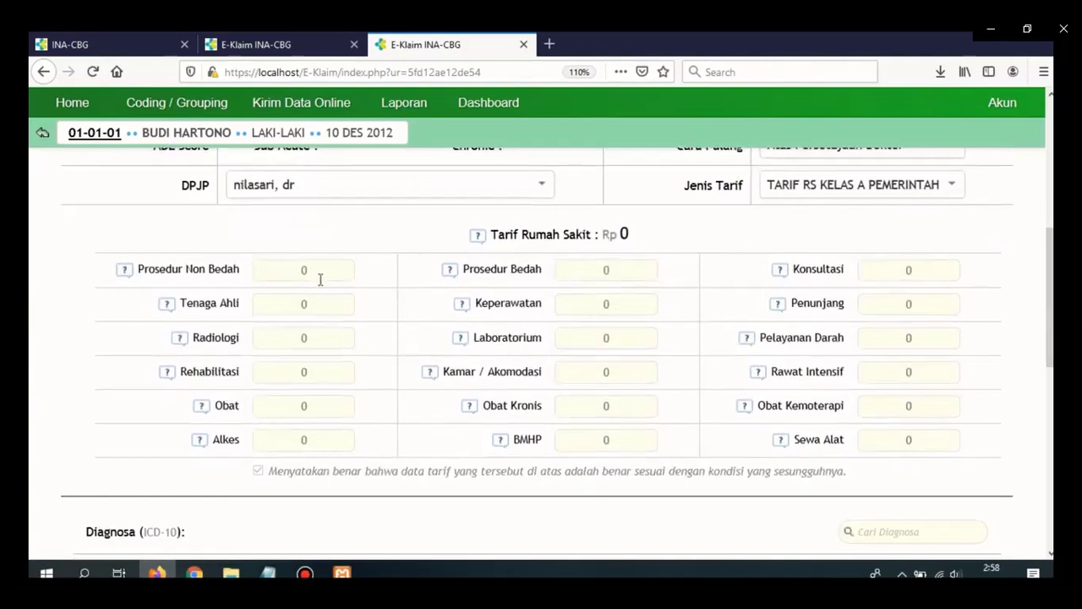
pyautogui.click(588, 270)
pyautogui.write('1')
pyautogui.press('BackSpace')
# Enter 100000 for Obat and 75,000 for Konsultasi.
pyautogui.click(316, 306)
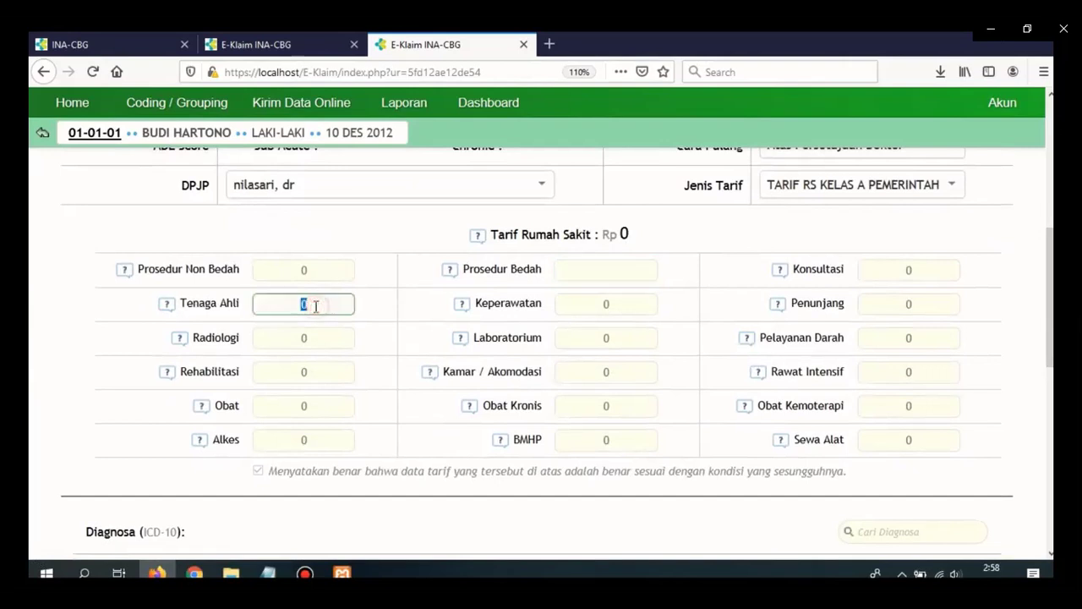
pyautogui.click(315, 405)
pyautogui.write('1000000')
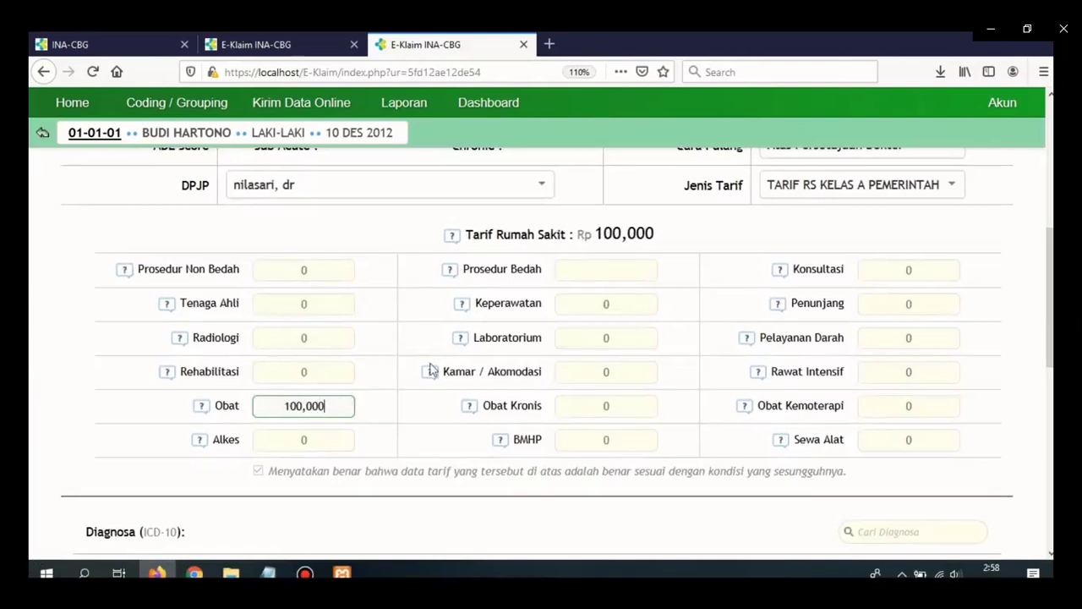
pyautogui.click(907, 271)
pyautogui.write('7')
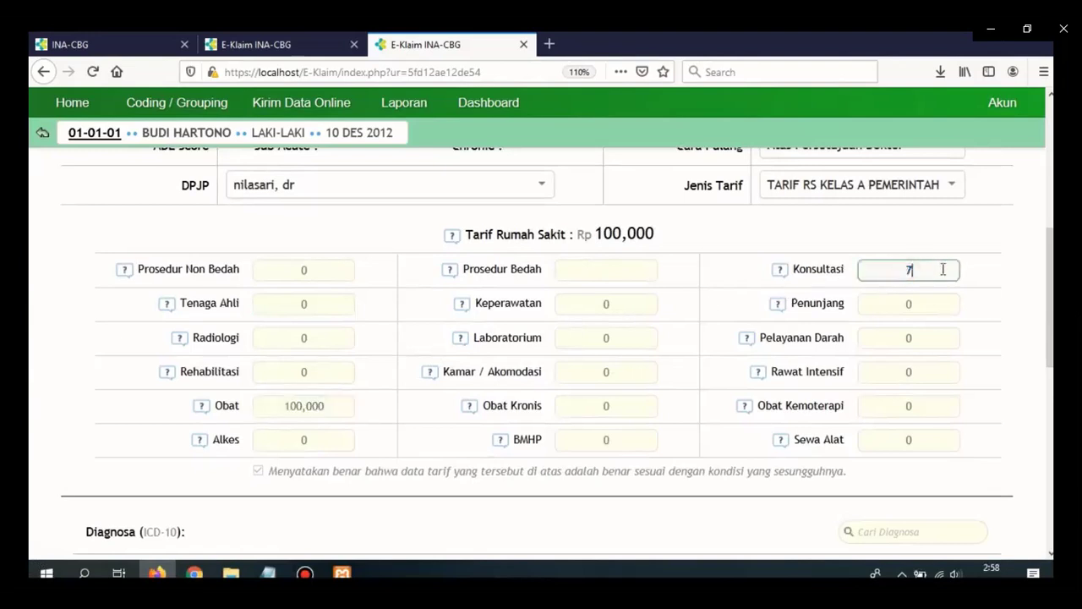
pyautogui.write('5,000')
pyautogui.click(311, 339)
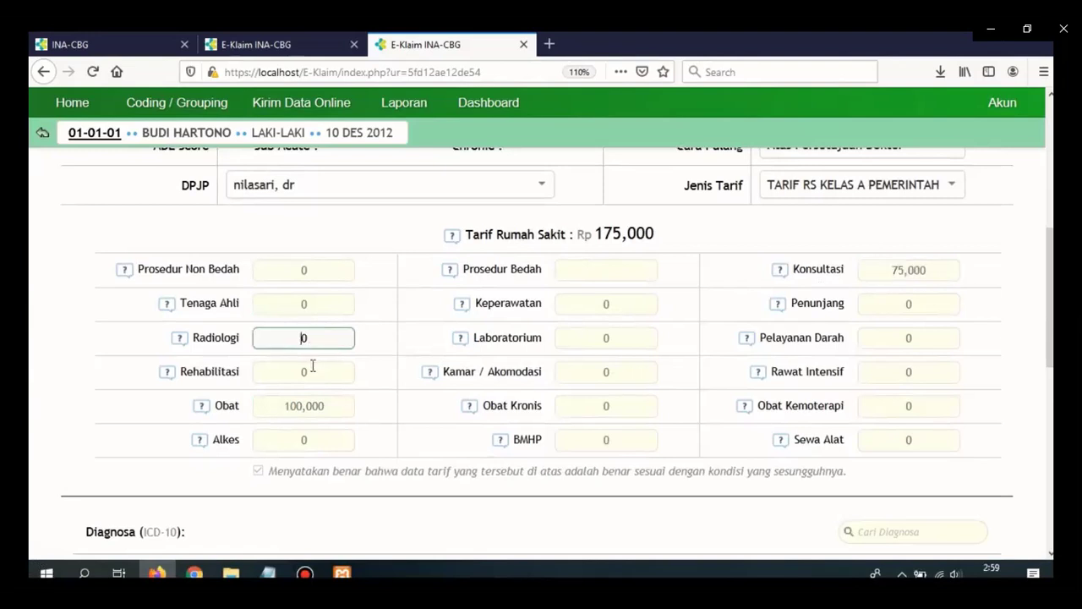
pyautogui.click(312, 370)
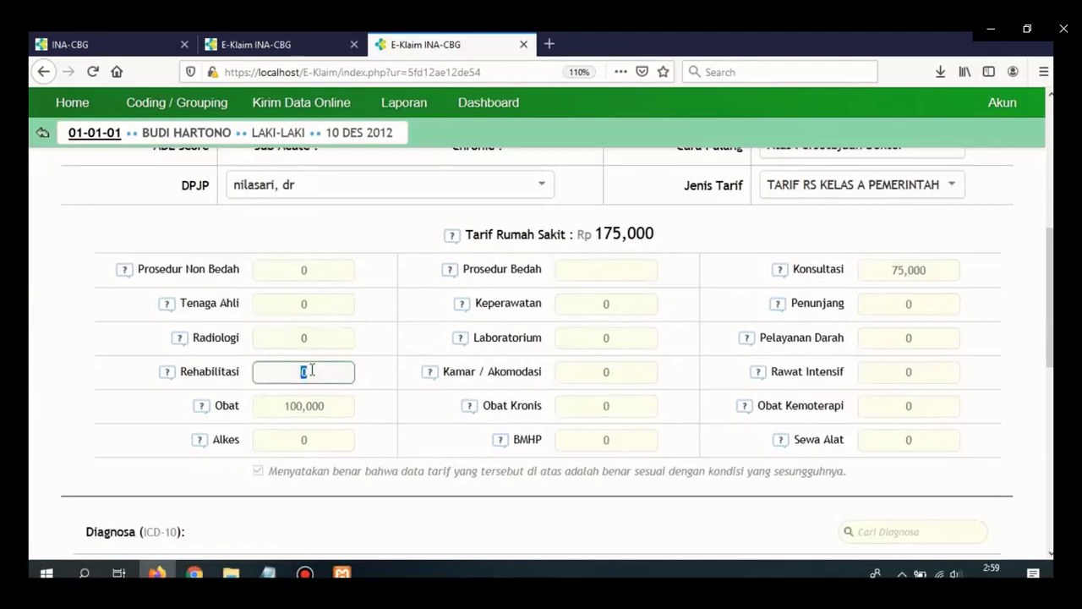
pyautogui.click(315, 279)
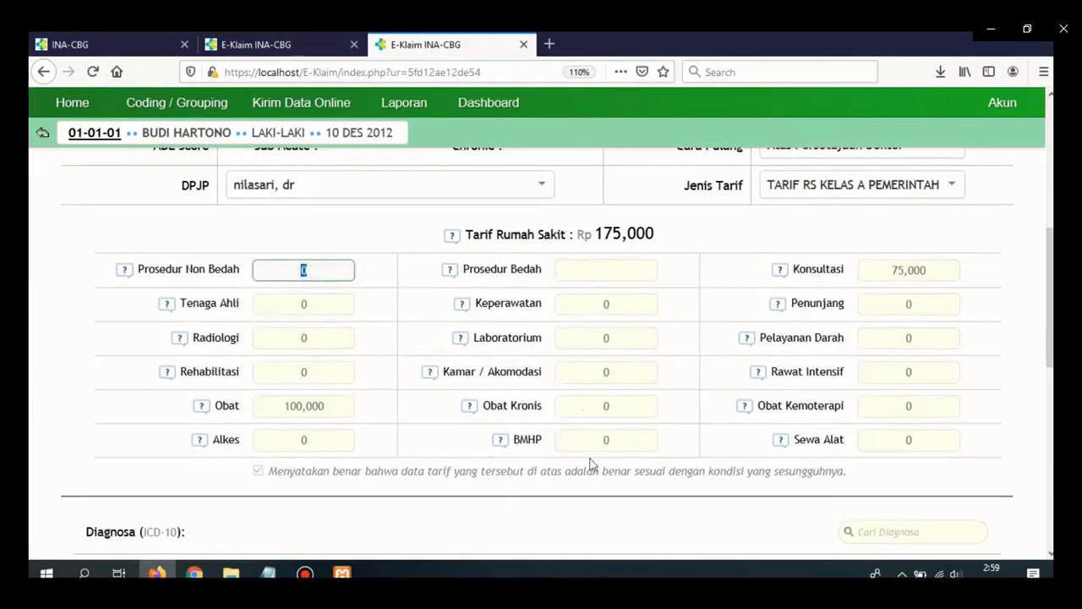
pyautogui.click(605, 270)
pyautogui.write('0')
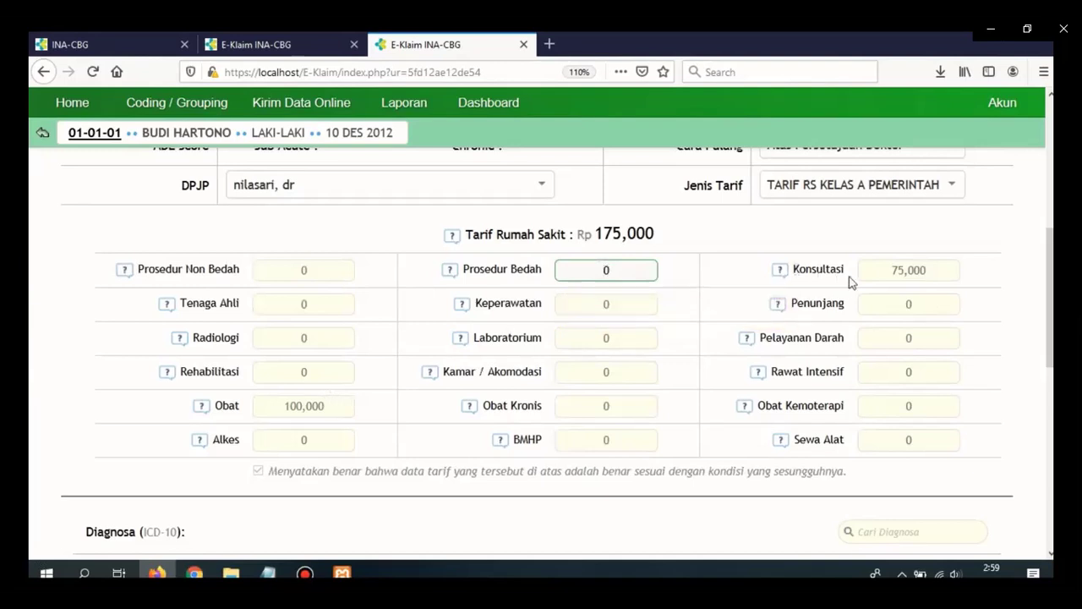
pyautogui.moveTo(1051, 273); pyautogui.dragTo(1049, 353)
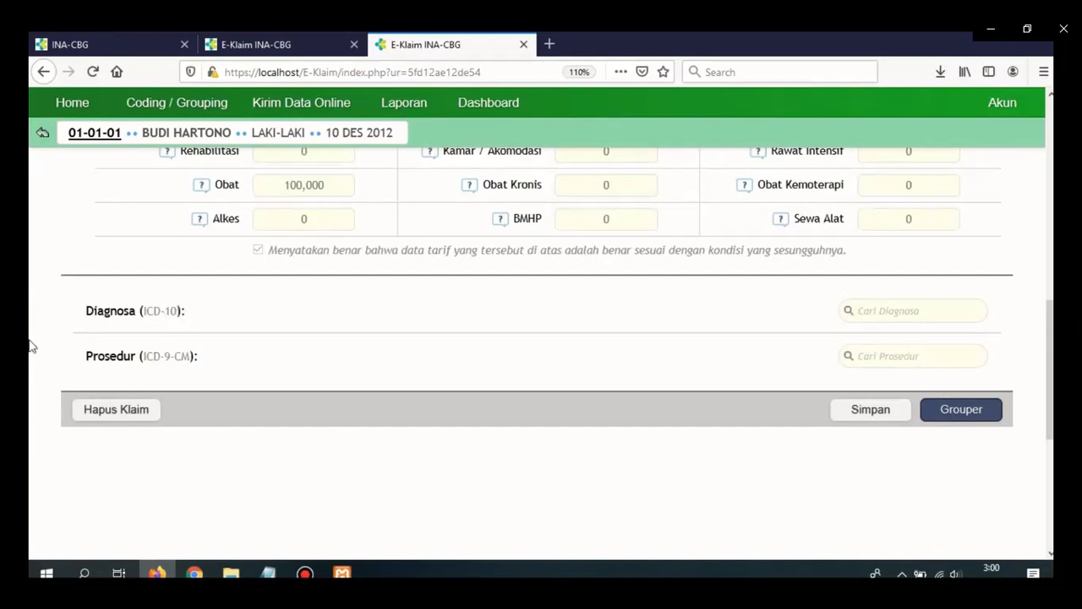
# Search a09.9 and add A09.9 Gastroenteritis and colitis of unspecified origin as primary diagnosis.
pyautogui.click(901, 312)
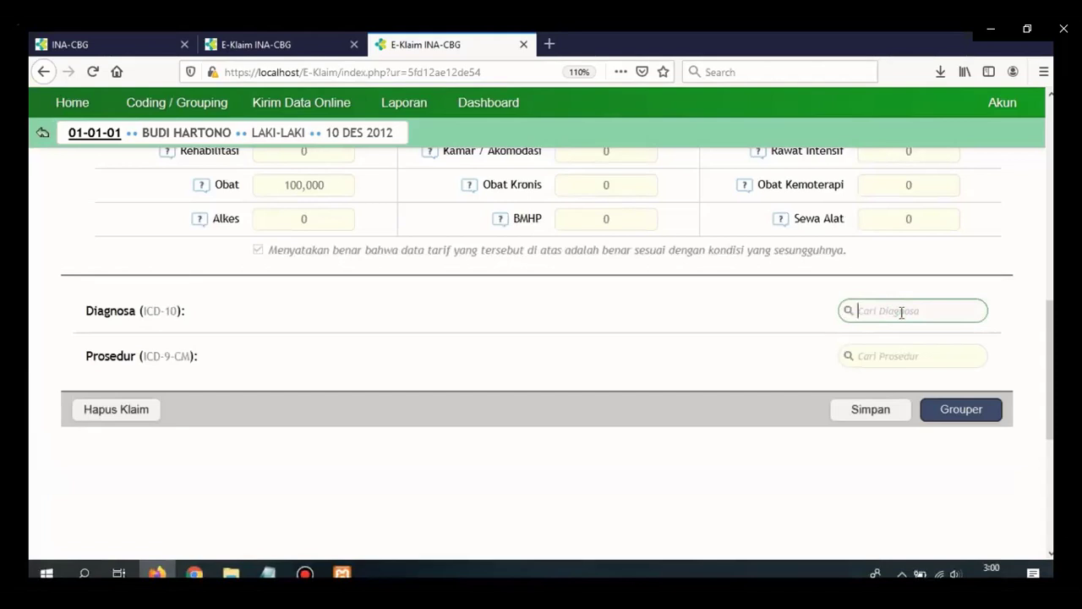
pyautogui.write('a09.9')
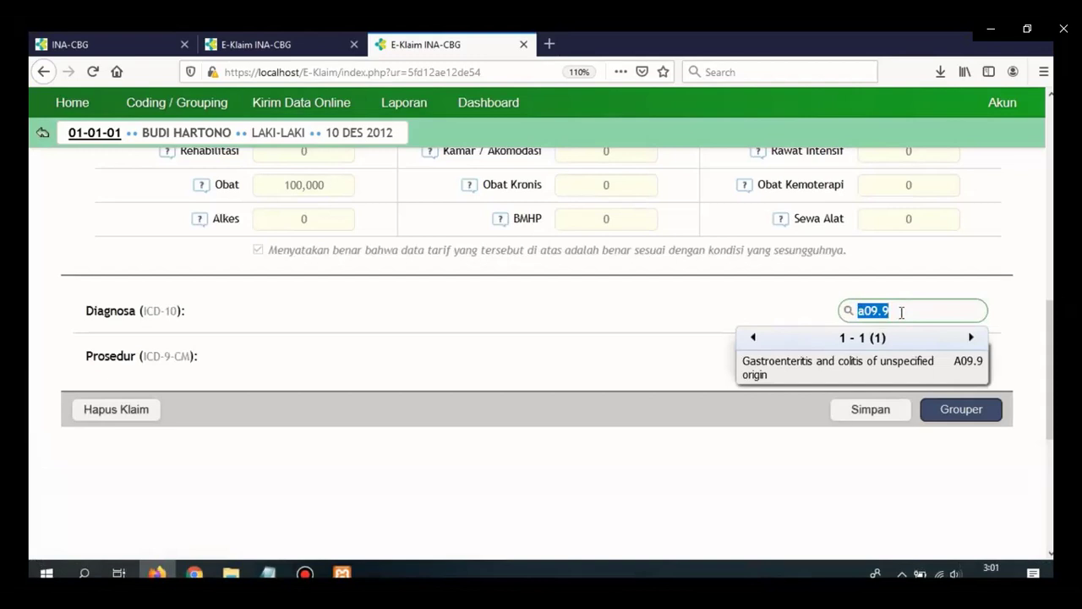
pyautogui.press('Return')
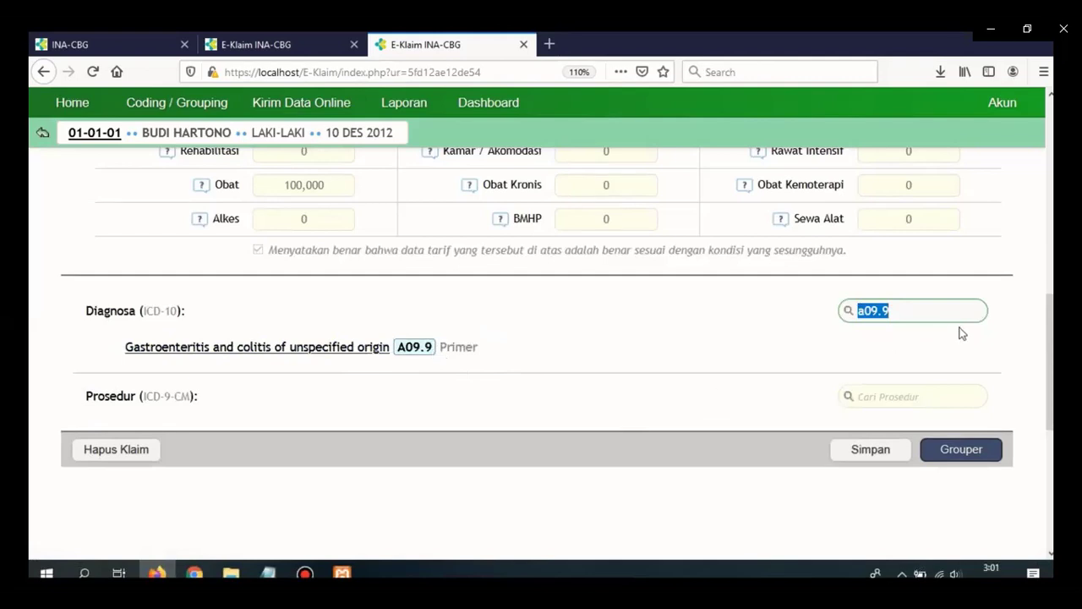
pyautogui.press('BackSpace')
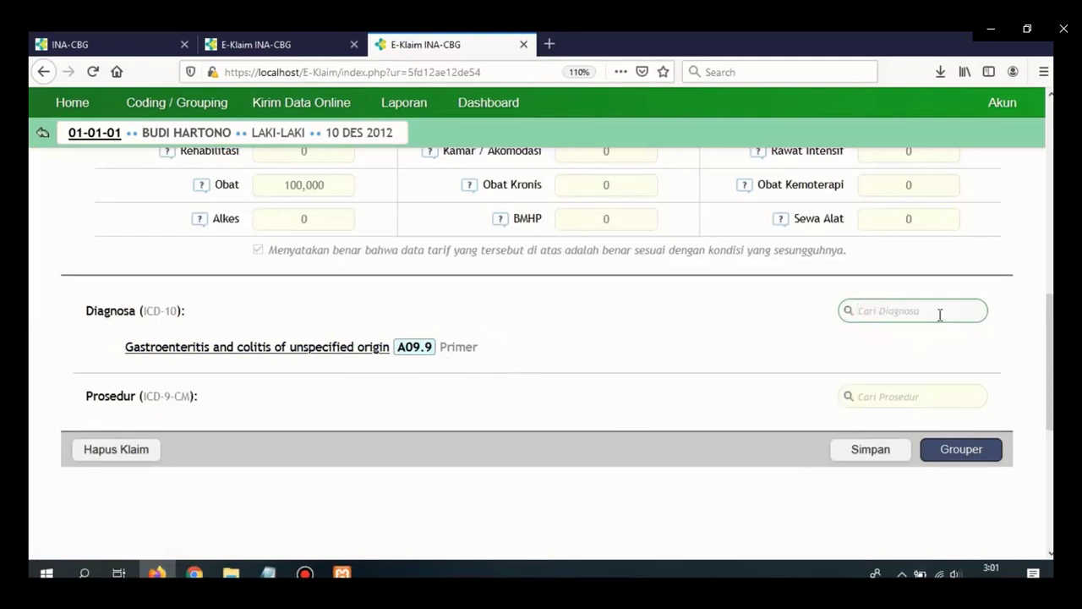
# Add secondary diagnoses R50.9 Fever, unspecified and E11.9 diabetes mellitus without complications.
pyautogui.write('r50.9')
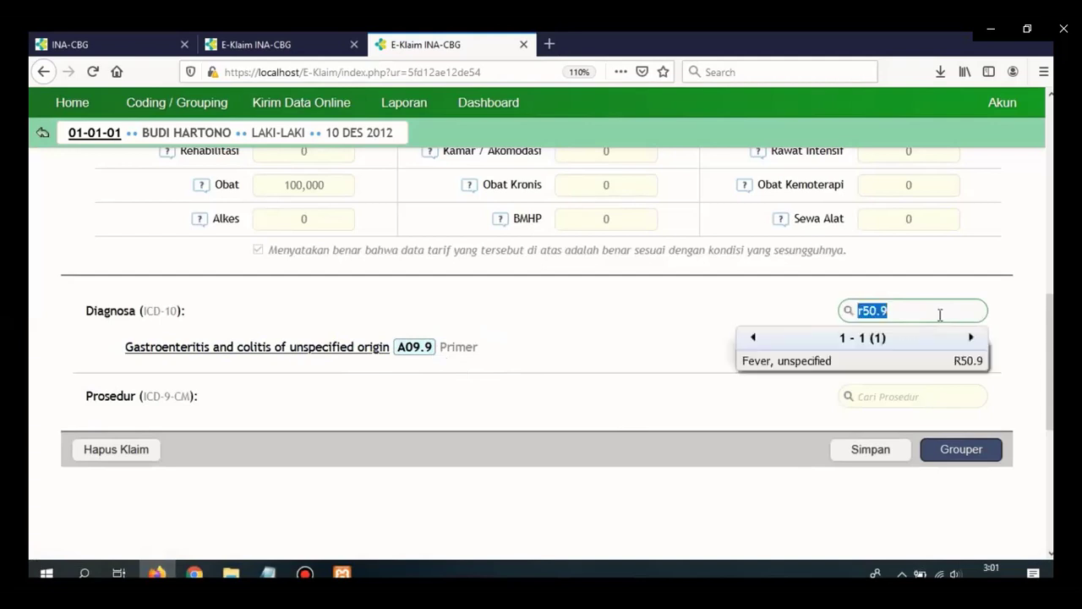
pyautogui.press('Return')
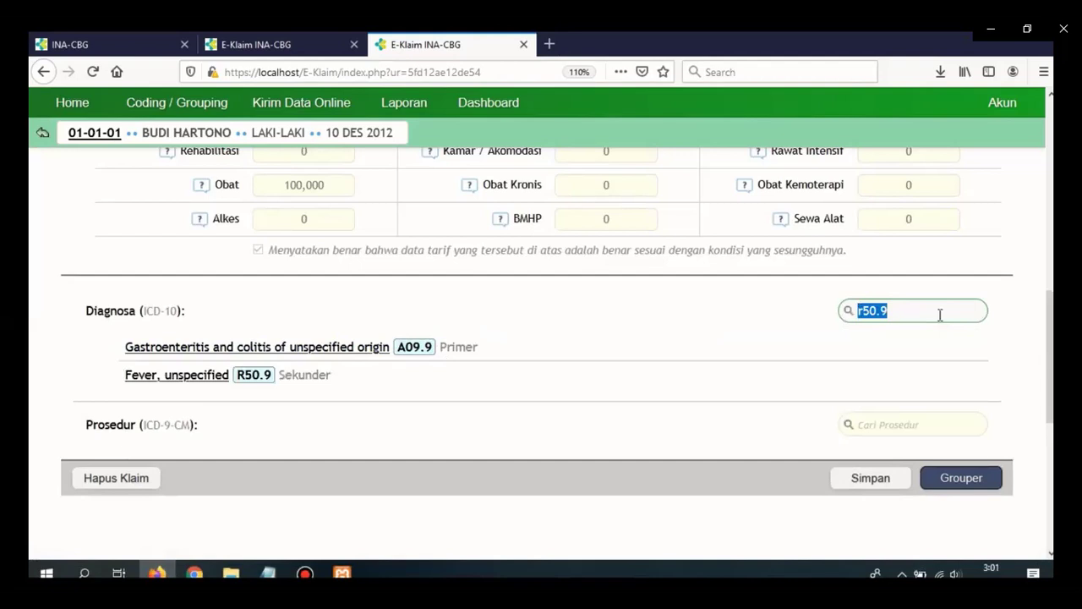
pyautogui.press('BackSpace')
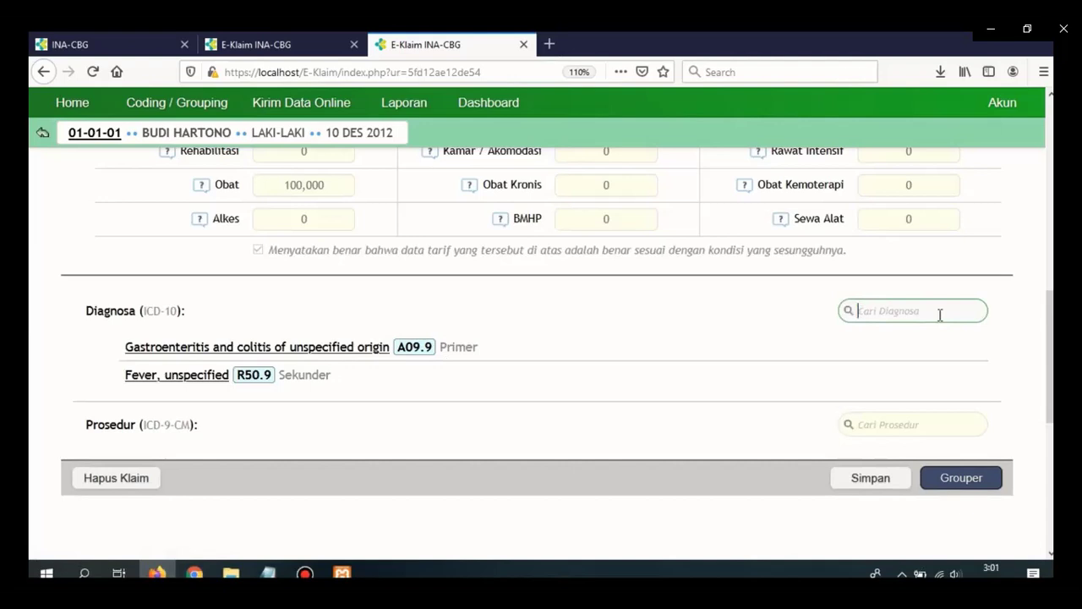
pyautogui.write('e11.9')
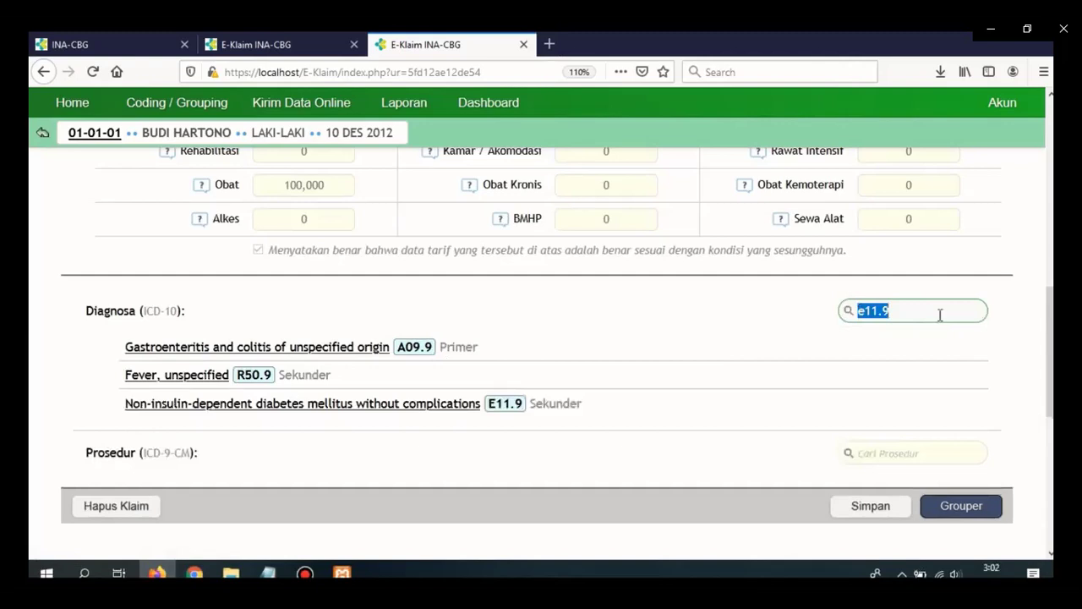
pyautogui.press('BackSpace')
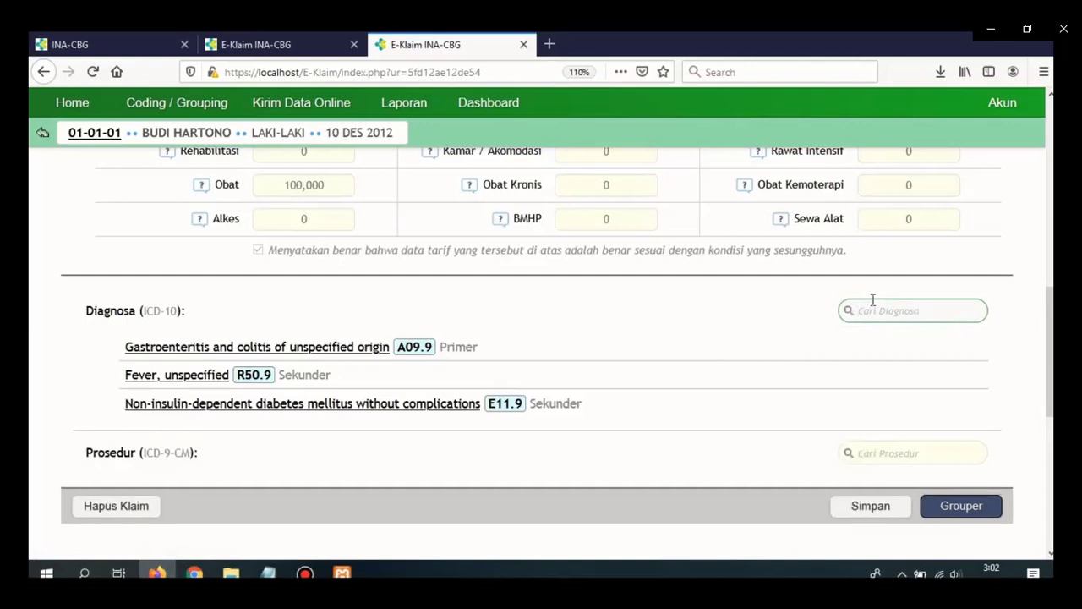
# Add ICD-9-CM procedure 90.59 Microscopic examination of blood, then save the claim.
pyautogui.scroll(-1, 1051, 328)
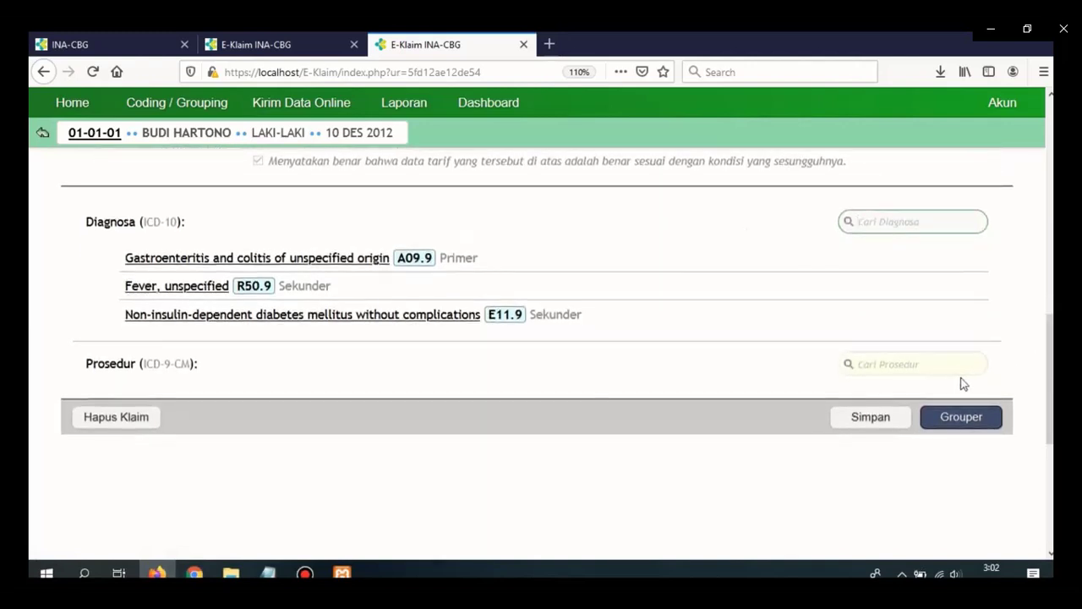
pyautogui.click(947, 367)
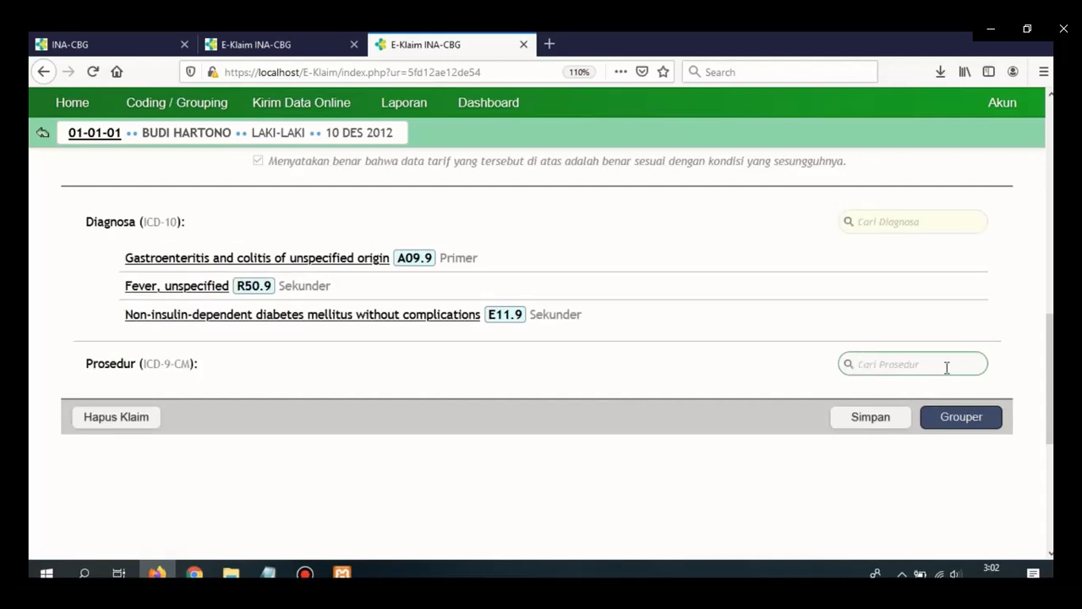
pyautogui.click(947, 367)
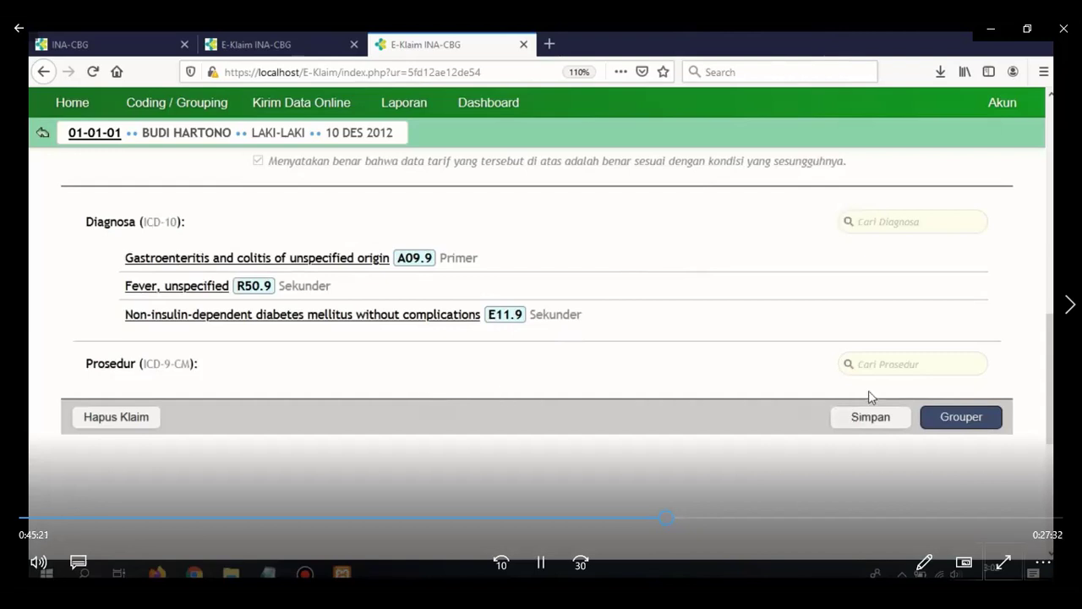
pyautogui.click(903, 362)
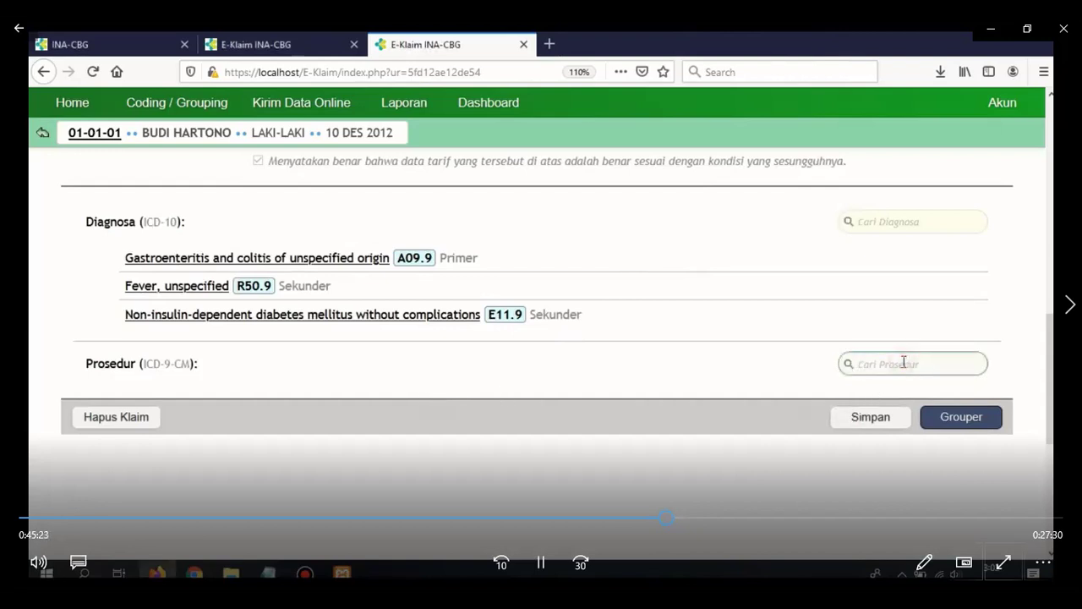
pyautogui.write('90.59')
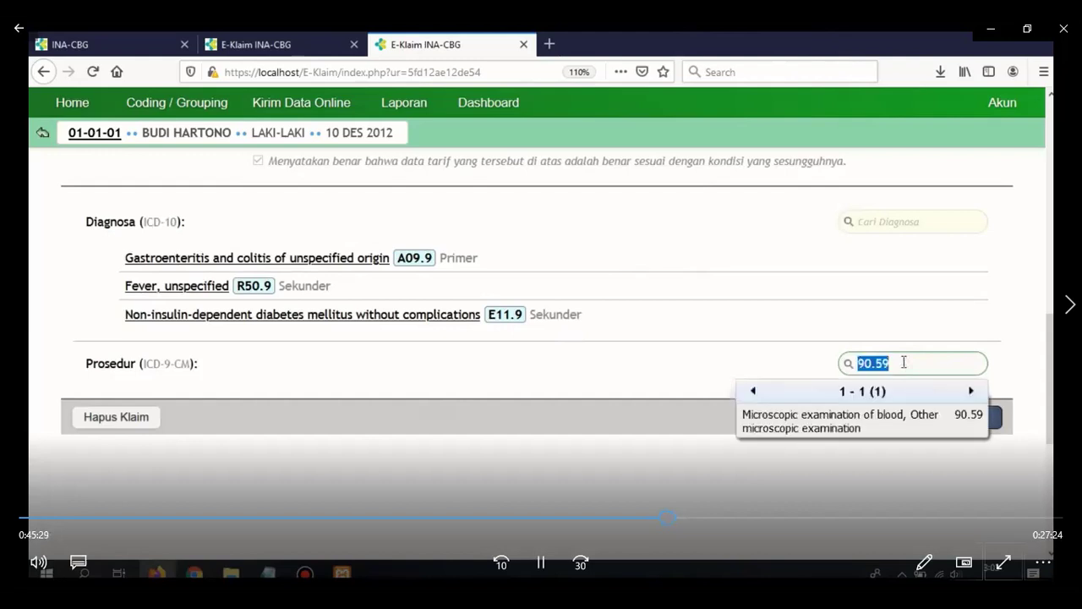
pyautogui.press('Return')
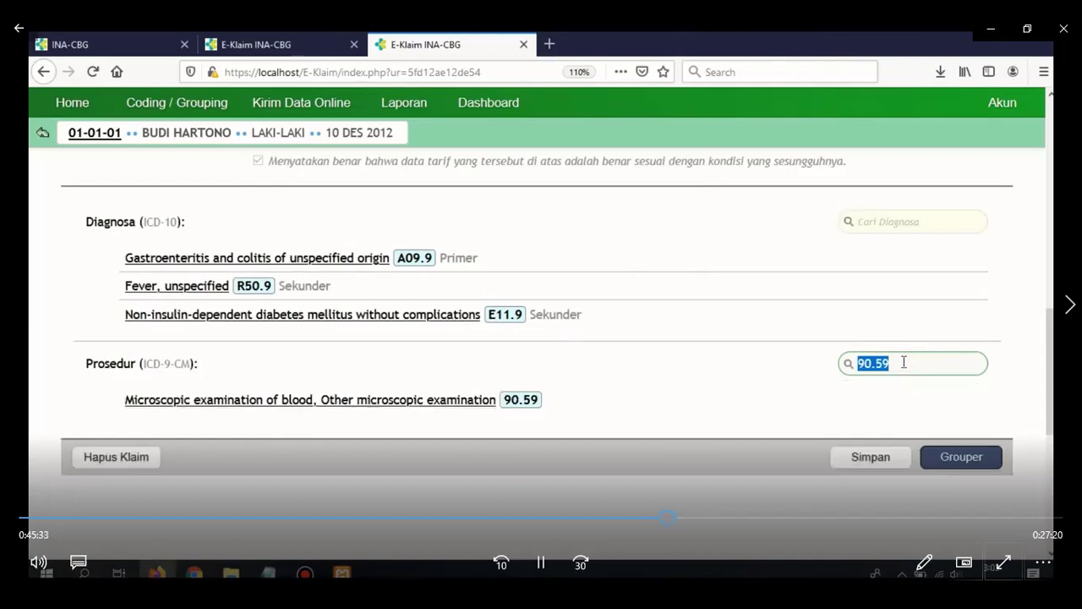
pyautogui.press('BackSpace')
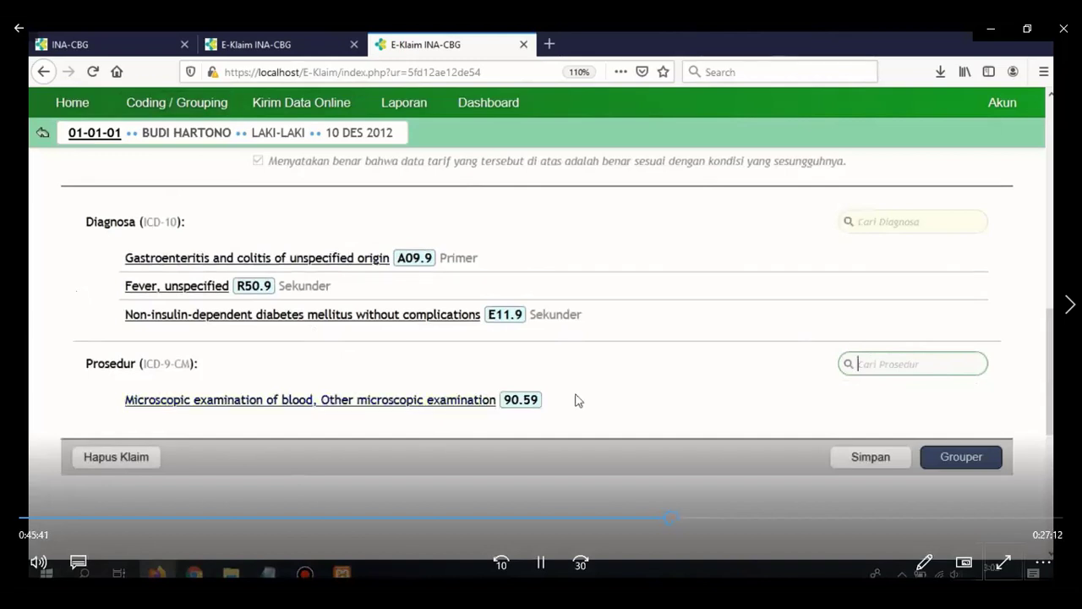
pyautogui.click(859, 461)
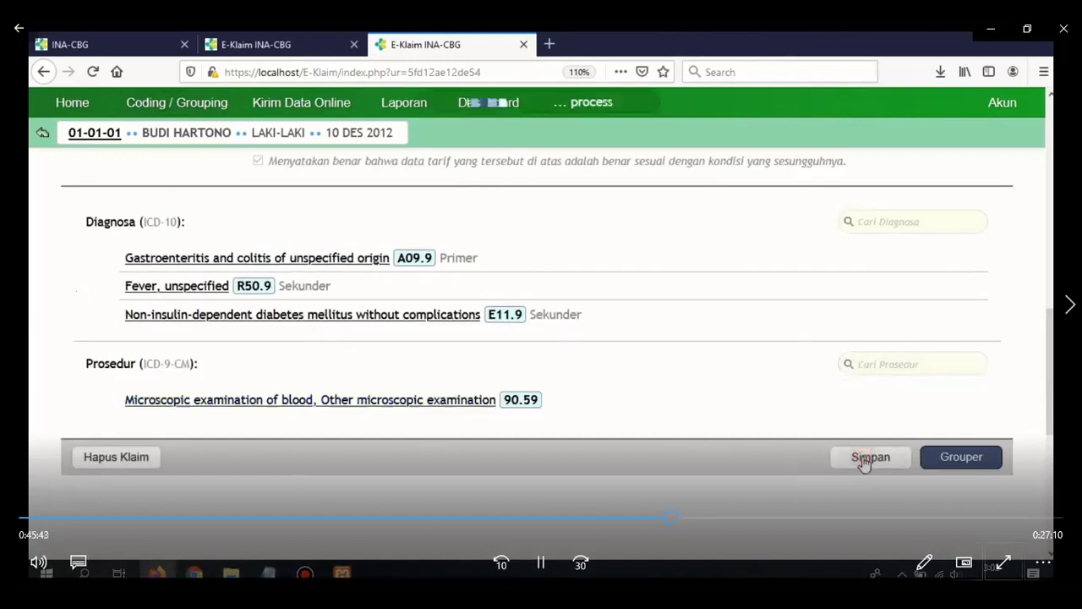
# Run the grouper and view Hasil Grouper: Q-5-42-0, totalling Rp 332,900.
pyautogui.click(959, 463)
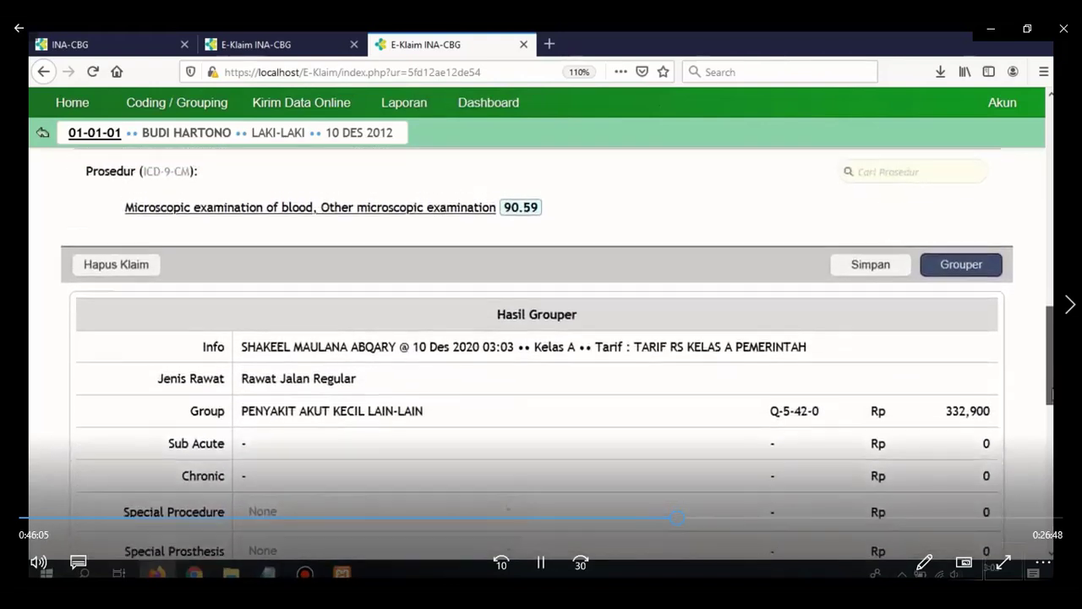
pyautogui.scroll(-2, 1048, 406)
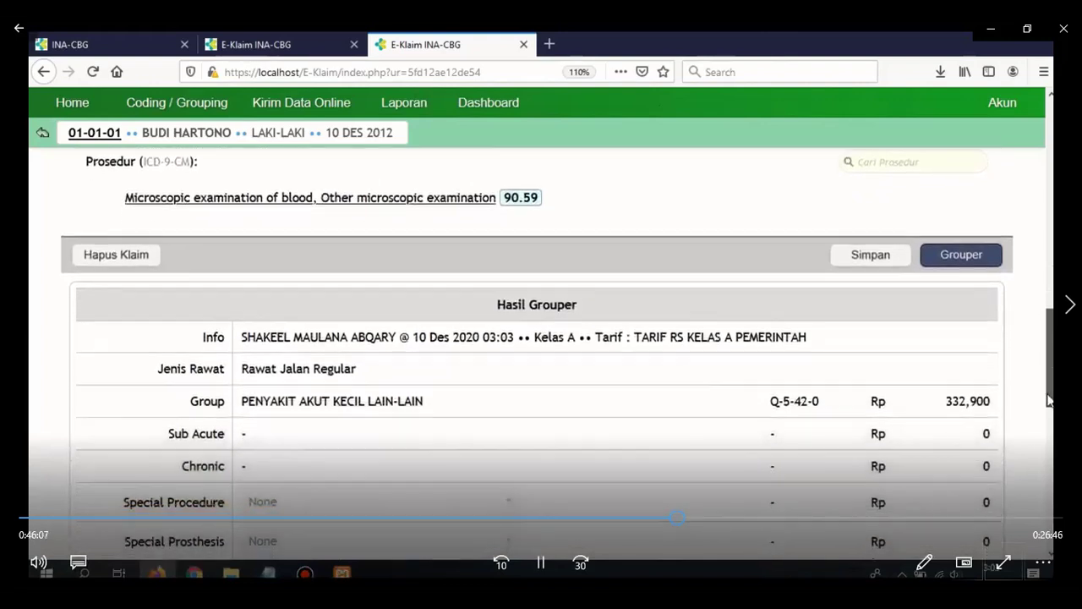
pyautogui.moveTo(1049, 406); pyautogui.dragTo(1049, 429)
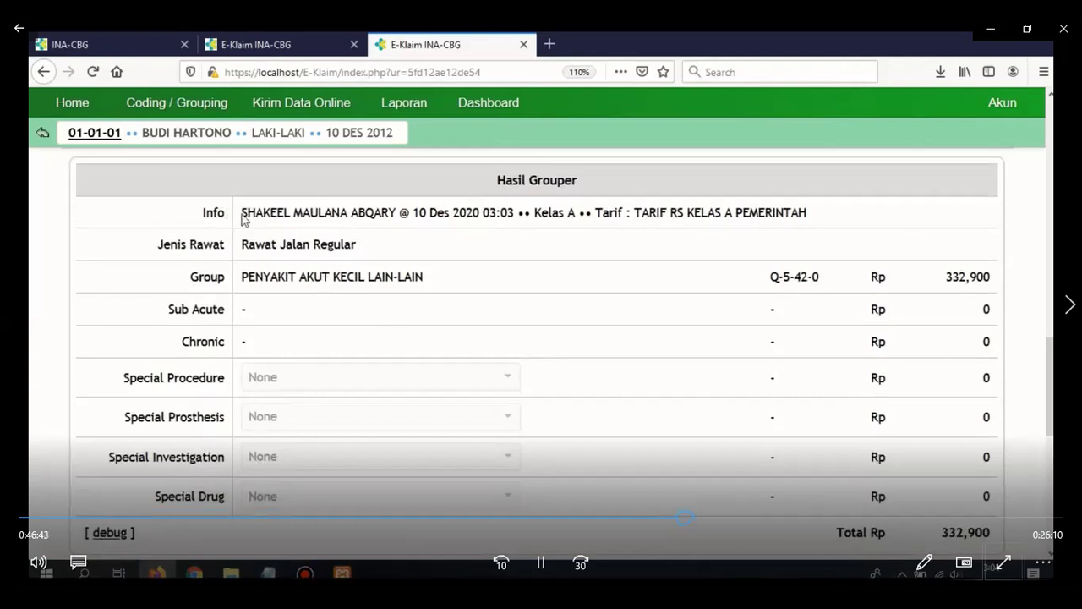
pyautogui.moveTo(242, 215); pyautogui.dragTo(514, 219)
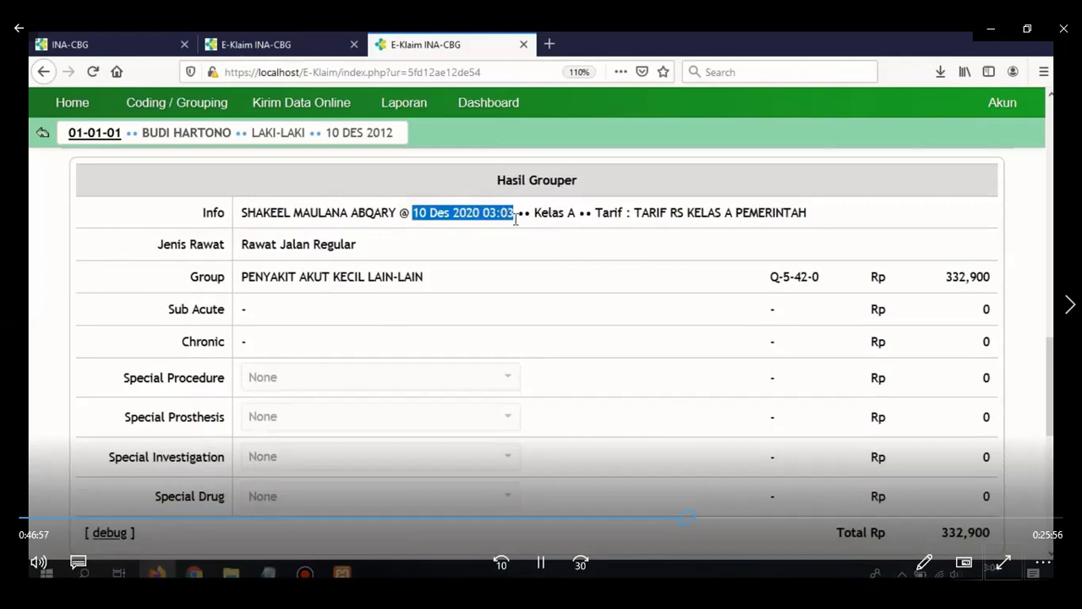
pyautogui.click(536, 216)
pyautogui.moveTo(536, 216); pyautogui.dragTo(806, 209)
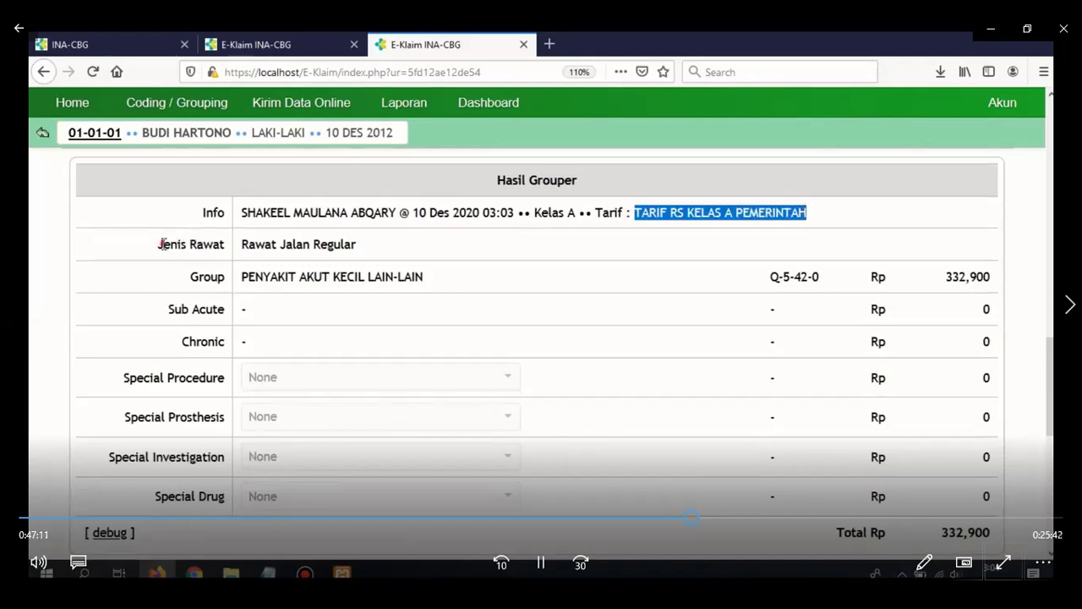
pyautogui.moveTo(161, 243); pyautogui.dragTo(226, 245)
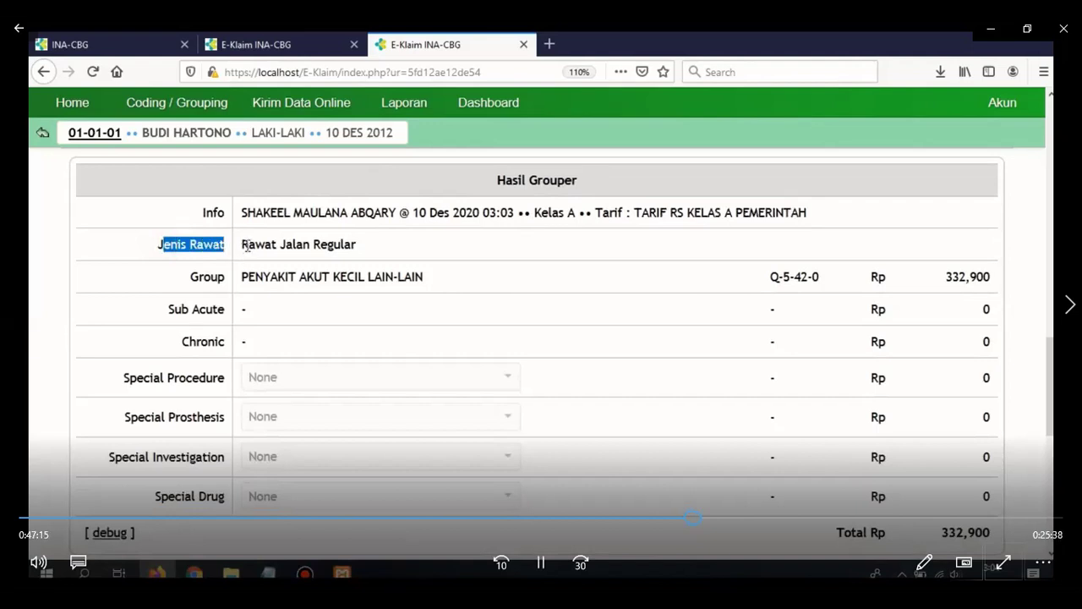
pyautogui.moveTo(246, 245); pyautogui.dragTo(361, 245)
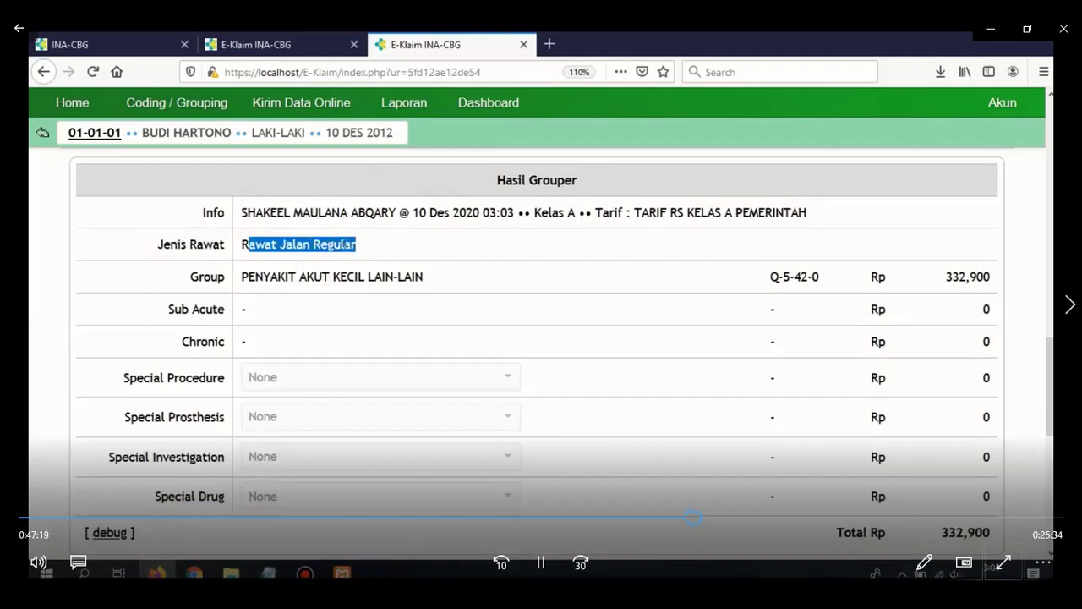
pyautogui.click(190, 278)
pyautogui.moveTo(190, 278); pyautogui.dragTo(227, 289)
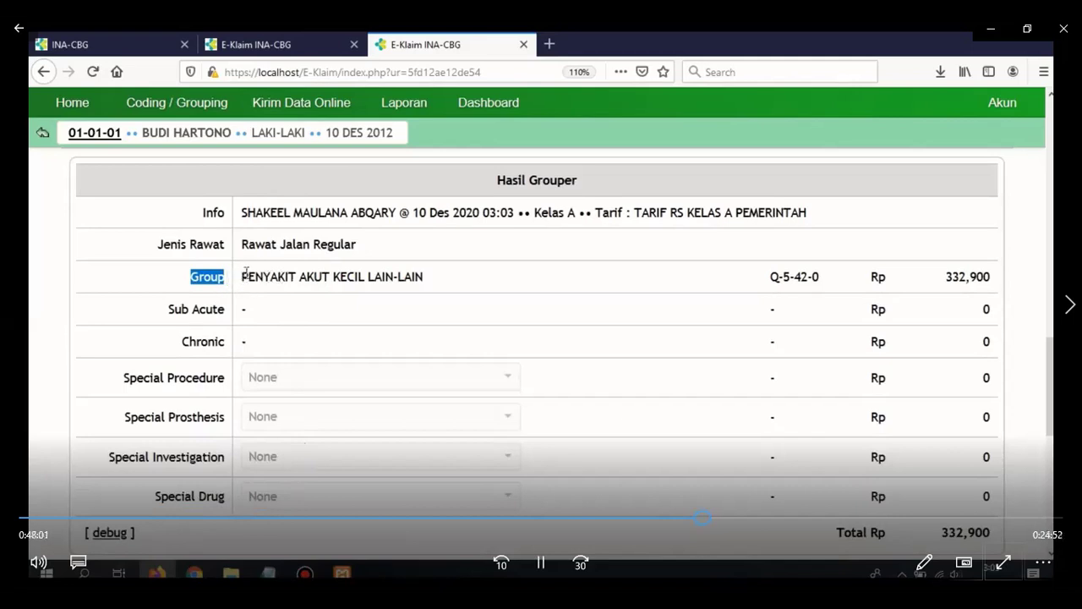
pyautogui.moveTo(246, 274); pyautogui.dragTo(427, 279)
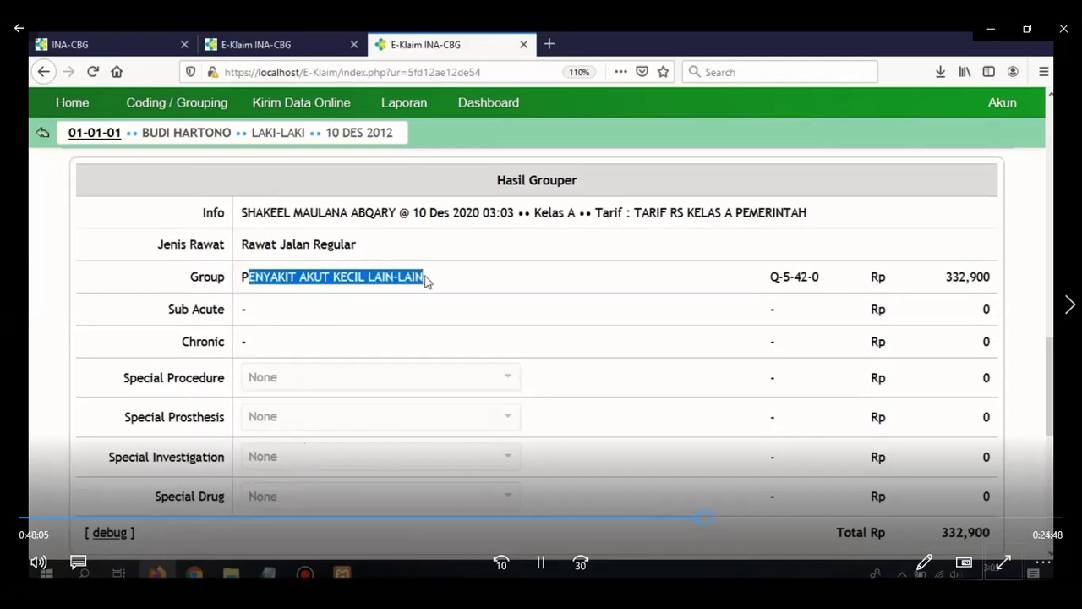
pyautogui.click(755, 290)
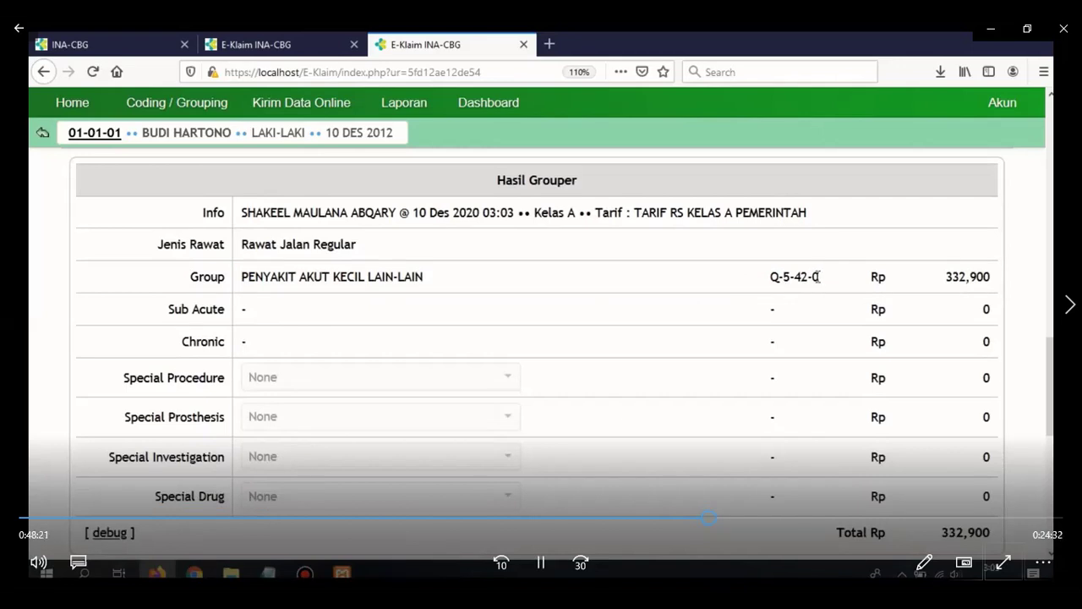
pyautogui.doubleClick(815, 275)
pyautogui.click(832, 285)
pyautogui.moveTo(813, 276); pyautogui.dragTo(826, 282)
pyautogui.click(826, 282)
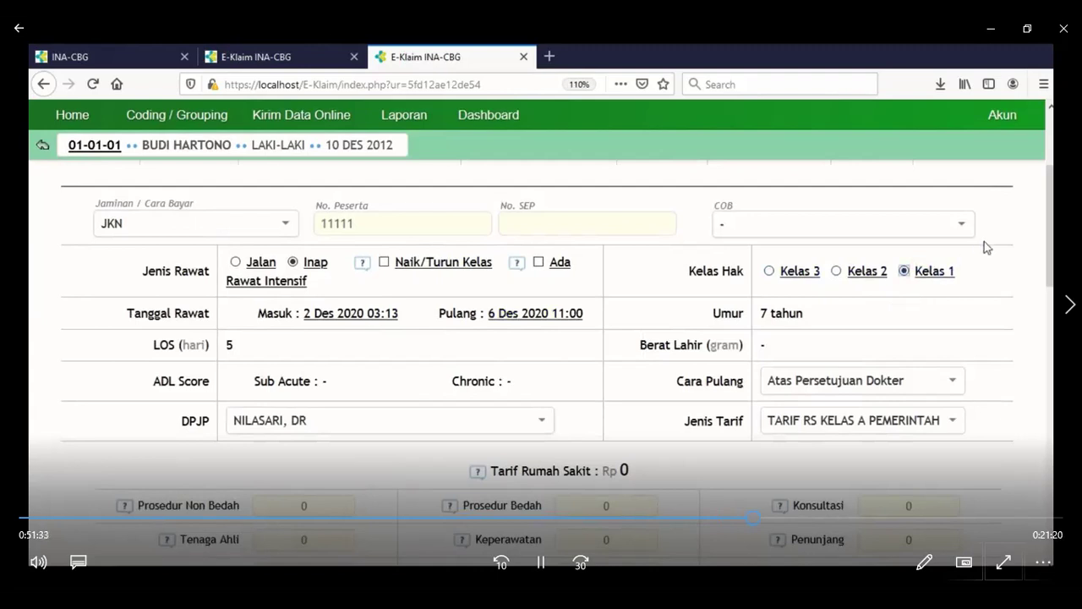
pyautogui.click(1050, 216)
pyautogui.moveTo(1050, 217); pyautogui.dragTo(1050, 252)
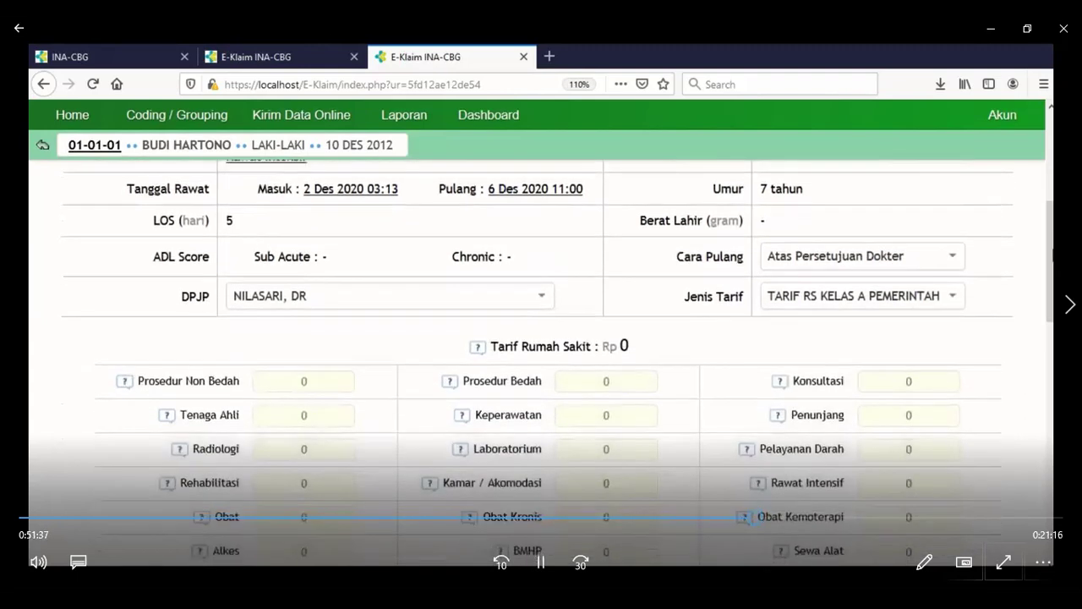
pyautogui.click(859, 257)
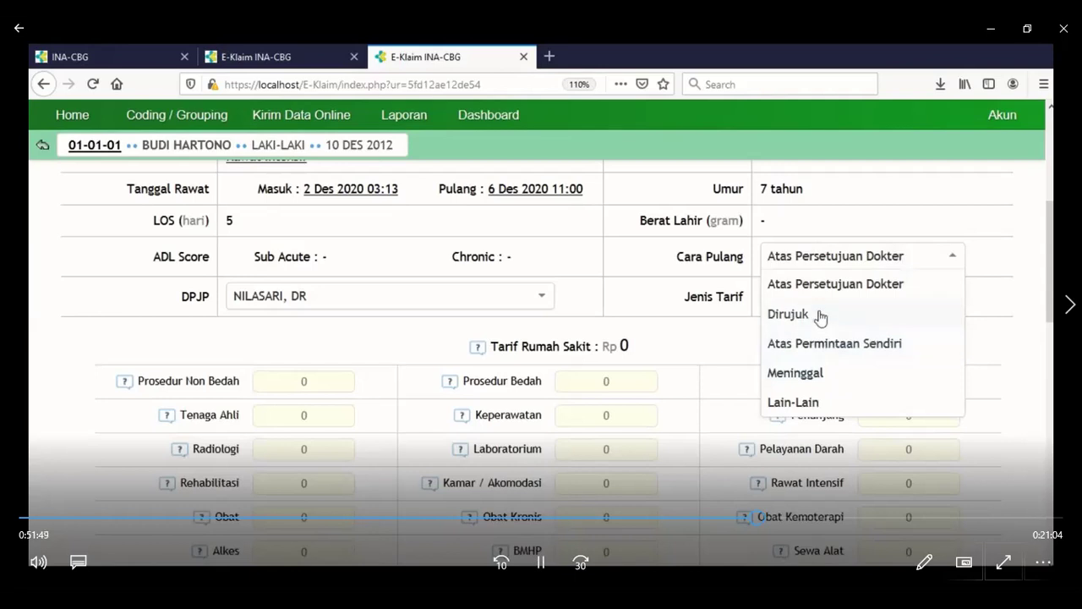
pyautogui.click(813, 284)
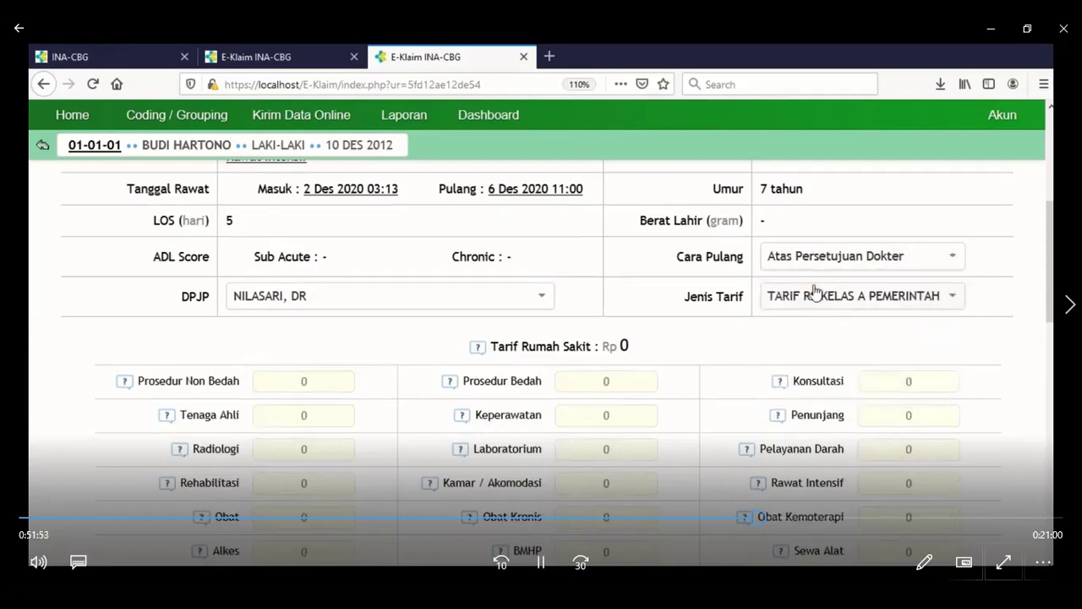
pyautogui.scroll(-2, 1053, 276)
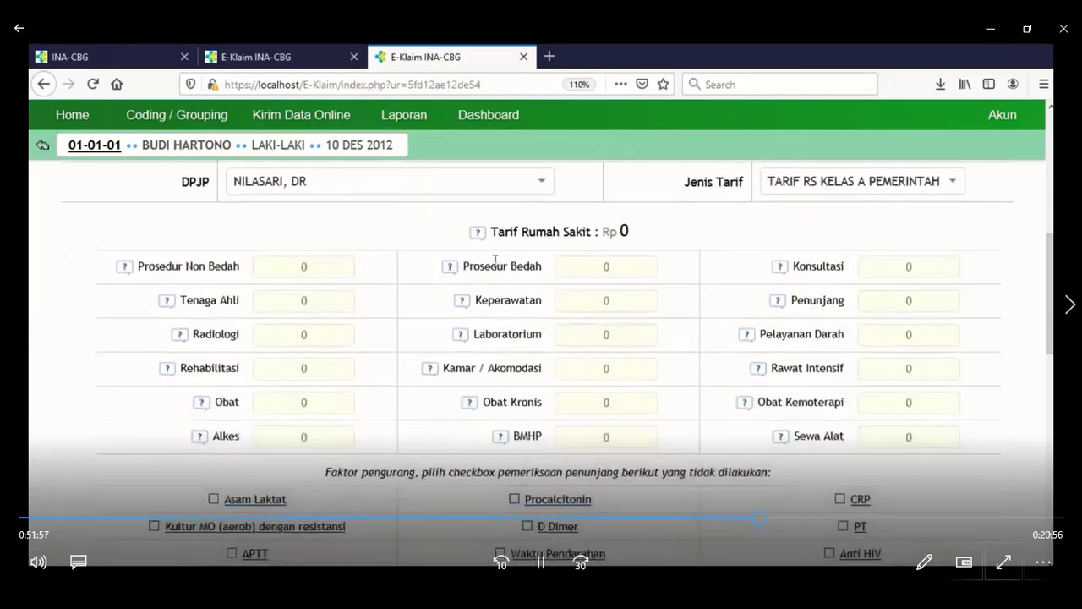
# Enter 1,000,000 each for Prosedur Bedah, Konsultasi and Keperawatan, making Tarif Rumah Sakit Rp 3,000,000.
pyautogui.click(610, 269)
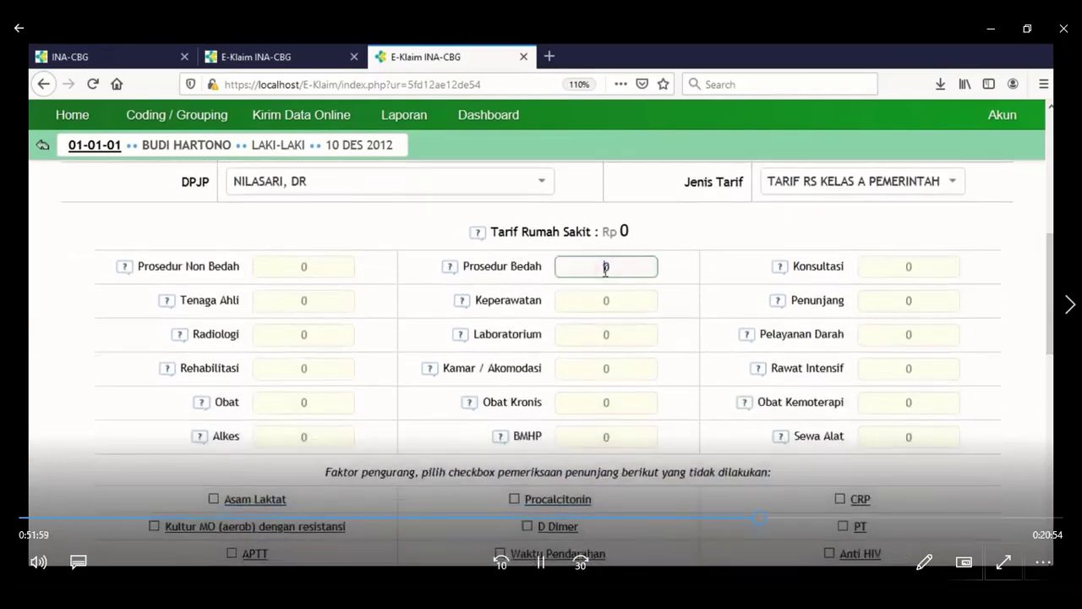
pyautogui.write('1,000,000')
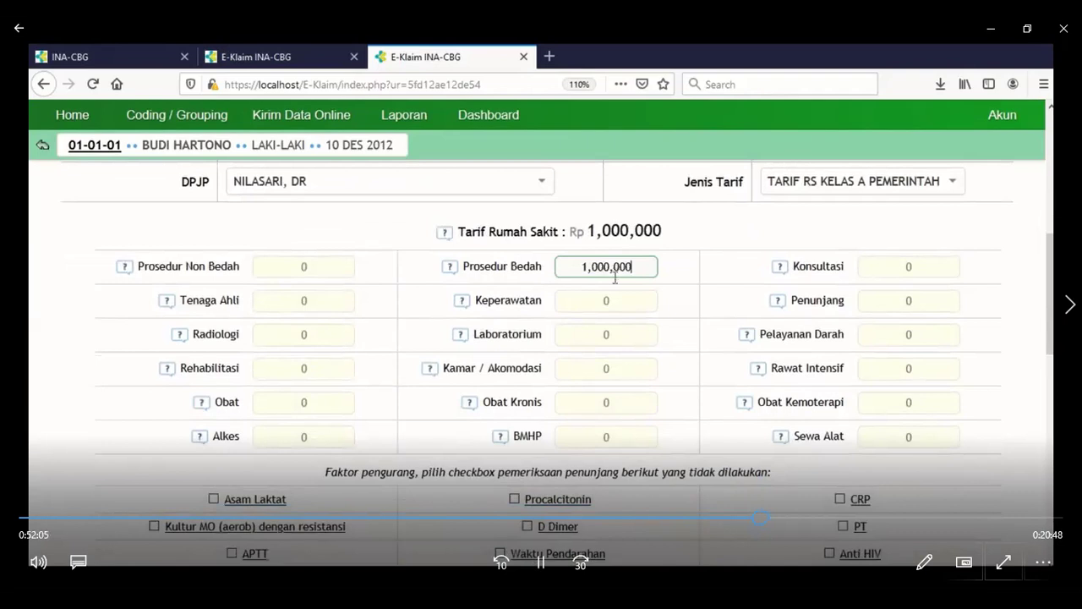
pyautogui.click(910, 268)
pyautogui.doubleClick(920, 266)
pyautogui.write('1000000')
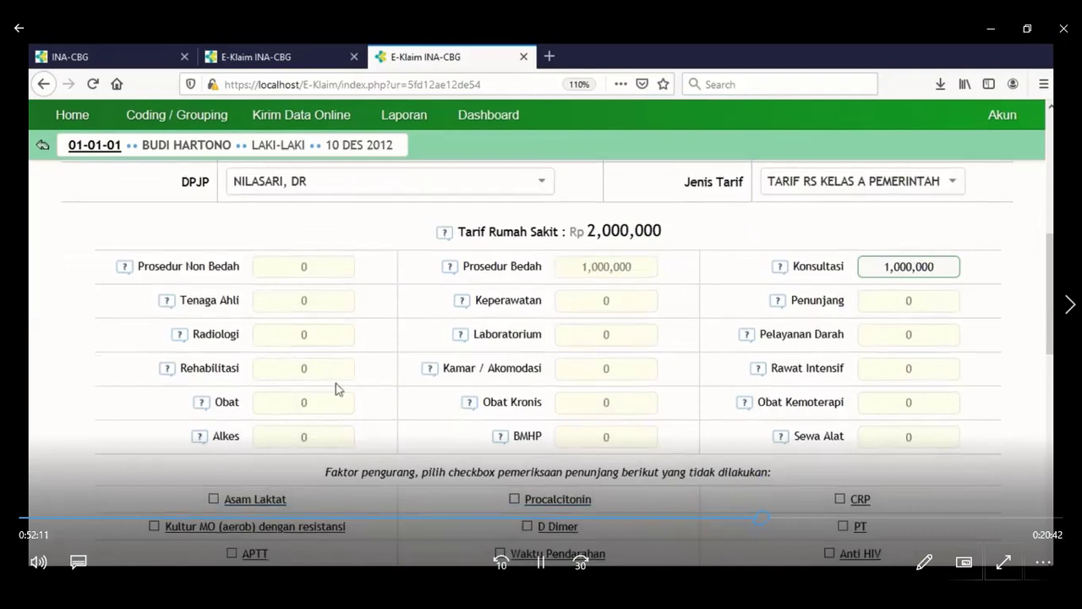
pyautogui.click(619, 302)
pyautogui.doubleClick(623, 300)
pyautogui.write('1')
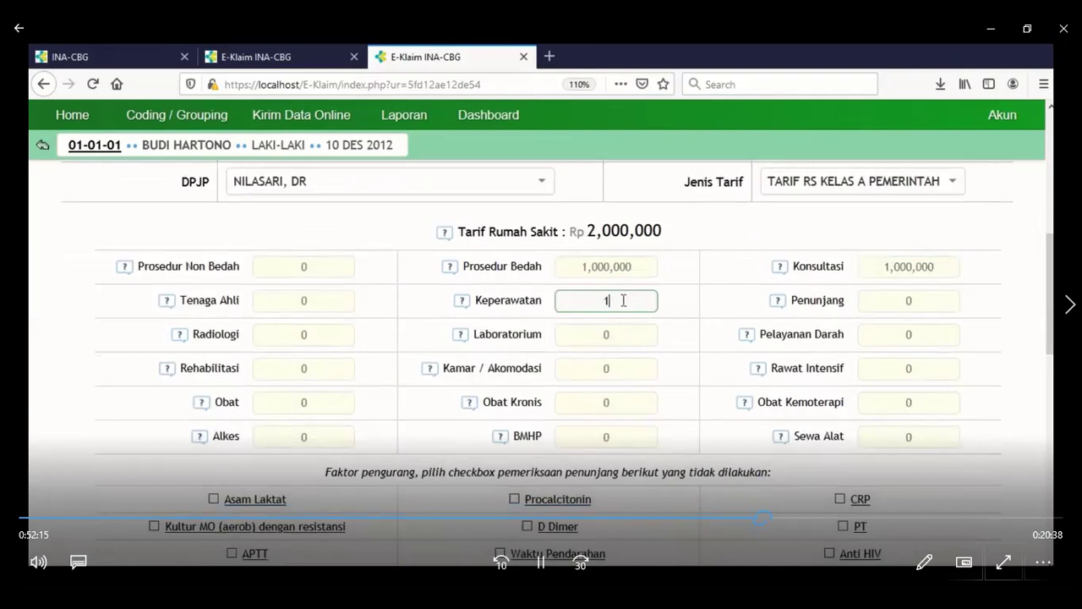
pyautogui.write(',000,000')
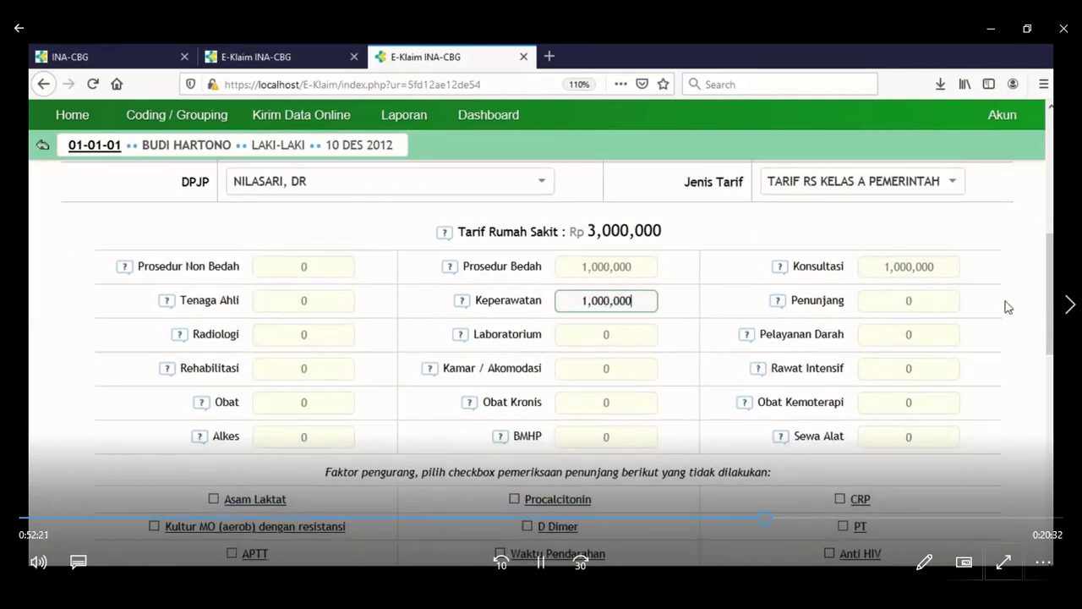
pyautogui.scroll(1, 1046, 300)
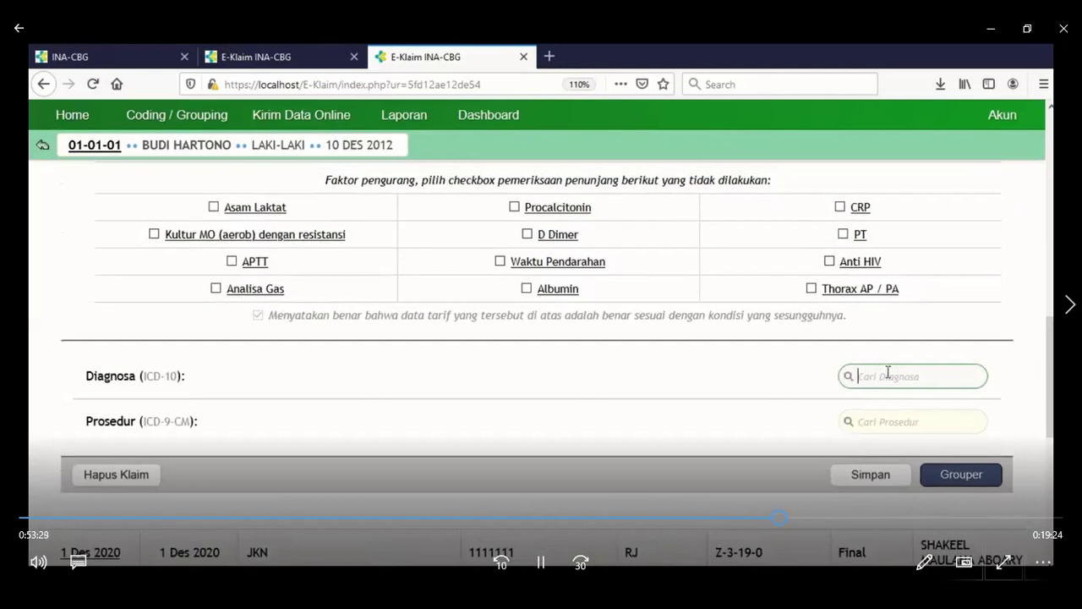
# Code diagnoses A01.0 Typhoid fever as primary and E10.9 insulin-dependent diabetes as secondary.
pyautogui.write('a01.0')
pyautogui.press('Return')
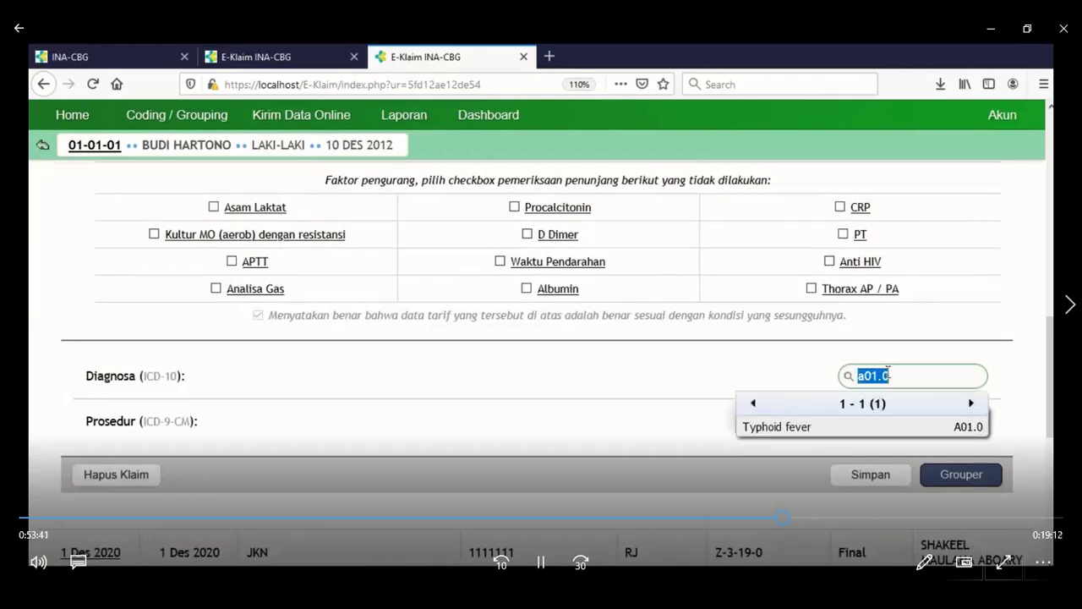
pyautogui.press('Return')
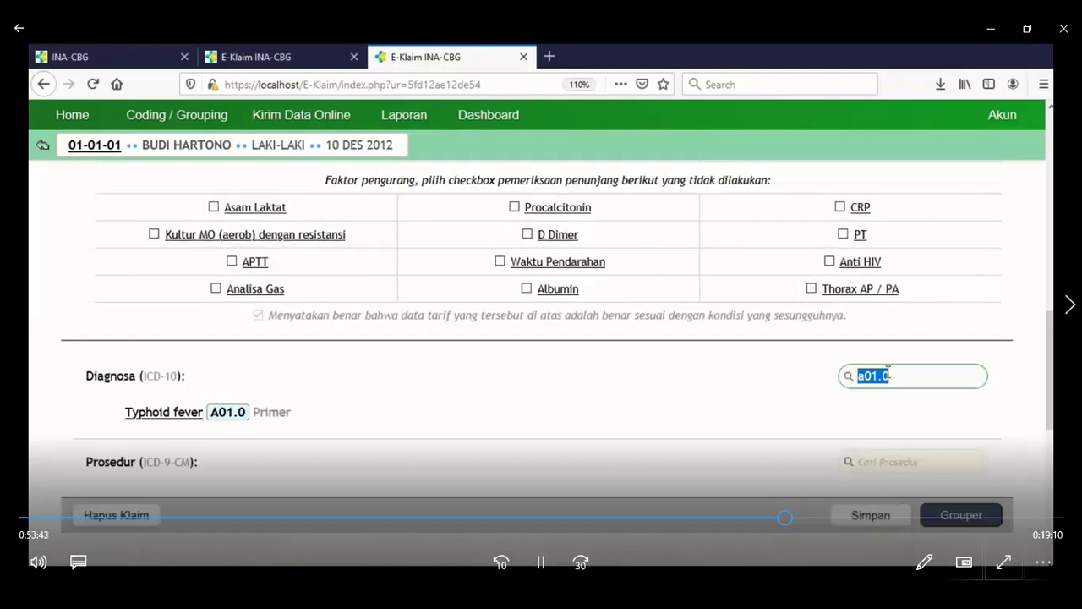
pyautogui.write('e11')
pyautogui.press('BackSpace')
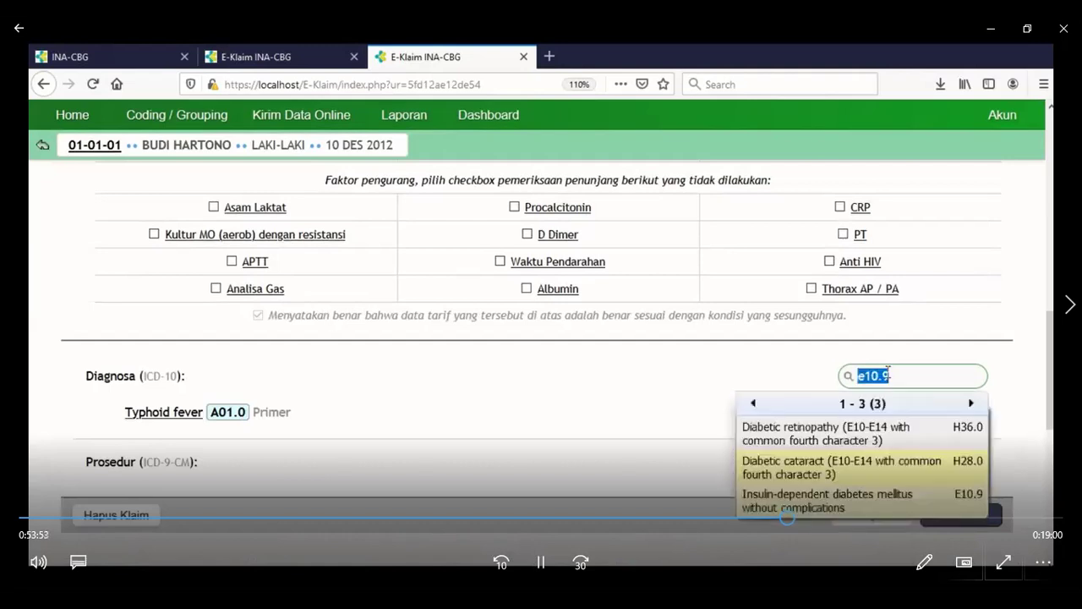
pyautogui.click(873, 502)
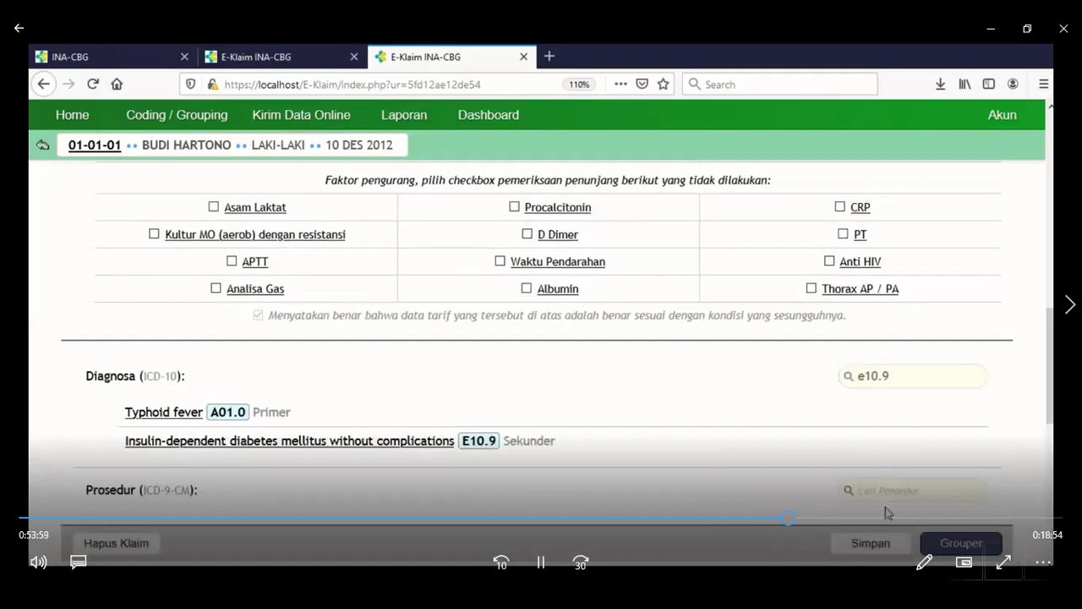
# Add ICD-9-CM procedures 99.21 Injection of antibiotic and 87.44 Routine chest x-ray.
pyautogui.click(888, 497)
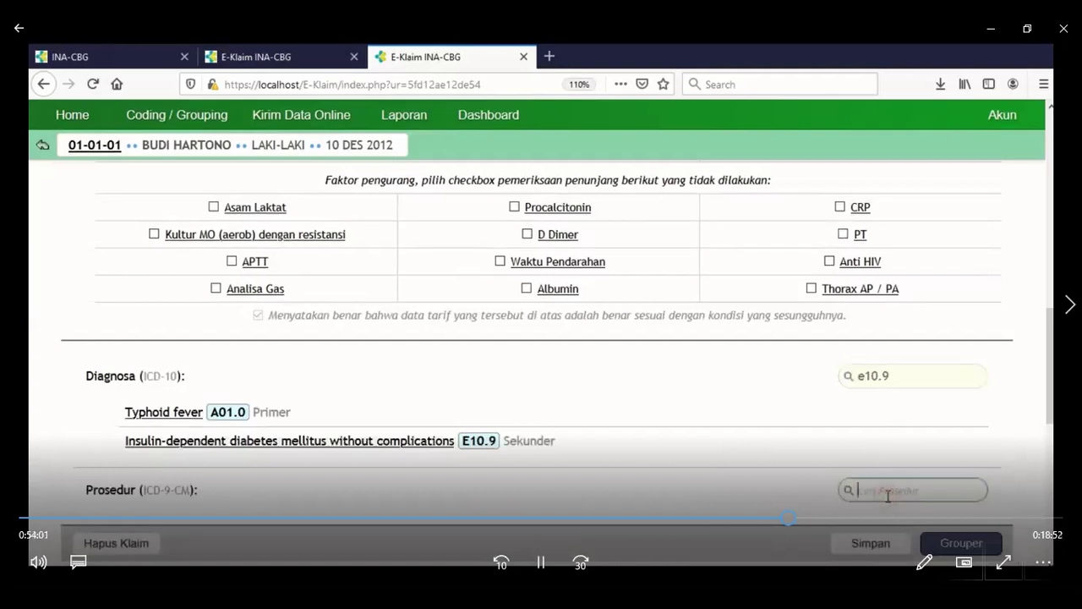
pyautogui.write('99.21')
pyautogui.press('Return')
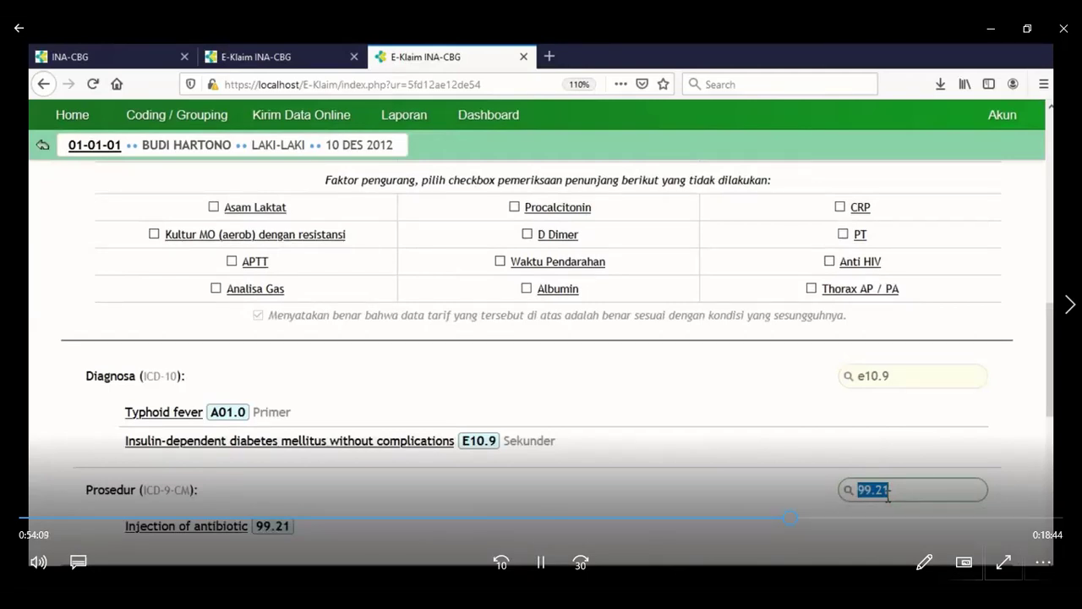
pyautogui.write('87.44')
pyautogui.press('Return')
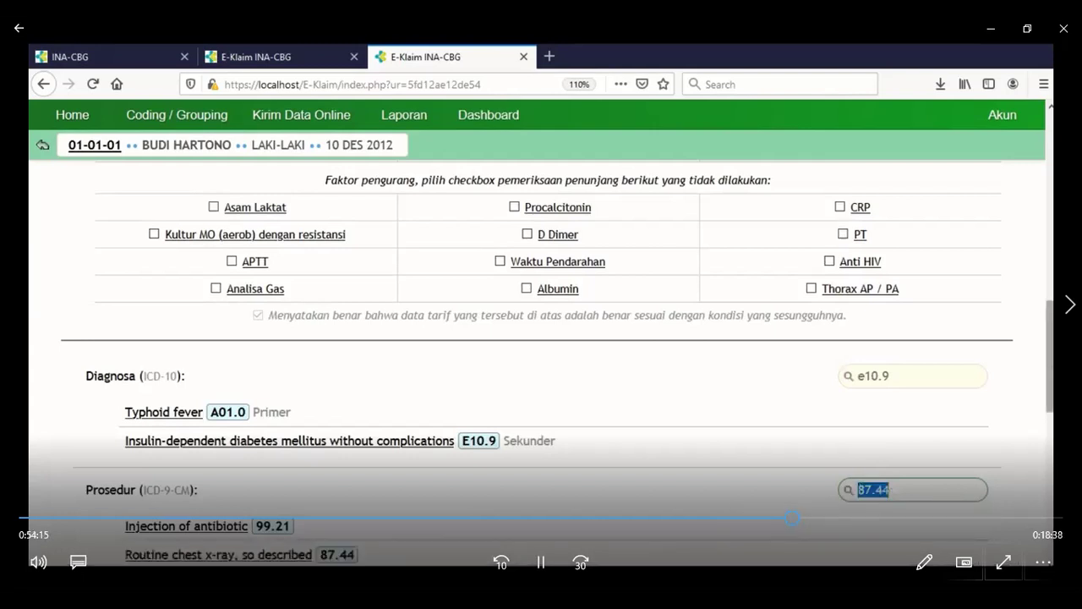
pyautogui.moveTo(1050, 352); pyautogui.dragTo(1048, 382)
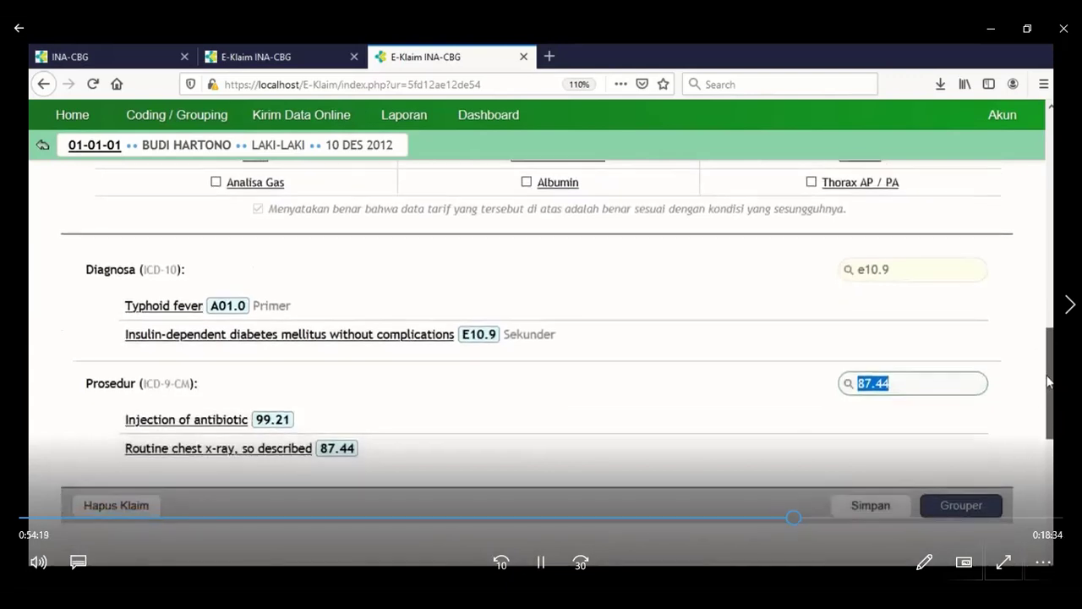
pyautogui.scroll(-1, 1048, 382)
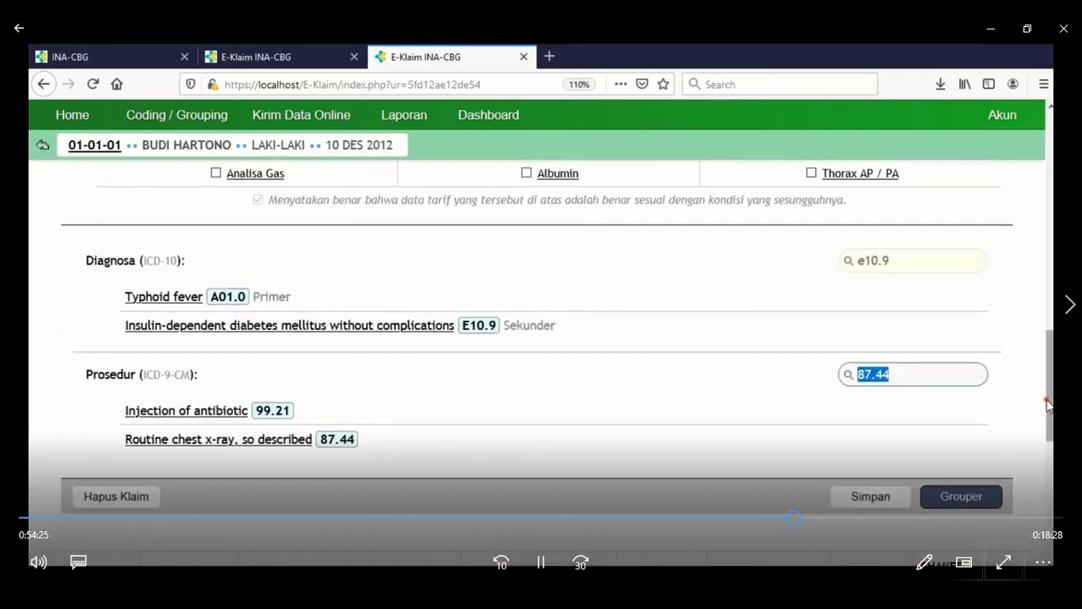
pyautogui.moveTo(1047, 405); pyautogui.dragTo(1046, 434)
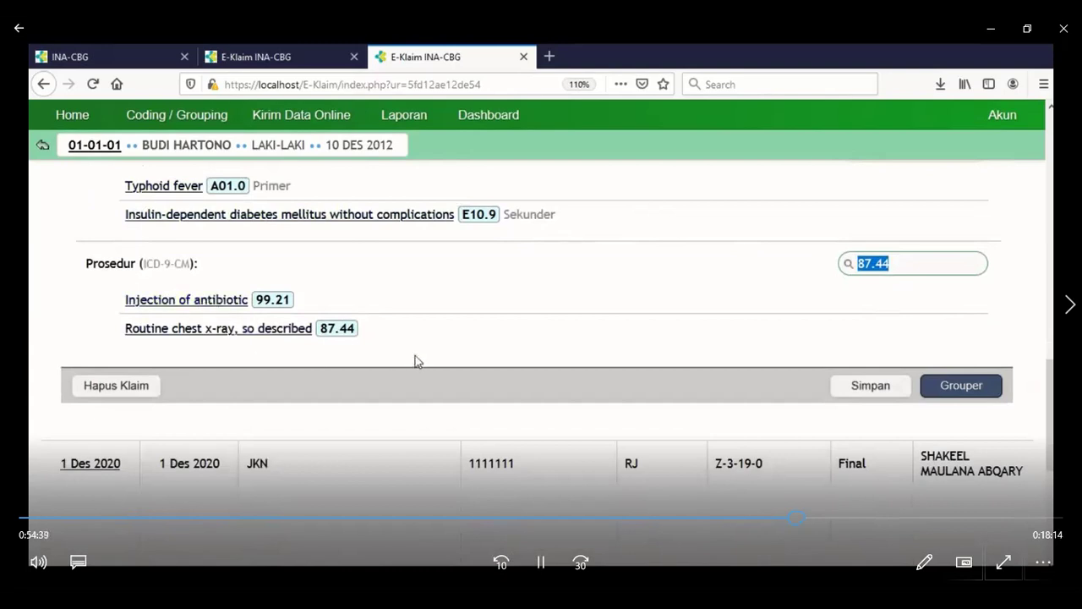
# Save the claim and run Grouper, giving A-4-14-I totalling Rp 3,246,000.
pyautogui.click(881, 382)
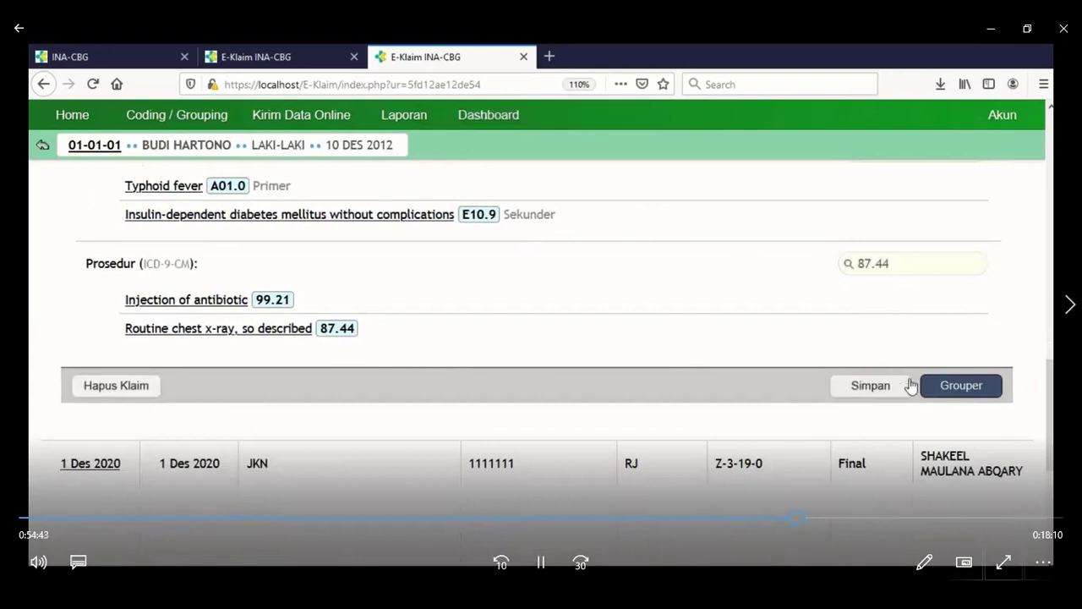
pyautogui.click(952, 386)
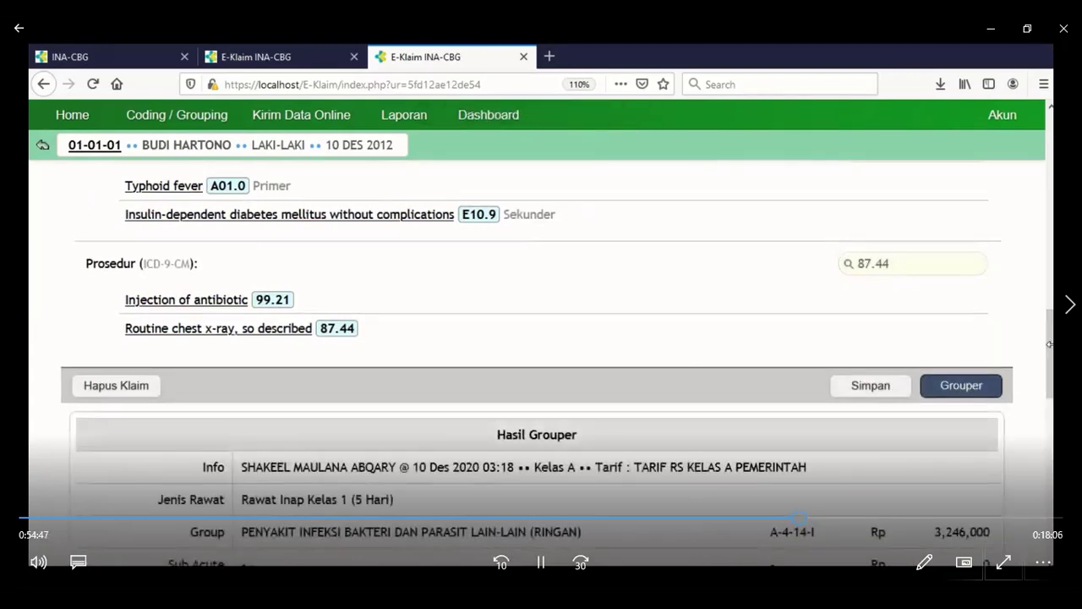
pyautogui.moveTo(1049, 344); pyautogui.dragTo(1050, 401)
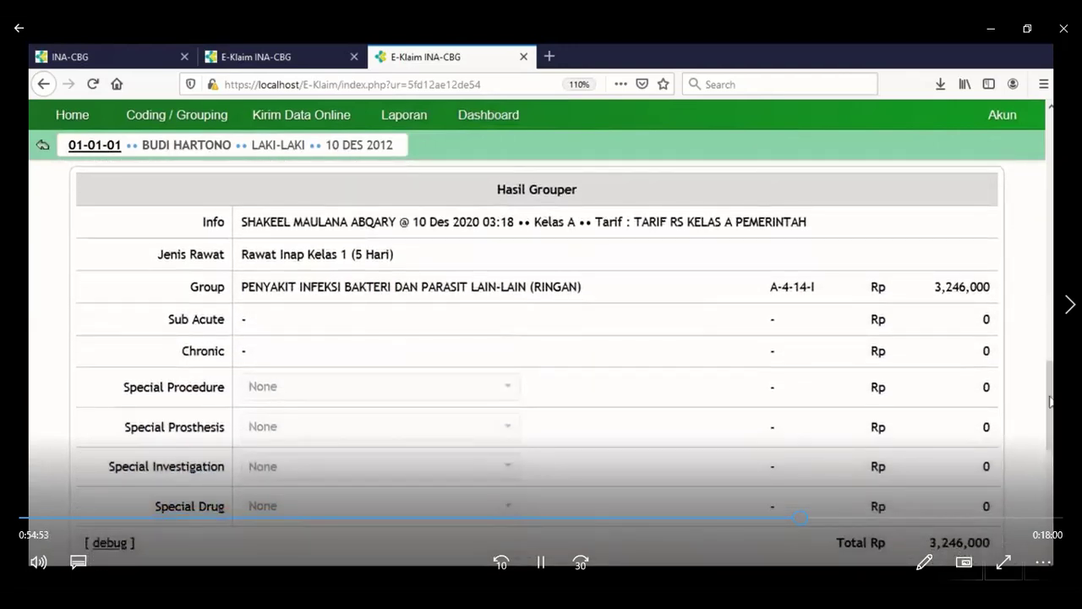
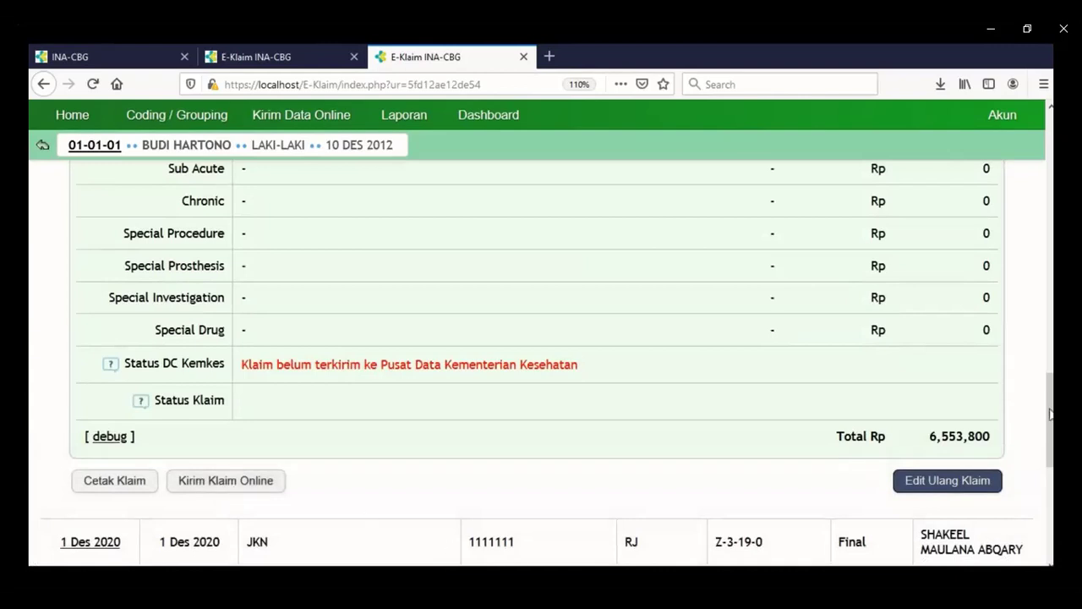
# Cancel the claim's final status with Edit Ulang Klaim, confirm Ya, and return to the Diagnosa list.
pyautogui.moveTo(1050, 413)
pyautogui.mouseDown()
pyautogui.moveTo(1050, 291)
pyautogui.moveTo(1050, 425)
pyautogui.mouseUp()
pyautogui.click(948, 458)
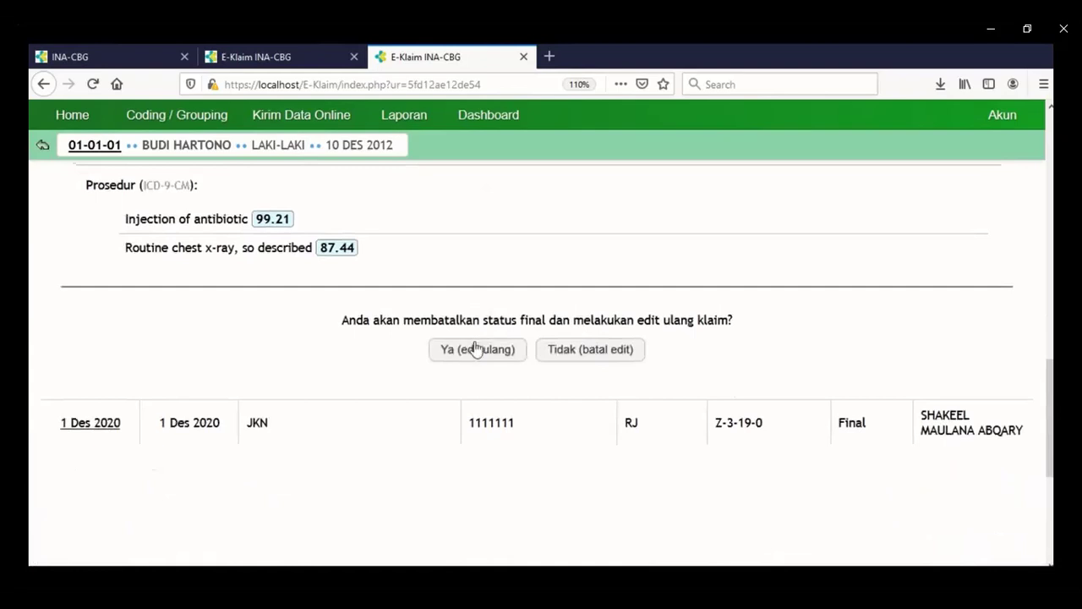
pyautogui.click(474, 352)
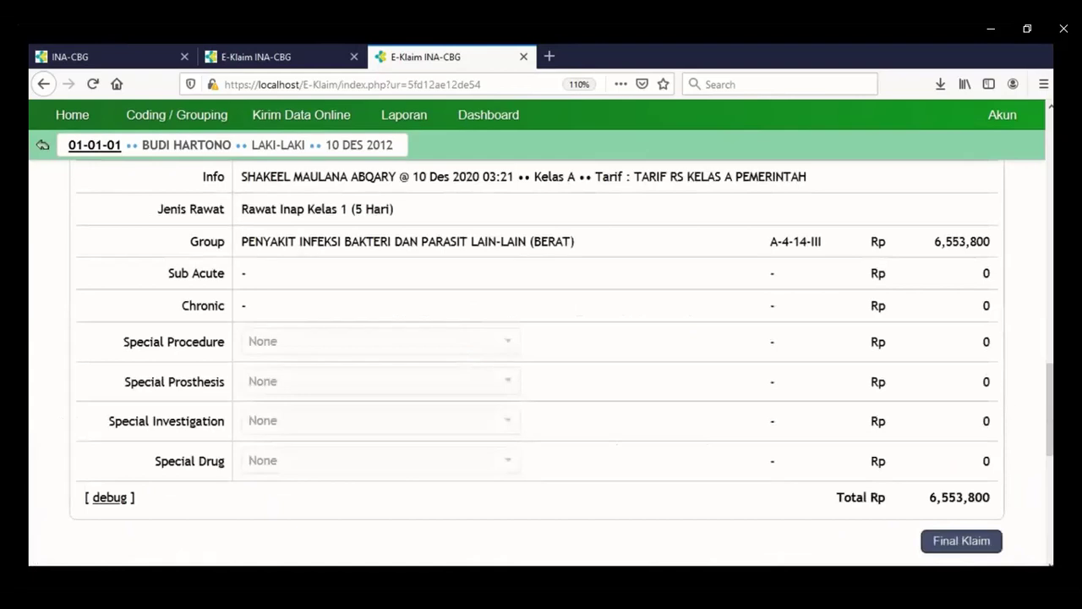
pyautogui.moveTo(1051, 416); pyautogui.dragTo(1049, 306)
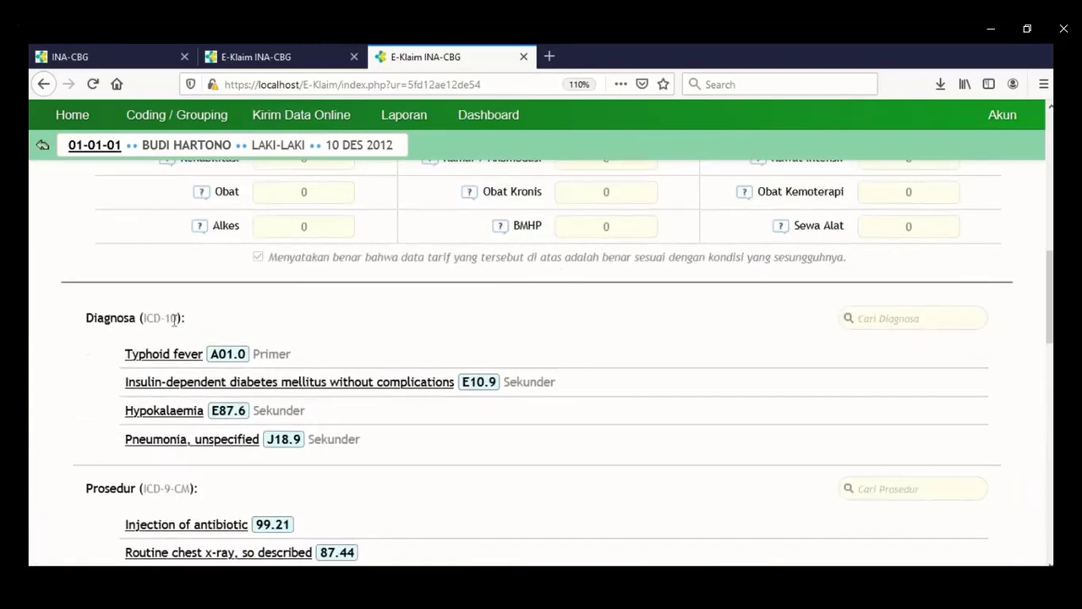
# Substitute the primary Typhoid fever diagnosis with C02.9.
pyautogui.click(170, 357)
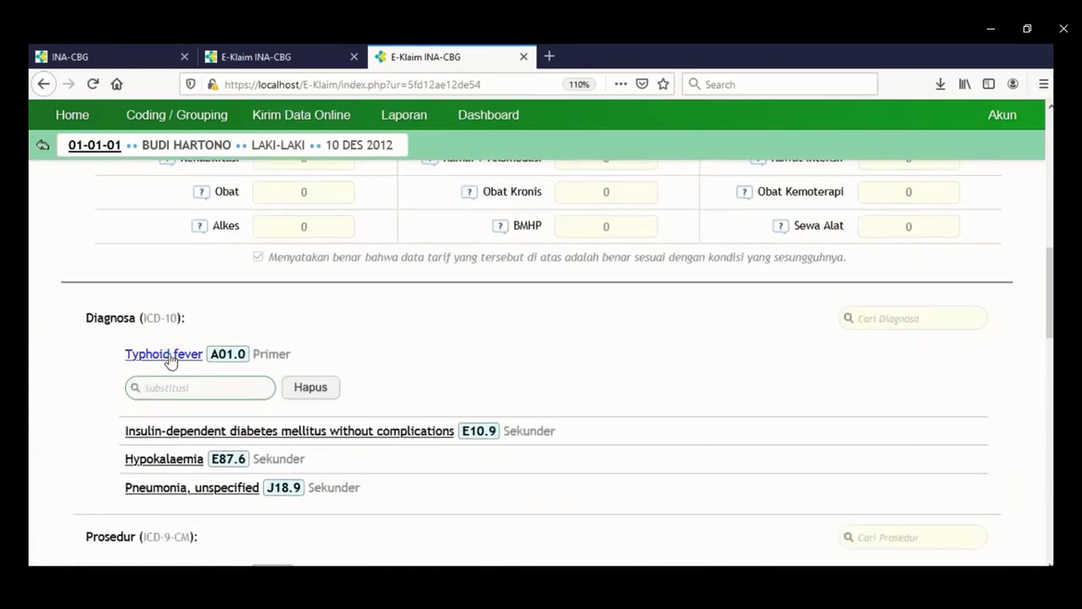
pyautogui.write('c02.9')
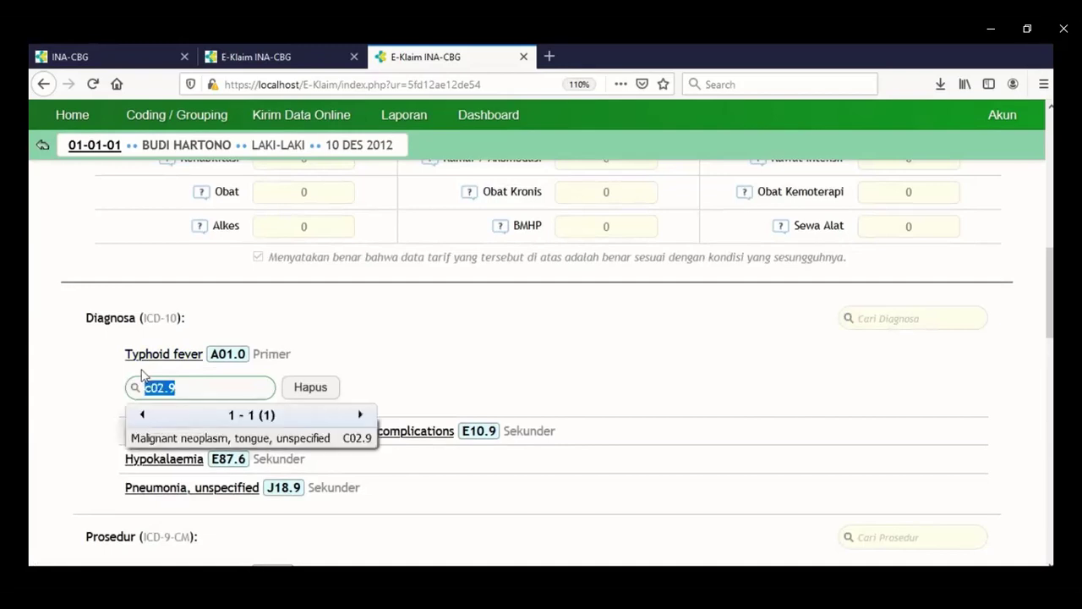
pyautogui.press('Return')
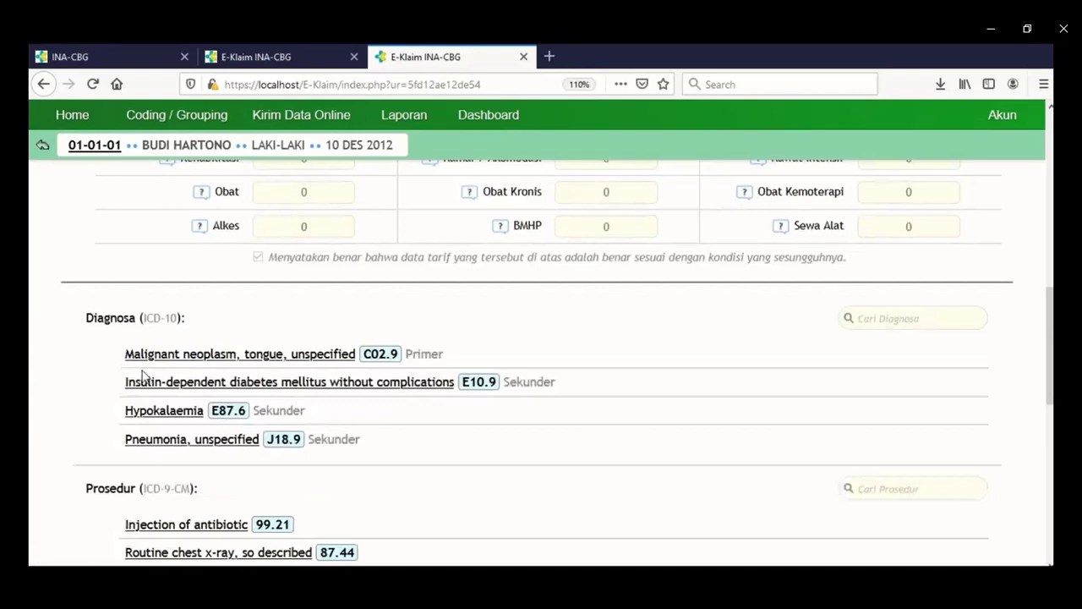
# Replace the diabetes diagnosis E10.9 with D63.0, leaving Hypokalaemia unchanged.
pyautogui.click(151, 382)
pyautogui.write('d6')
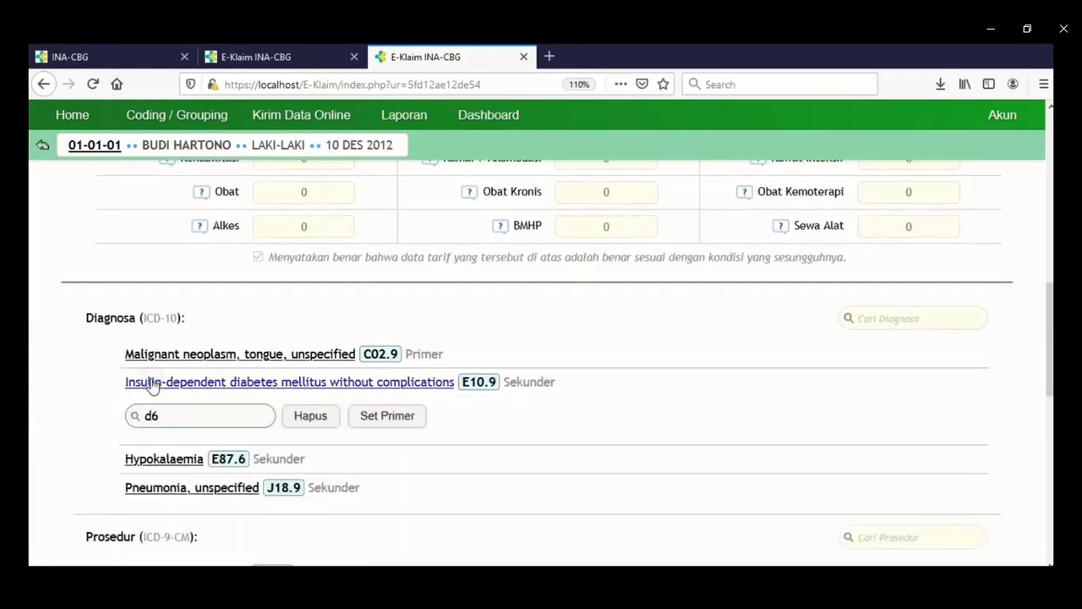
pyautogui.write('3.0')
pyautogui.press('Return')
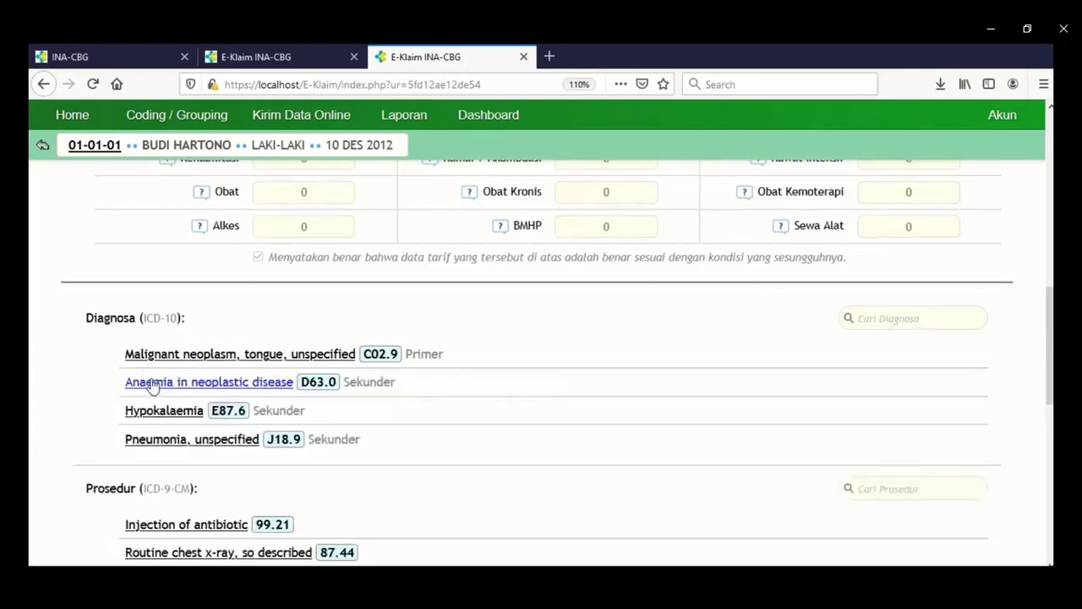
pyautogui.click(160, 412)
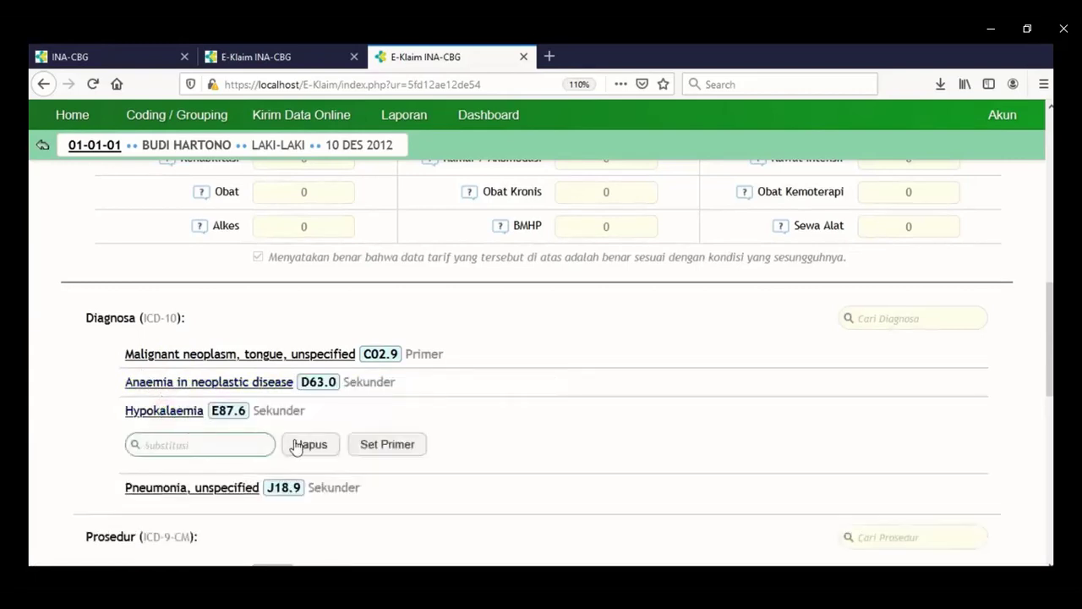
pyautogui.click(141, 411)
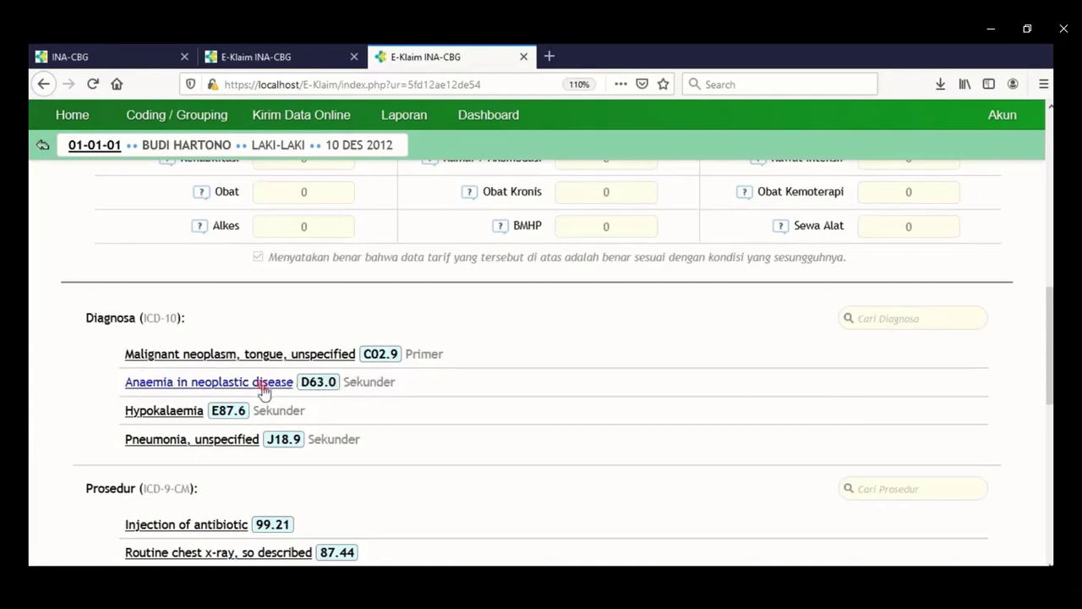
# Set Anaemia in neoplastic disease D63.0 as primary and regroup the claim.
pyautogui.click(266, 384)
pyautogui.click(401, 423)
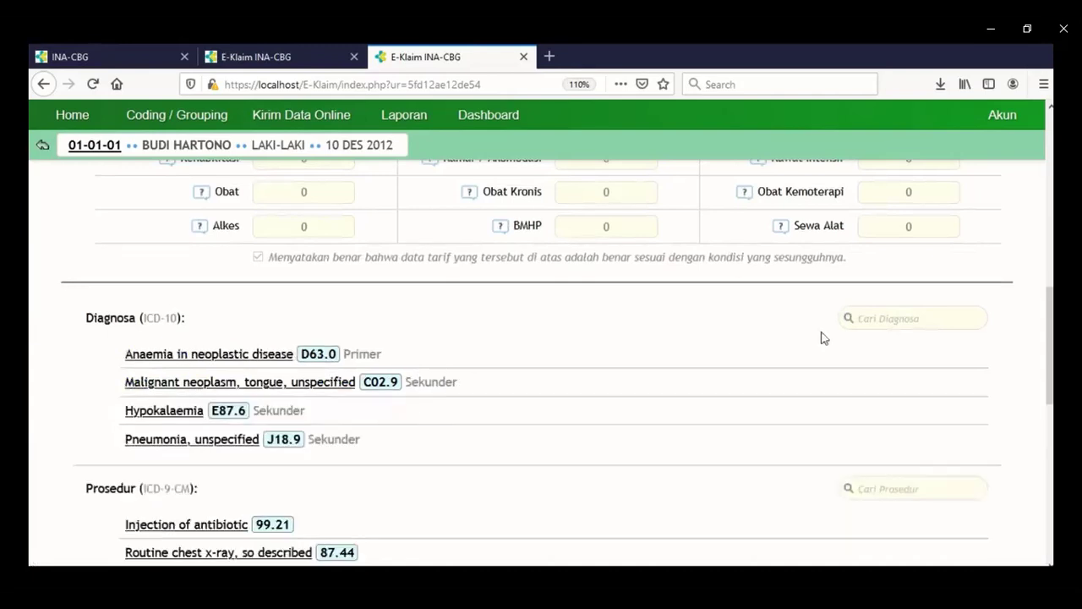
pyautogui.scroll(-4, 1006, 412)
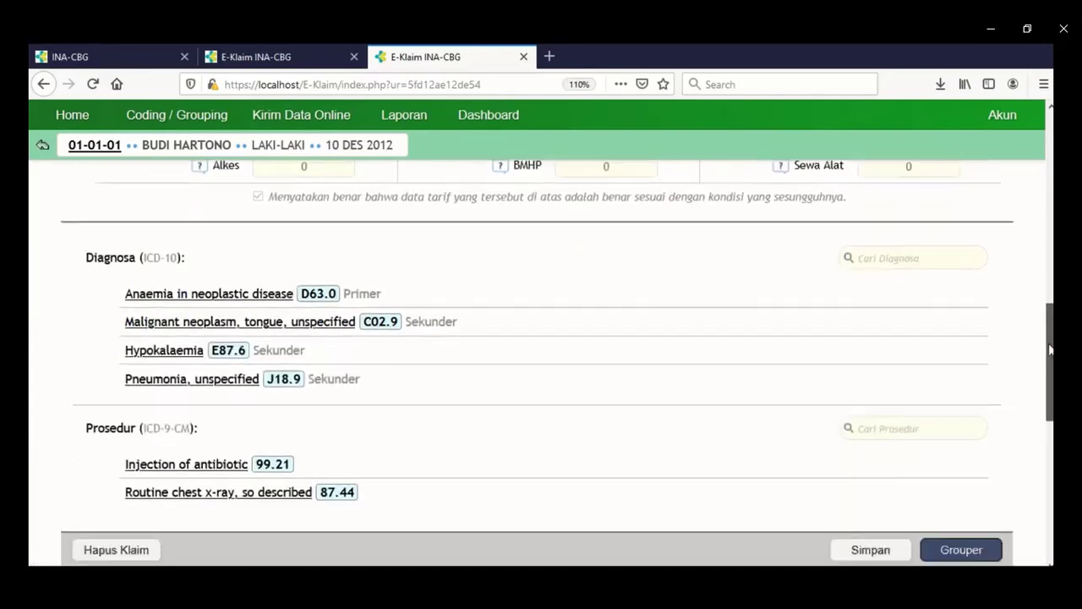
pyautogui.click(986, 436)
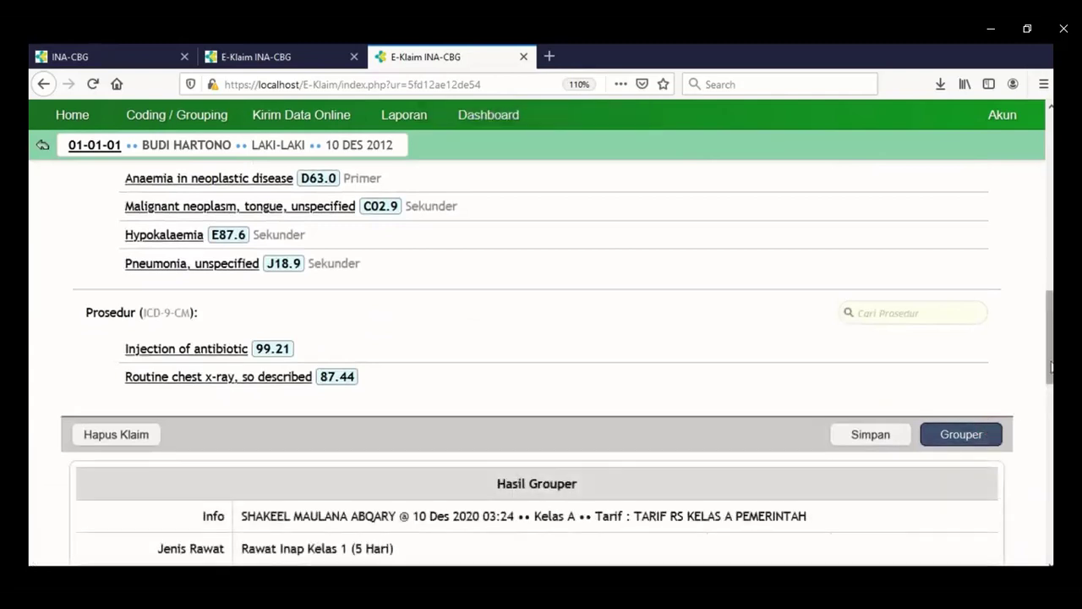
# Highlight the principle diagnosis mismatch error, group code X-0-20-X and the Rp 0 tariff.
pyautogui.scroll(-2, 1051, 386)
pyautogui.scroll(-1, 1051, 386)
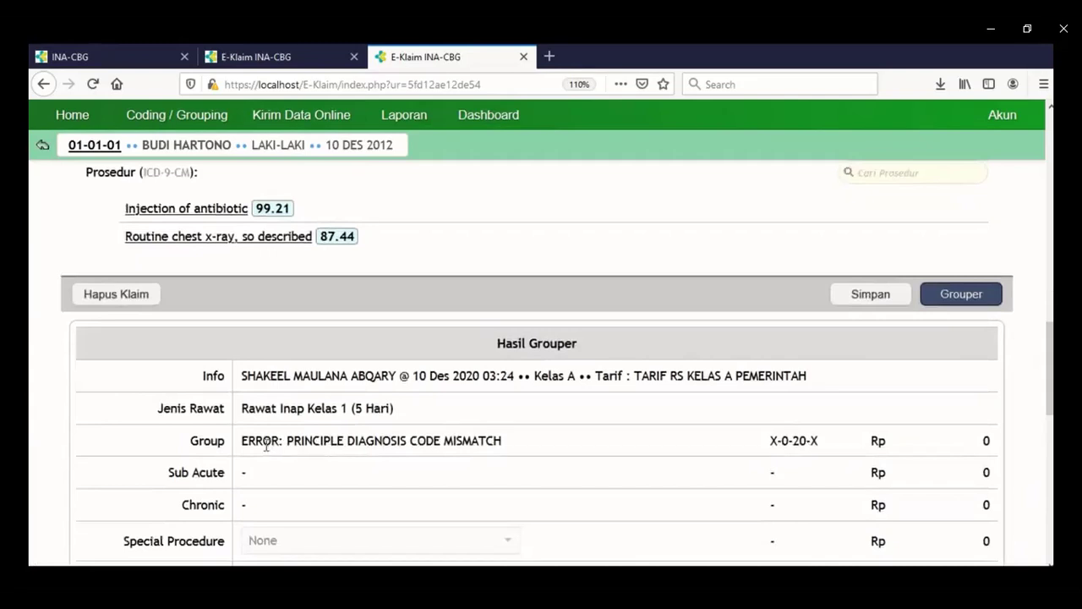
pyautogui.moveTo(294, 443); pyautogui.dragTo(499, 457)
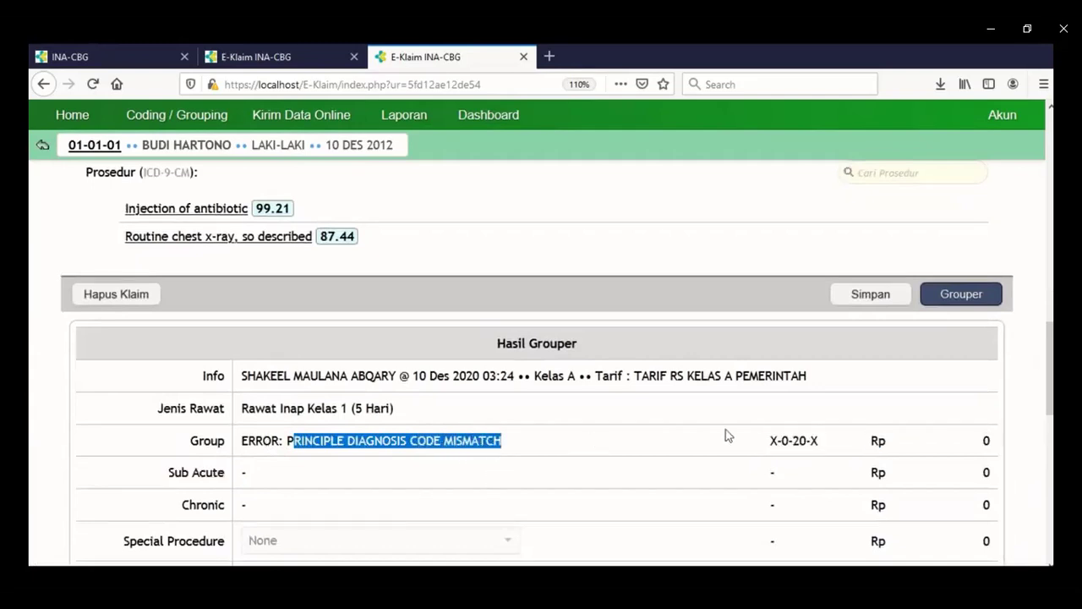
pyautogui.moveTo(771, 439); pyautogui.dragTo(825, 448)
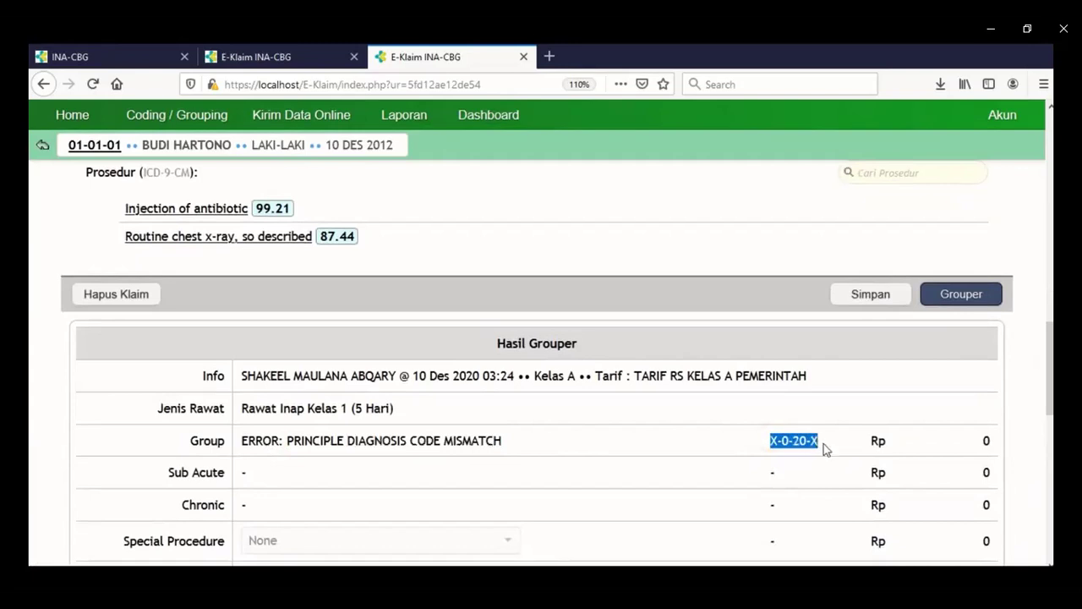
pyautogui.click(987, 440)
pyautogui.moveTo(987, 440); pyautogui.dragTo(981, 442)
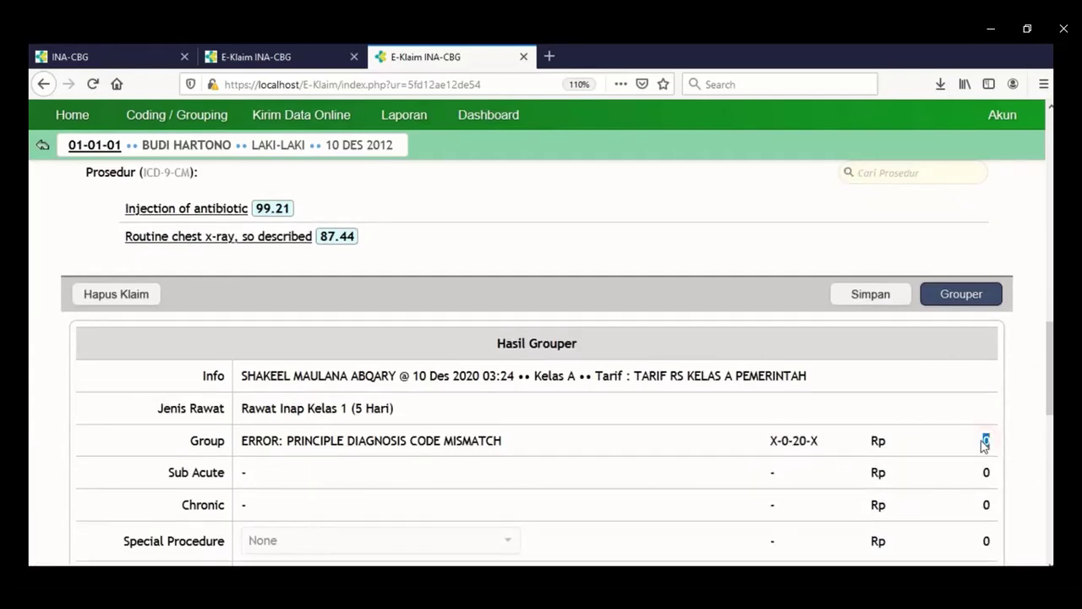
pyautogui.scroll(3, 985, 446)
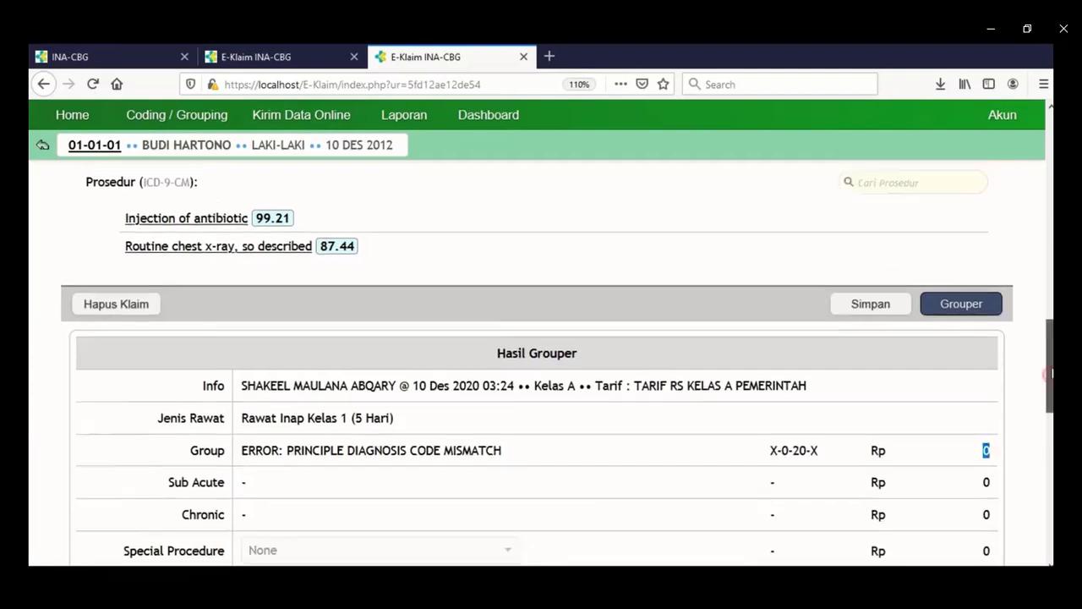
pyautogui.scroll(1, 1026, 321)
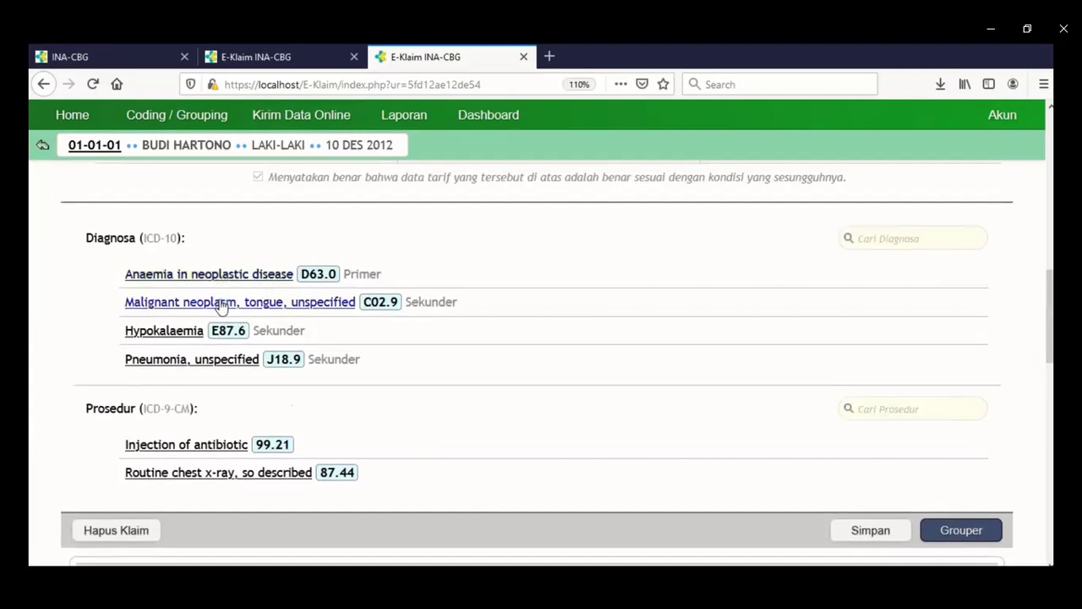
# Make C02.9 tongue neoplasm the primary diagnosis and regroup the claim.
pyautogui.click(222, 302)
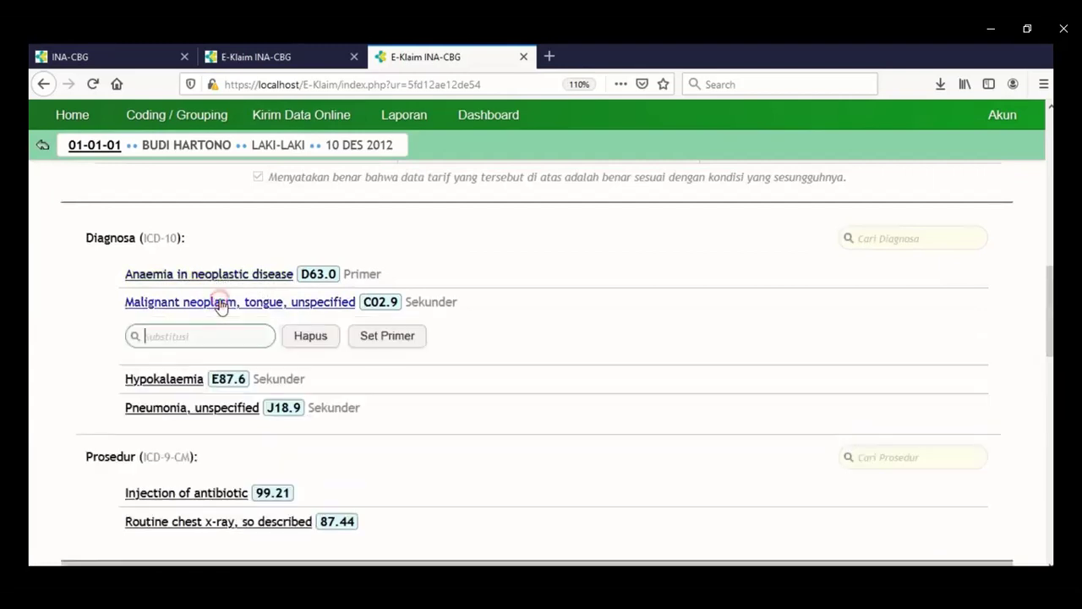
pyautogui.click(394, 346)
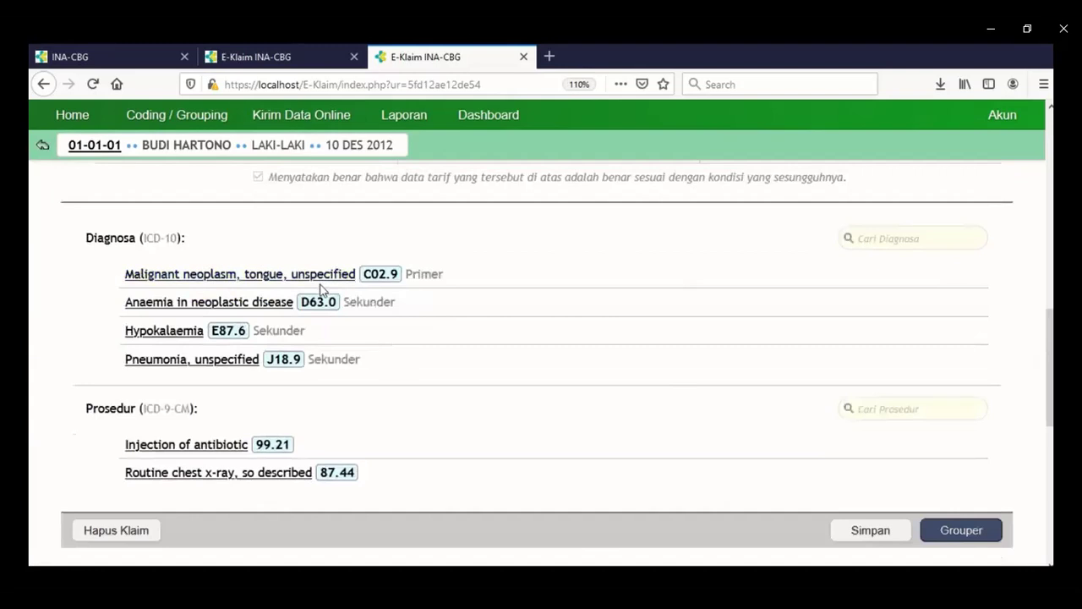
pyautogui.click(951, 530)
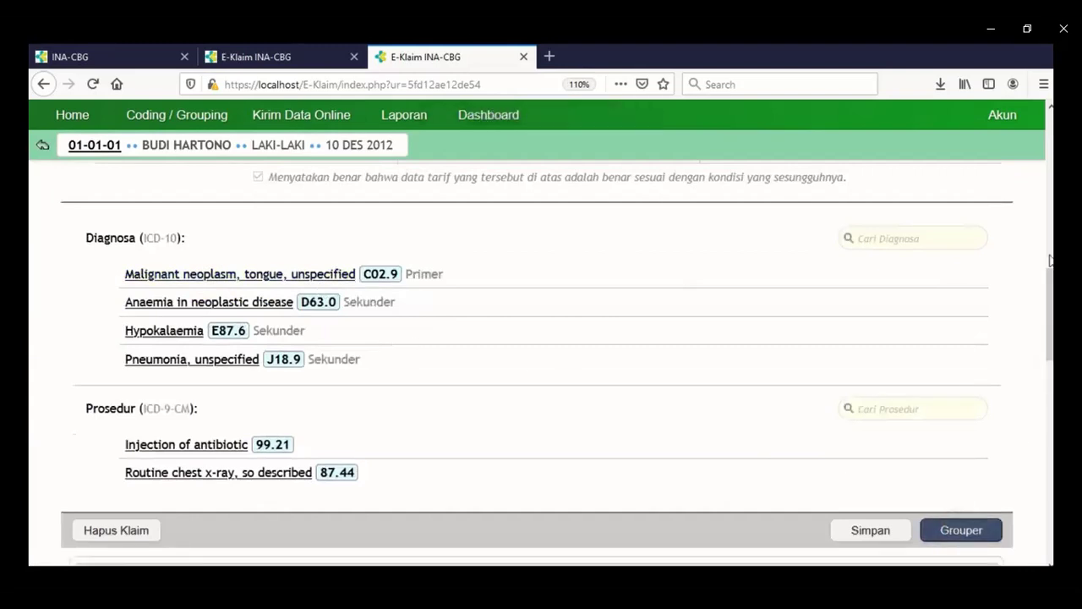
# Finalize the claim grouped as U-4-10-III at Rp 25,296,600.
pyautogui.moveTo(1049, 275); pyautogui.dragTo(1048, 329)
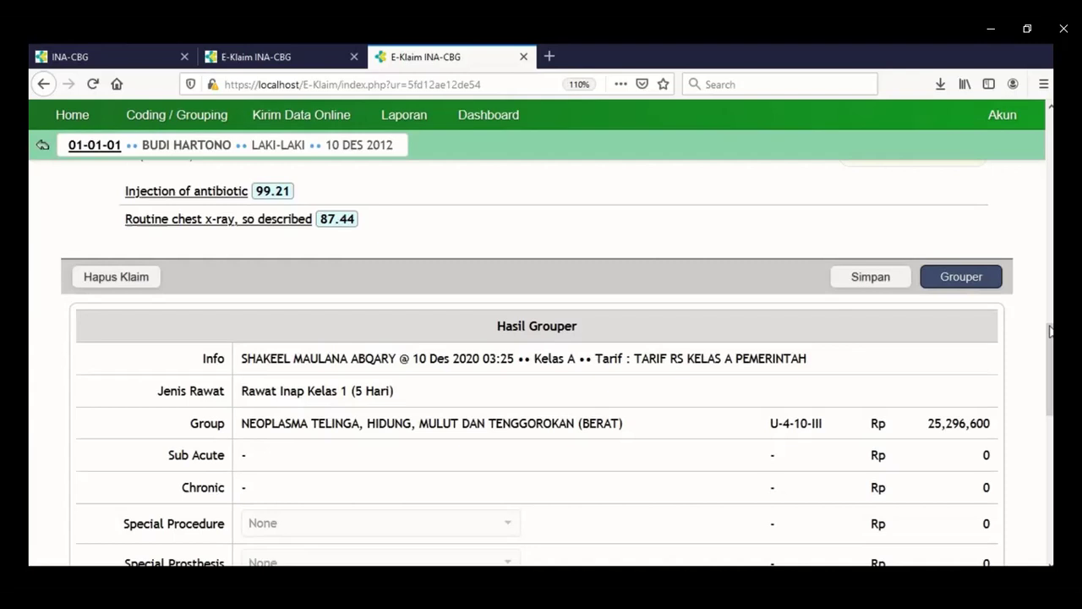
pyautogui.scroll(-3, 1044, 364)
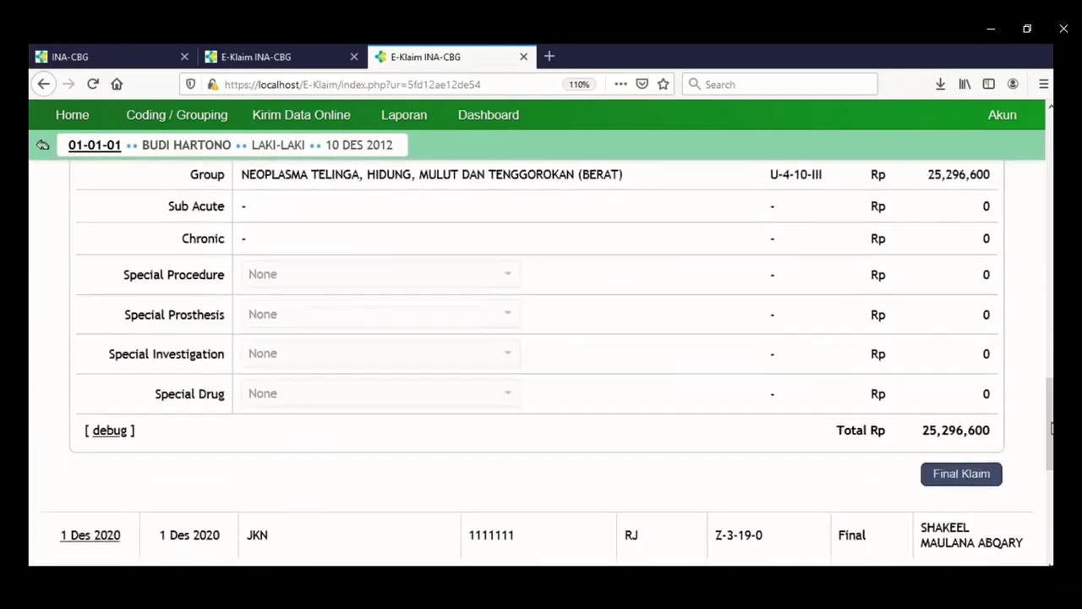
pyautogui.click(964, 467)
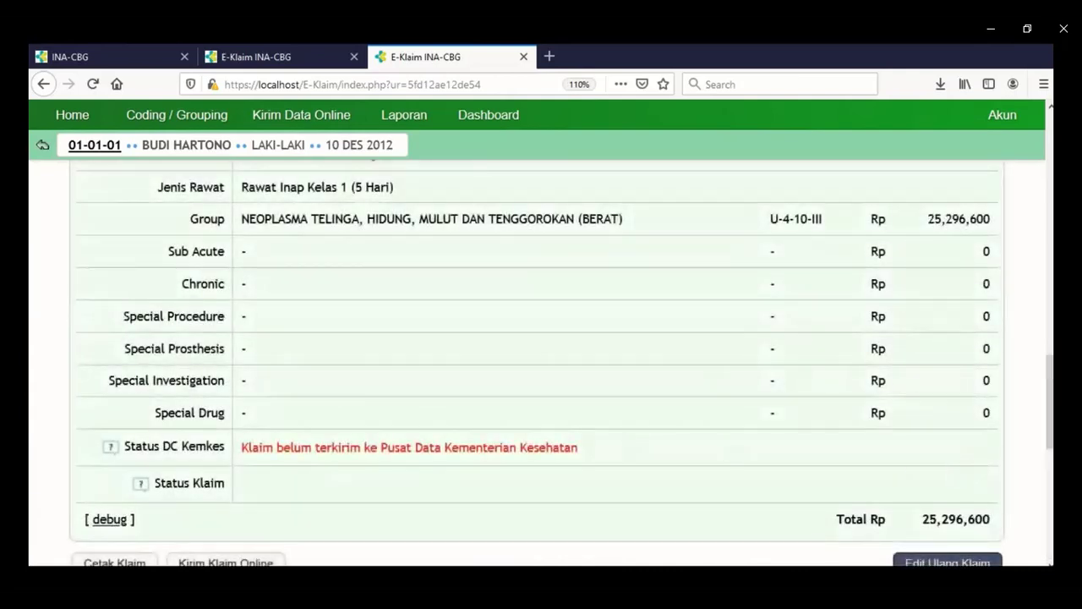
pyautogui.scroll(-2, 1051, 365)
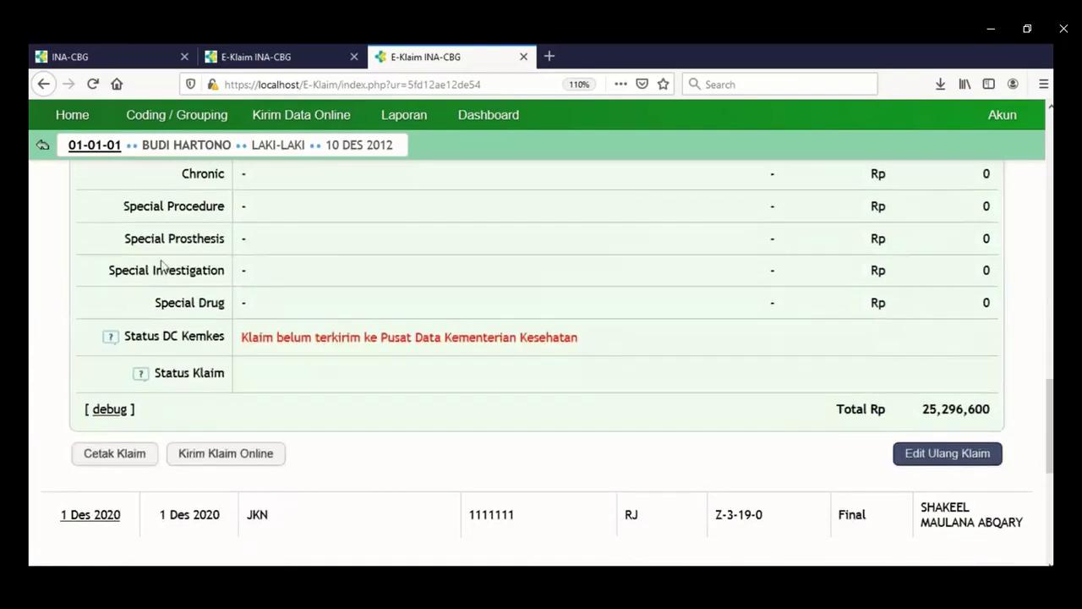
# Open the printable claim PDF and highlight the claim date and hospital code 0000000.
pyautogui.click(118, 463)
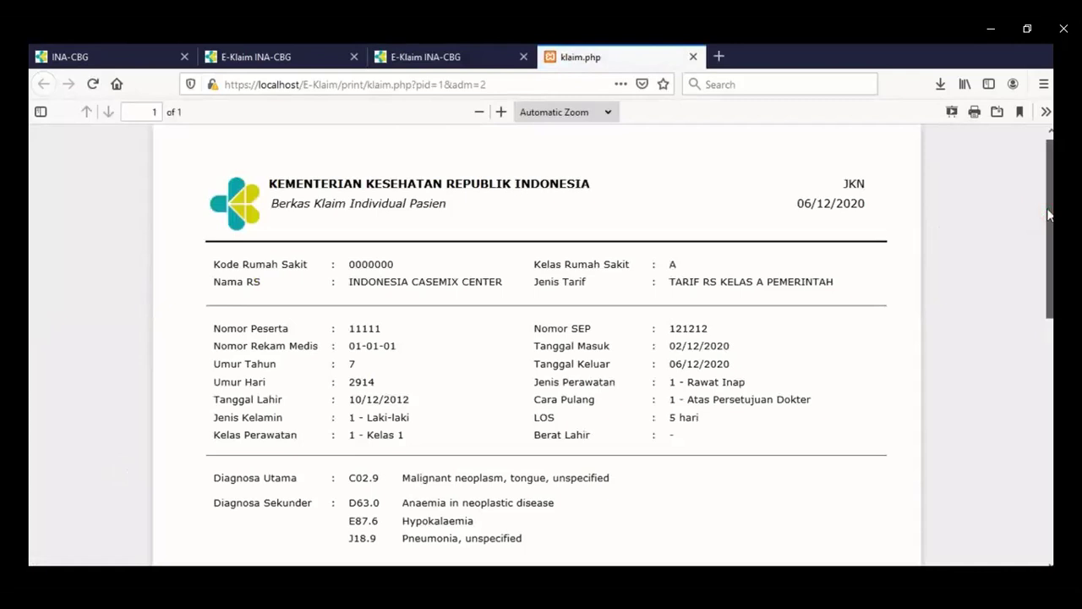
pyautogui.moveTo(1048, 216); pyautogui.dragTo(1050, 220)
pyautogui.moveTo(798, 184); pyautogui.dragTo(867, 190)
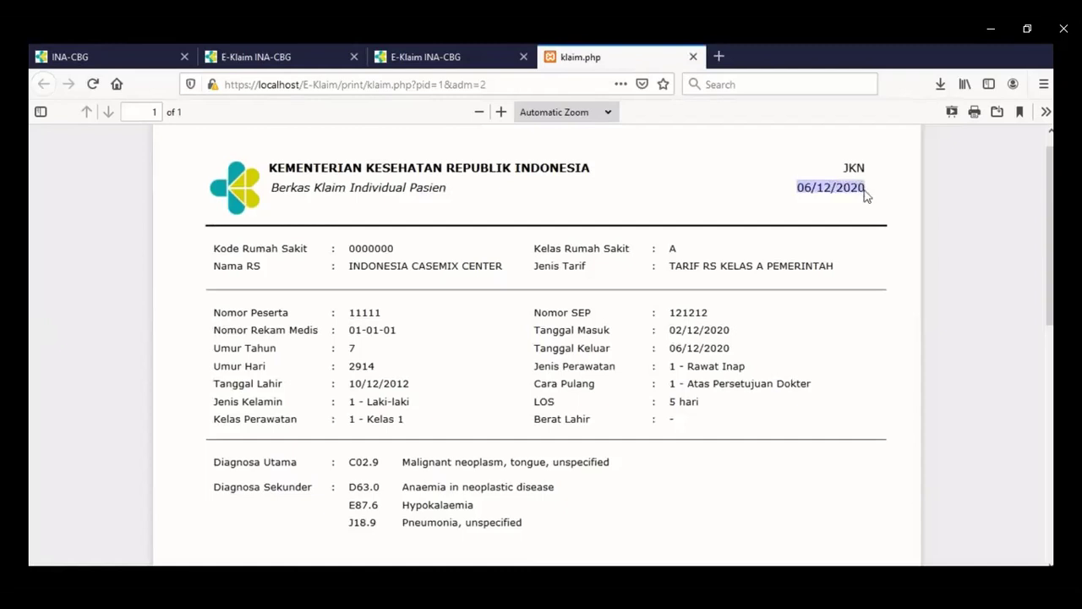
pyautogui.moveTo(350, 249); pyautogui.dragTo(425, 279)
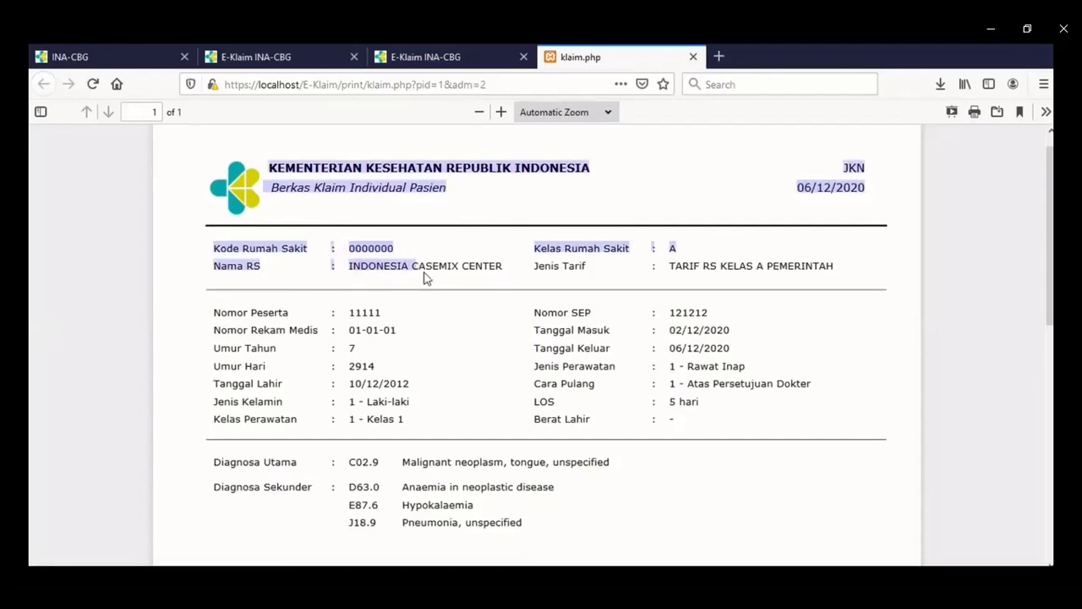
pyautogui.click(679, 251)
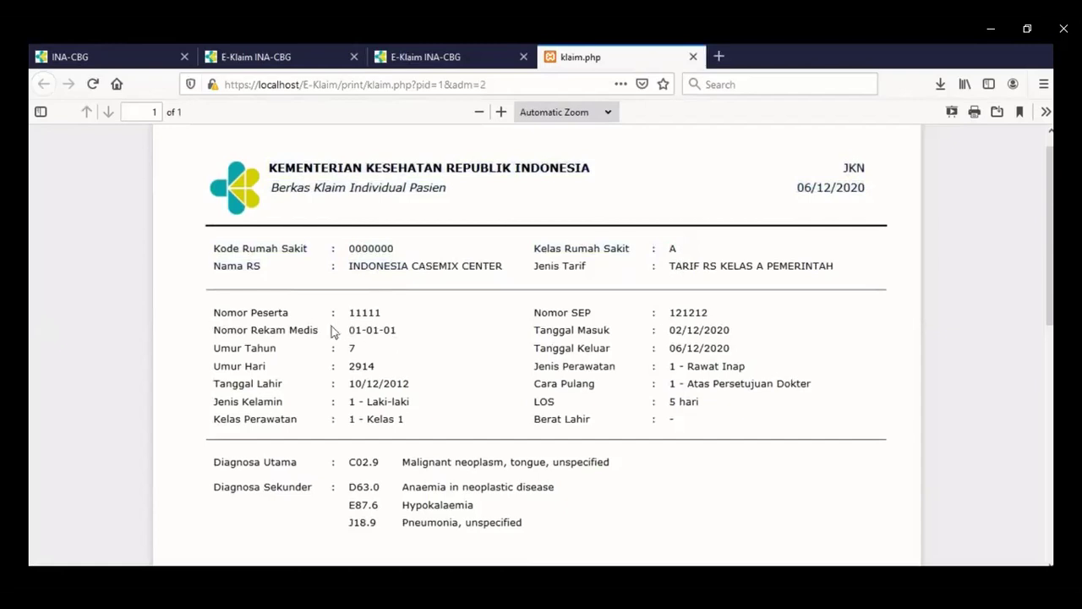
# Scroll down the claim PDF and highlight the INA-CBG grouping row and its tariff.
pyautogui.moveTo(1053, 275); pyautogui.dragTo(1052, 321)
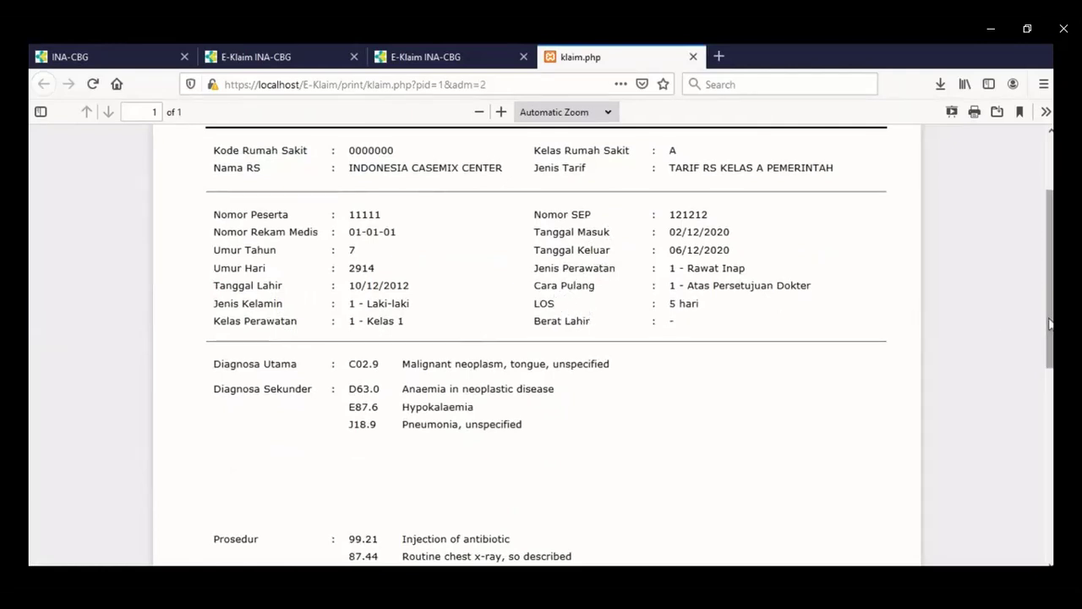
pyautogui.moveTo(1048, 319); pyautogui.dragTo(1050, 383)
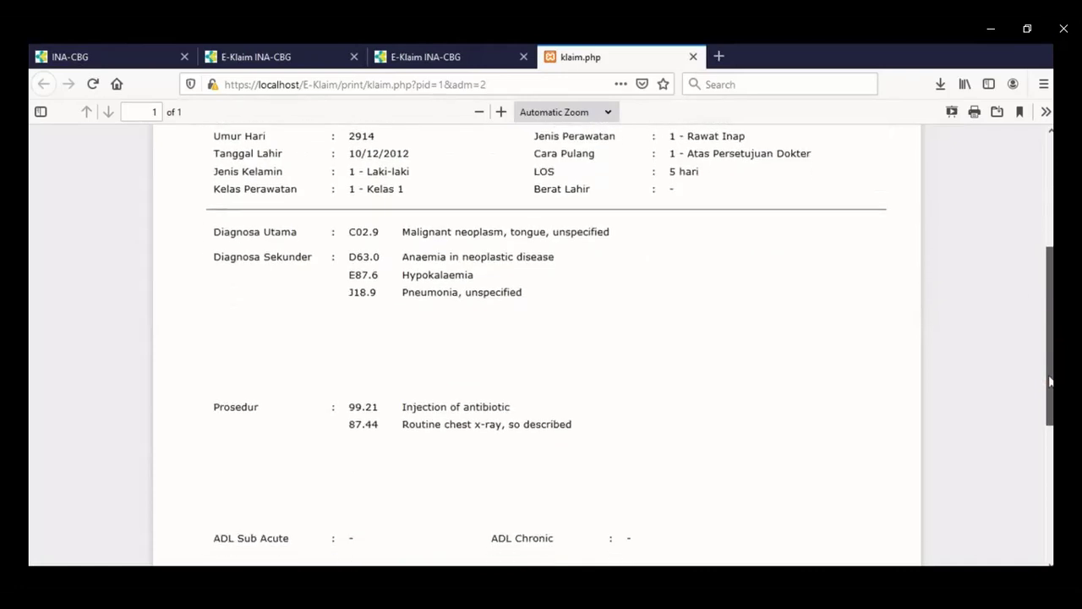
pyautogui.moveTo(1050, 382); pyautogui.dragTo(1050, 385)
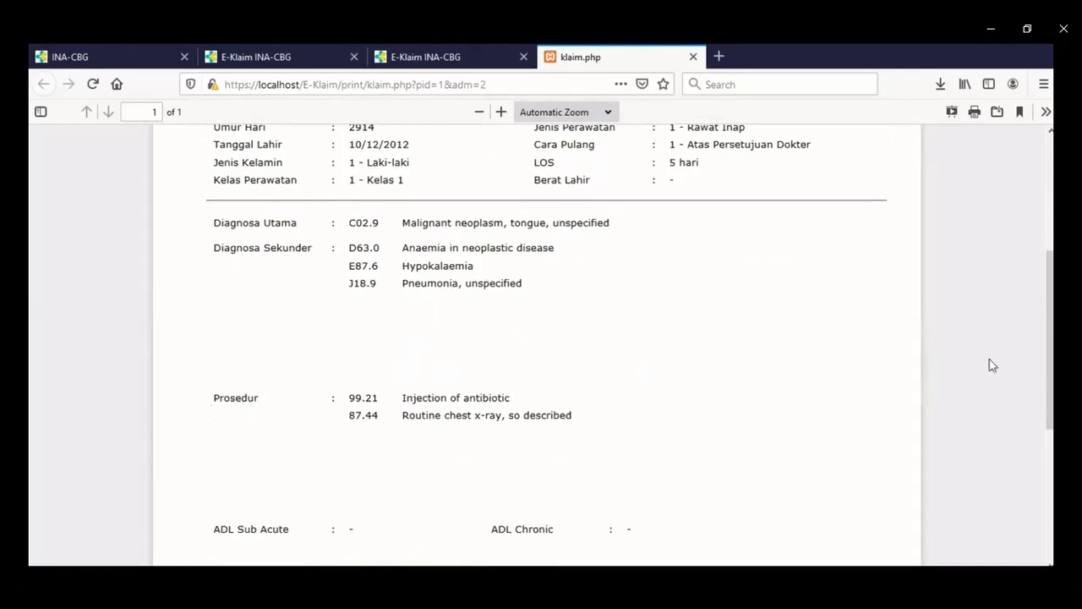
pyautogui.scroll(-4, 1052, 430)
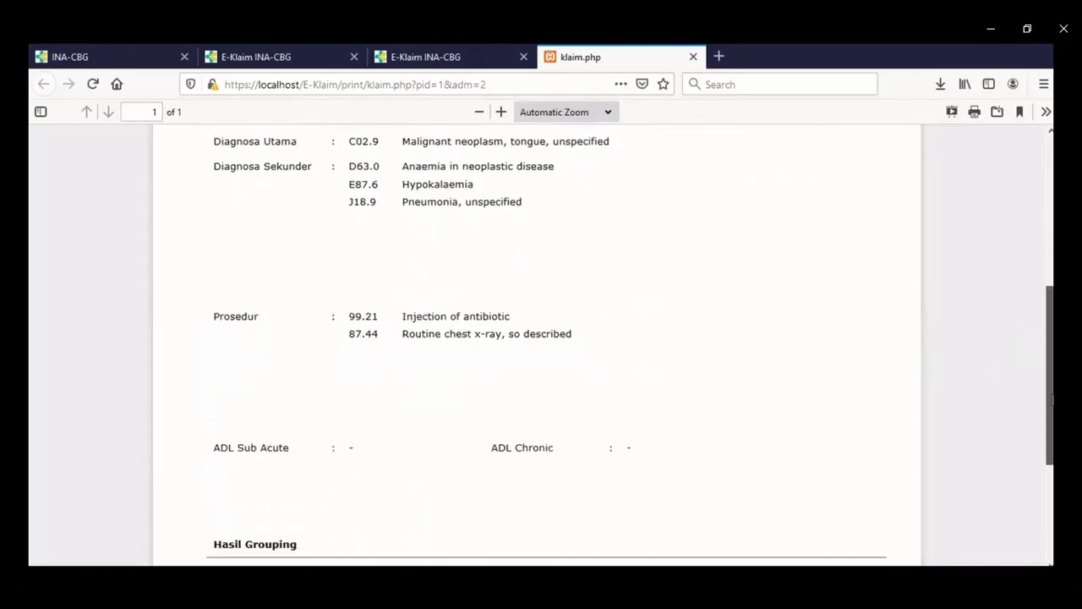
pyautogui.scroll(-2, 1051, 430)
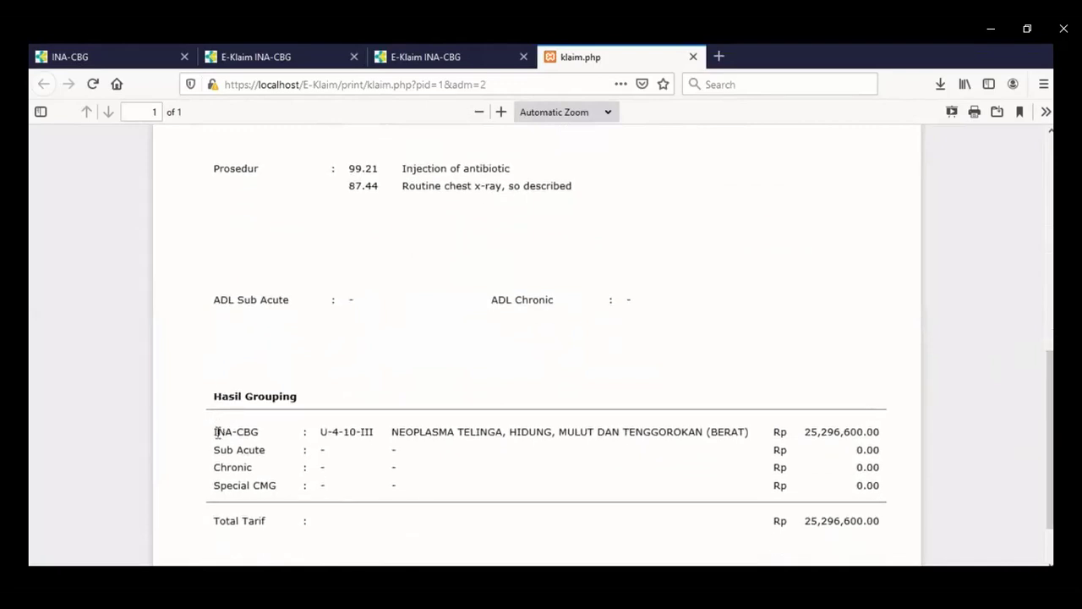
pyautogui.moveTo(217, 432); pyautogui.dragTo(361, 436)
pyautogui.moveTo(806, 432); pyautogui.dragTo(867, 440)
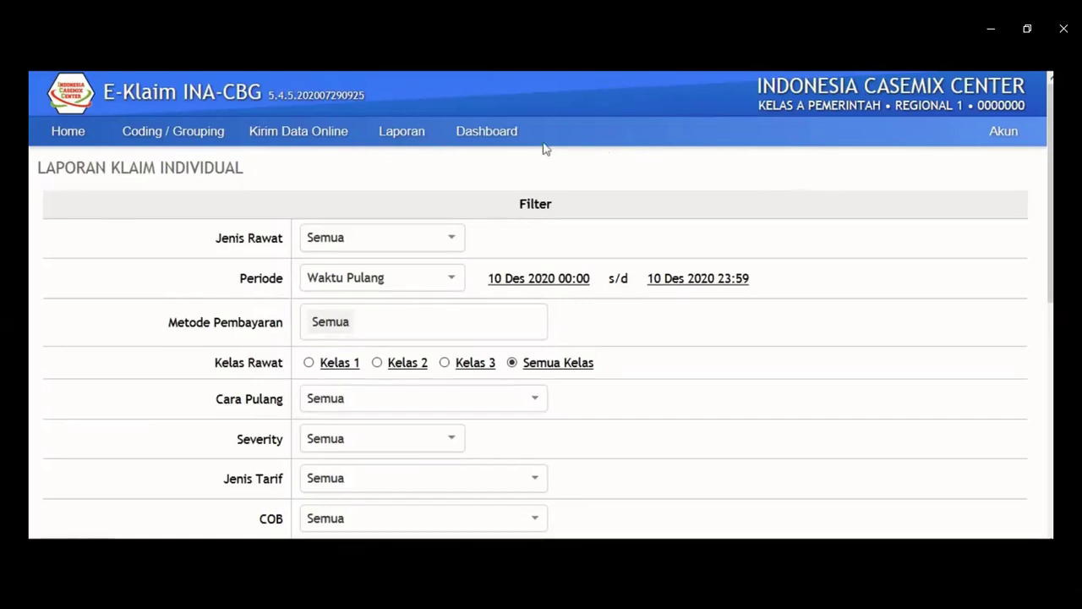
# Open Laporan Klaim Individual and scroll through its report filters.
pyautogui.moveTo(423, 133)
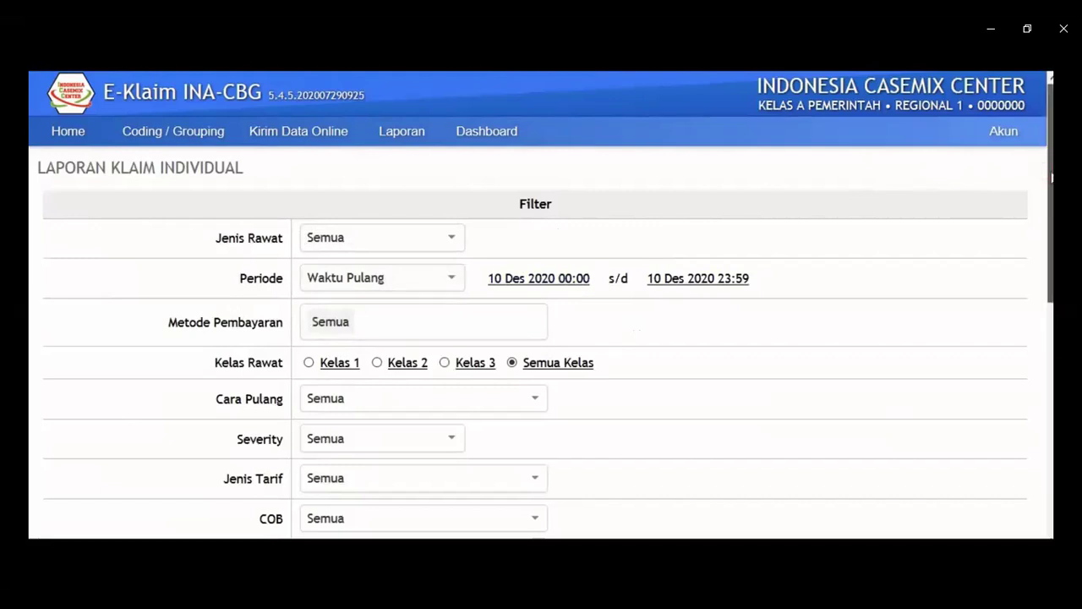
pyautogui.moveTo(1052, 177); pyautogui.dragTo(1051, 260)
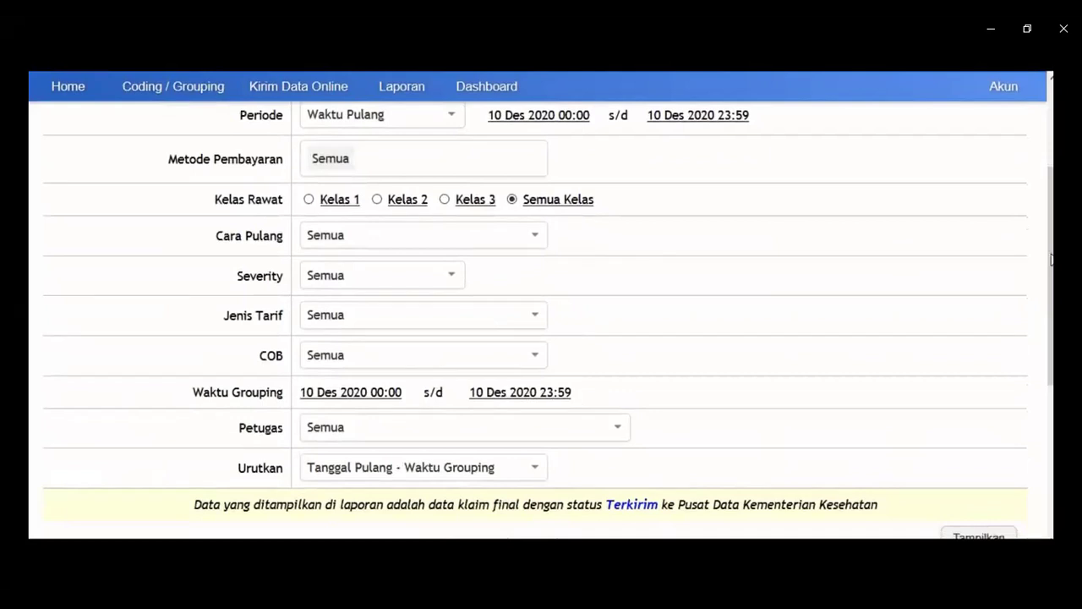
pyautogui.moveTo(1052, 259); pyautogui.dragTo(1052, 193)
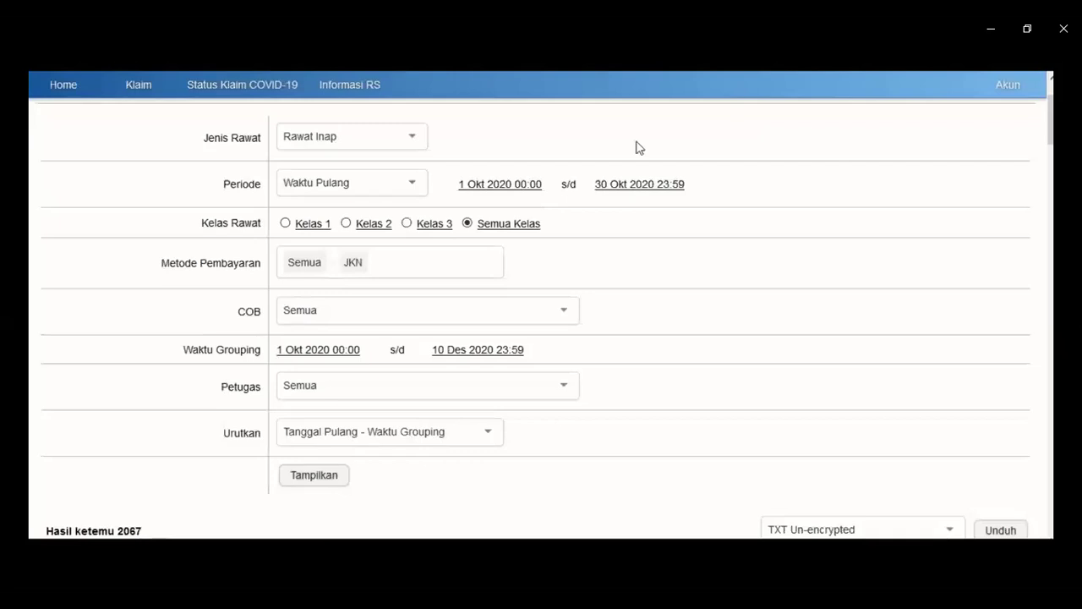
pyautogui.click(405, 134)
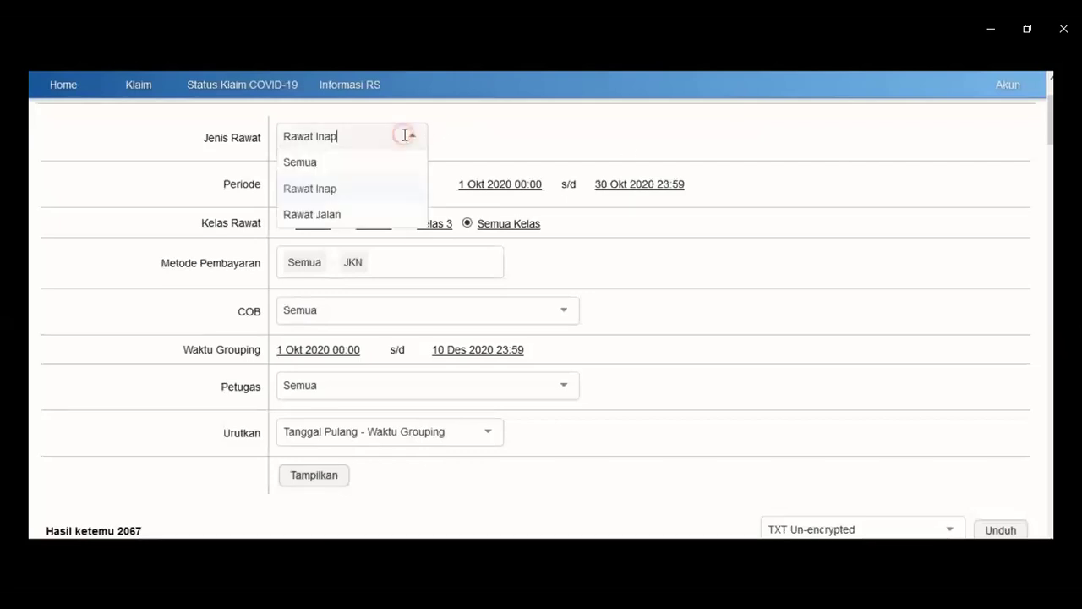
pyautogui.click(361, 196)
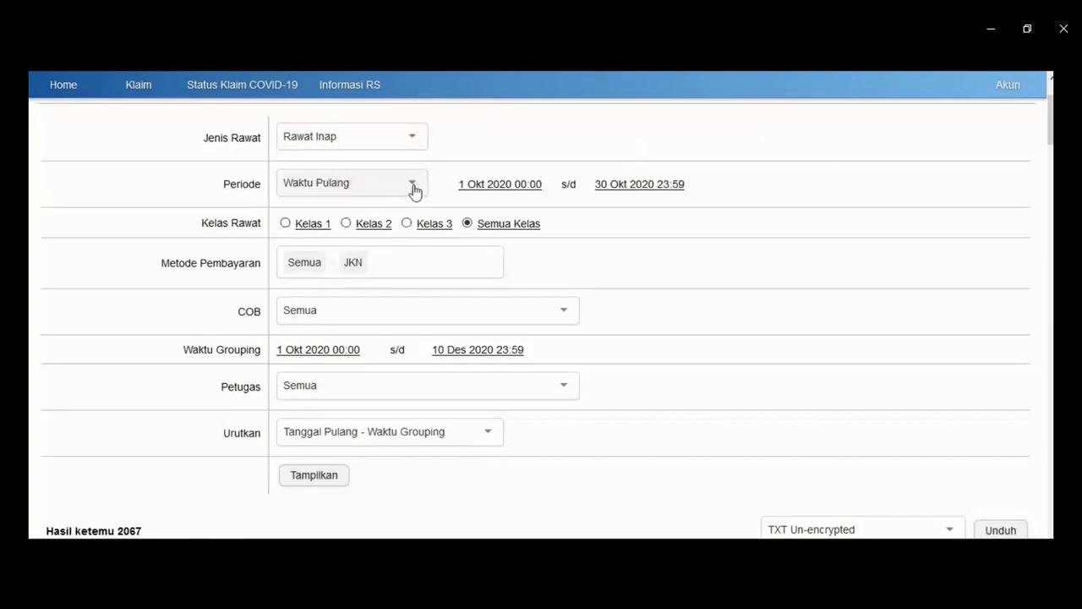
pyautogui.click(471, 188)
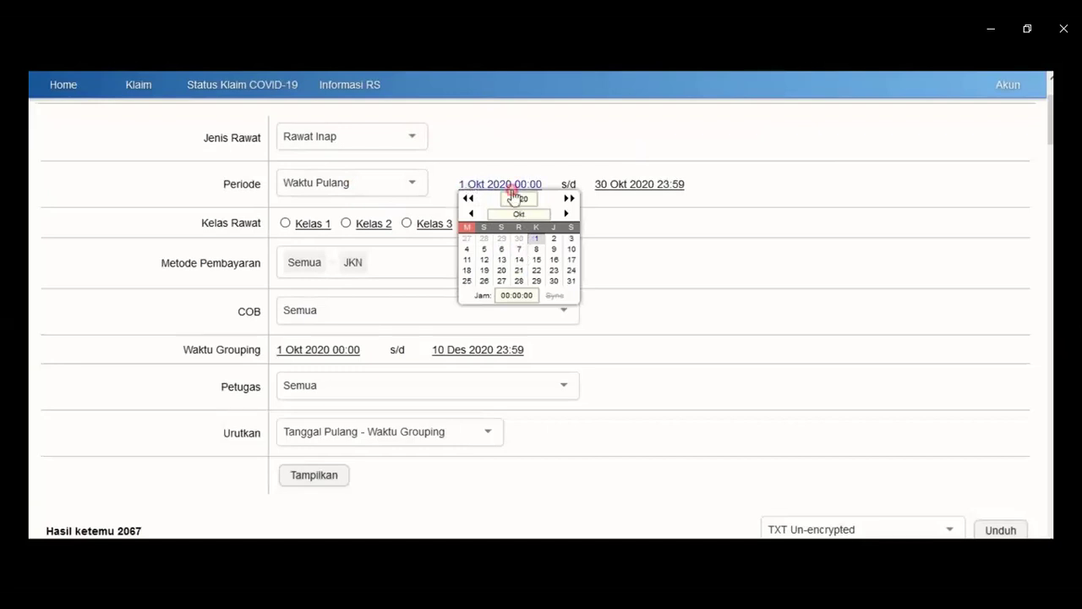
pyautogui.click(511, 187)
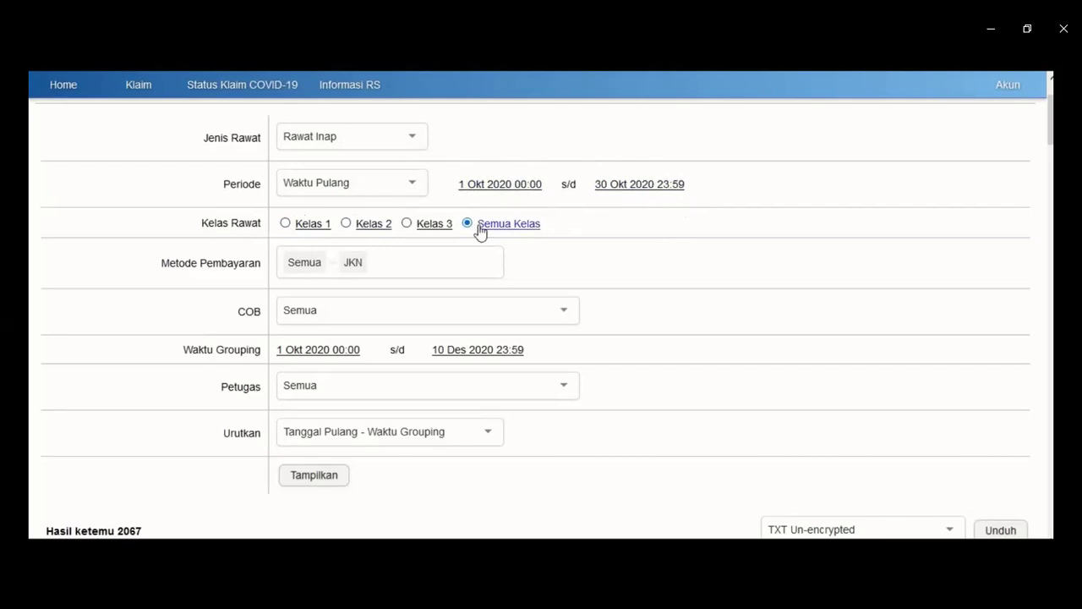
# Close the Metode Pembayaran list and log out through the Akun menu.
pyautogui.click(405, 266)
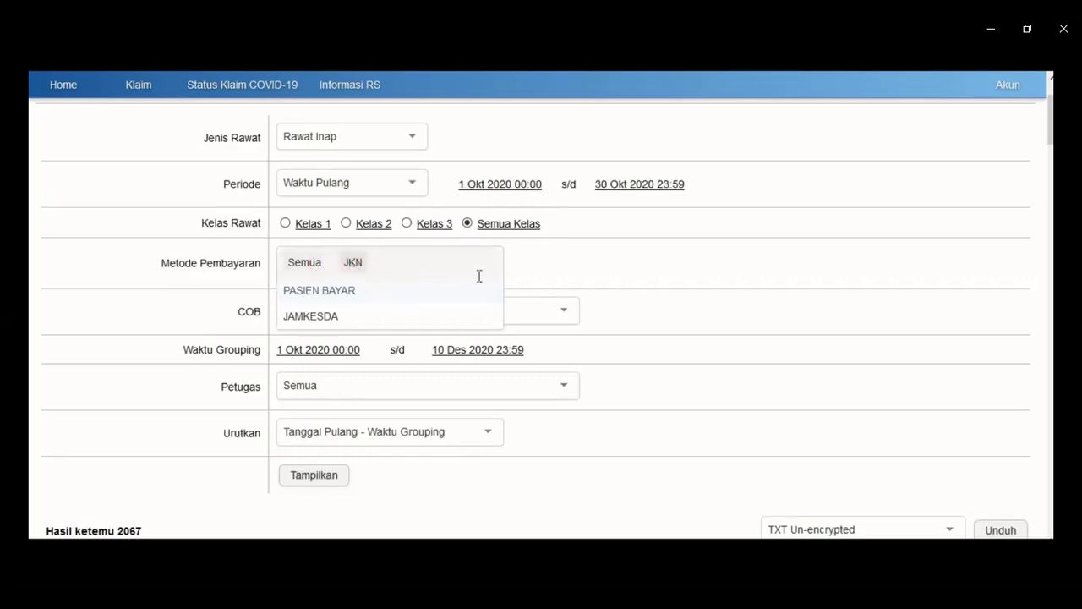
pyautogui.click(541, 272)
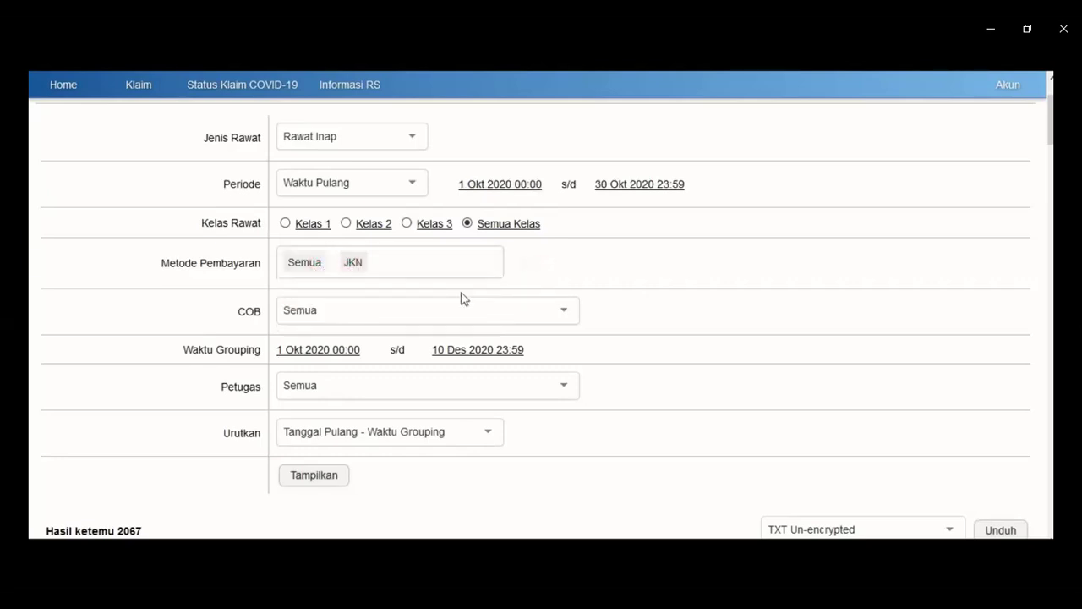
pyautogui.click(1006, 85)
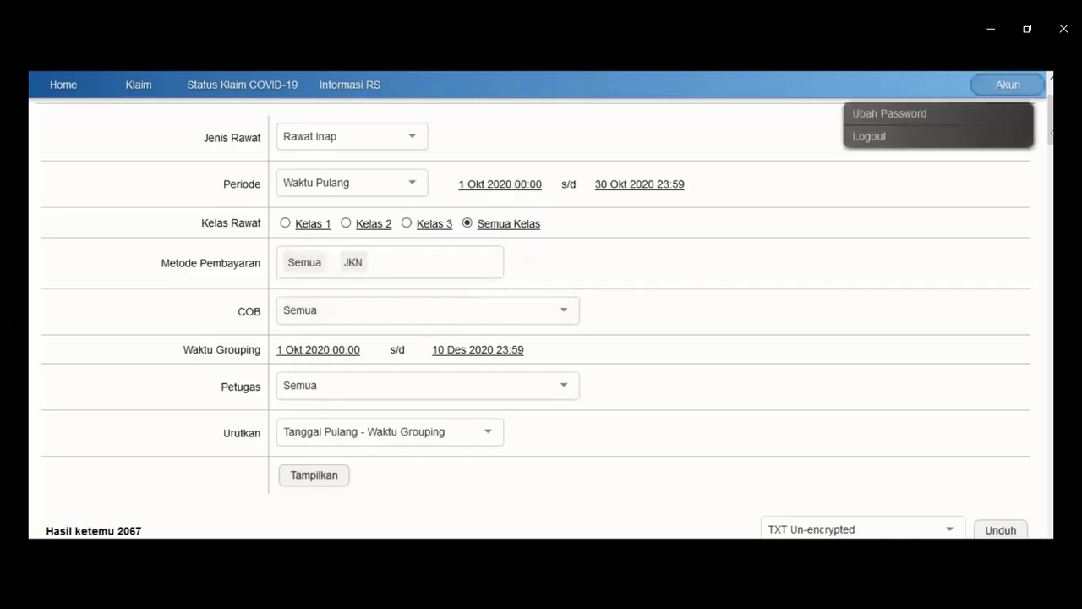
pyautogui.scroll(-2, 541, 338)
pyautogui.scroll(2, 541, 339)
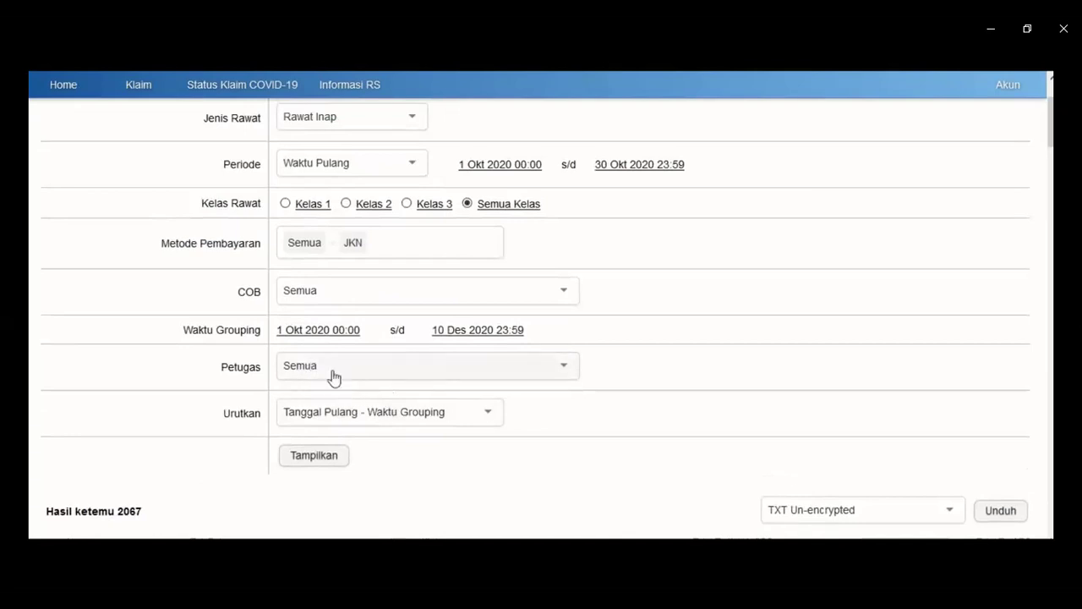
pyautogui.click(325, 455)
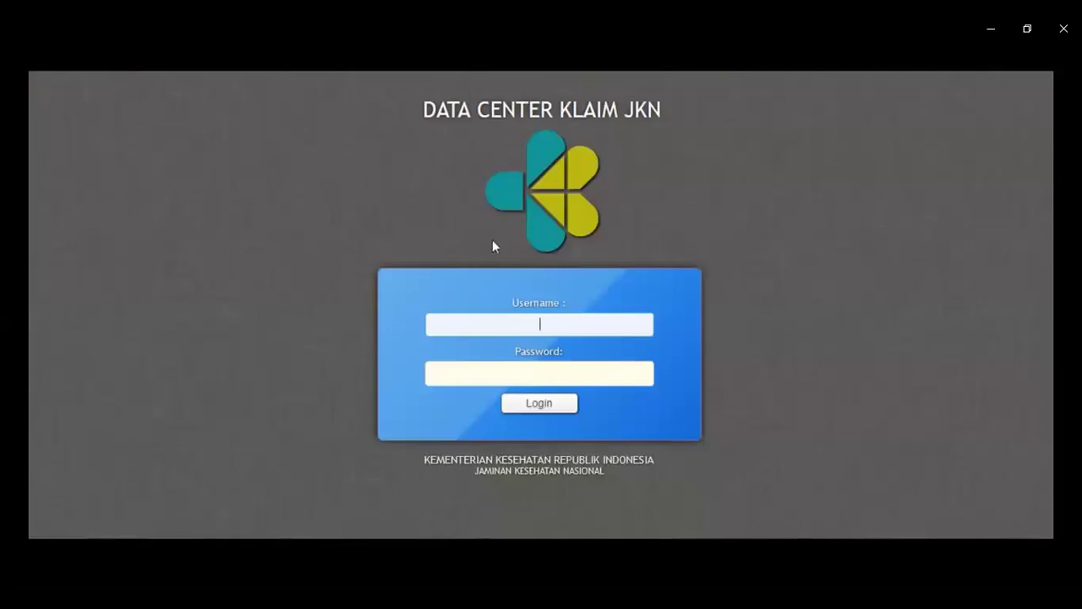
# Enter the hospital's username and password on the login form, correcting a mistyped password.
pyautogui.write('3173014')
pyautogui.press('Tab')
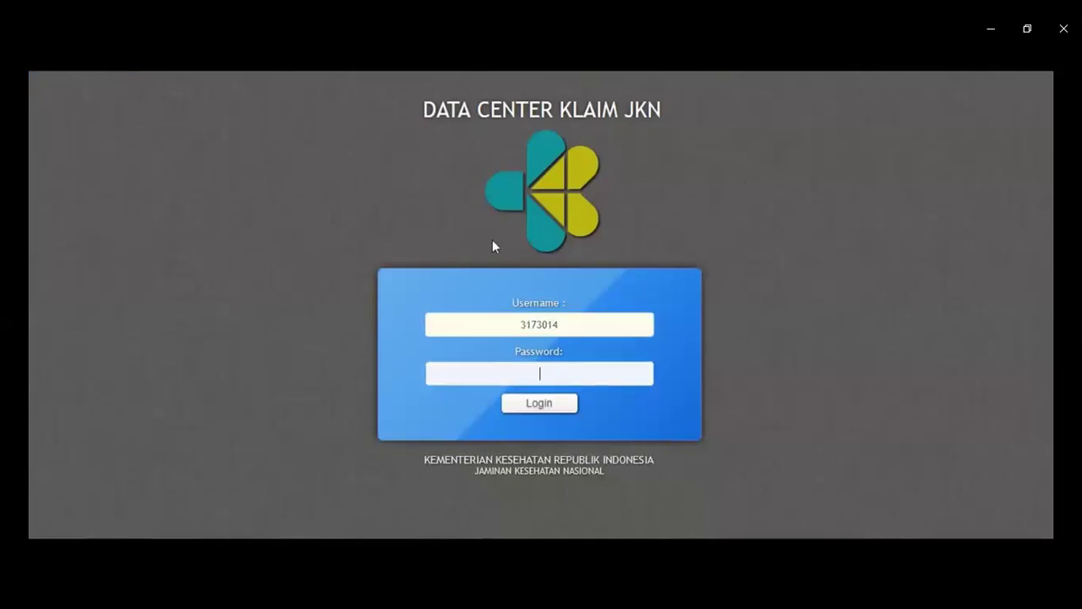
pyautogui.write('***')
pyautogui.press('BackSpace')
pyautogui.press('BackSpace')
pyautogui.press('BackSpace')
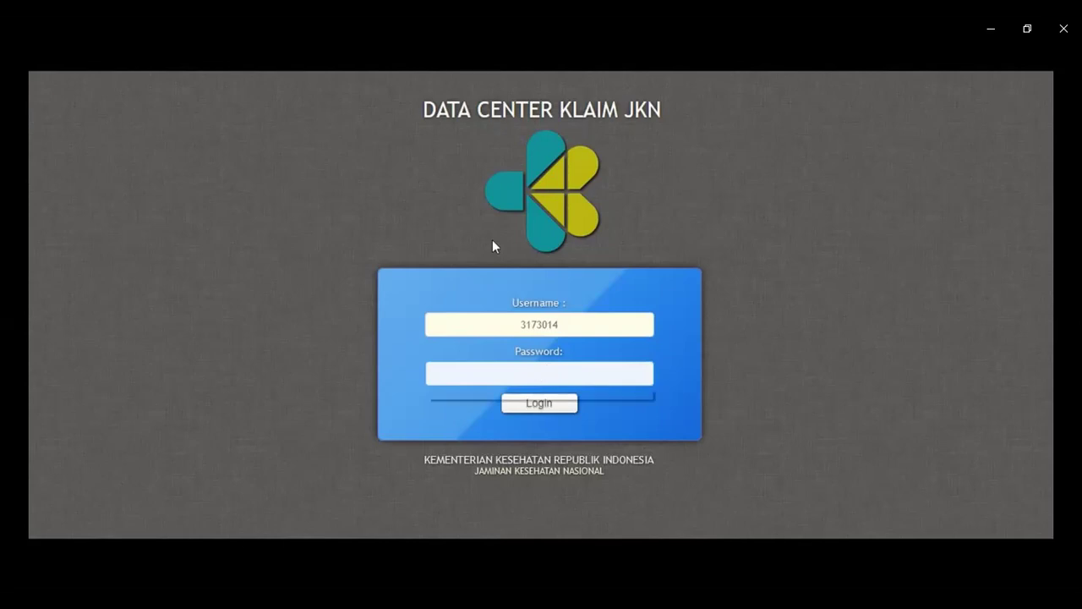
pyautogui.write('*')
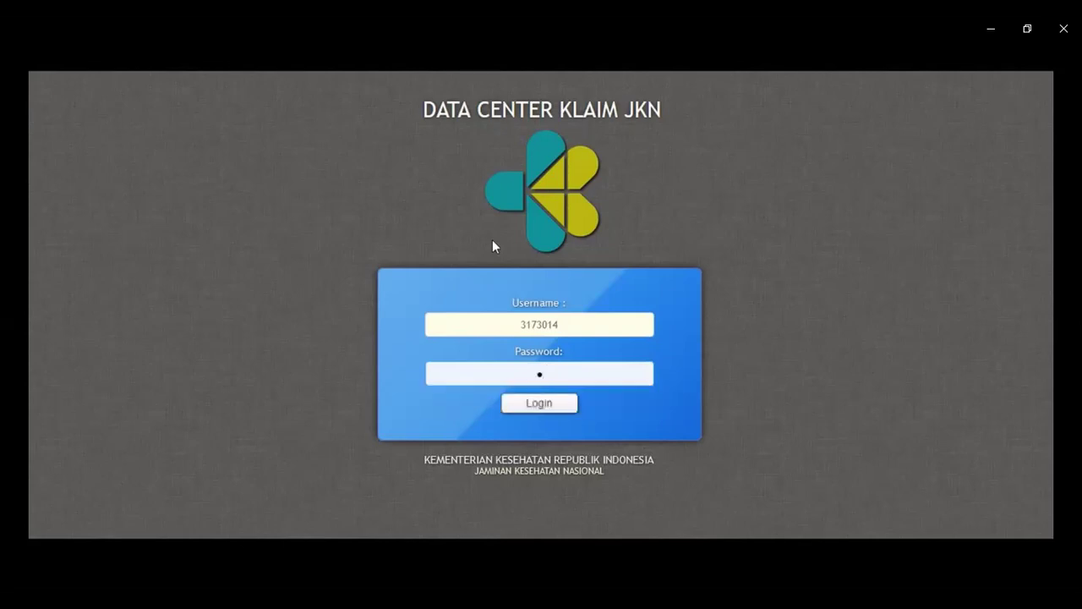
pyautogui.write('***')
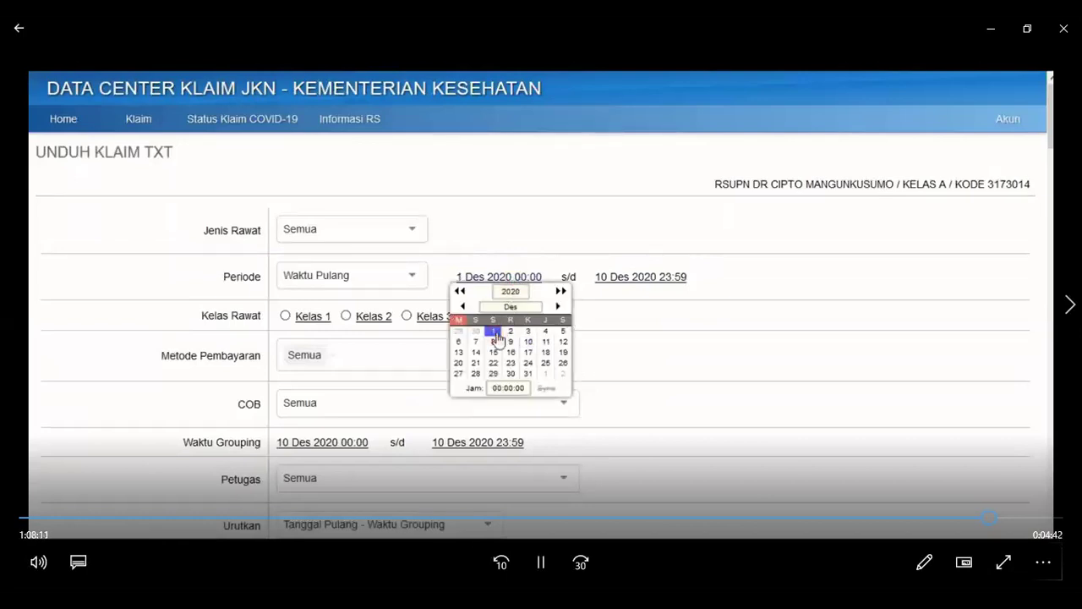
# Set the Periode date range to 1 Okt 2020 through 31 Okt 2020.
pyautogui.click(462, 306)
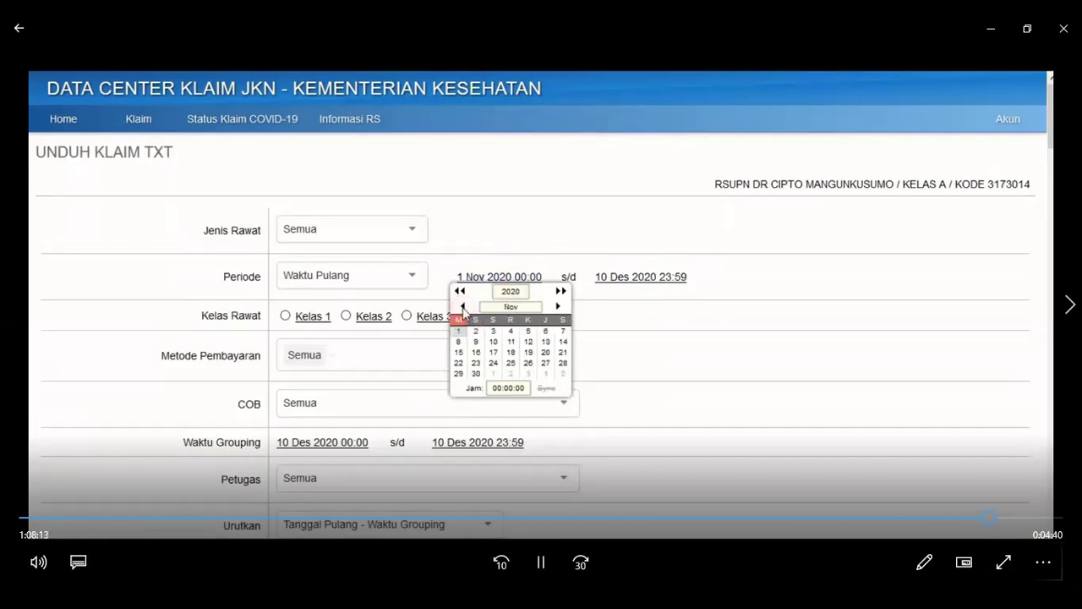
pyautogui.click(462, 306)
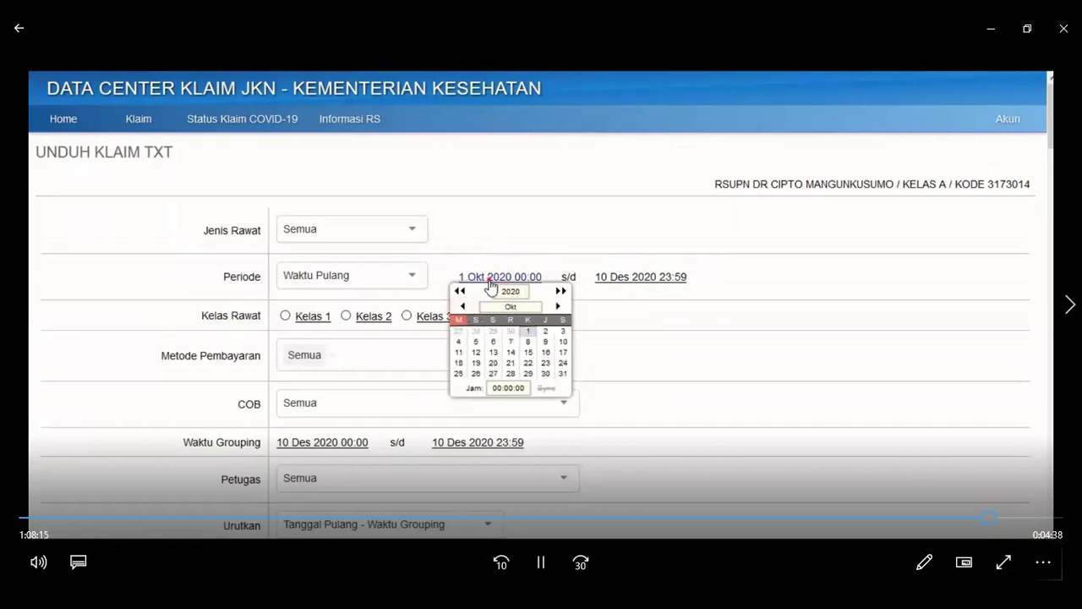
pyautogui.moveTo(488, 277); pyautogui.dragTo(554, 281)
pyautogui.click(524, 278)
pyautogui.click(524, 278)
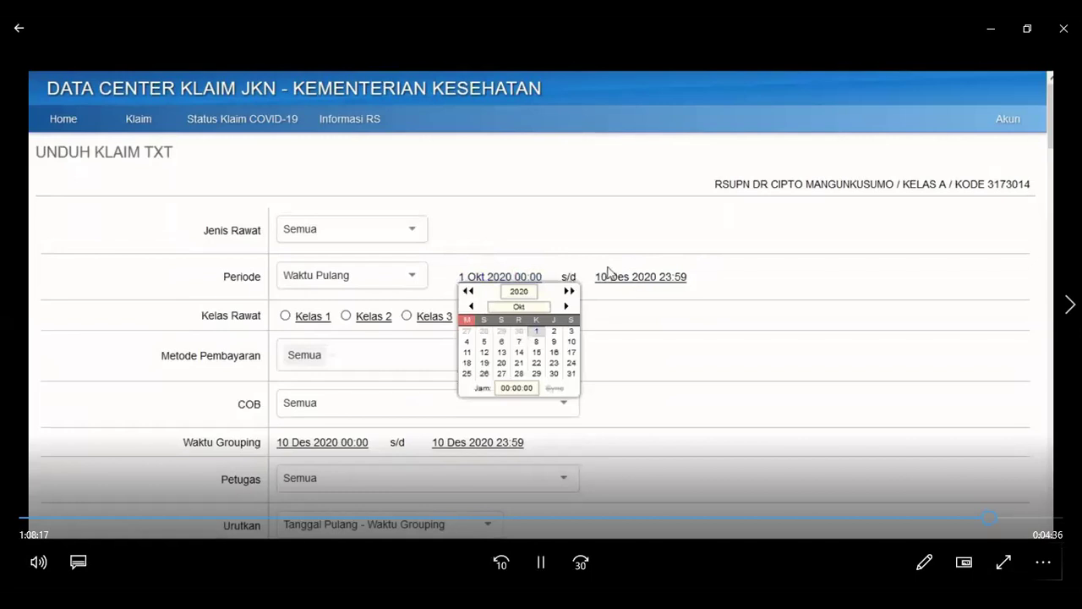
pyautogui.click(615, 279)
pyautogui.click(607, 307)
pyautogui.click(607, 307)
pyautogui.click(707, 373)
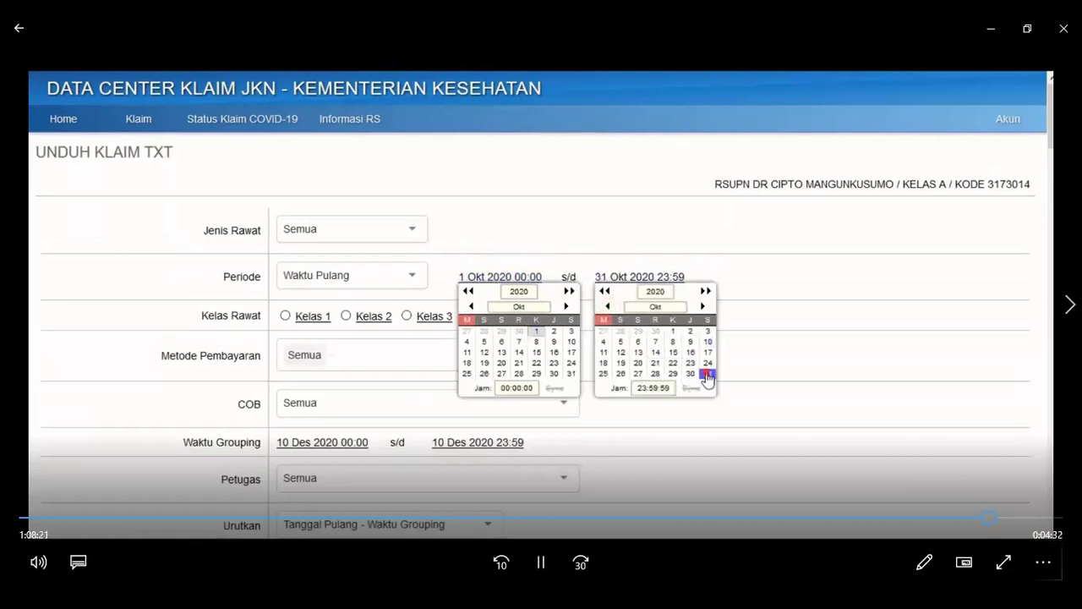
pyautogui.click(647, 277)
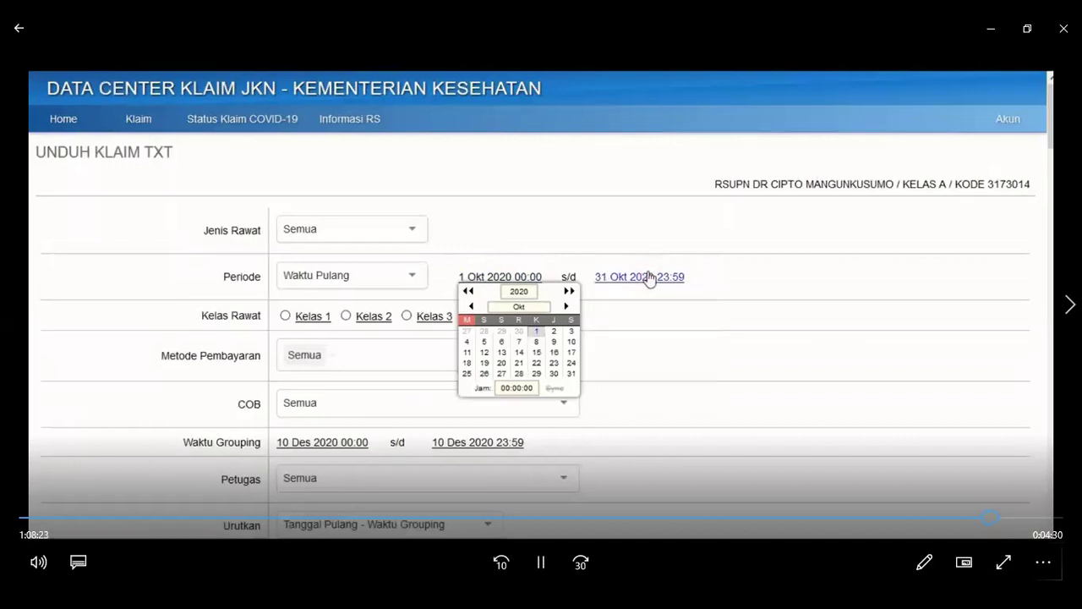
pyautogui.click(522, 278)
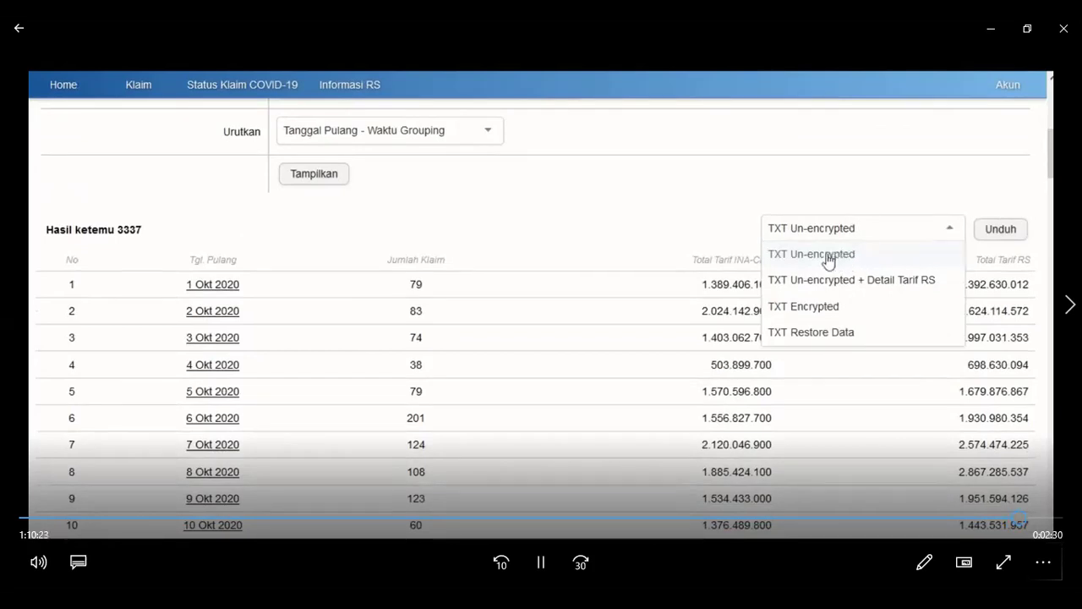
# Download the October 2020 claims as TXT Un-encrypted and save the 1.7 MB file.
pyautogui.click(880, 258)
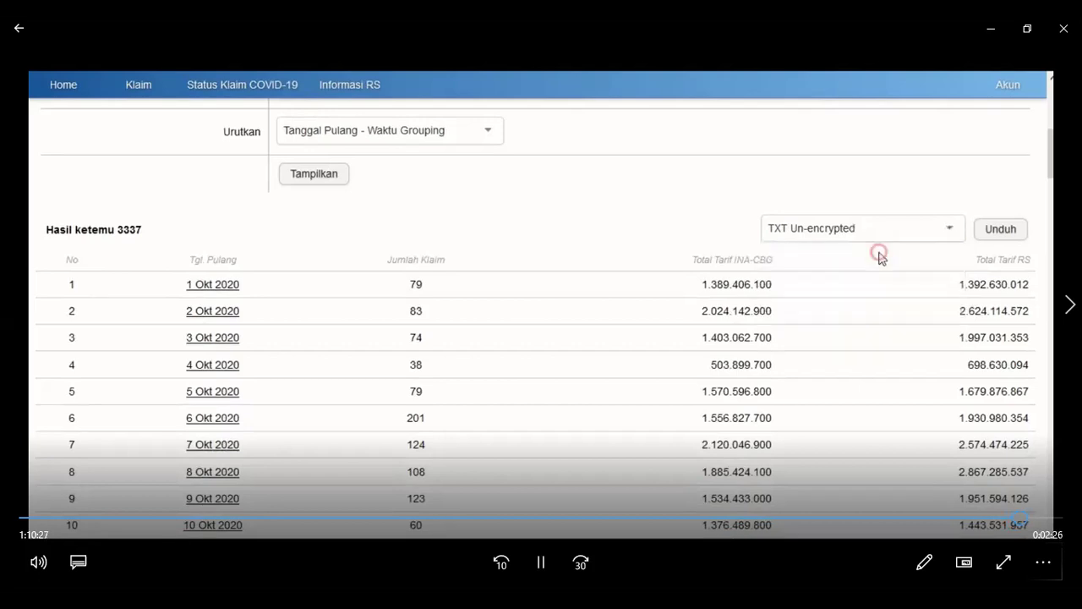
pyautogui.click(952, 229)
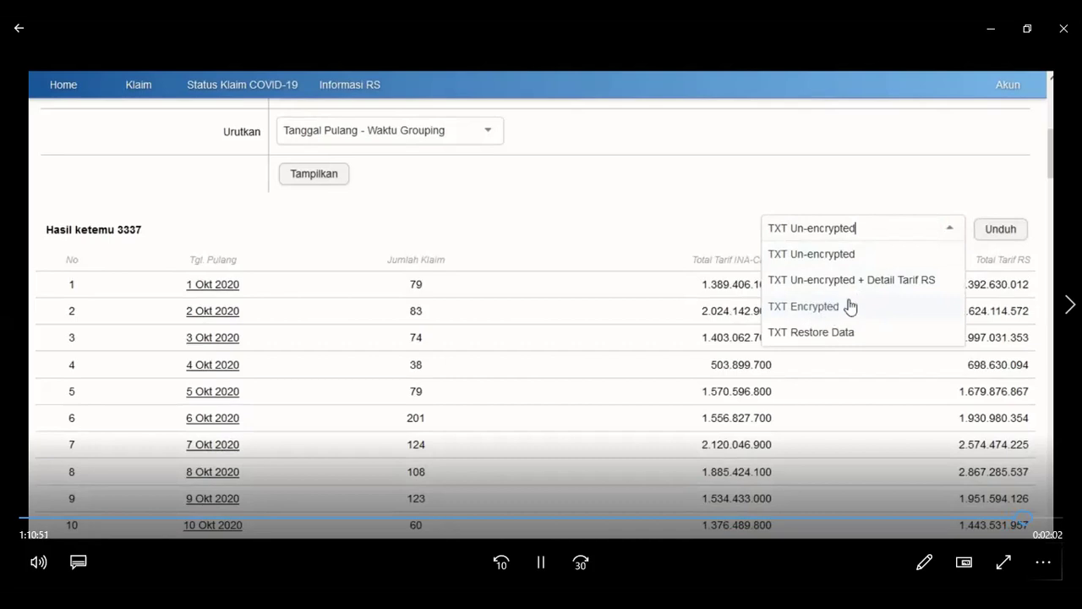
pyautogui.click(864, 233)
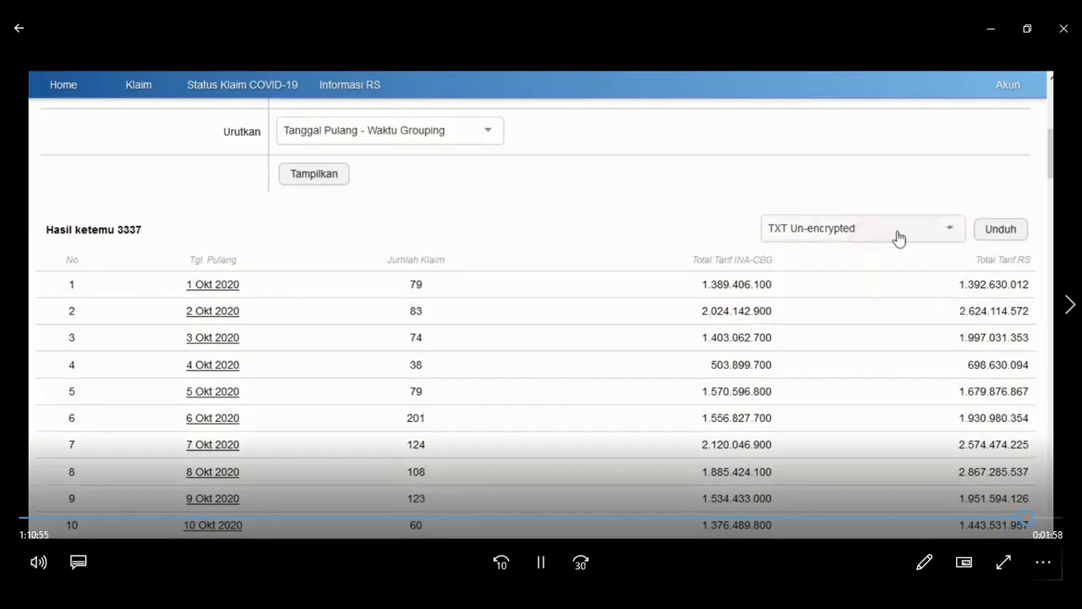
pyautogui.click(987, 237)
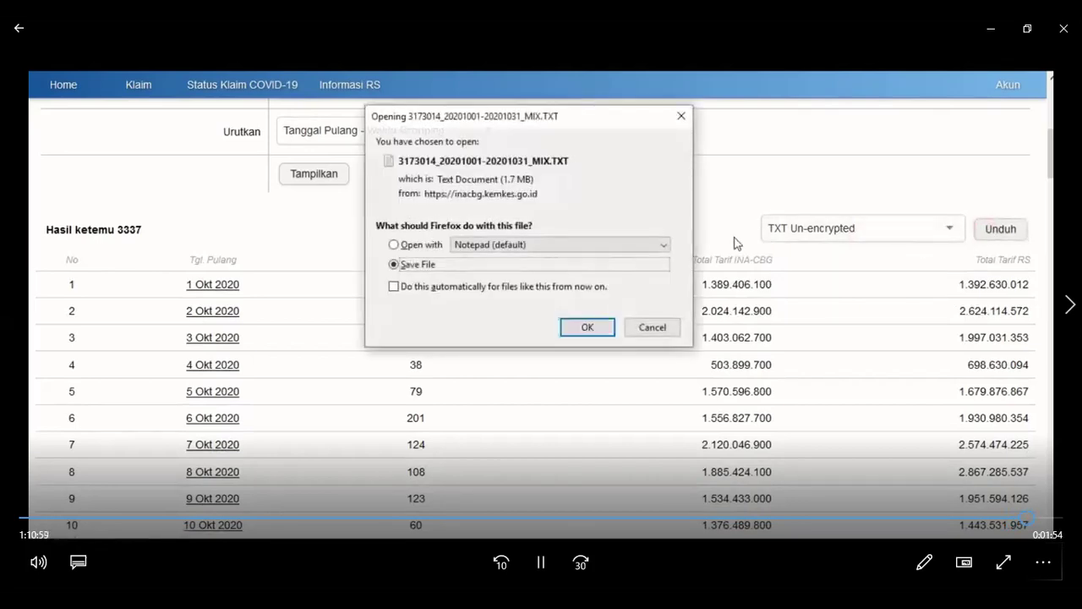
pyautogui.click(597, 325)
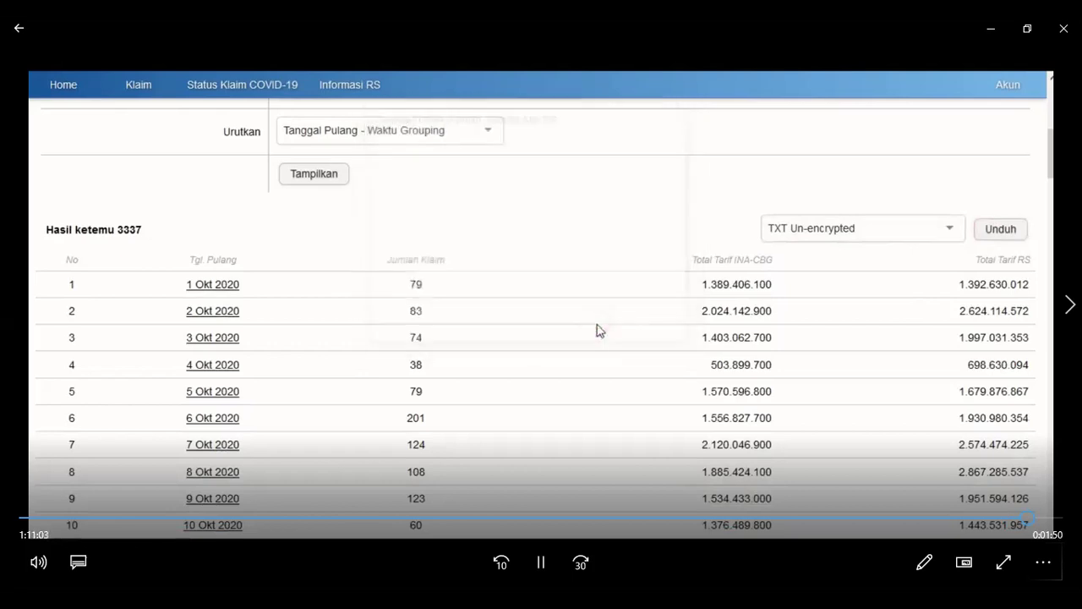